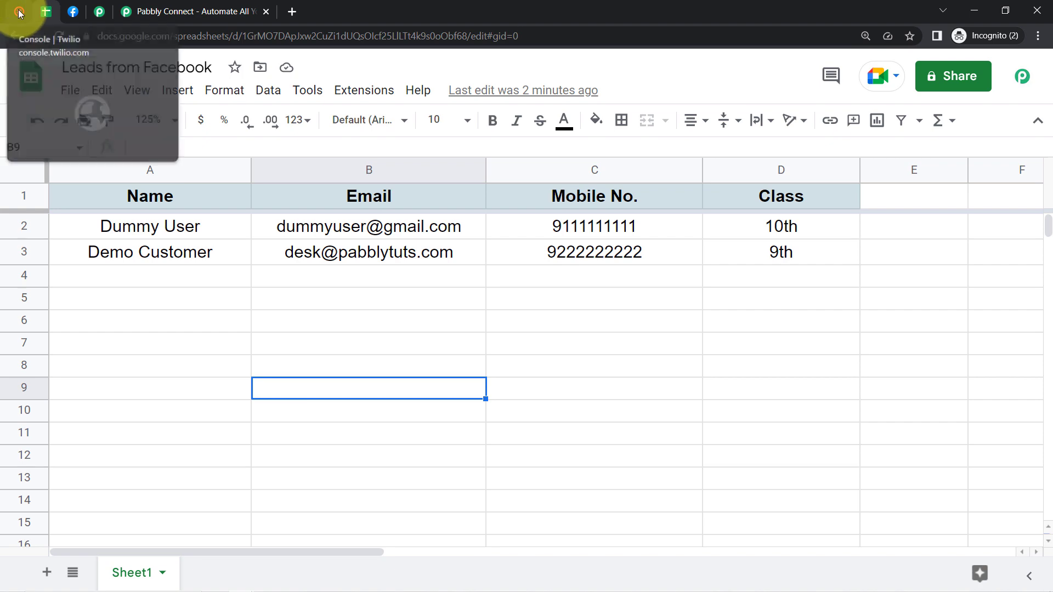
Step: Glance at the Twilio console, then show the pabbly.com/connect landing page
click(19, 11)
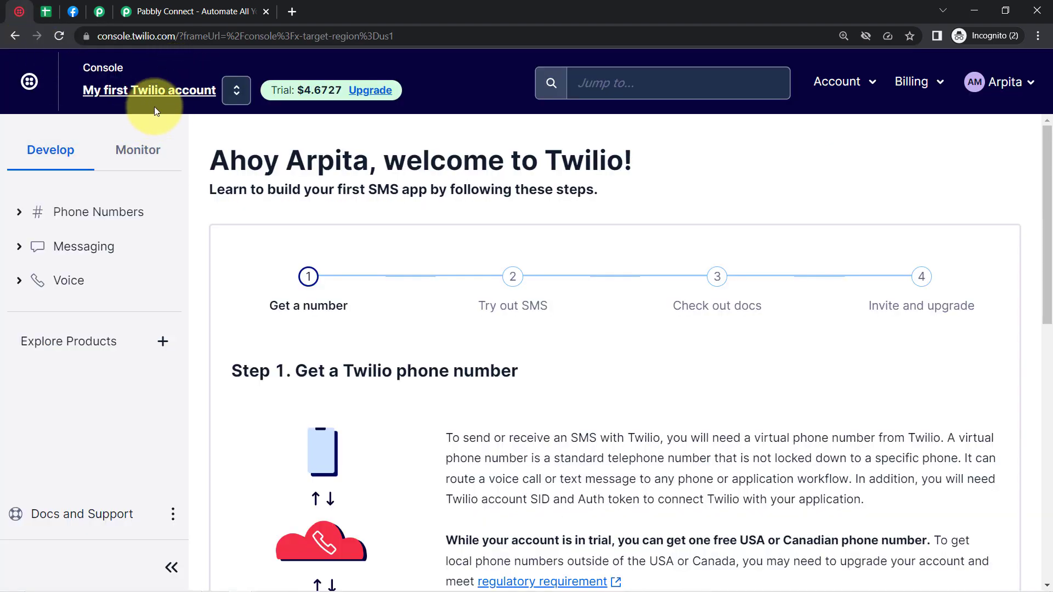
click(140, 16)
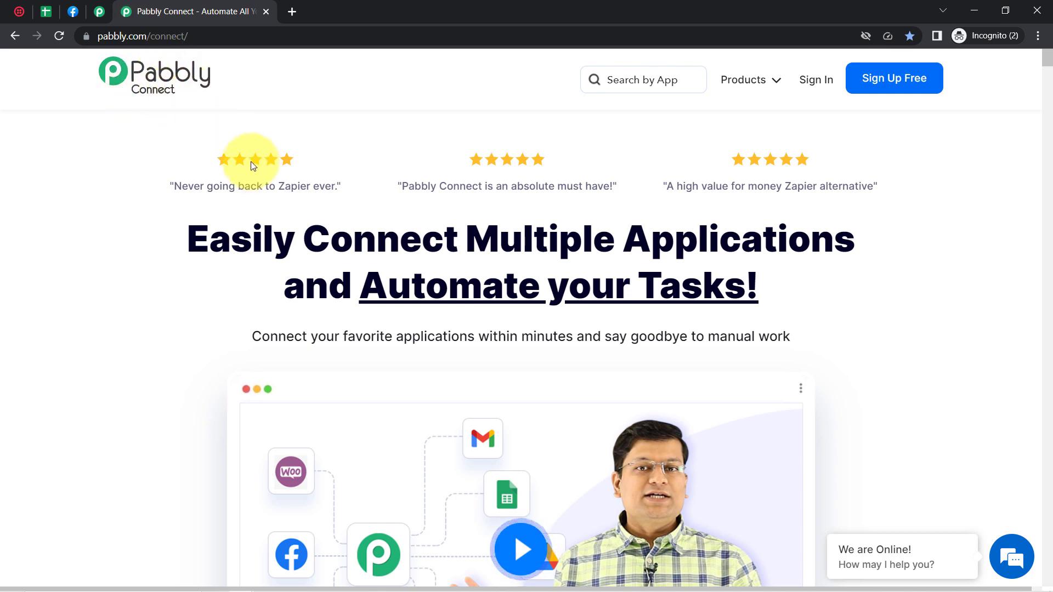
drag(252, 242, 701, 297)
drag(107, 36, 214, 41)
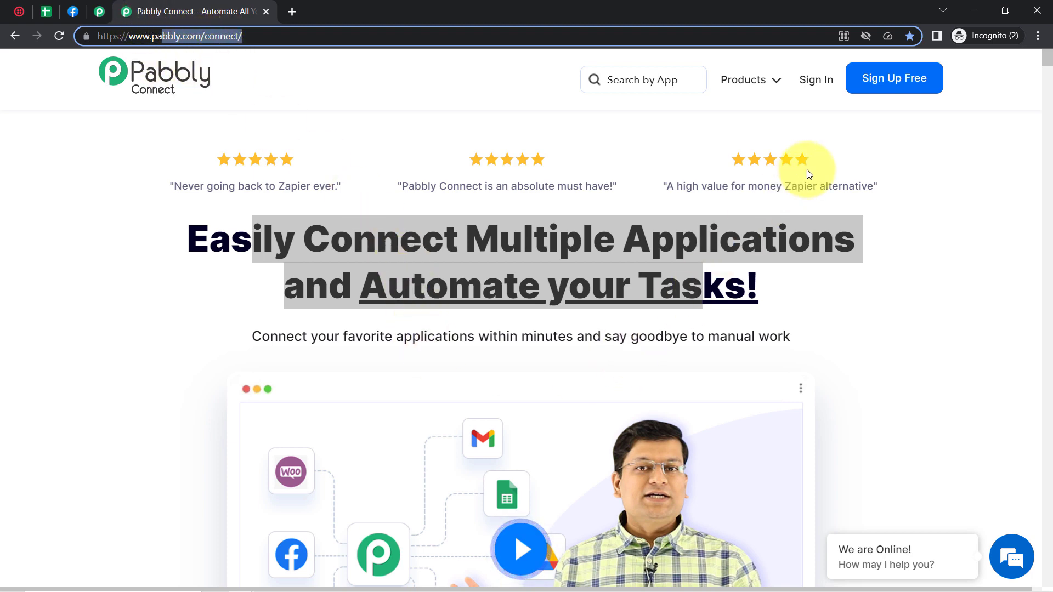
Step: Sign in to Pabbly, launch Pabbly Connect from the account apps and switch to its dashboard
click(815, 86)
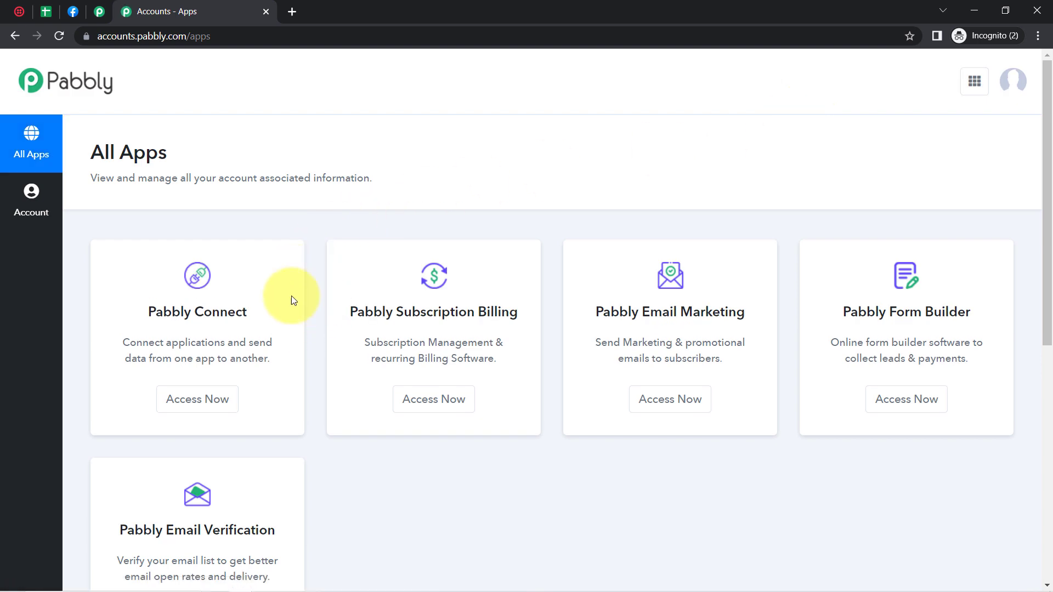
click(201, 404)
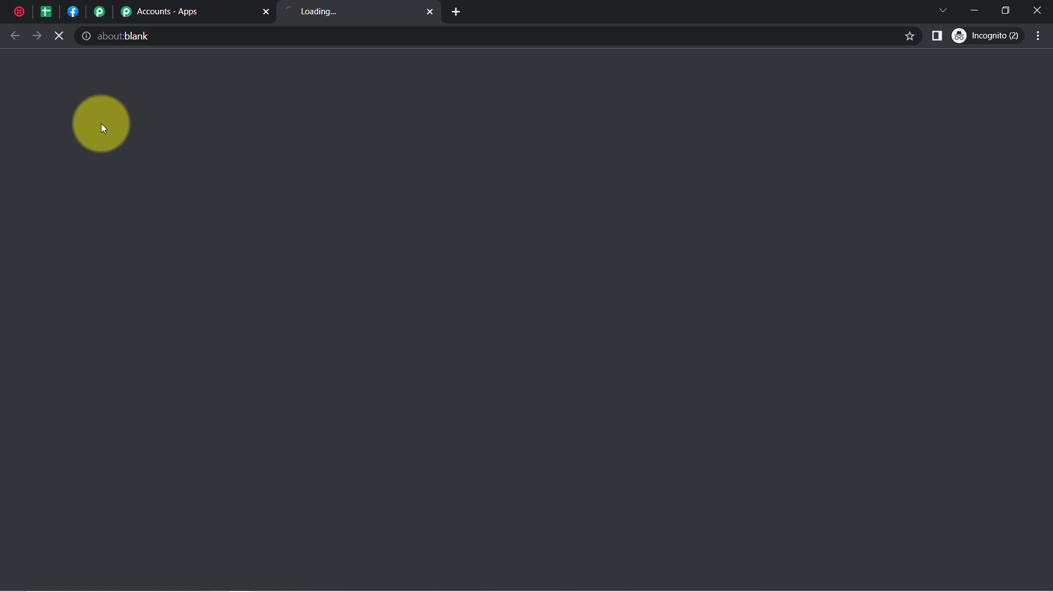
click(179, 6)
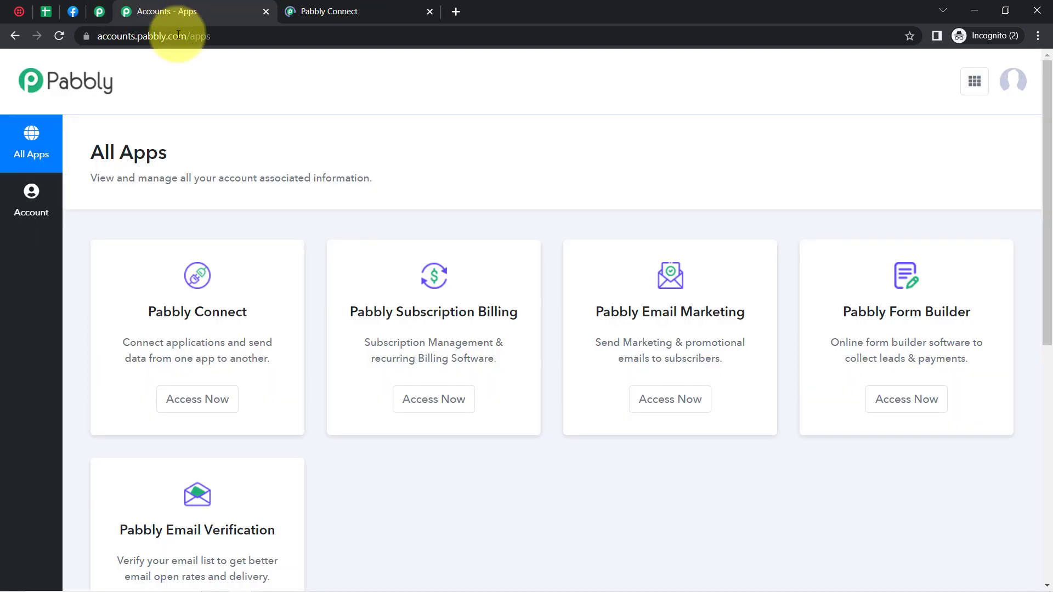
drag(143, 329, 218, 331)
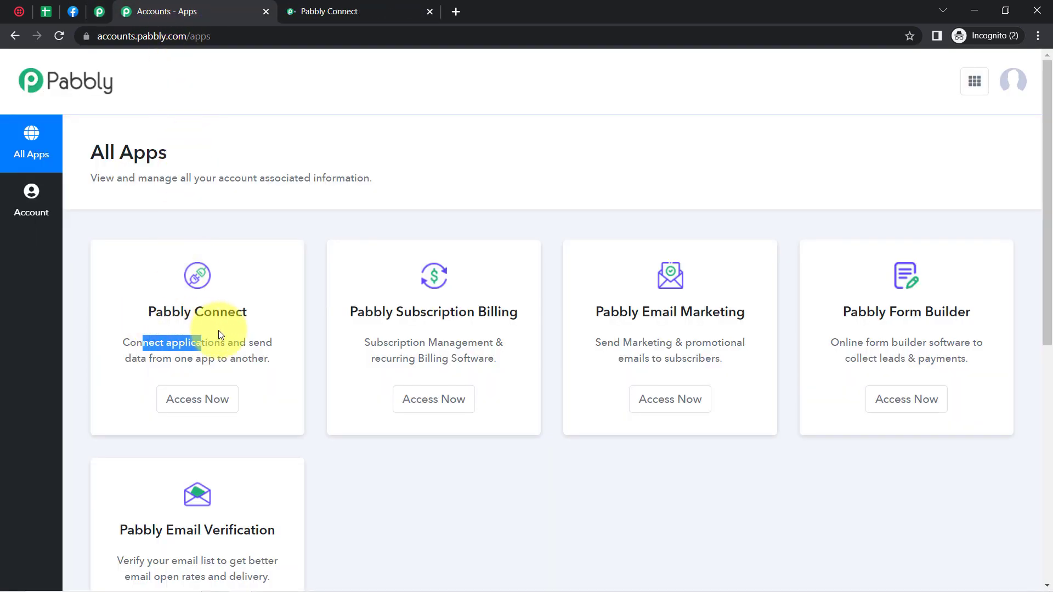
click(310, 7)
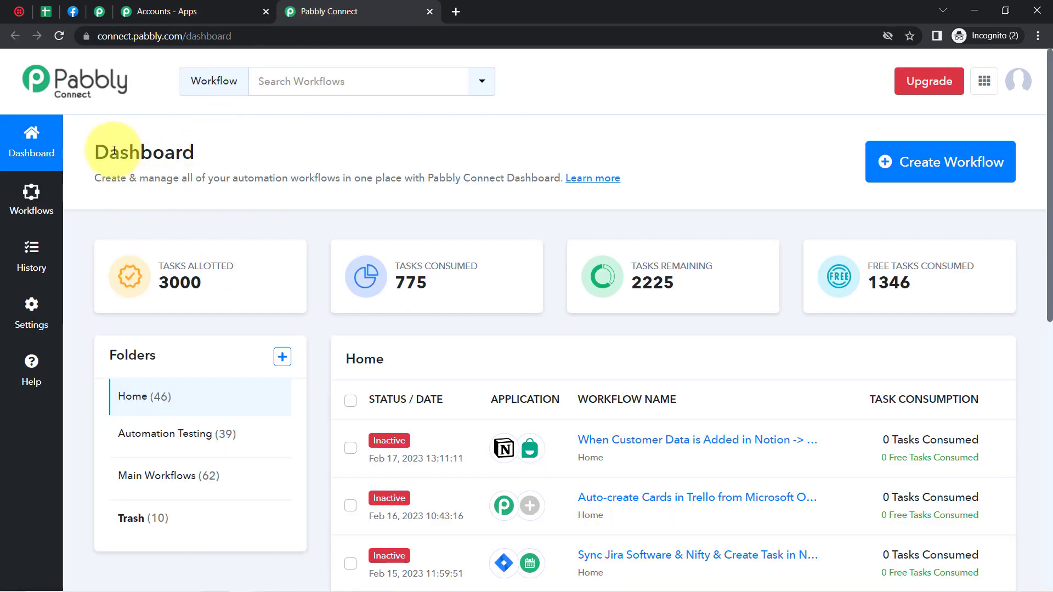
drag(109, 152, 244, 178)
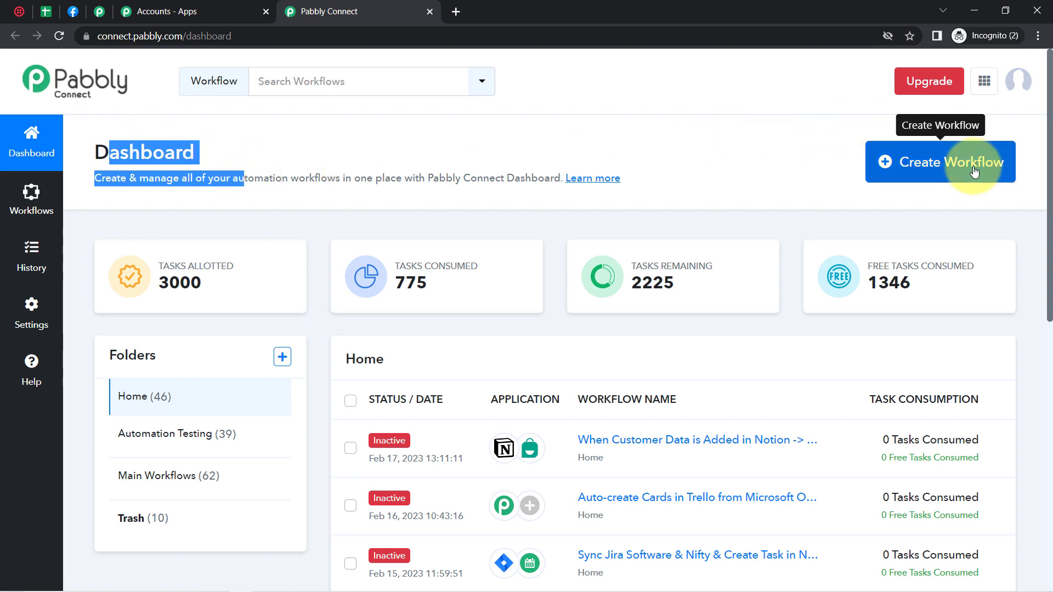
Step: Create a workflow named 'Send Automatic Welcome SMS to your New Customers'
click(997, 168)
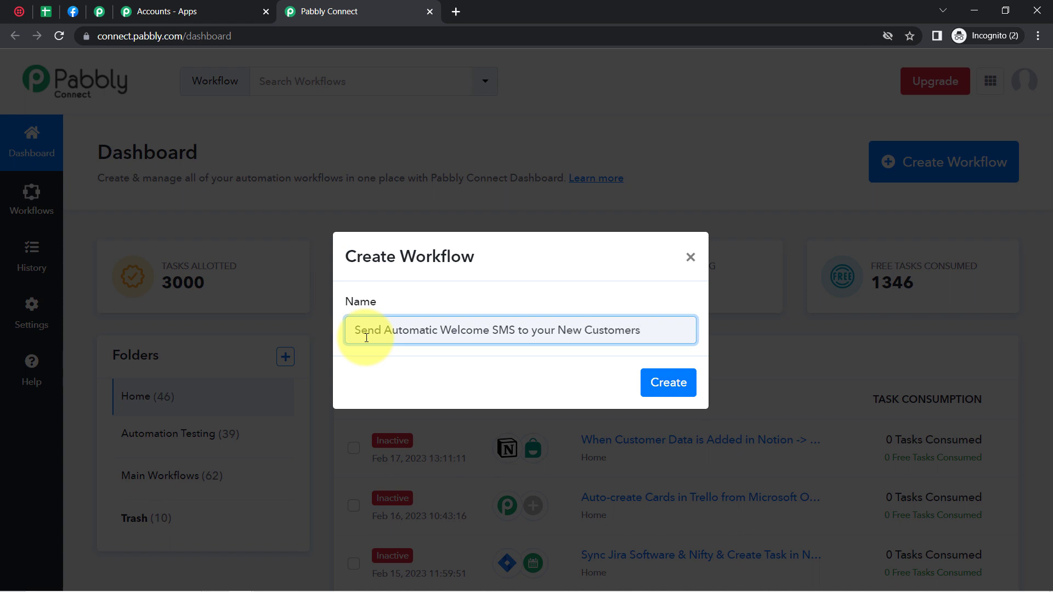
key(Return)
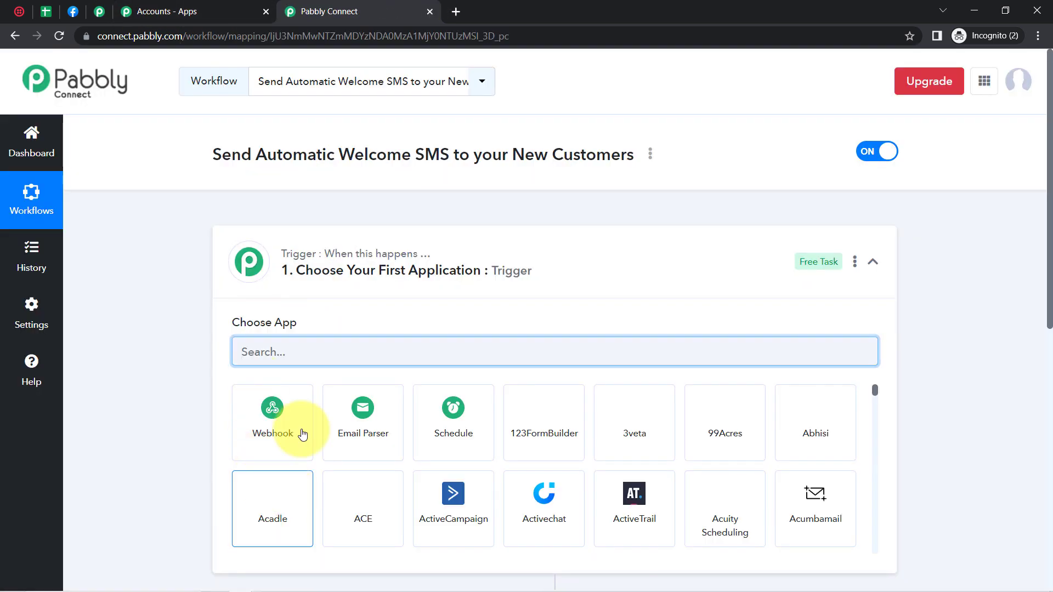
Step: Search 'faceb' in the trigger's app list and pick Facebook Lead Ads
click(265, 259)
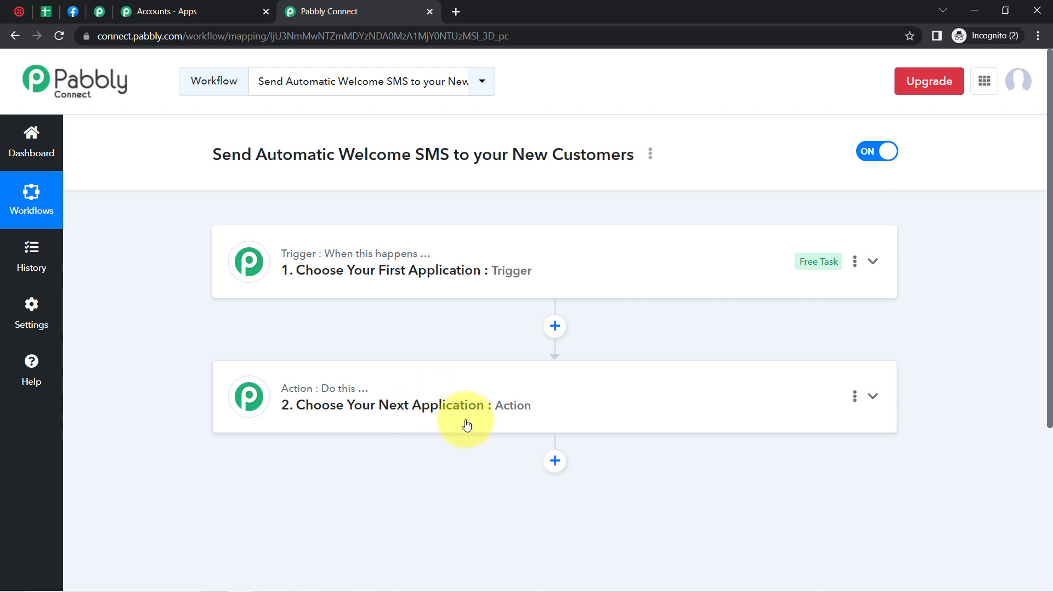
drag(251, 154, 387, 155)
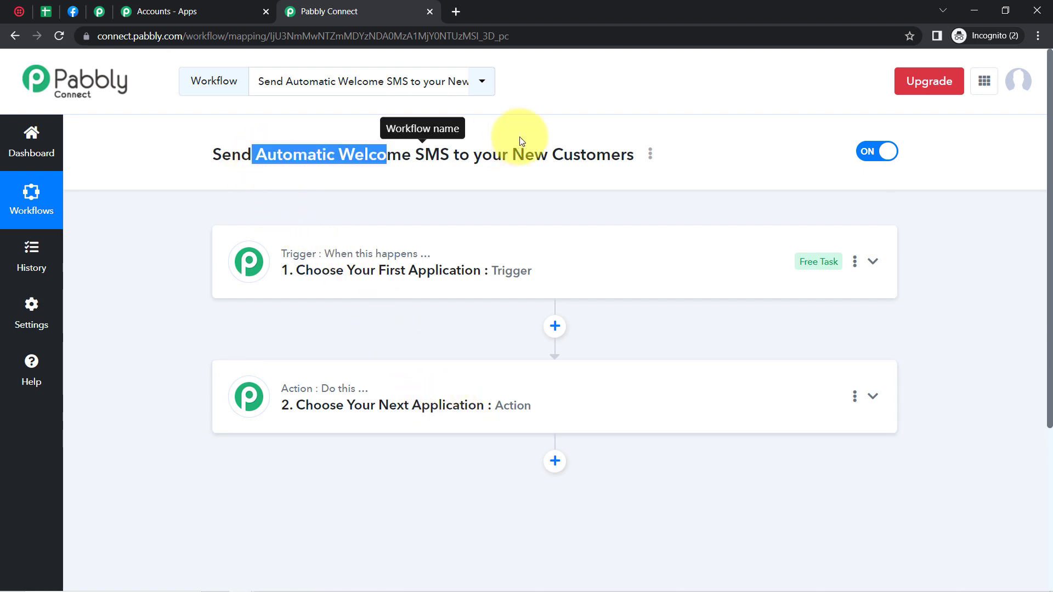
drag(521, 142, 623, 169)
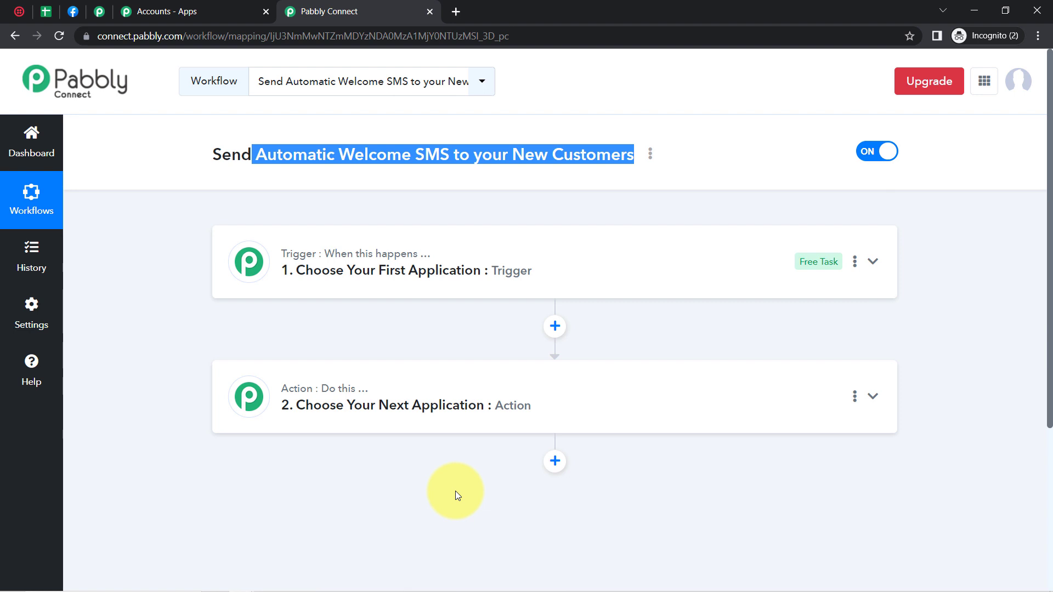
click(443, 288)
click(257, 350)
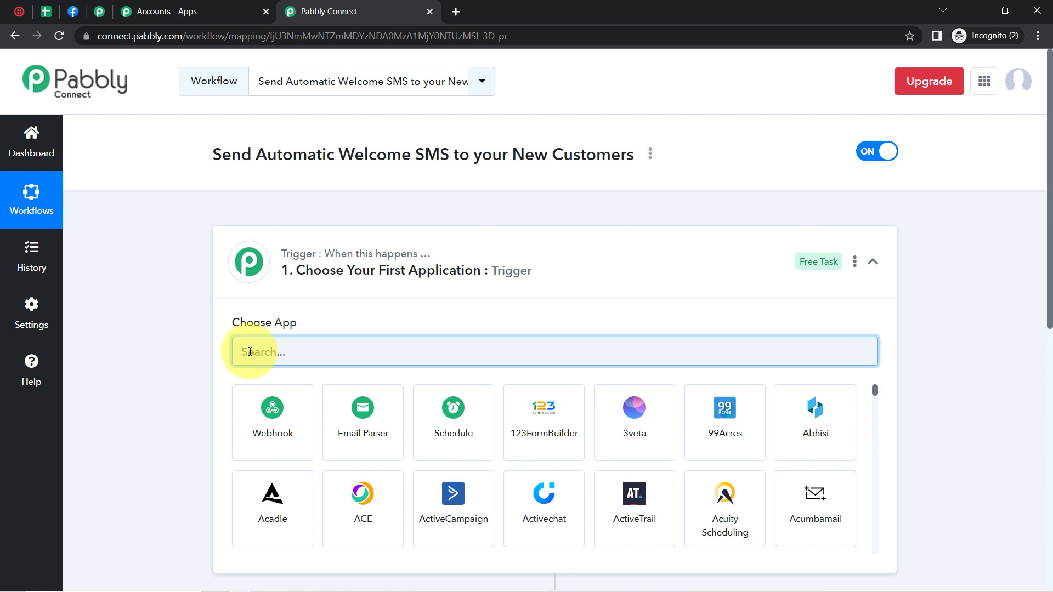
text(face)
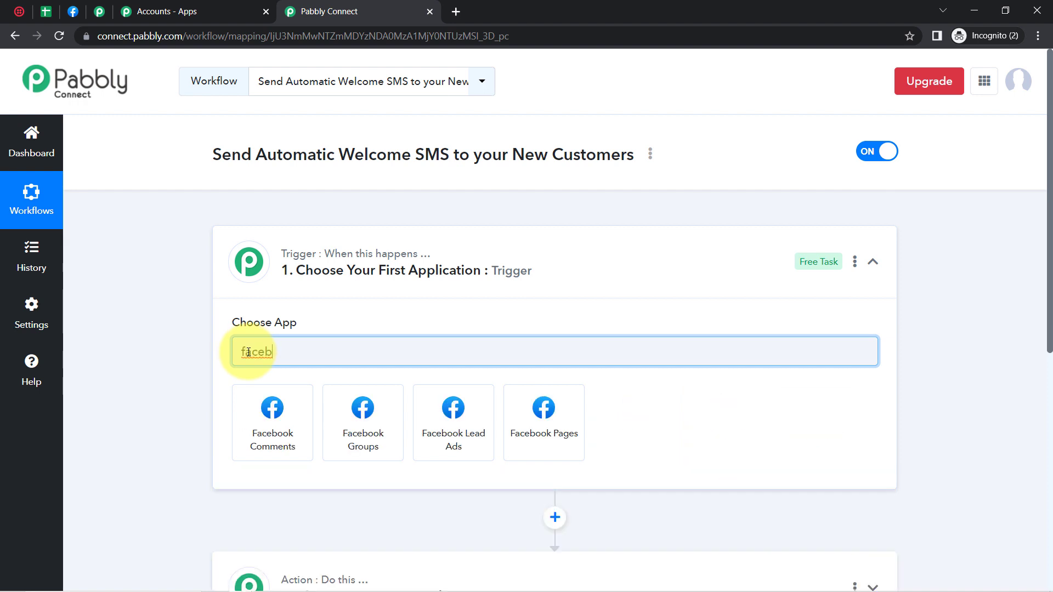
text(b)
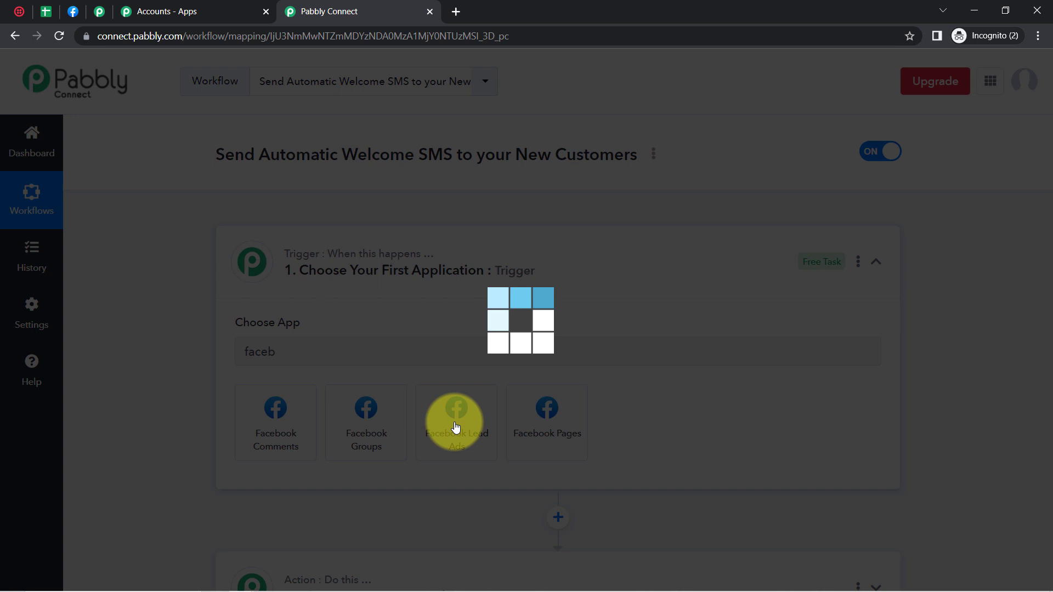
click(454, 427)
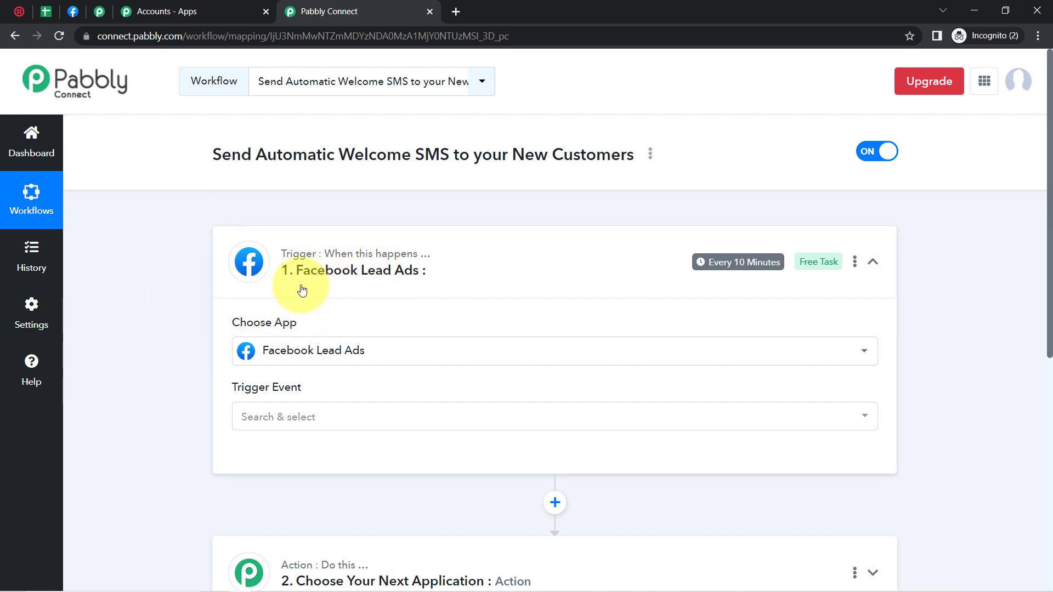
Step: Reselect Facebook Lead Ads via search 'facebo' and set the trigger event to New Lead (Instant)
click(280, 358)
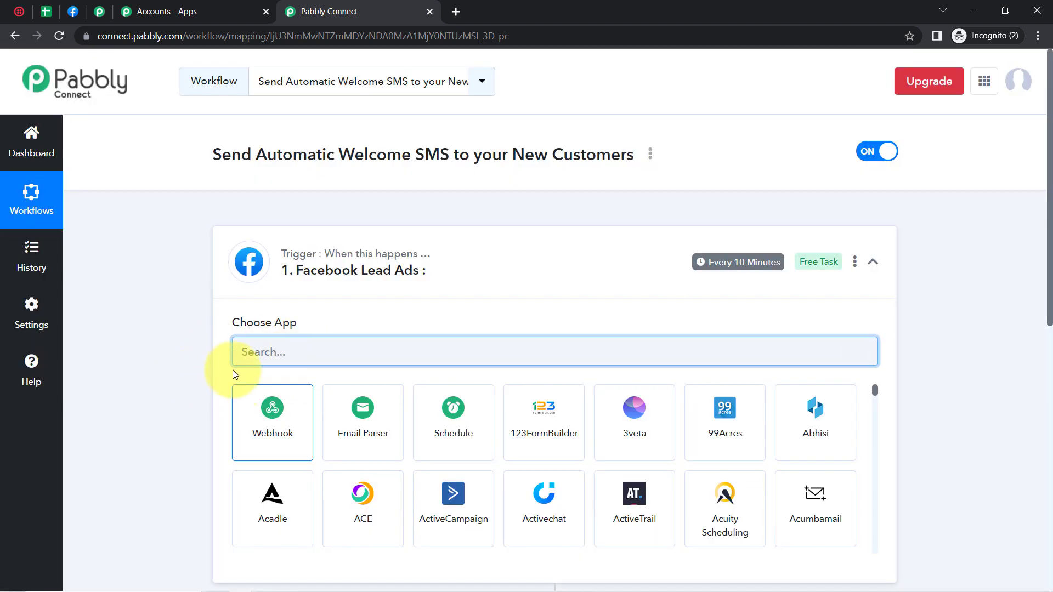
click(184, 377)
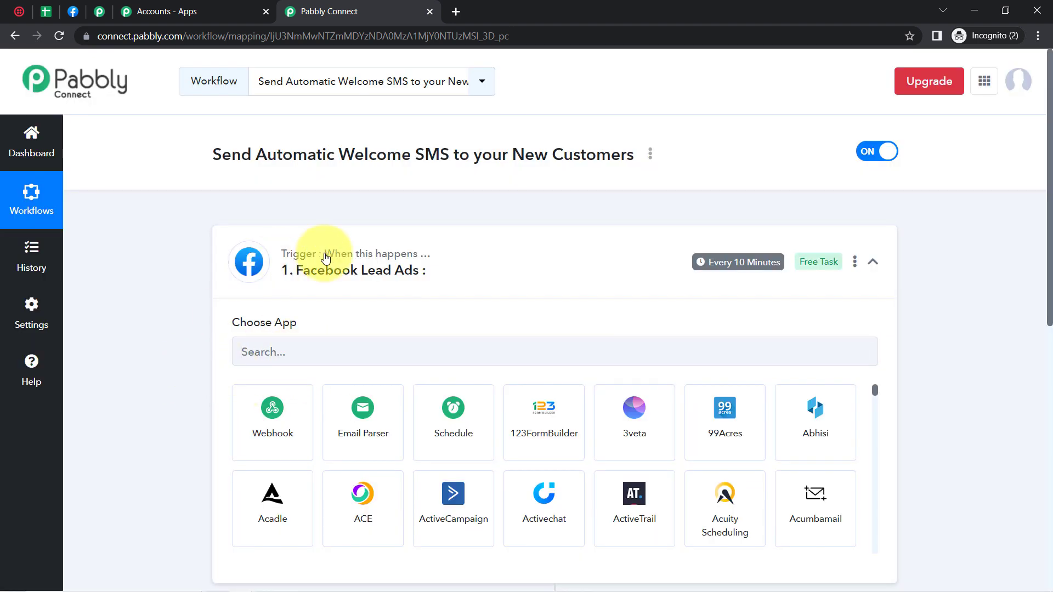
click(257, 353)
text(face)
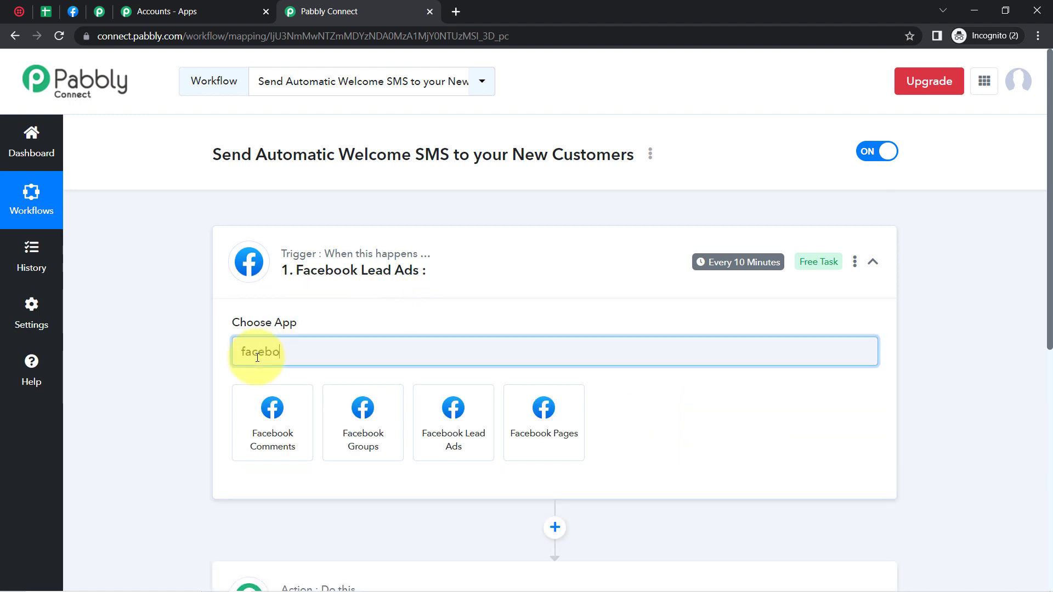
text(bo)
click(455, 434)
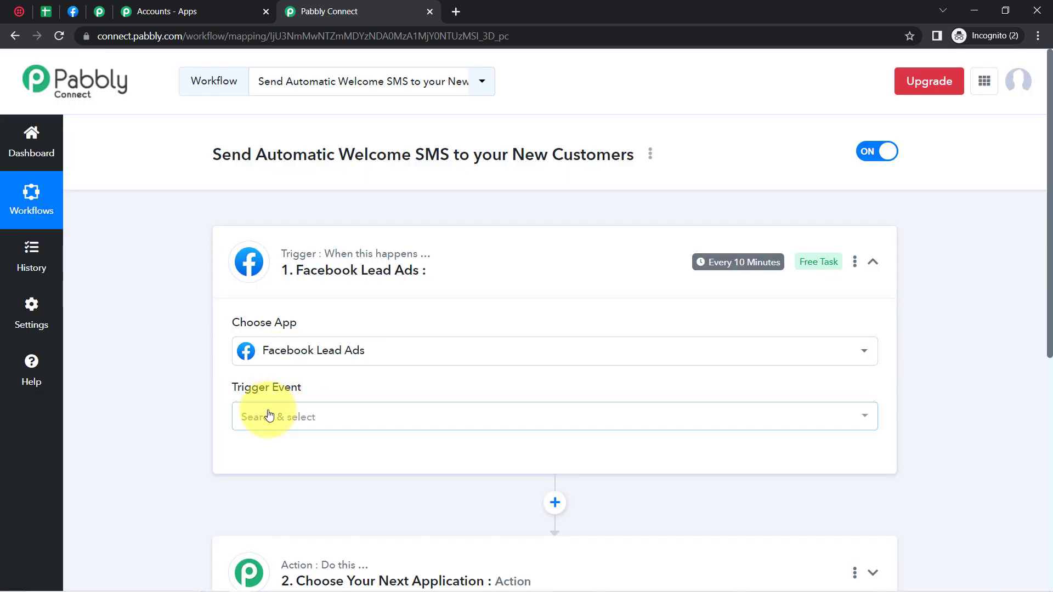
click(268, 417)
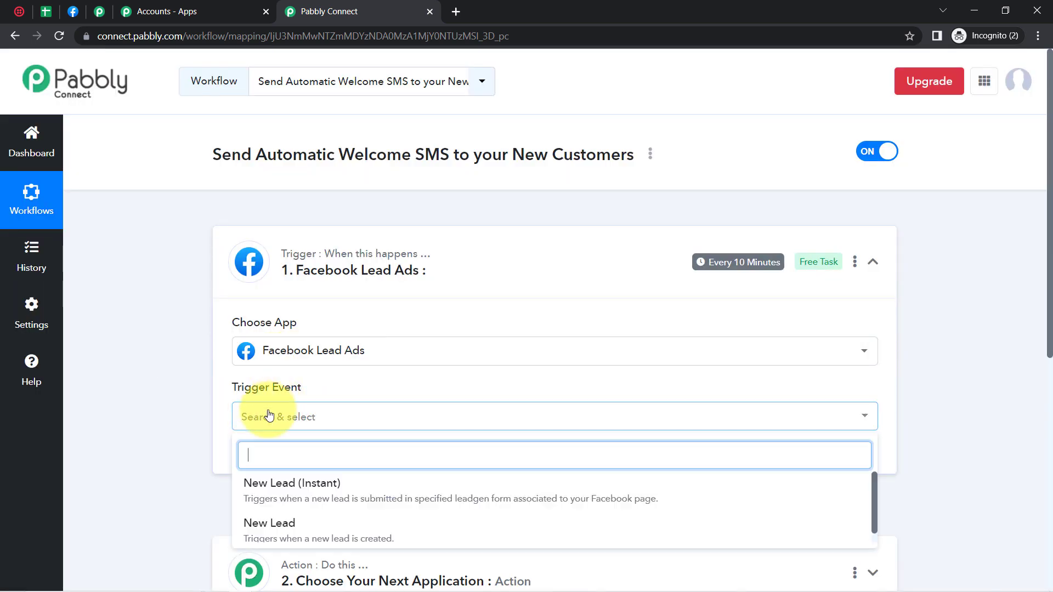
click(305, 496)
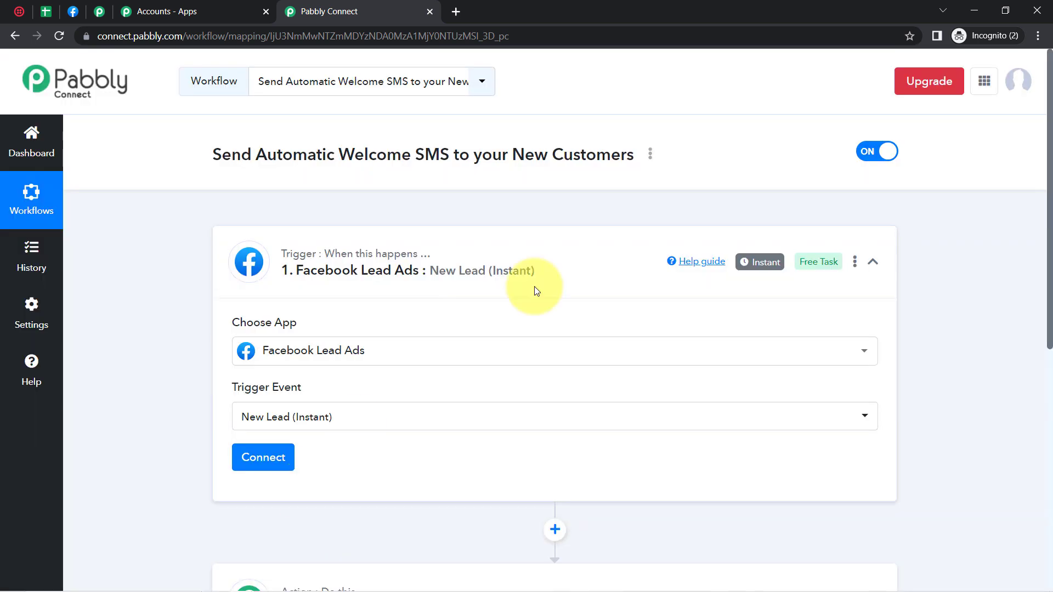
Step: Check the action step's app search ('g'), then start the Facebook connection and go to Pages you manage
mouse_move(769, 265)
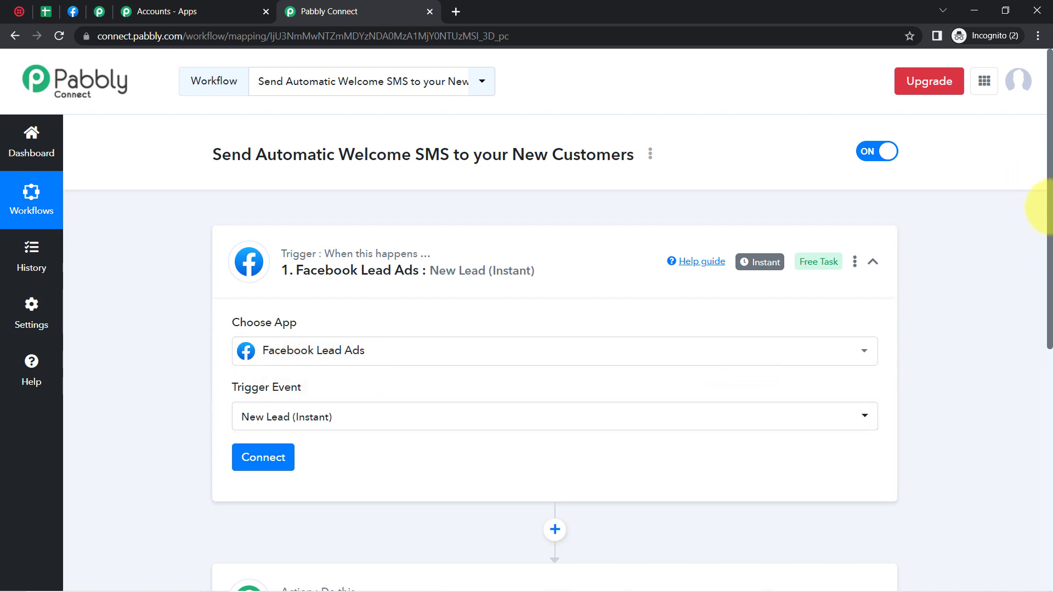
scroll(1045, 207, down, 1)
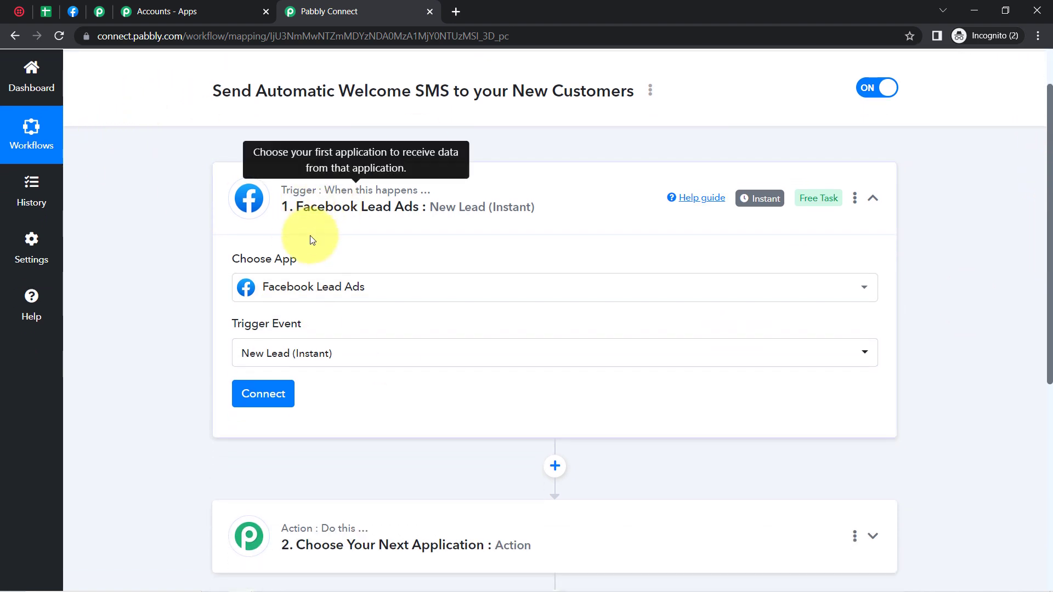
drag(123, 40, 184, 40)
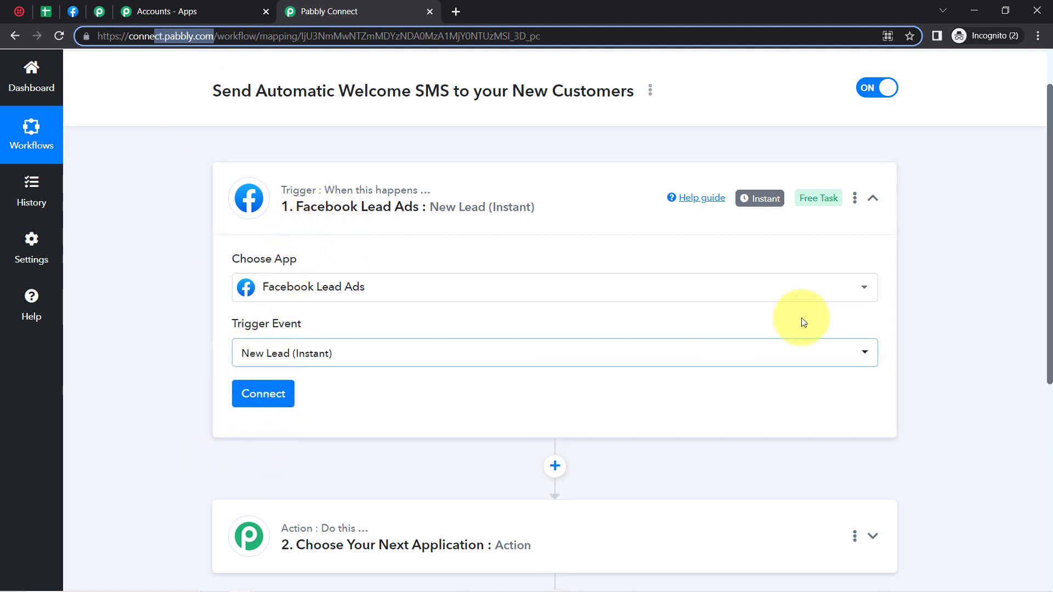
drag(1050, 250, 1049, 344)
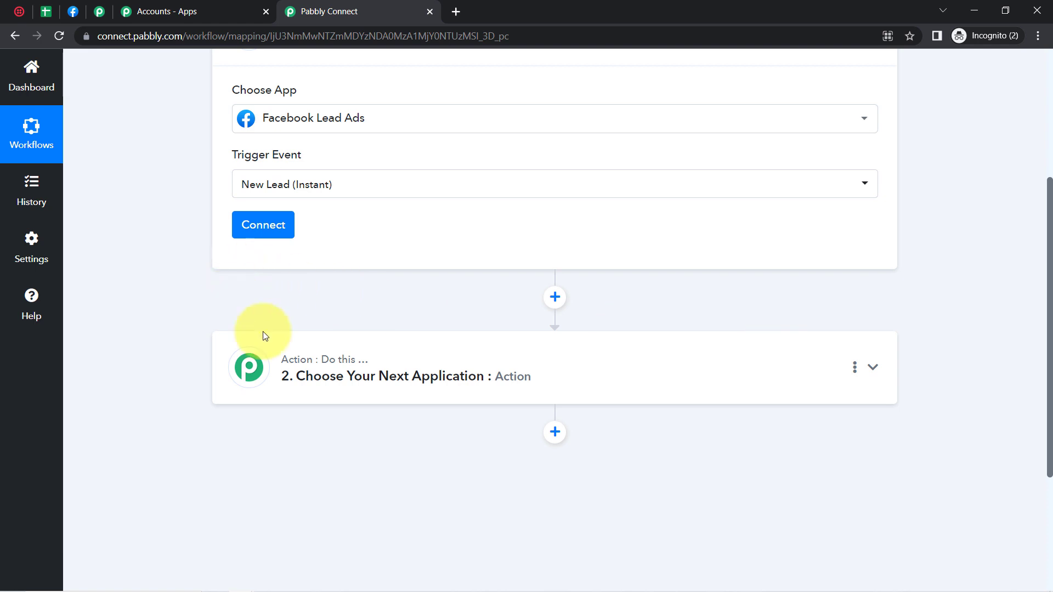
click(298, 361)
click(264, 462)
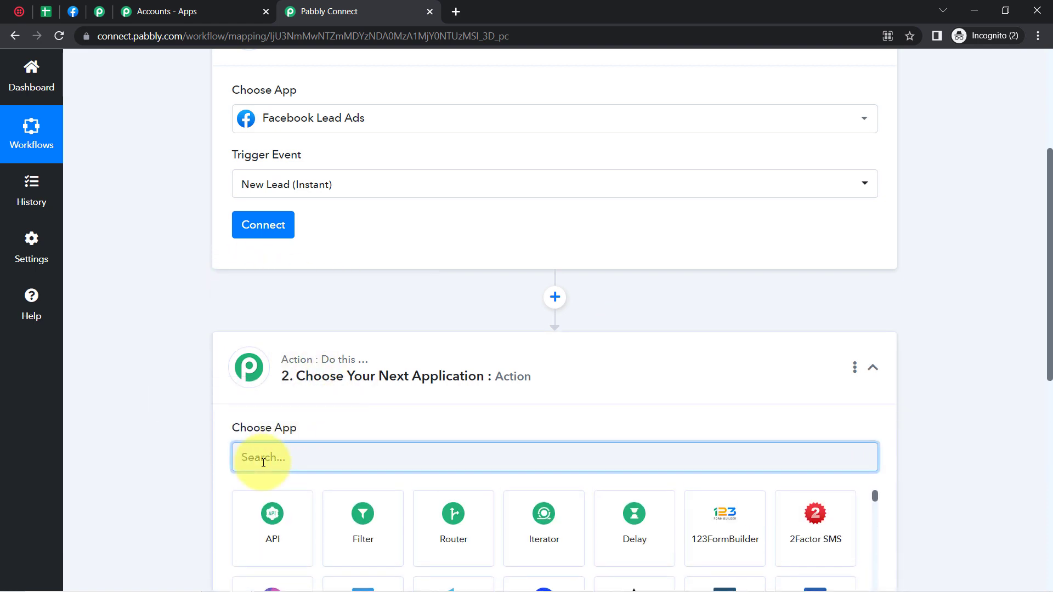
text(g)
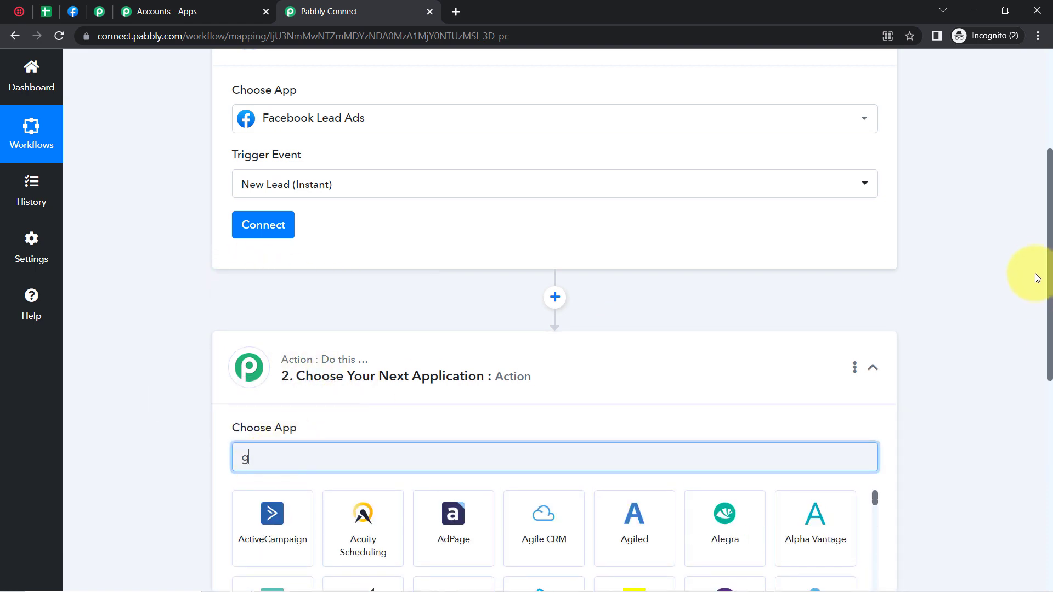
drag(1050, 294, 1034, 177)
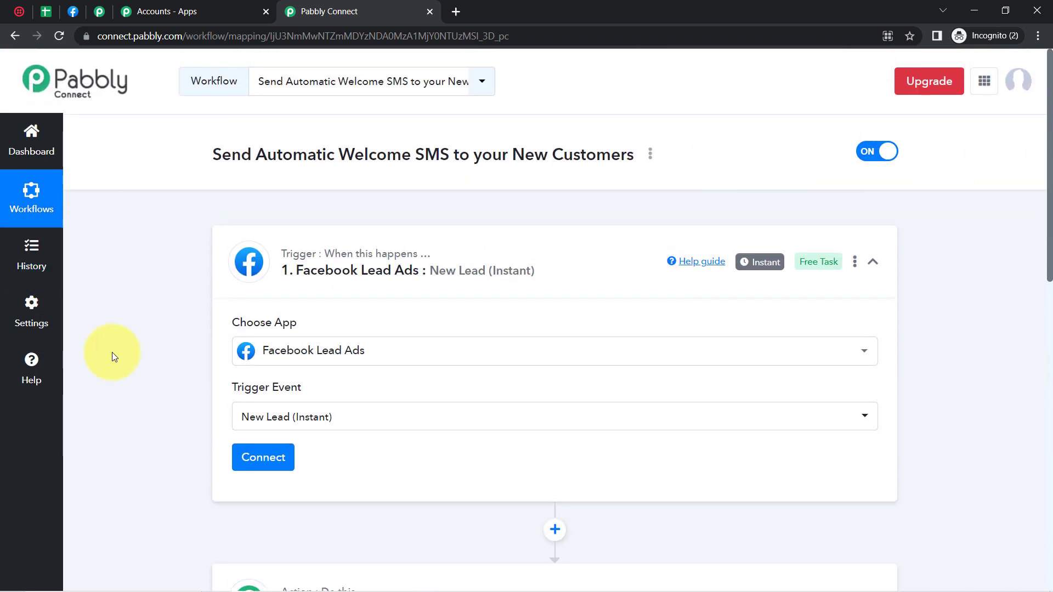
click(252, 450)
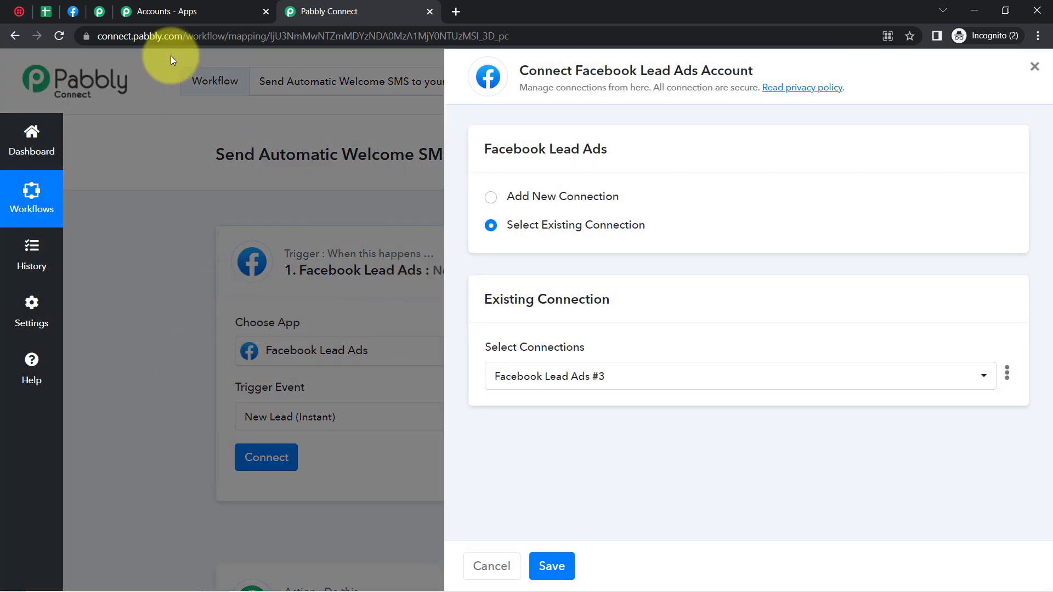
click(73, 10)
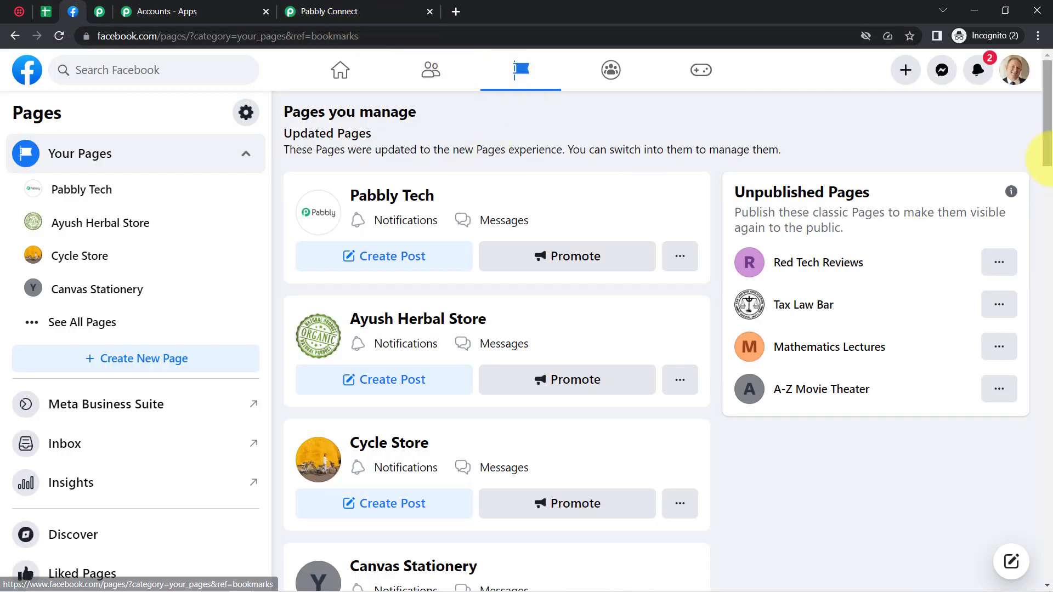
Step: Switch Facebook into the Pabbly Tech profile and open its Meta Business Suite in a new tab
drag(1048, 141, 738, 172)
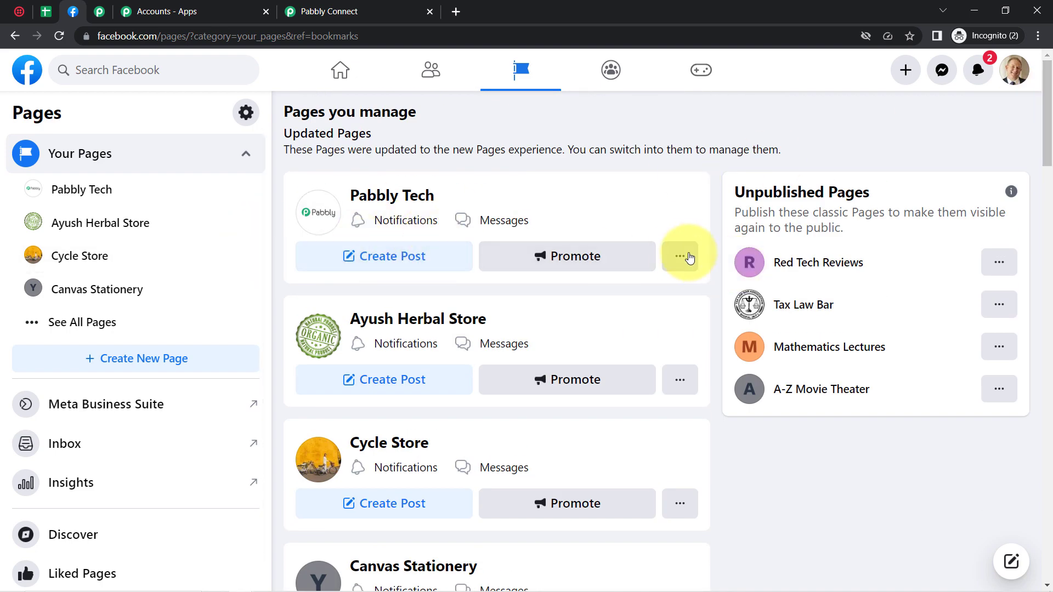
click(680, 257)
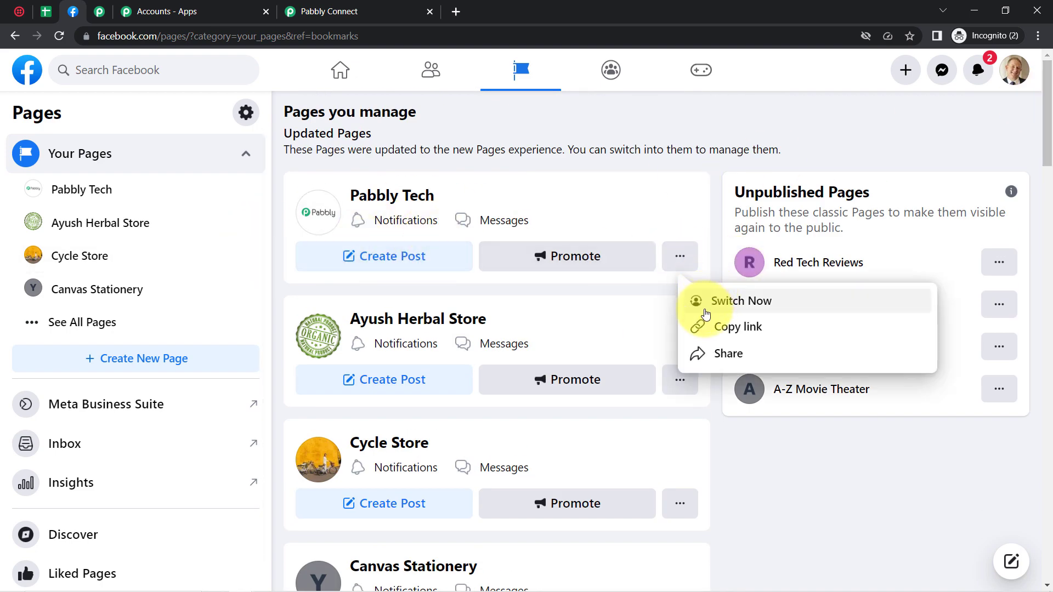
click(706, 312)
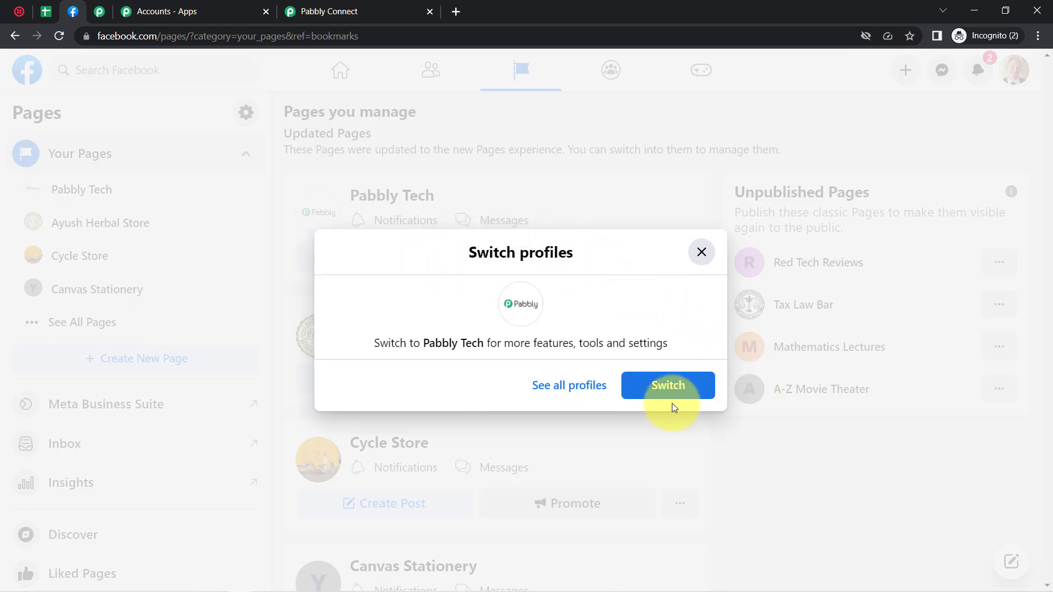
click(663, 393)
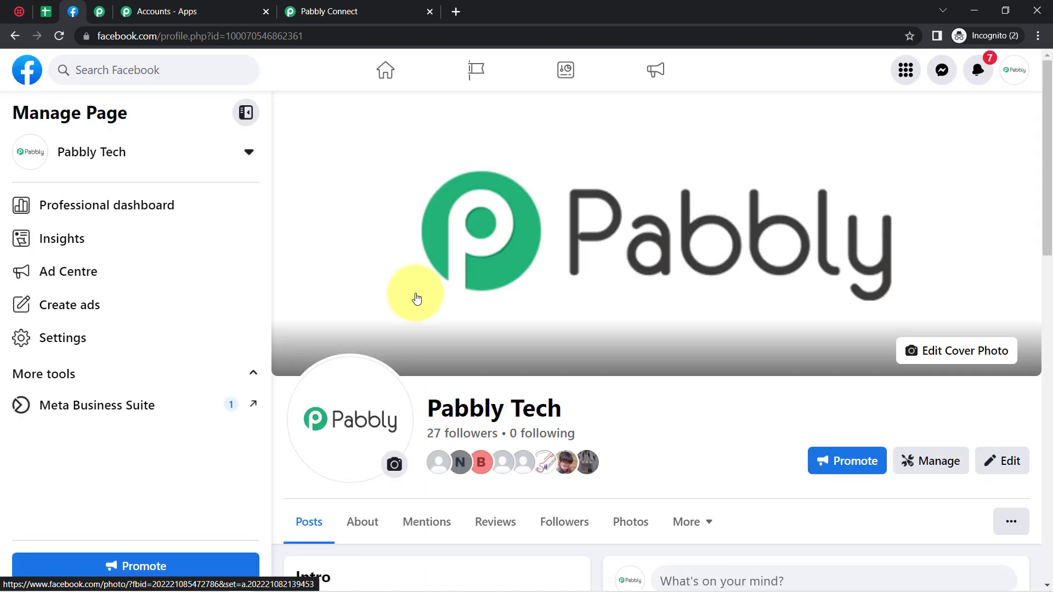
scroll(414, 297, down, 4)
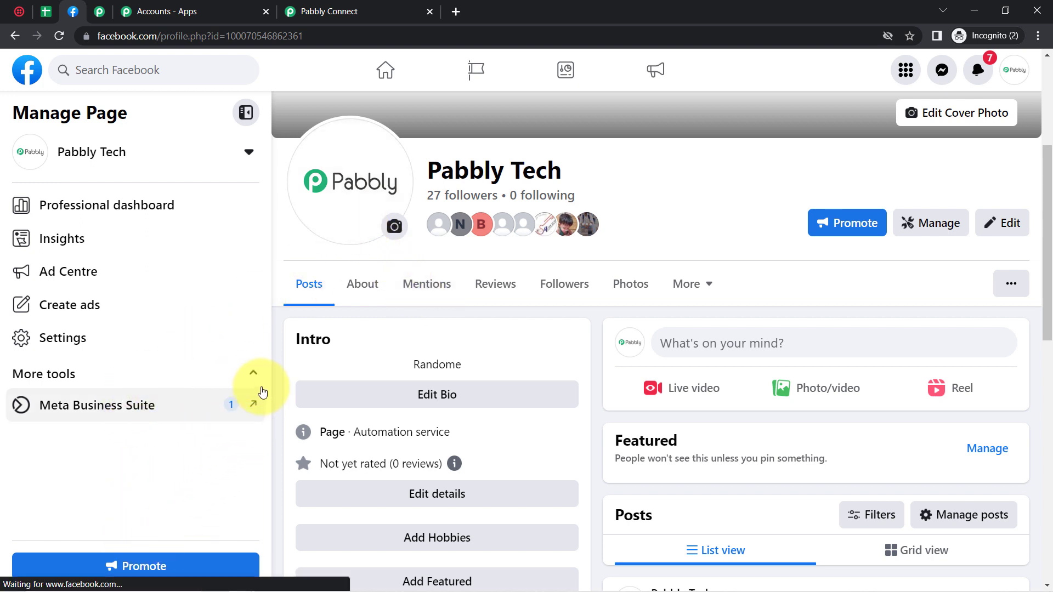
click(252, 405)
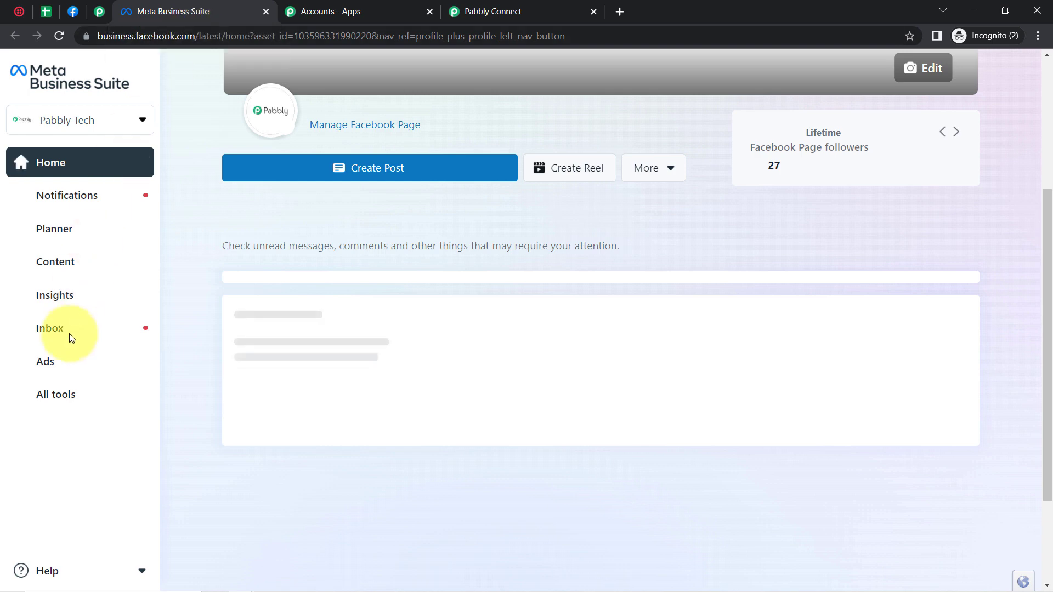
Step: Open Instant Forms from the All tools list to see the Pabbly Tech lead forms
click(53, 404)
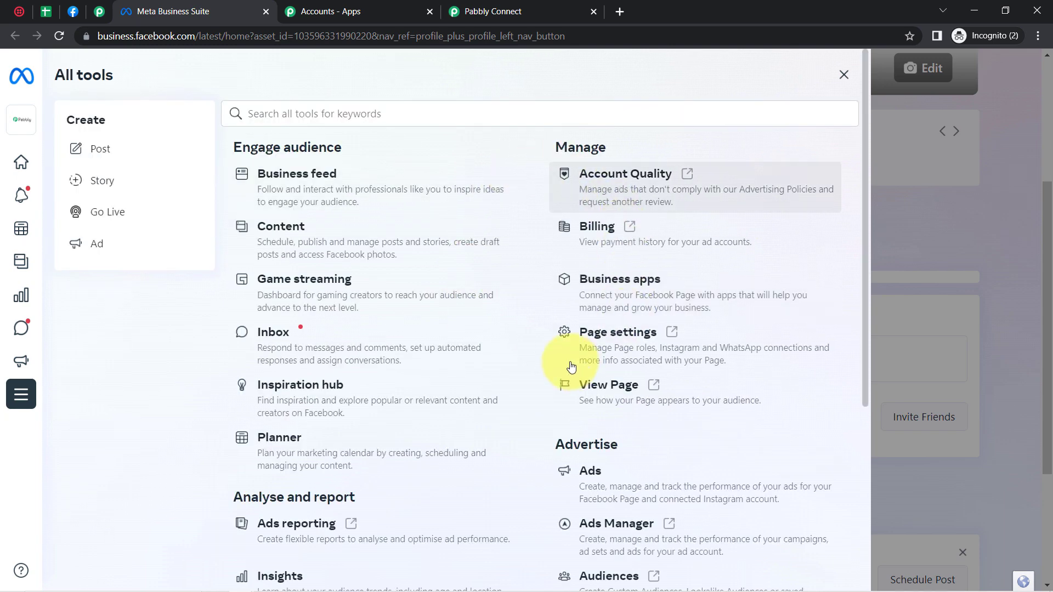
scroll(867, 228, down, 5)
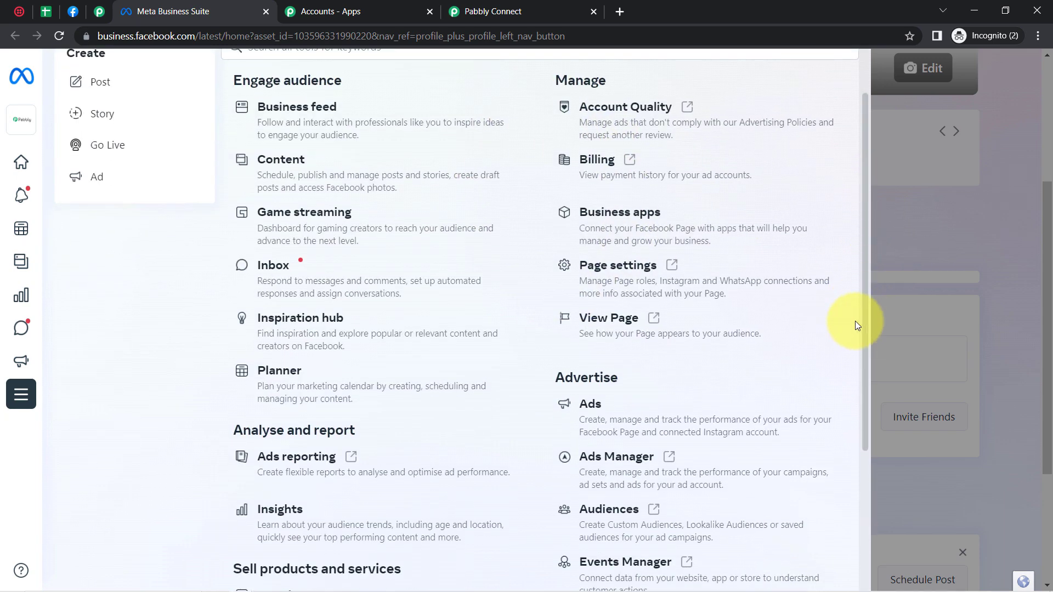
click(650, 411)
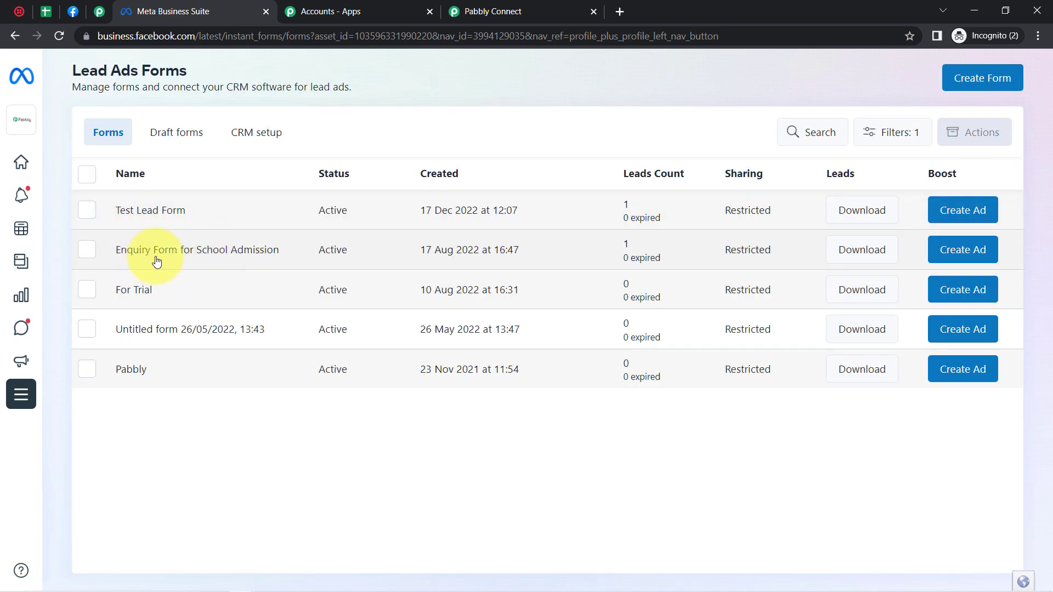
Step: Preview the Enquiry Form for School Admission, then reorder tabs and show Pabbly's All Apps page
click(273, 274)
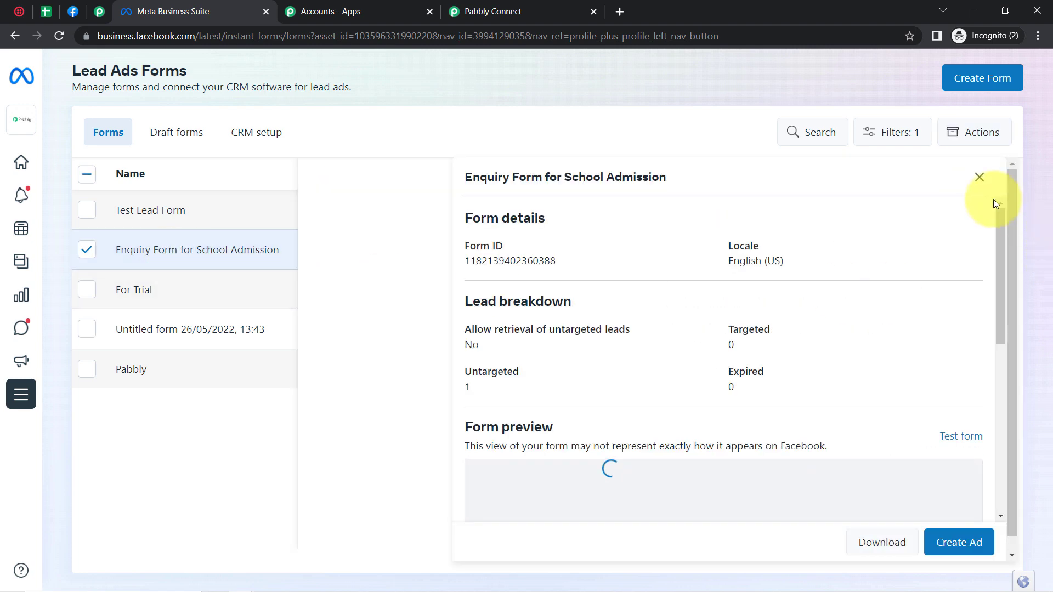
drag(999, 225, 992, 409)
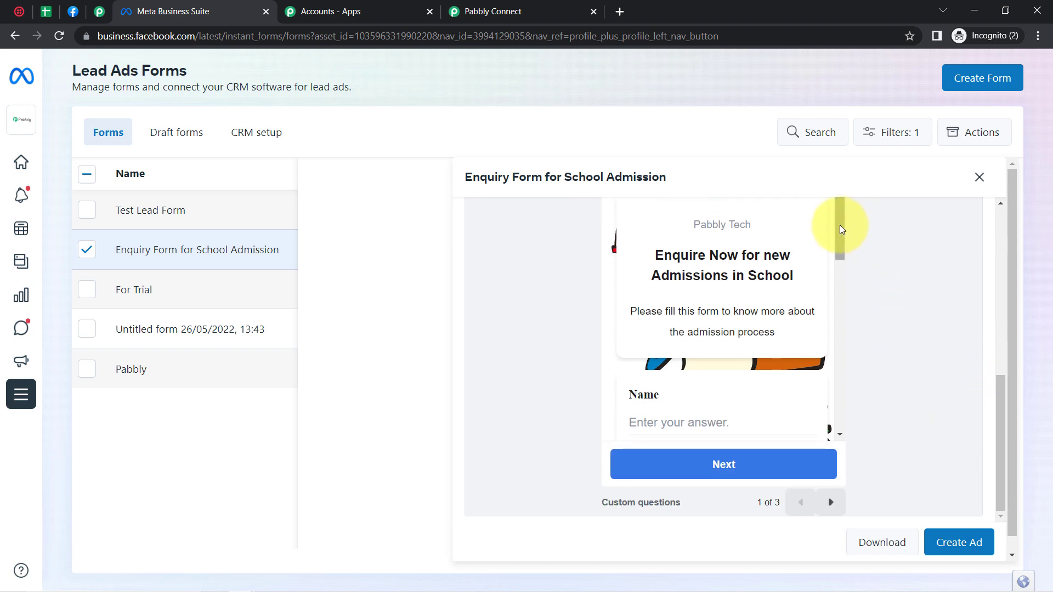
drag(840, 225, 820, 213)
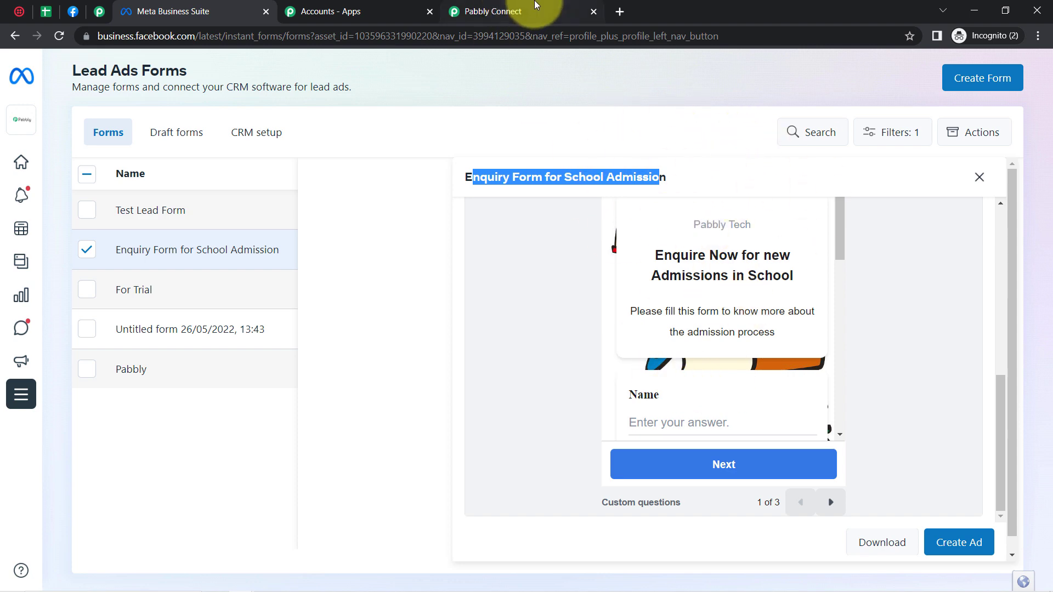
drag(537, 4, 434, 6)
click(510, 5)
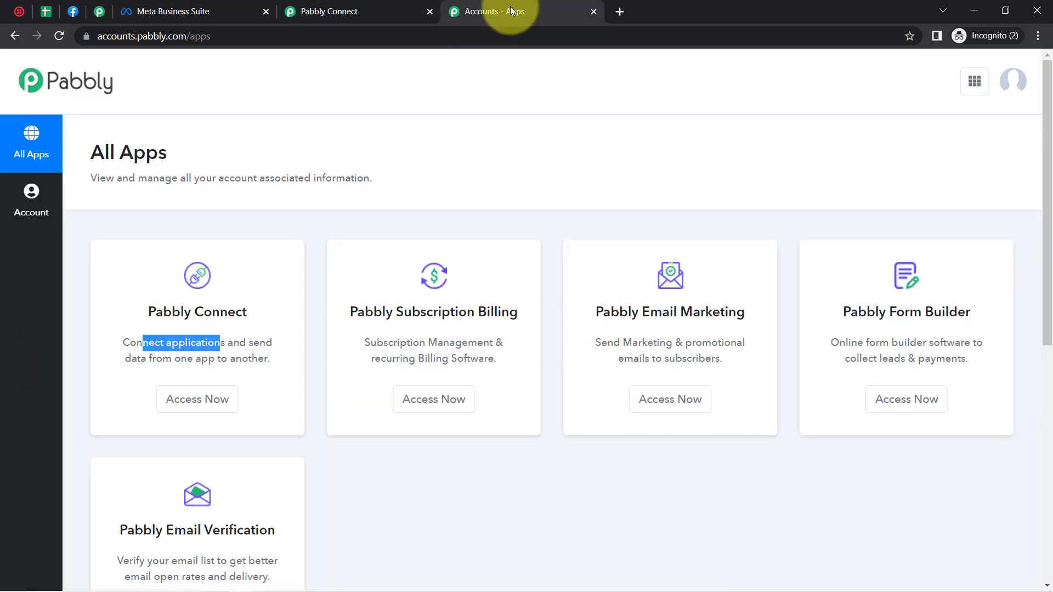
Step: Close the apps tab, add a new connection and authorise Facebook Lead Ads
click(594, 13)
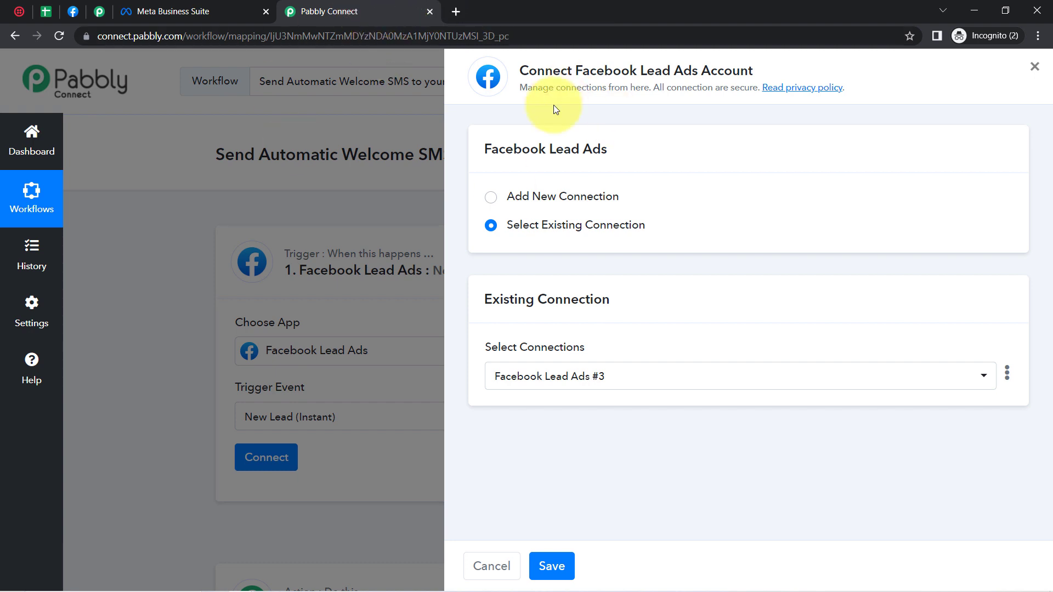
click(563, 198)
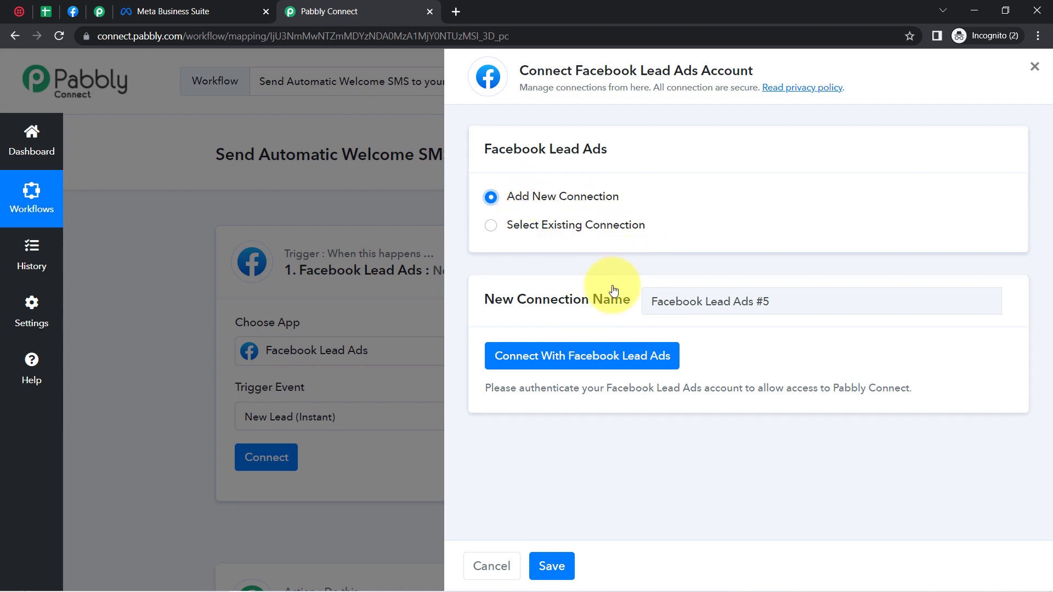
click(563, 361)
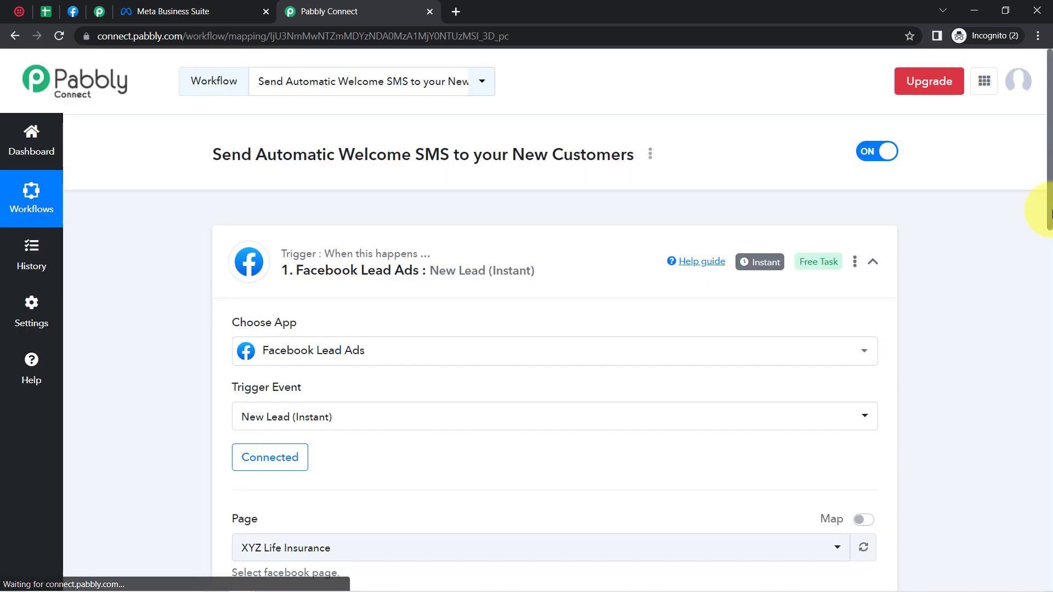
Step: Compare the other Pabbly workflow and the Meta Business Suite lead forms before filling the trigger
drag(1051, 214, 1051, 321)
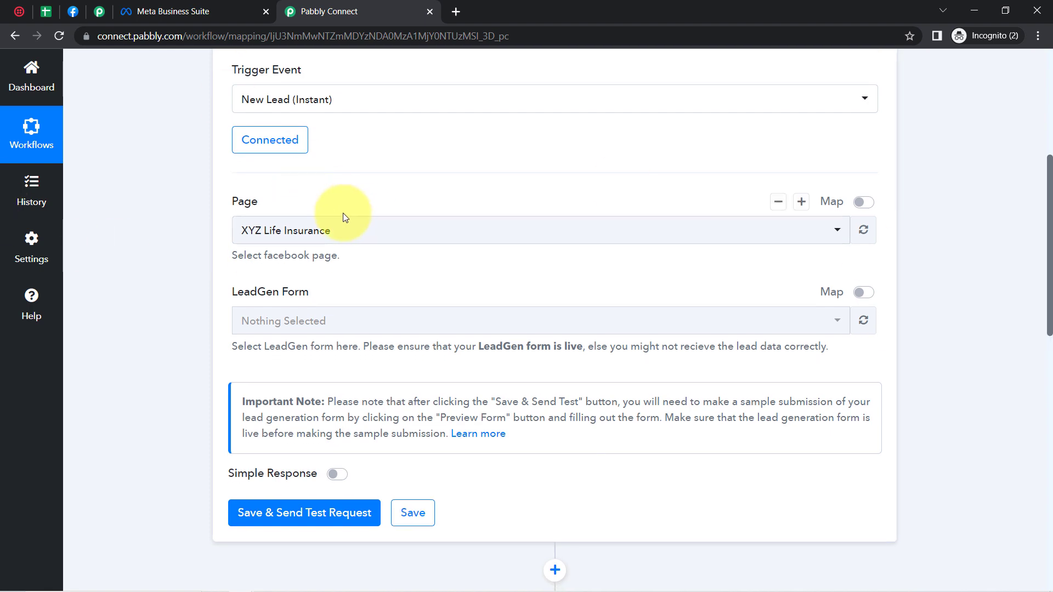
click(98, 13)
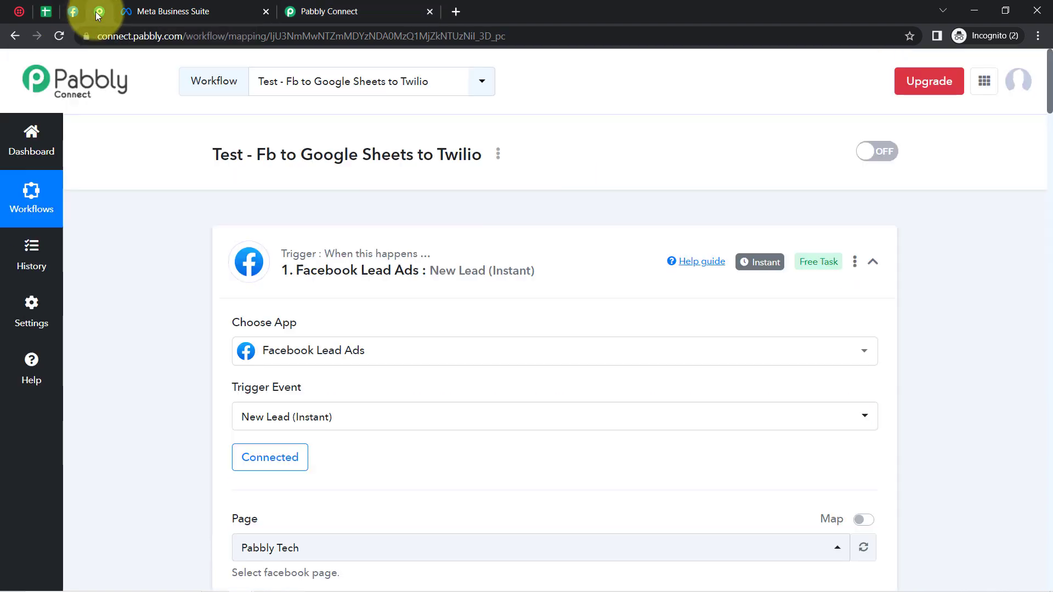
click(307, 11)
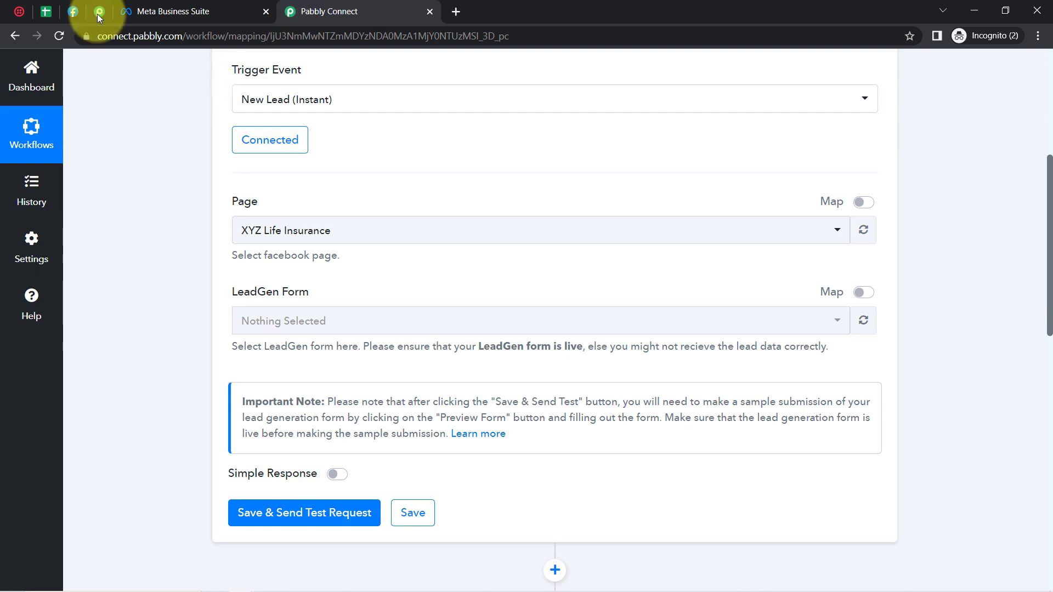
click(135, 12)
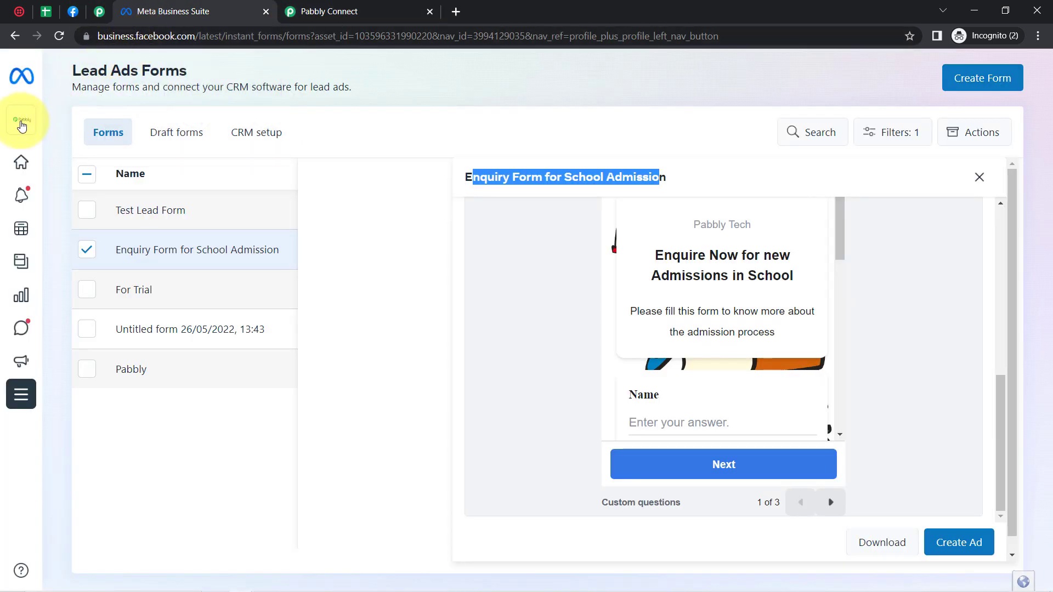
mouse_move(24, 127)
click(323, 11)
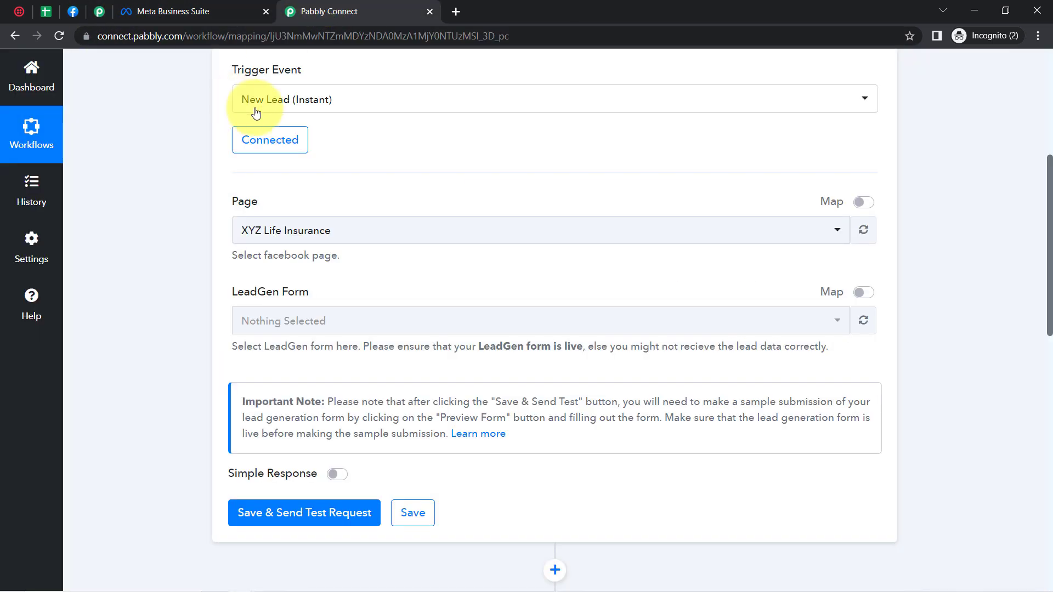
Step: Set Page to Pabbly Tech (search 'pab') and LeadGen Form to Enquiry Form for School Admission
click(275, 233)
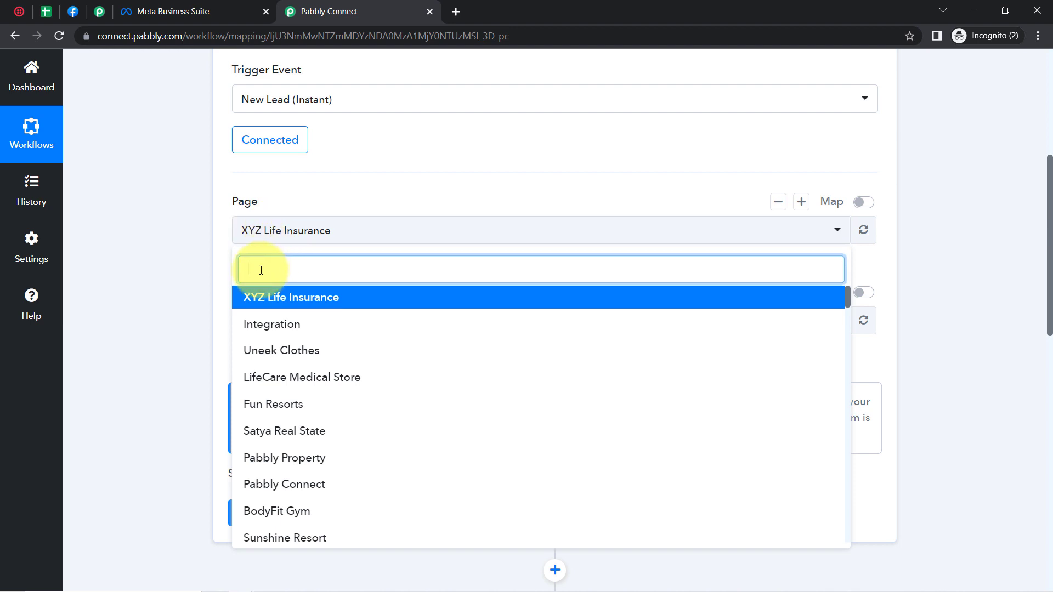
text(pabb)
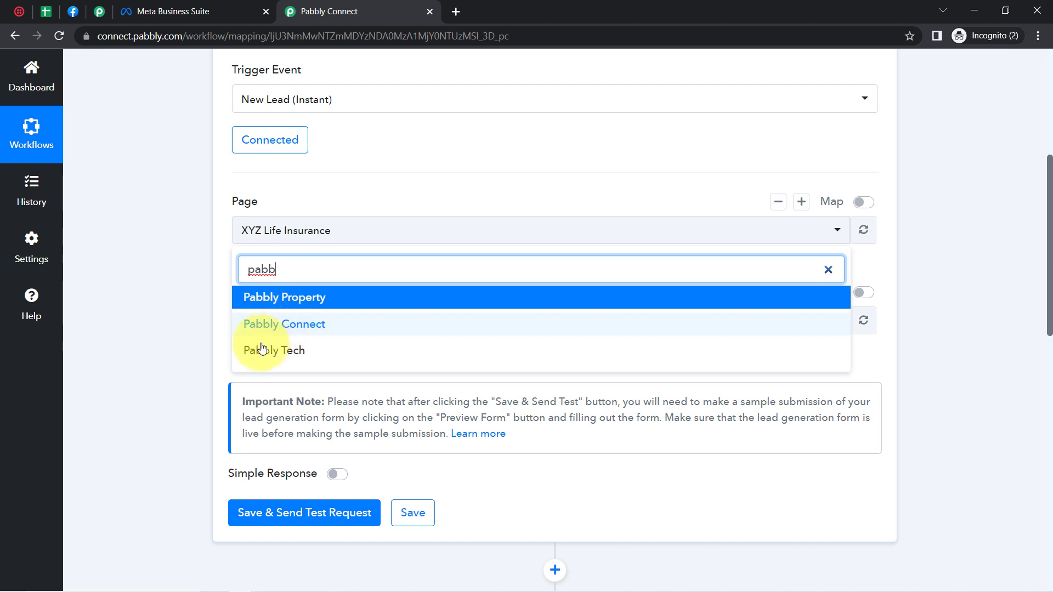
click(273, 357)
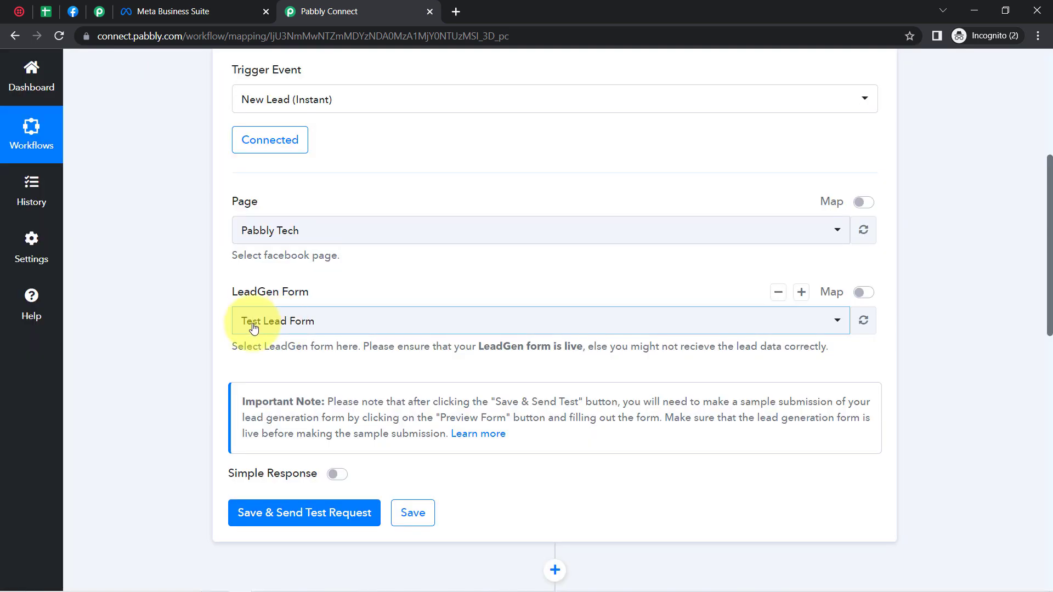
click(252, 327)
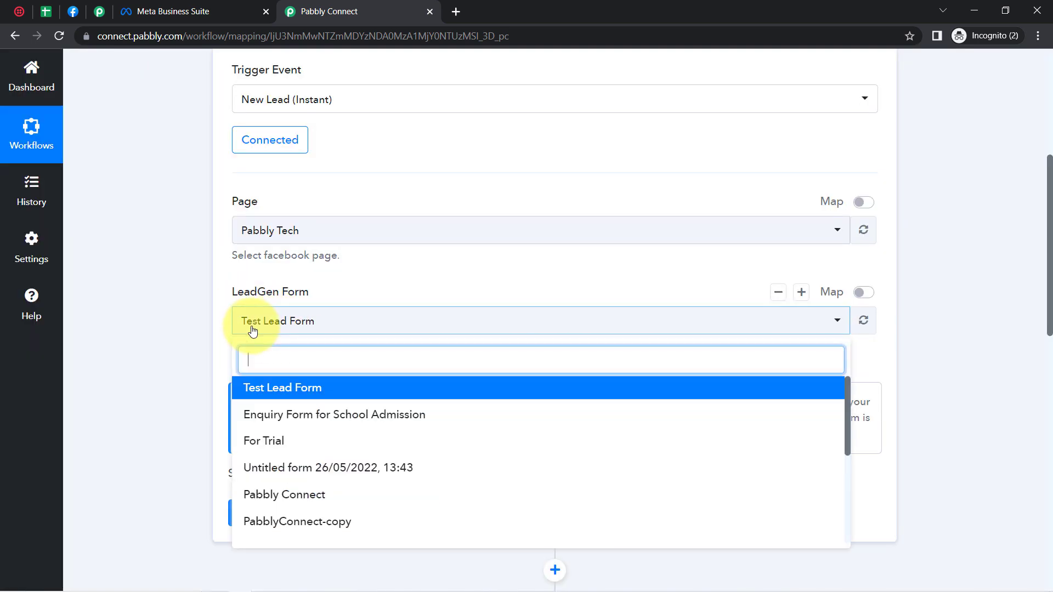
click(265, 420)
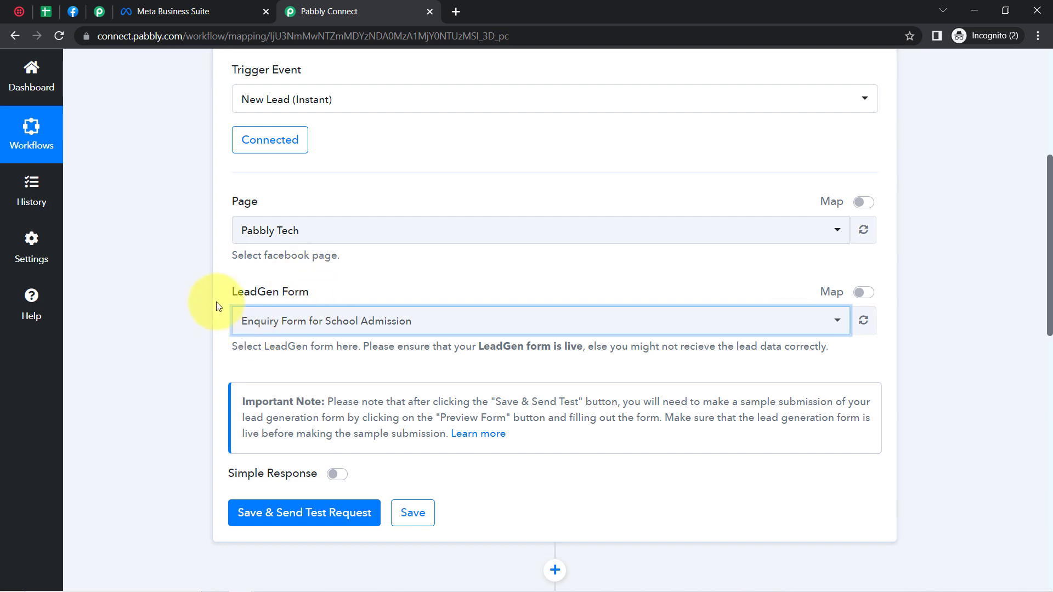
click(186, 13)
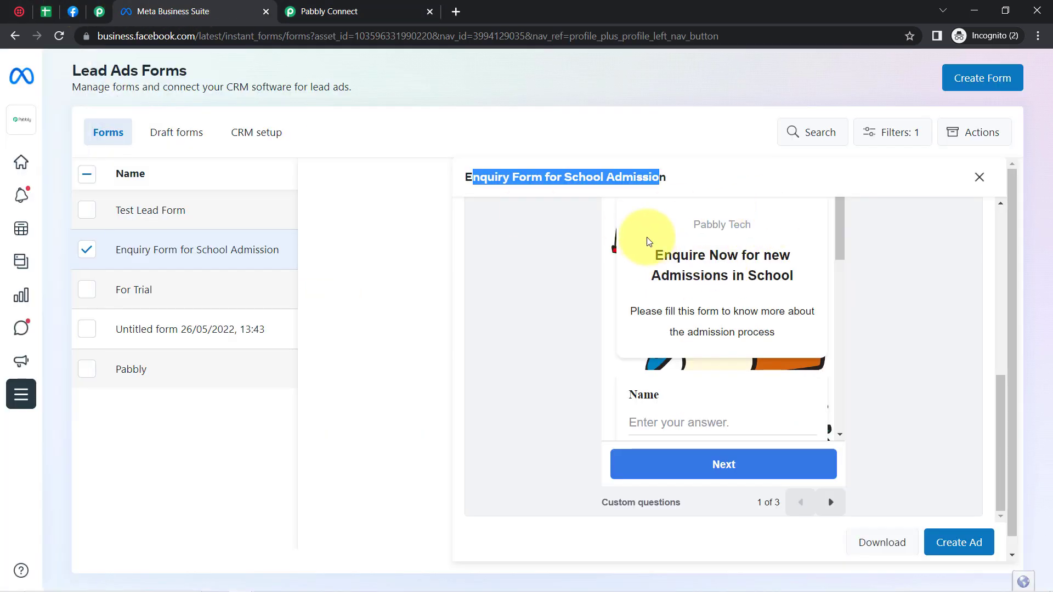
click(384, 12)
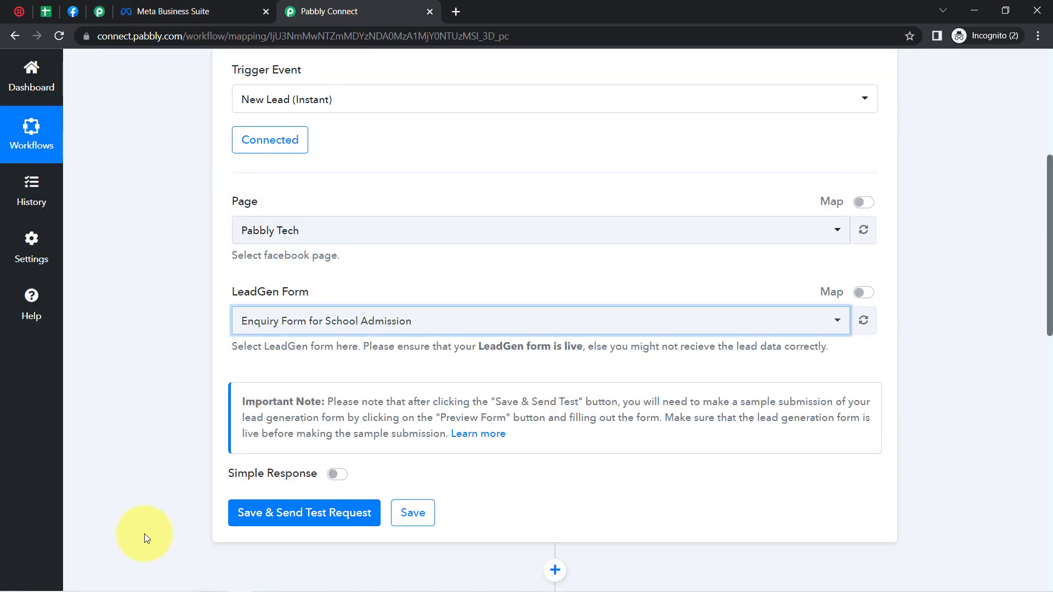
Step: Save the trigger to wait for a test lead and read the note about test submissions
click(265, 515)
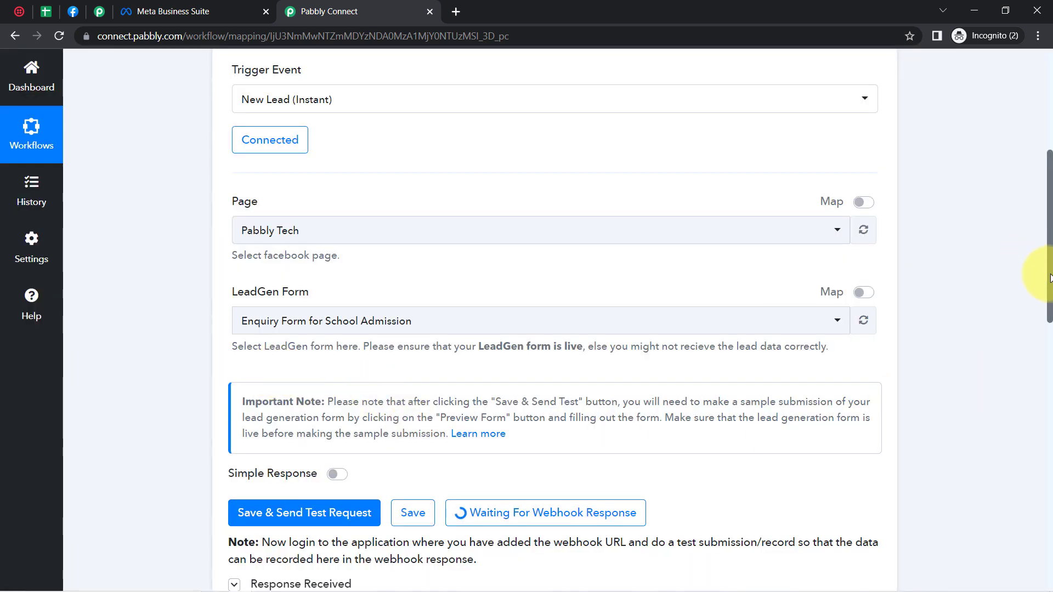
scroll(1051, 277, down, 3)
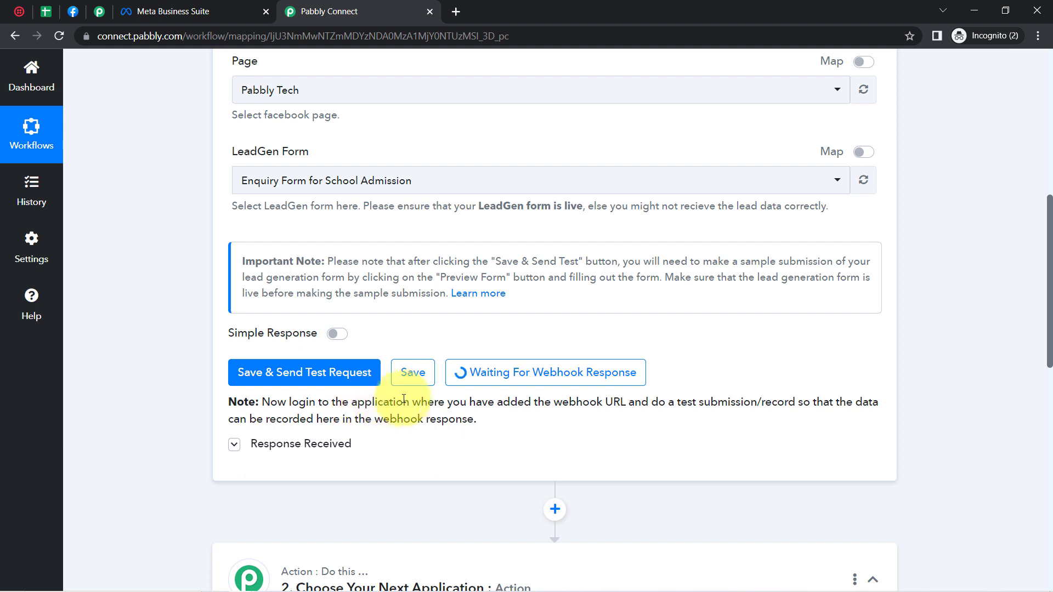
drag(384, 402, 474, 410)
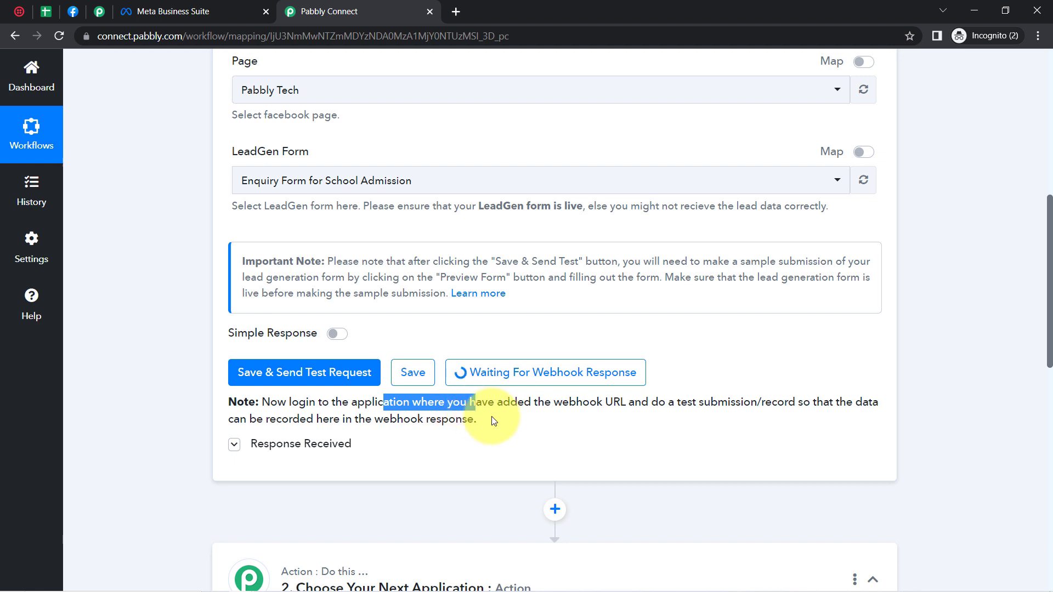
click(516, 430)
drag(676, 407, 794, 406)
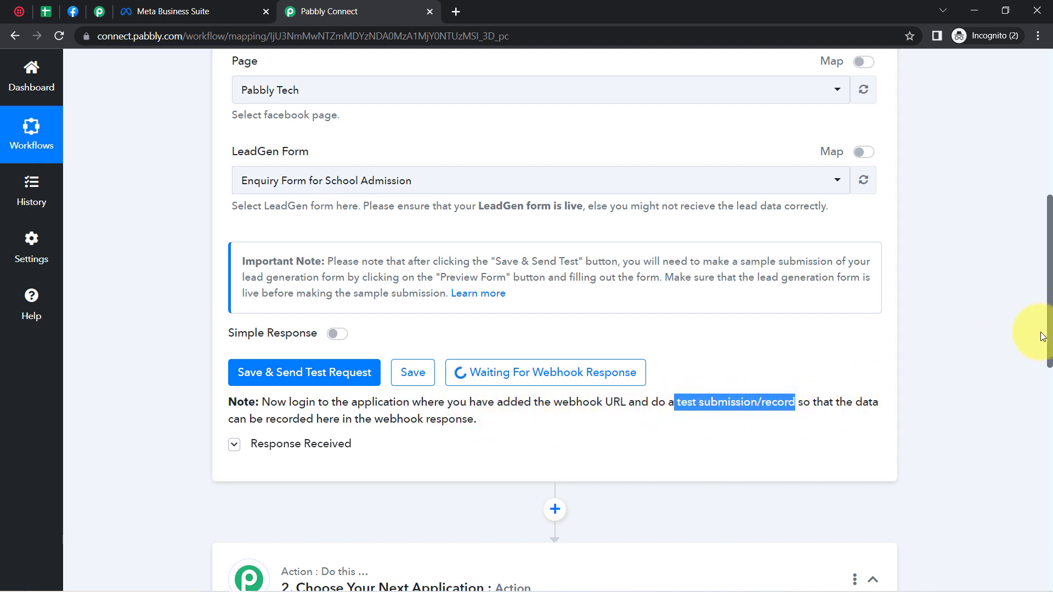
Step: Open the 'Learn more' help article on sample lead submission in a new tab
drag(1051, 342, 1050, 263)
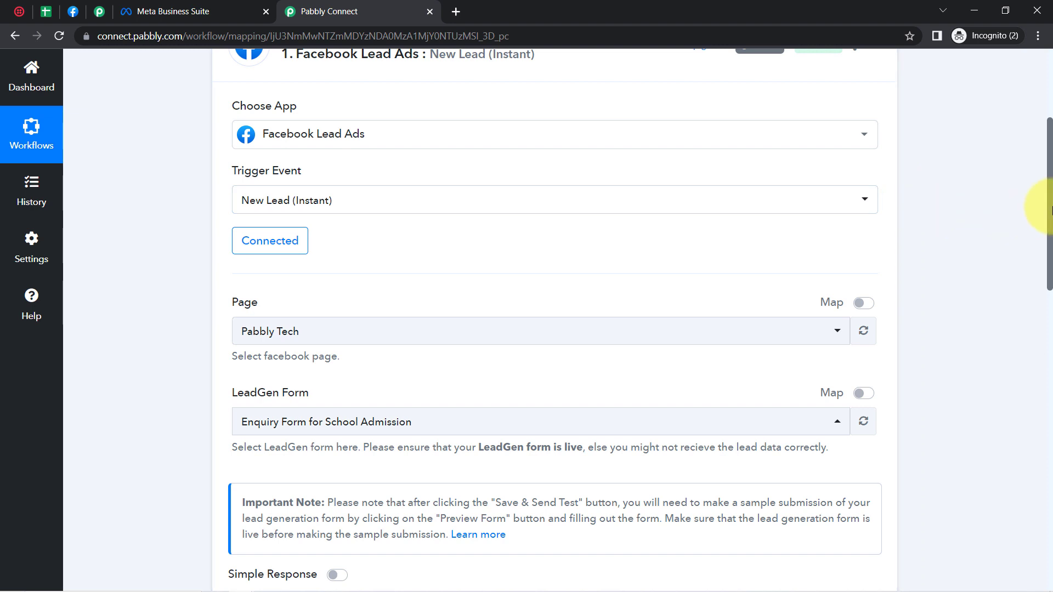
drag(1051, 215, 1052, 283)
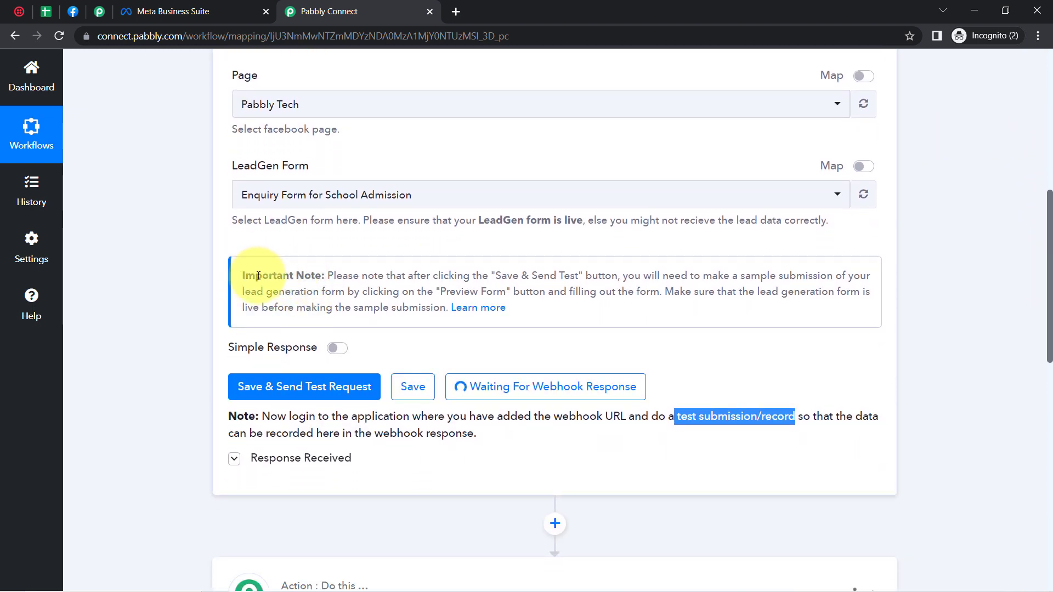
drag(256, 276, 357, 309)
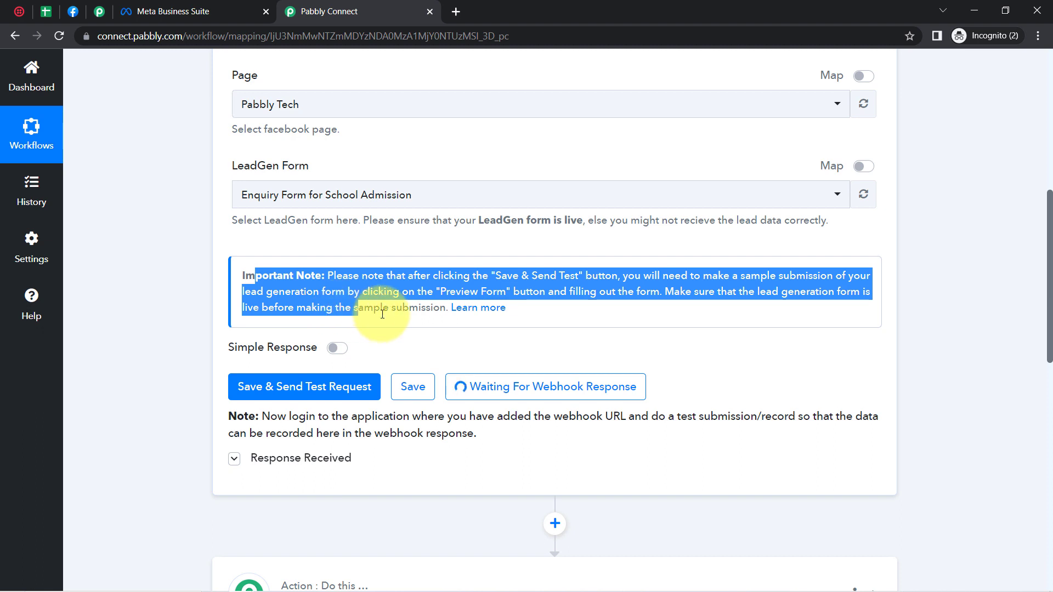
right_click(479, 314)
click(497, 314)
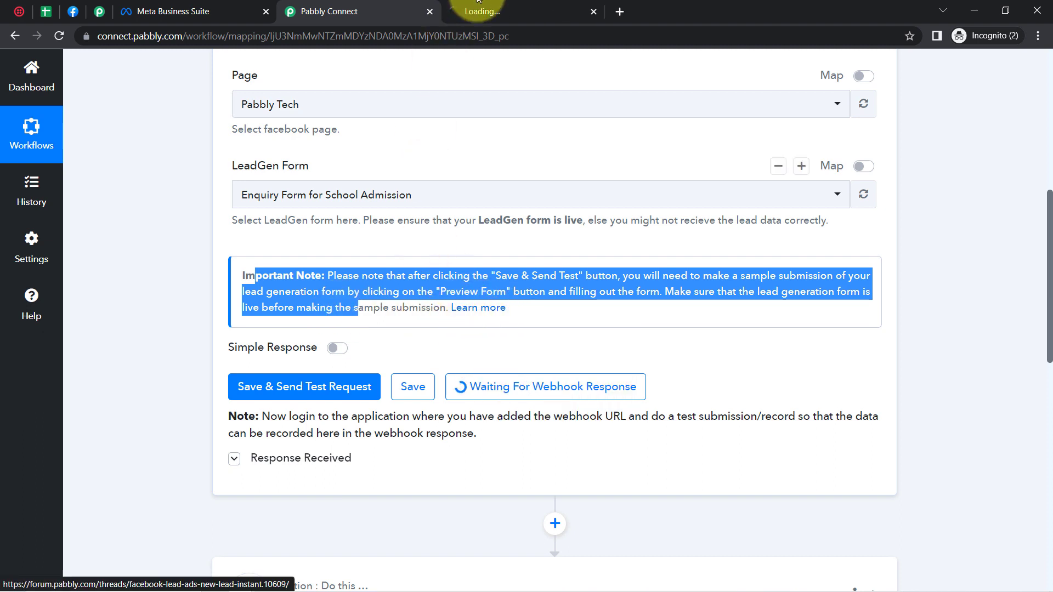
Step: From the forum help thread, open Facebook's Lead Ads testing tool in a tab beside the workflow
click(502, 4)
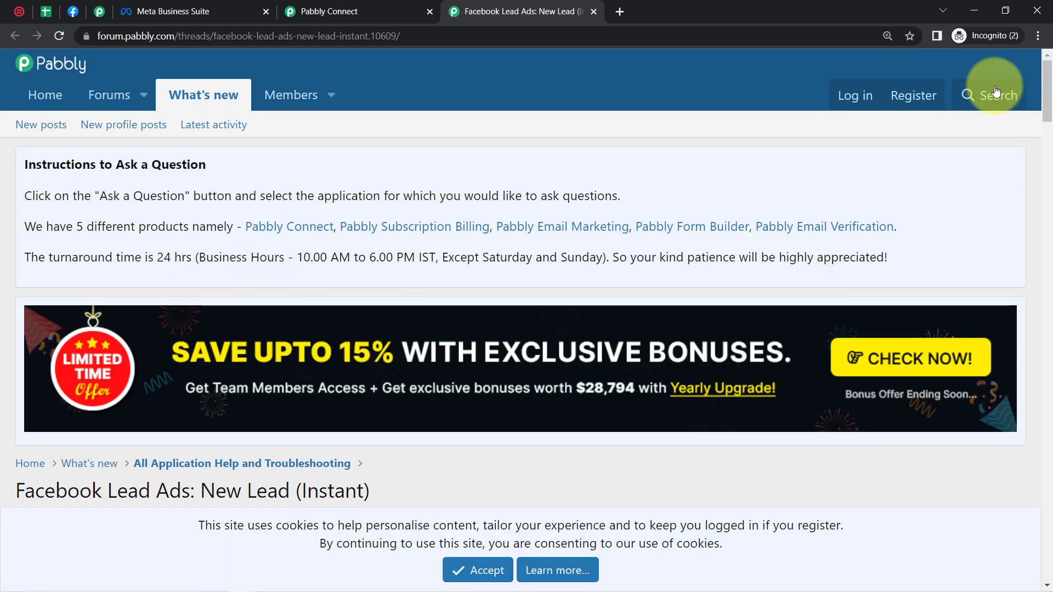
drag(1052, 100, 1051, 332)
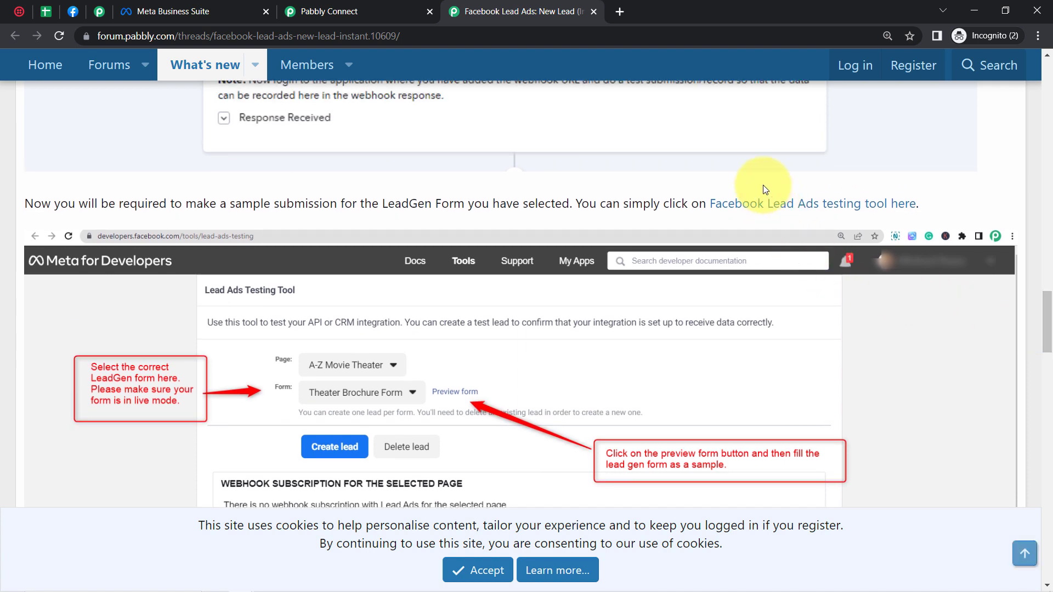
right_click(826, 210)
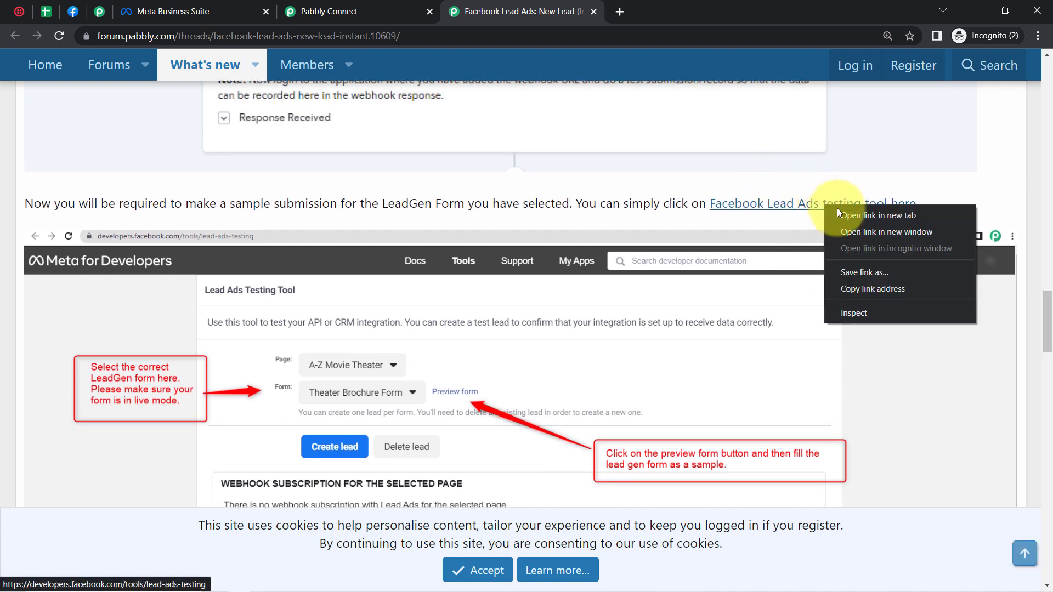
click(842, 212)
drag(658, 5, 535, 1)
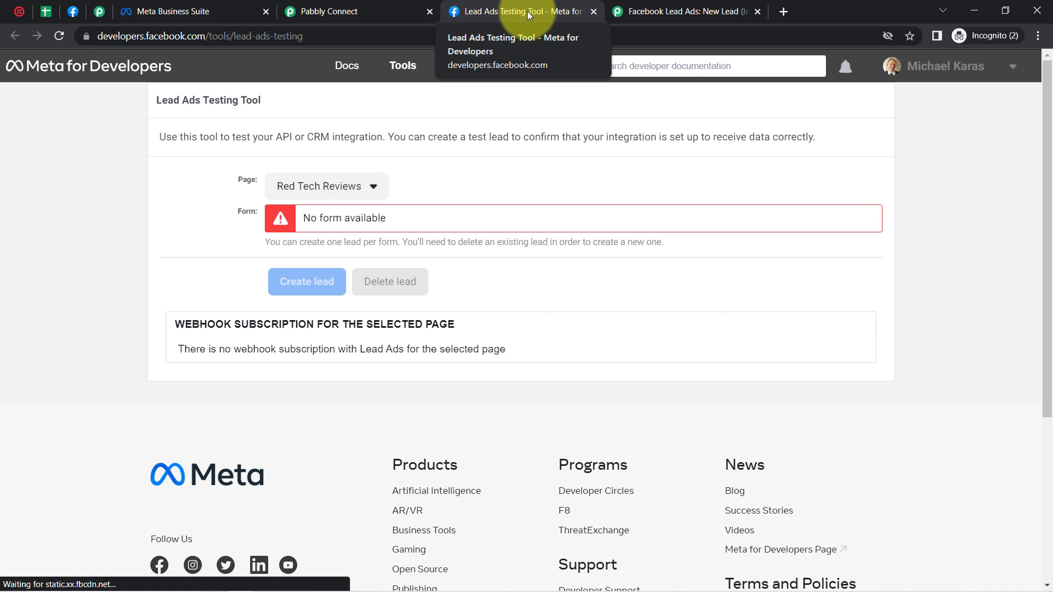
Step: Select the Pabbly Tech page and its Enquiry Form for School Admission in the testing tool
click(301, 187)
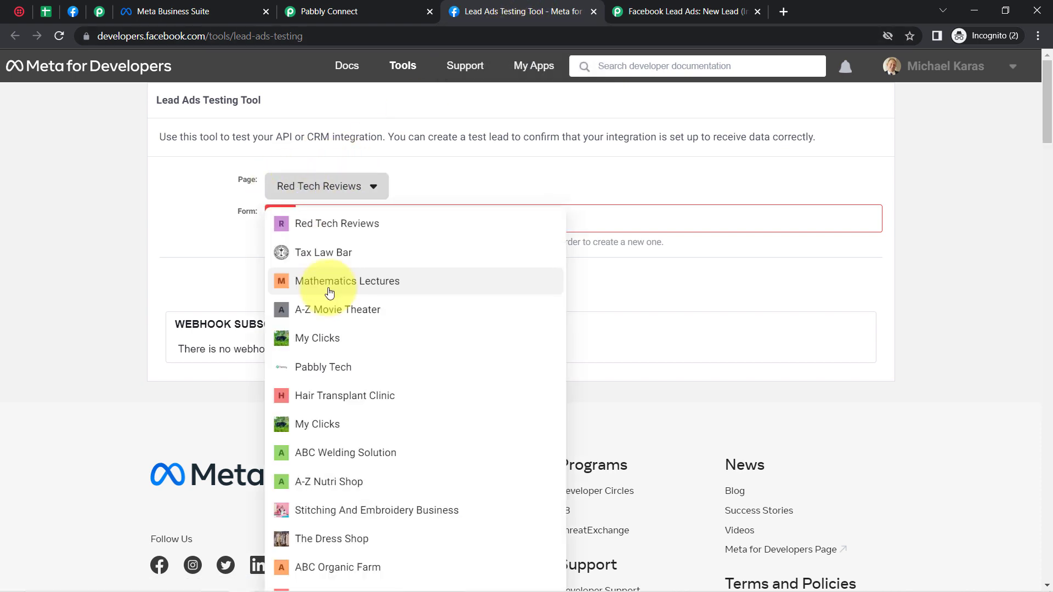
key(ctrl+f)
text(pabbly t)
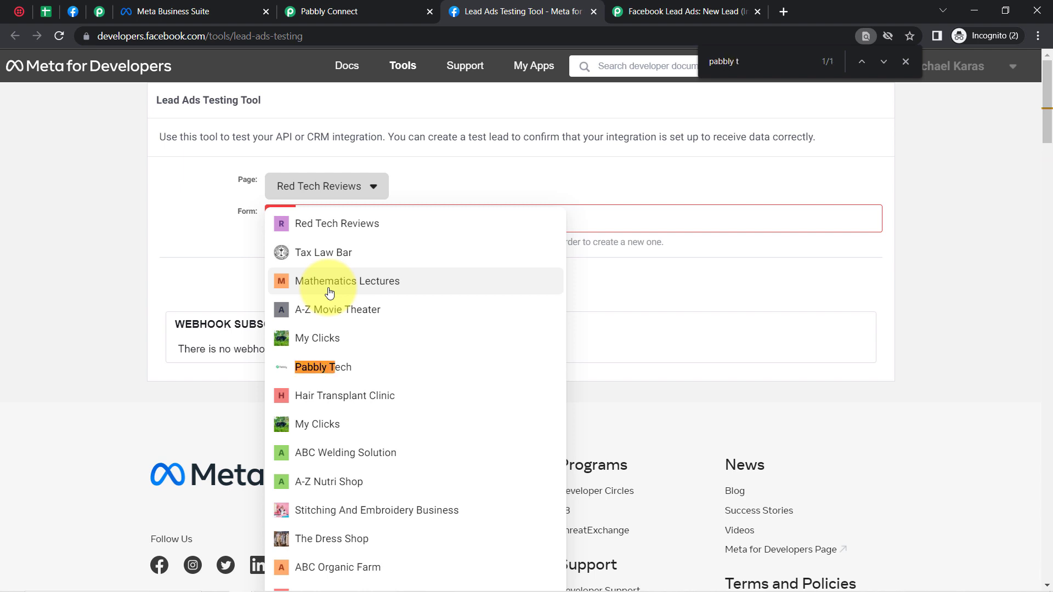
click(313, 367)
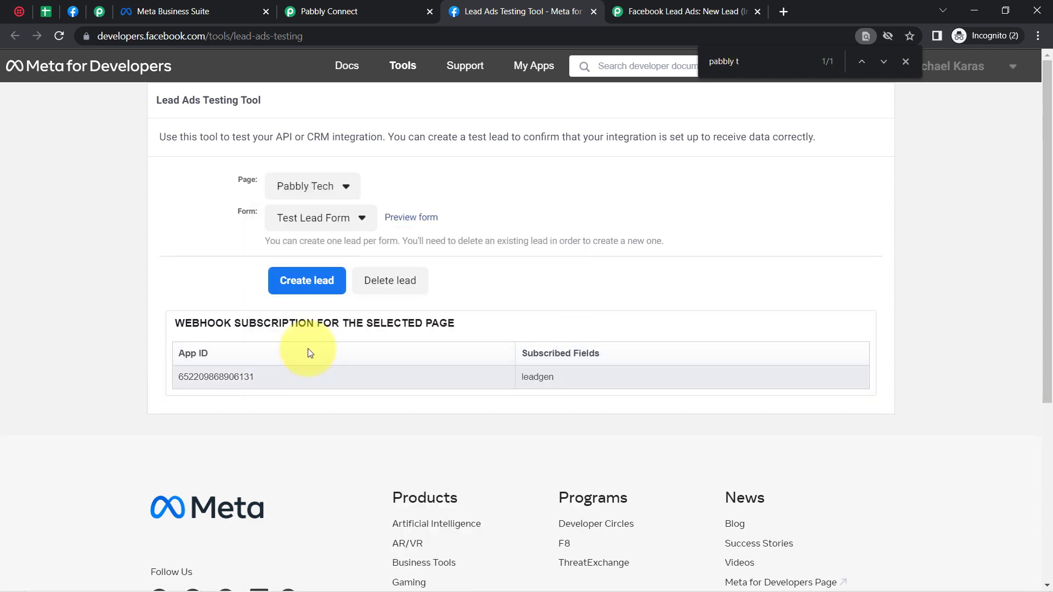
click(285, 218)
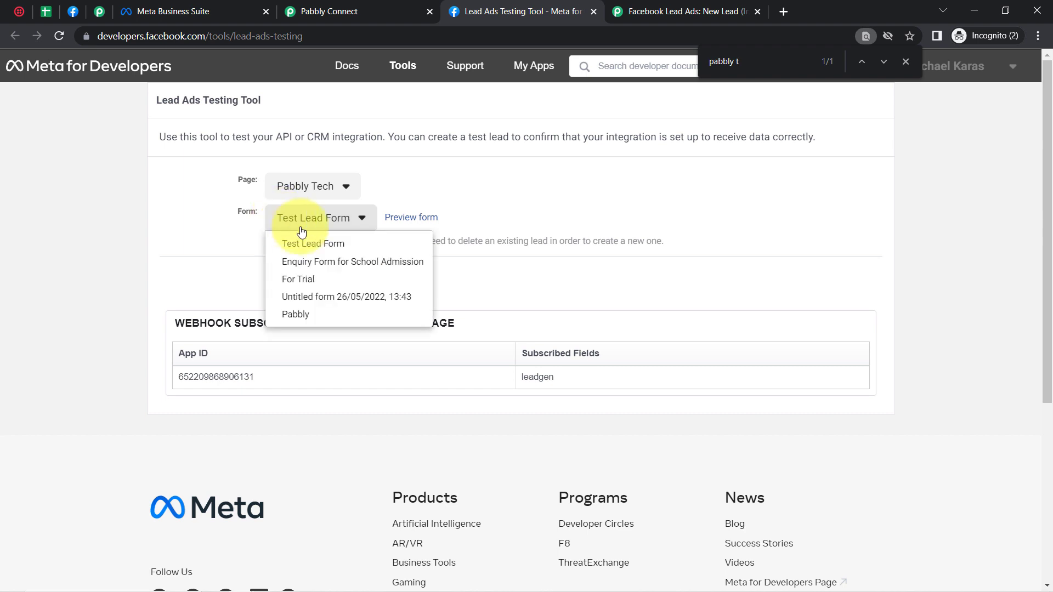
click(331, 262)
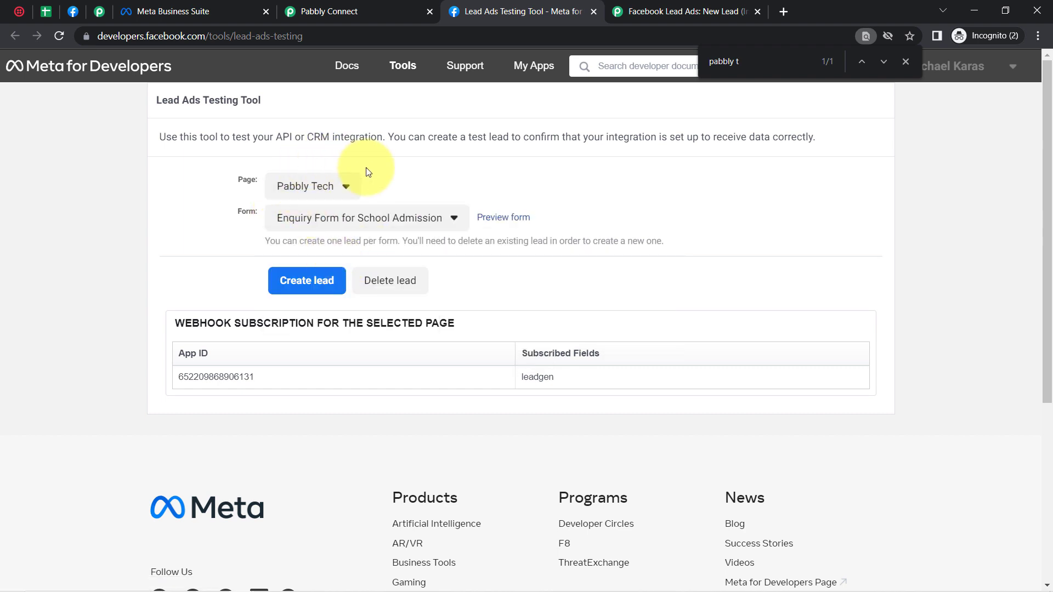
Step: Delete the form's existing test lead and confirm the deletion
double_click(285, 41)
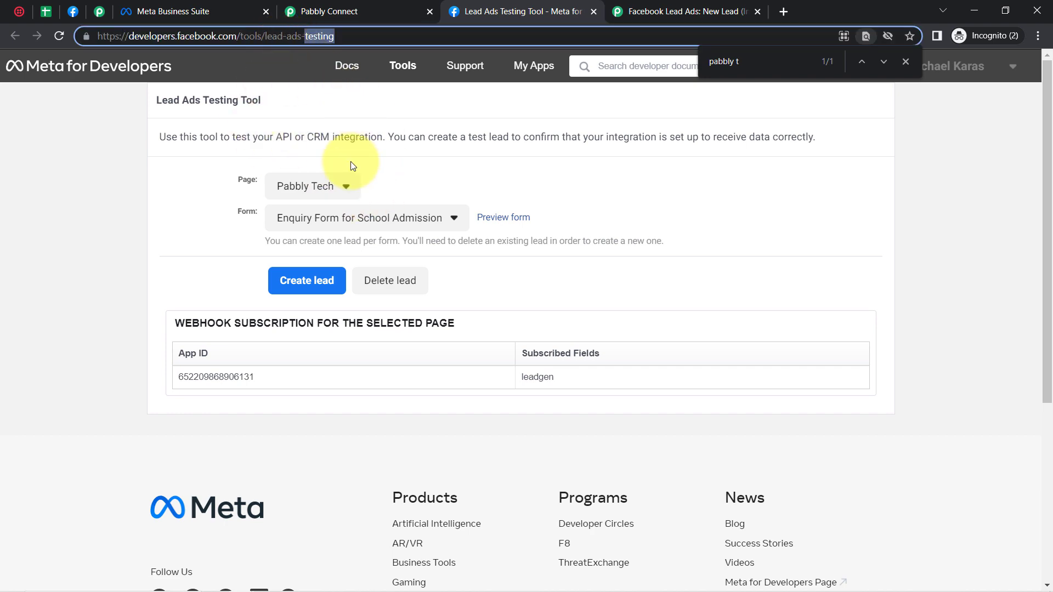
click(329, 11)
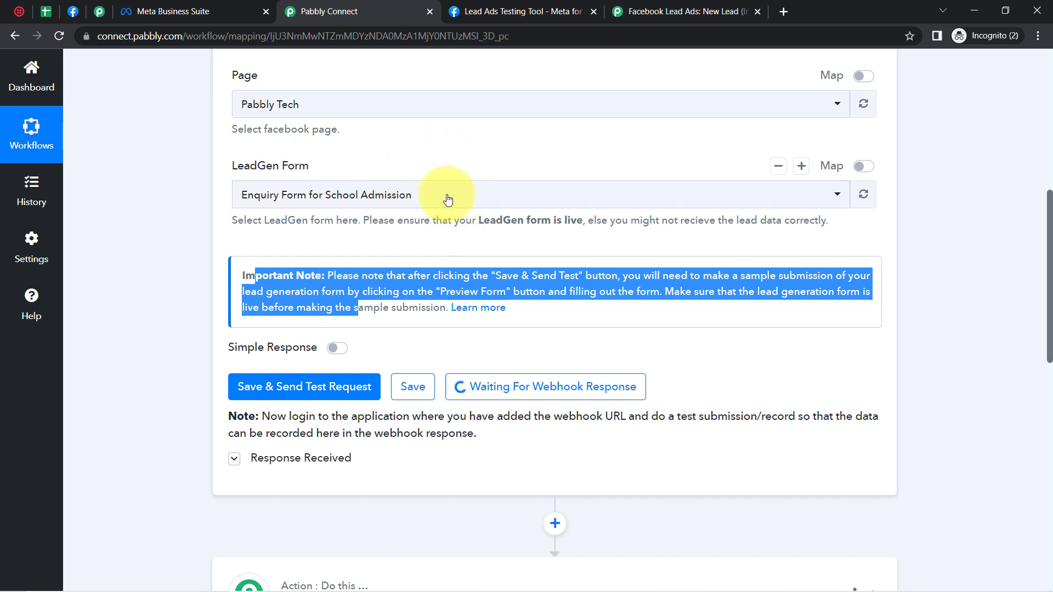
click(461, 11)
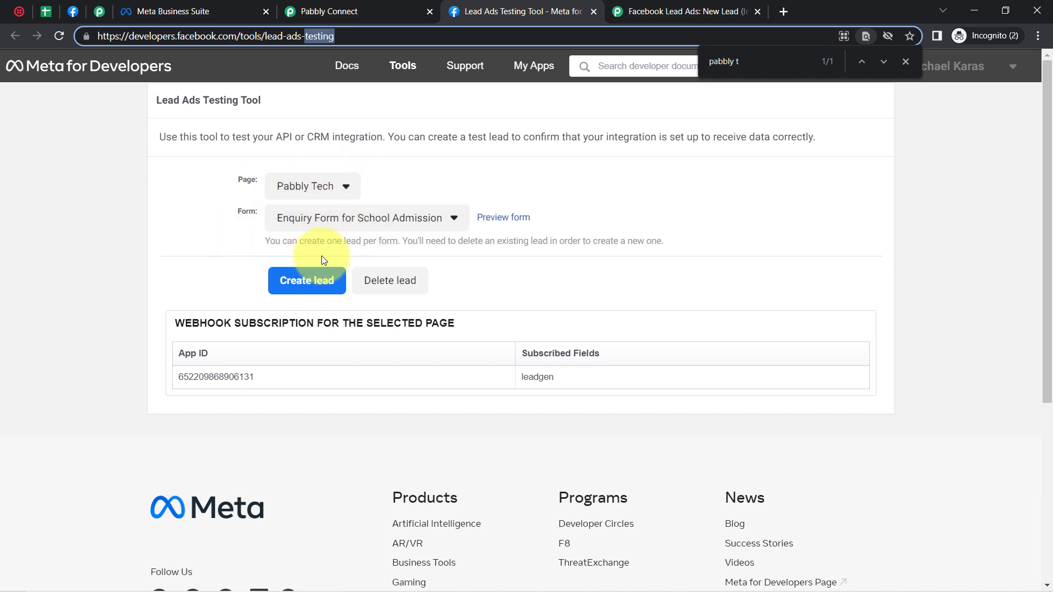
click(385, 283)
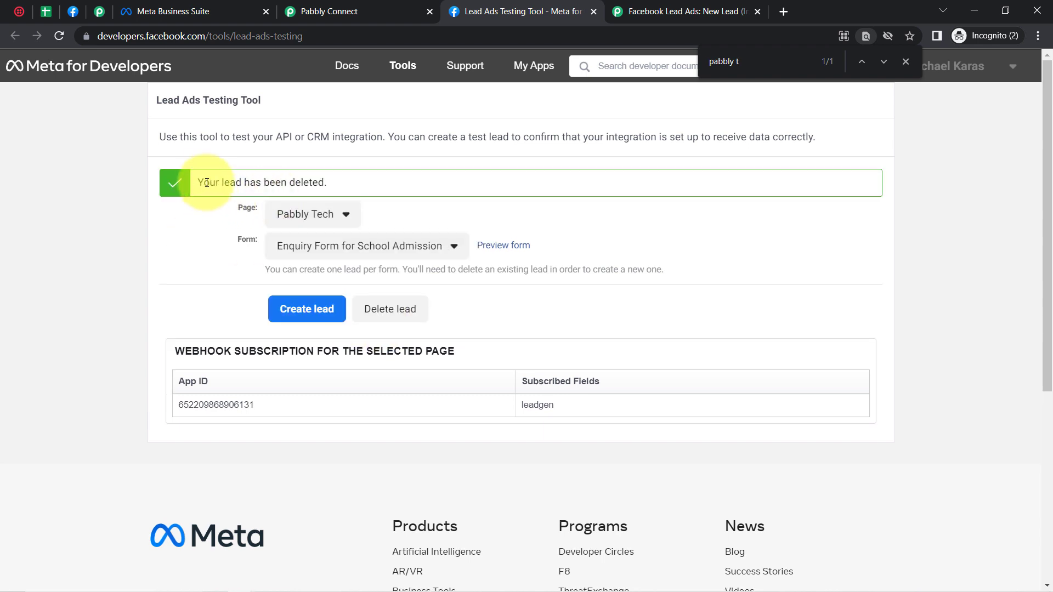
drag(202, 183, 330, 184)
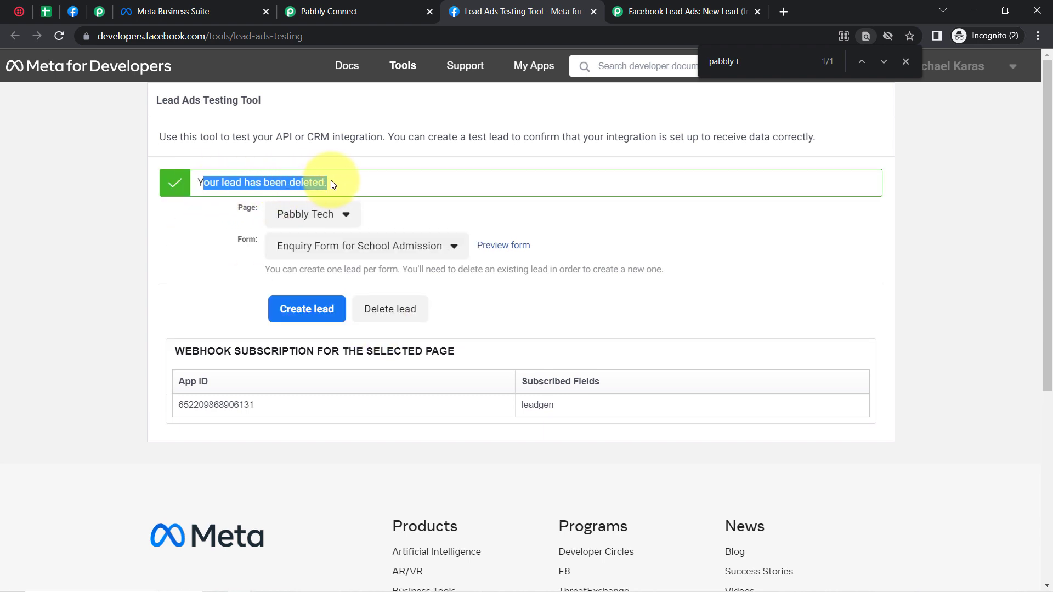
Step: Preview the enquiry form and fill in a dummy customer name, e-mail, phone number and class 8
click(501, 247)
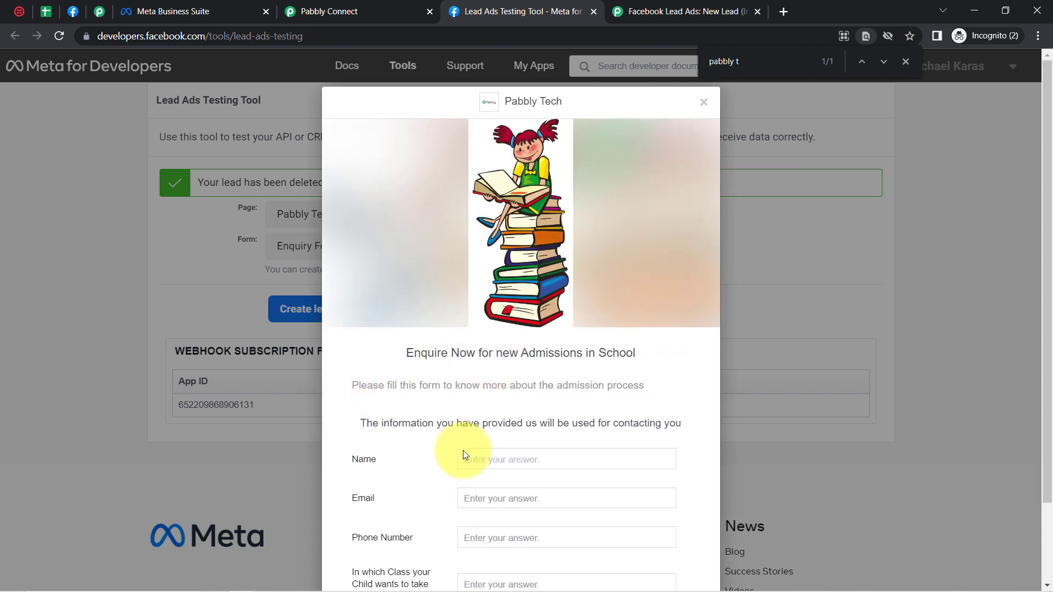
text(D)
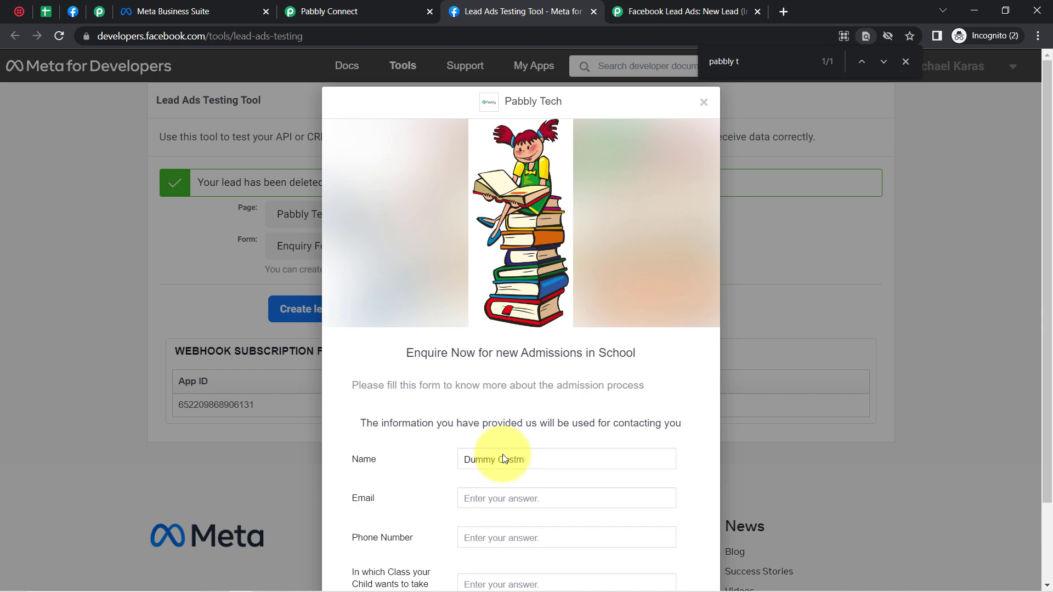
text(ummy Customer)
key(Tab)
key(Tab)
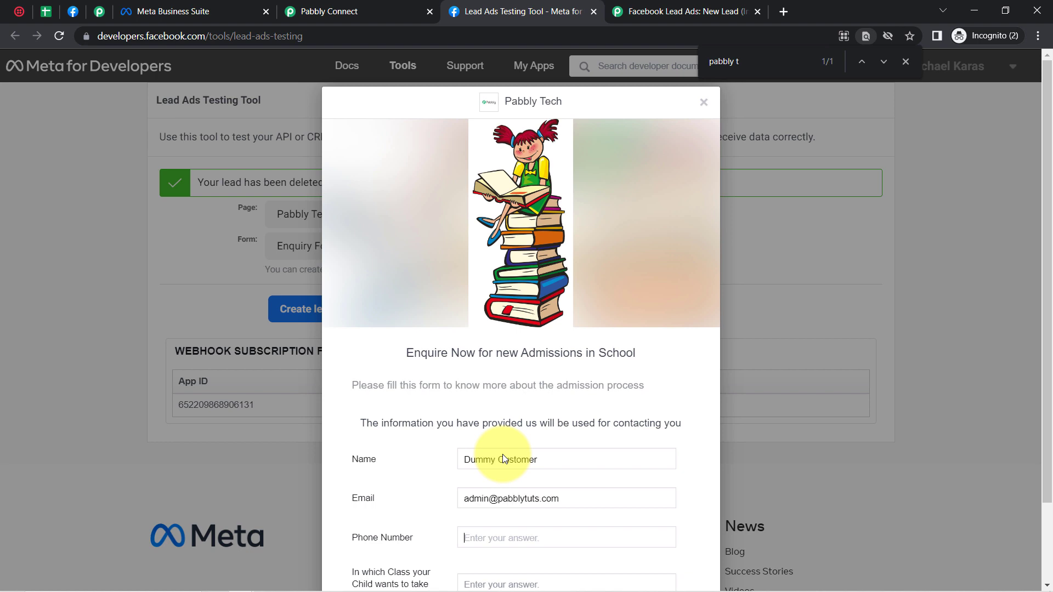
text(93333333333)
key(Tab)
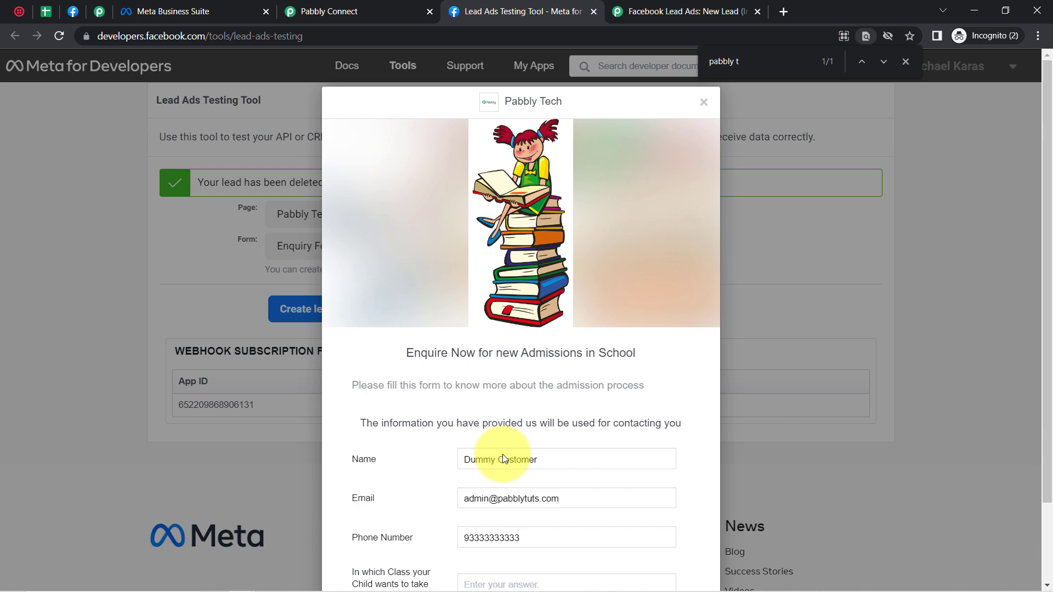
drag(1049, 189, 1050, 250)
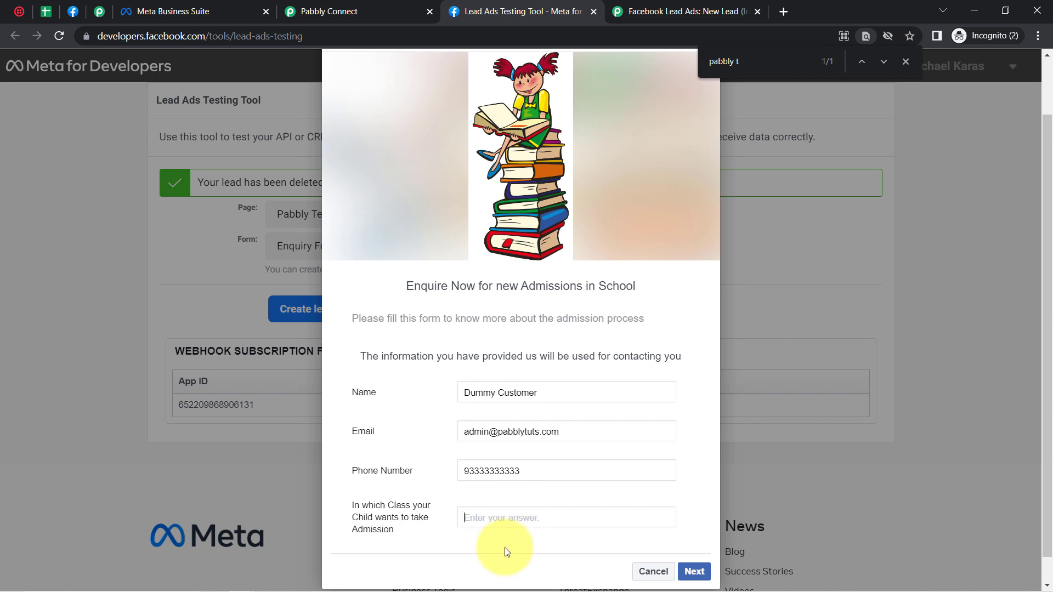
text(8th)
Step: Submit the sample lead and return to the Pabbly Connect workflow
click(702, 575)
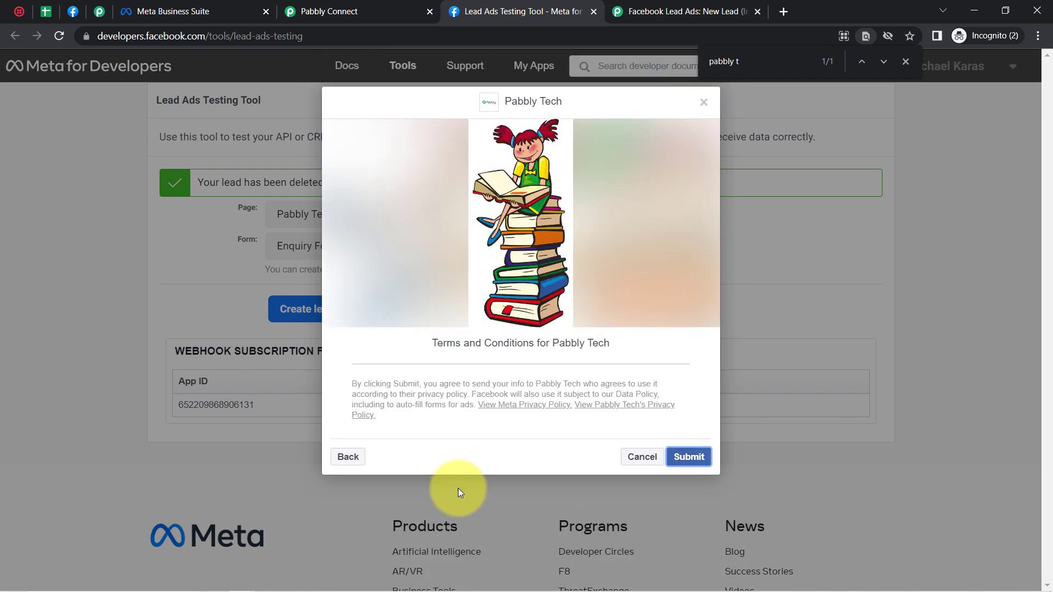
click(683, 460)
click(381, 6)
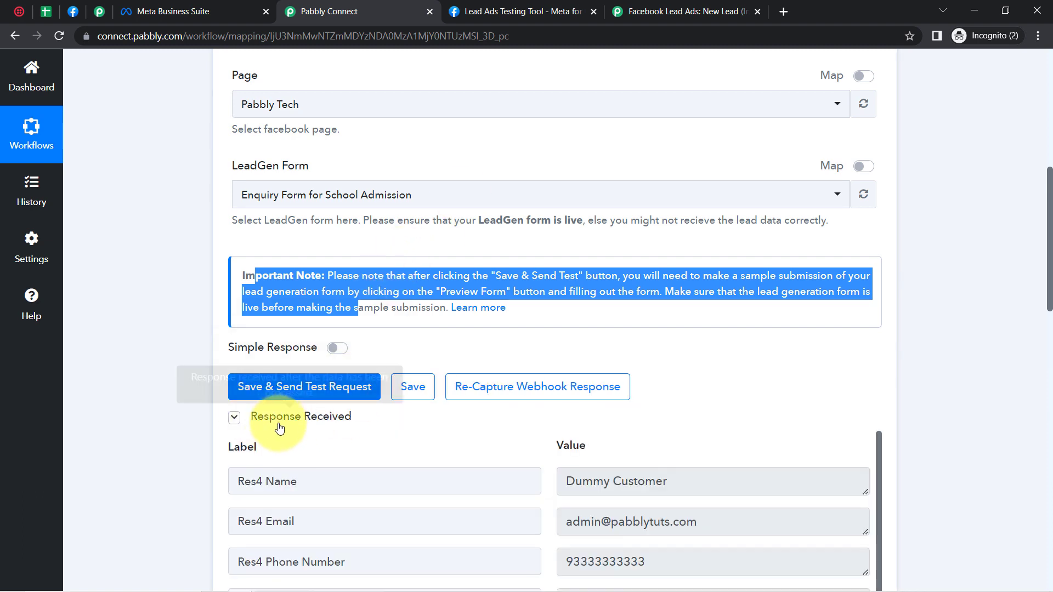
Step: Check the captured name, phone number and class 8th values in Response Received, then scroll down
click(136, 404)
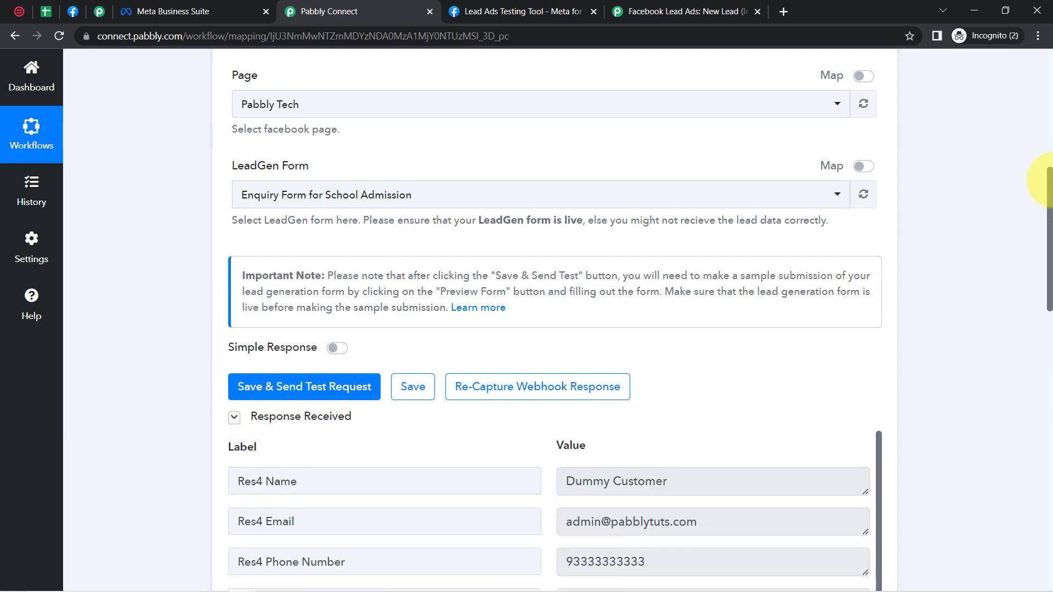
drag(1048, 181, 1048, 286)
click(608, 138)
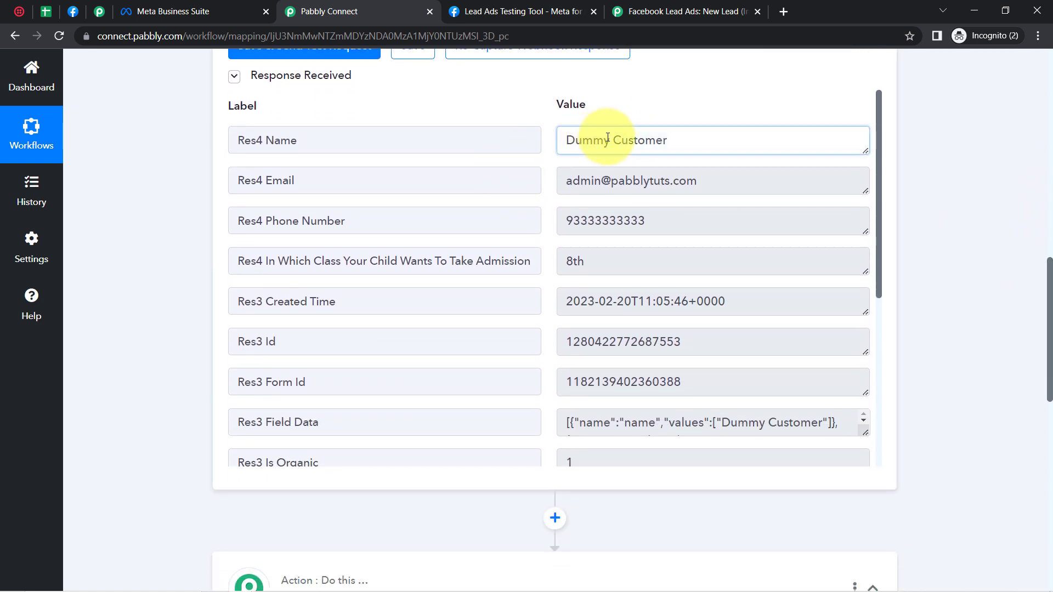
drag(608, 138, 645, 140)
drag(590, 181, 647, 181)
drag(577, 226, 664, 243)
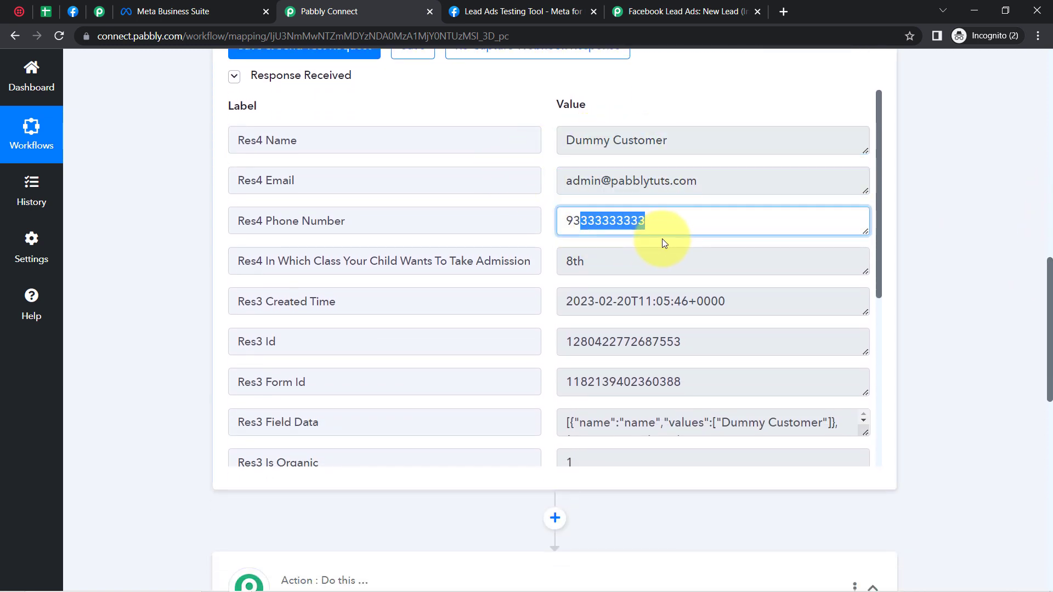
drag(574, 262, 683, 319)
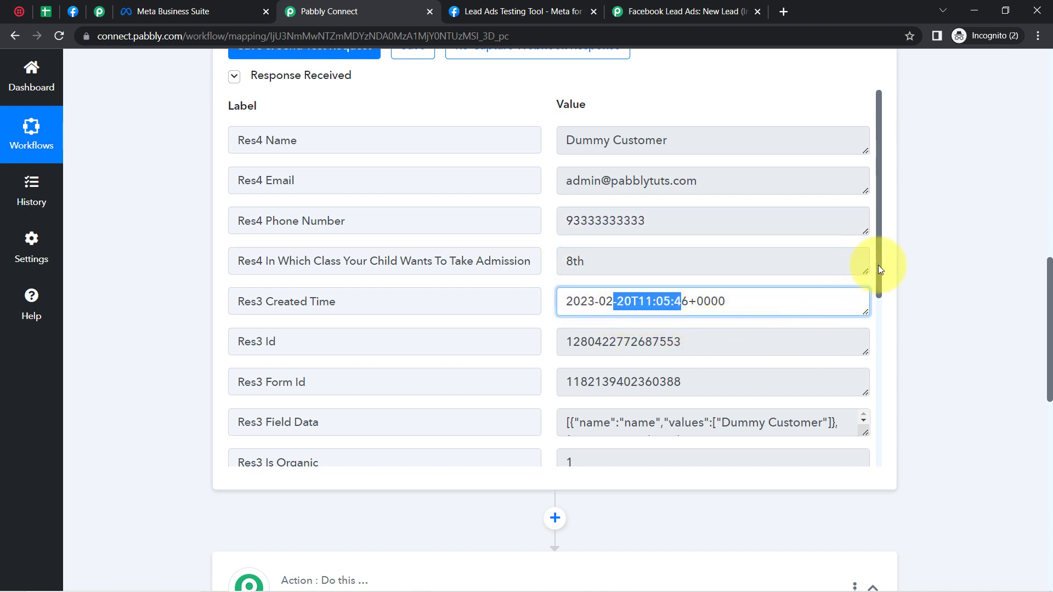
drag(878, 268, 740, 66)
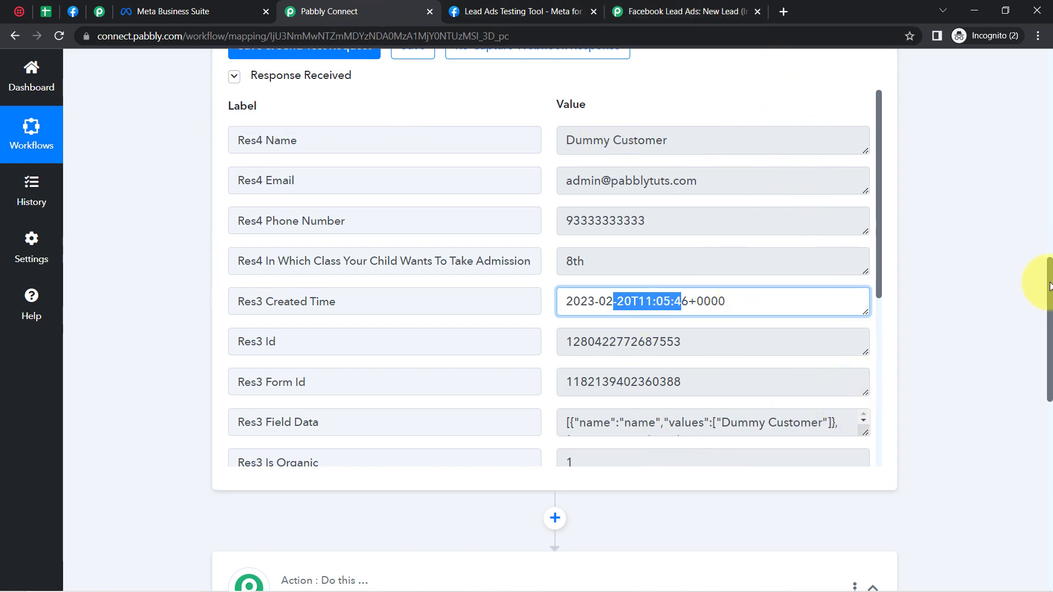
drag(1050, 285, 1050, 406)
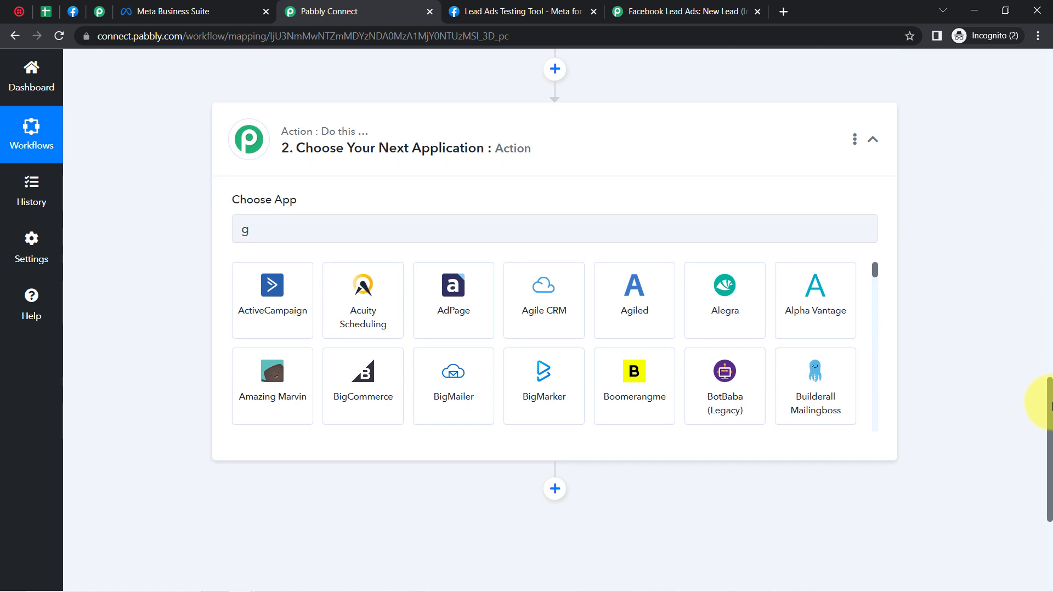
Step: Search 'google shee' and pick Google Sheets as the action app, then view the leads spreadsheet
click(261, 231)
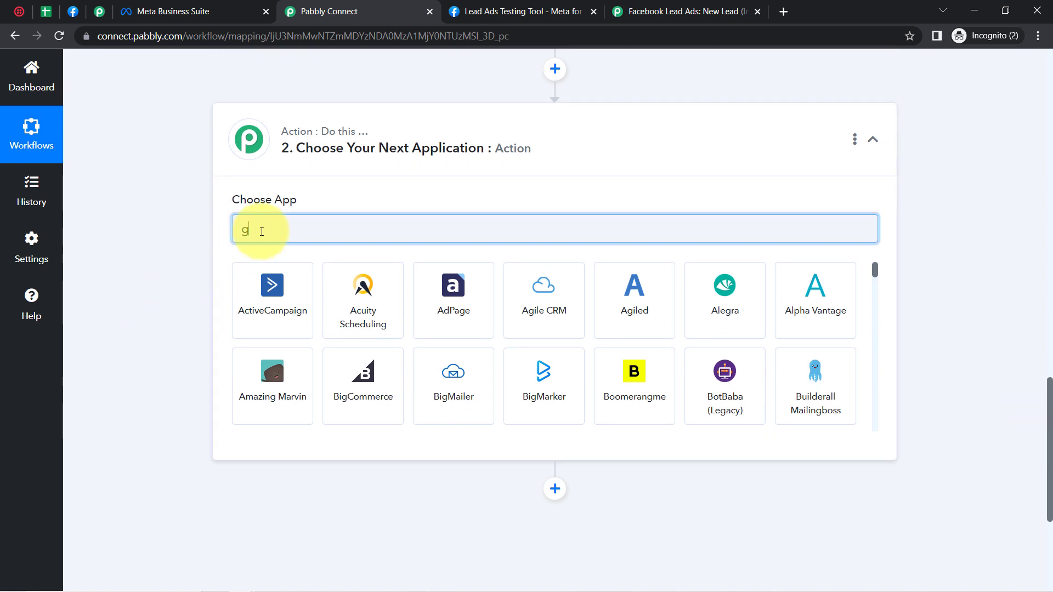
text(google s)
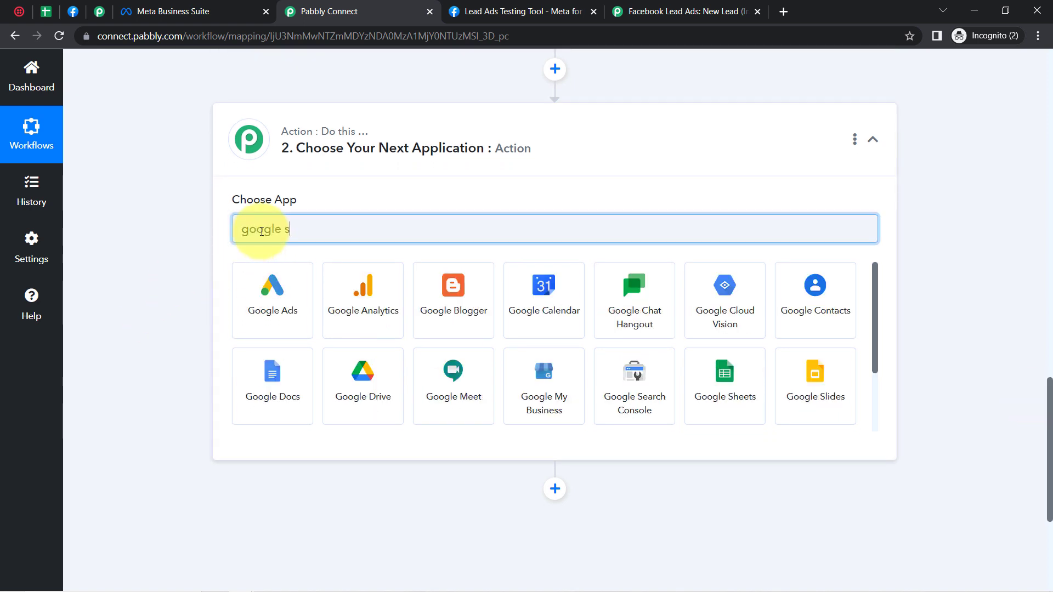
text(hee)
click(273, 296)
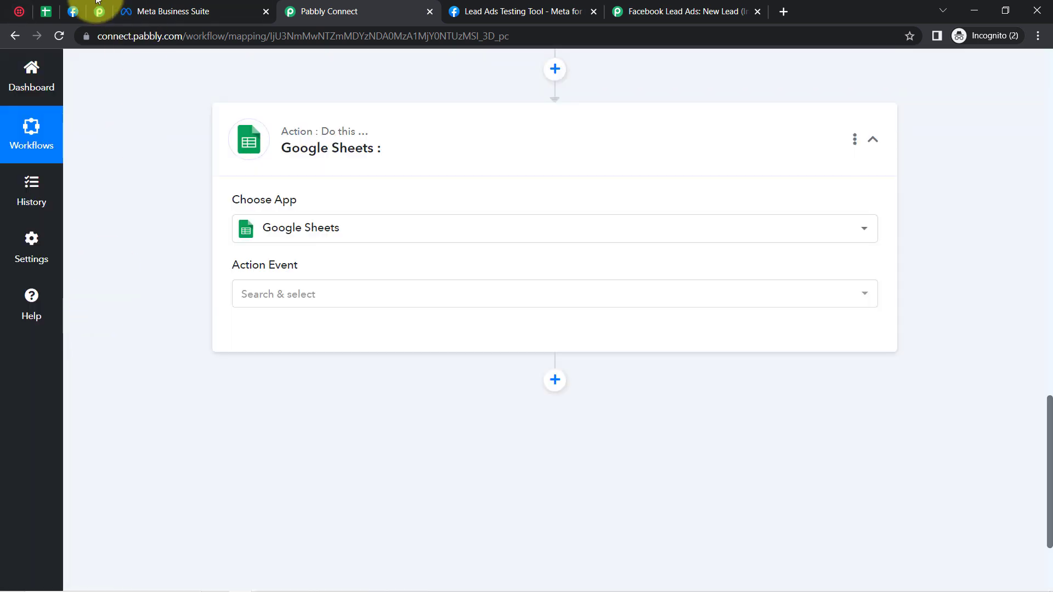
click(45, 12)
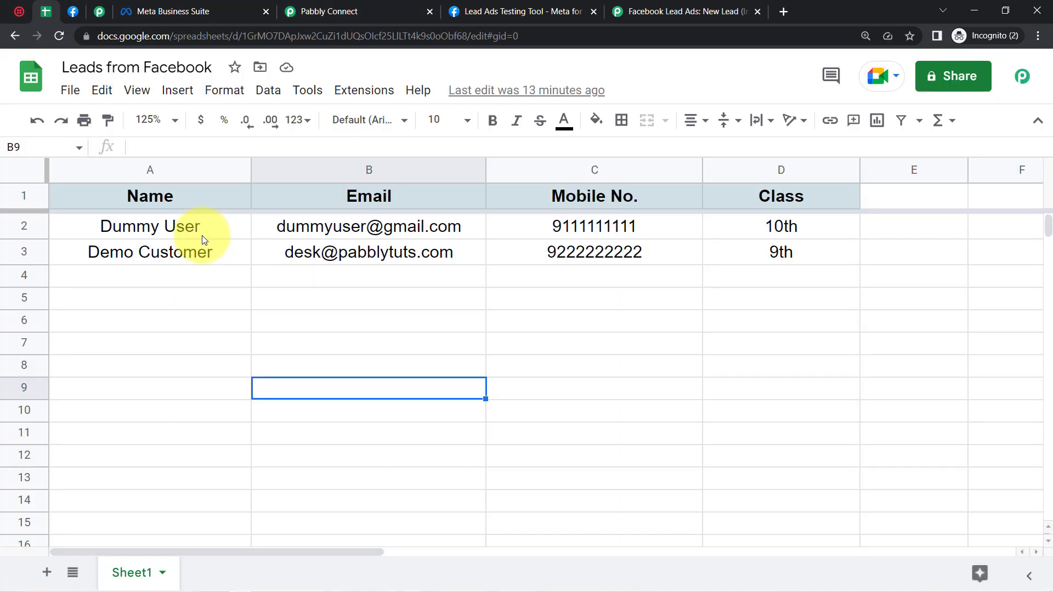
Step: Point out the empty rows and the Email column in Leads from Facebook, then return to Pabbly Connect
click(192, 301)
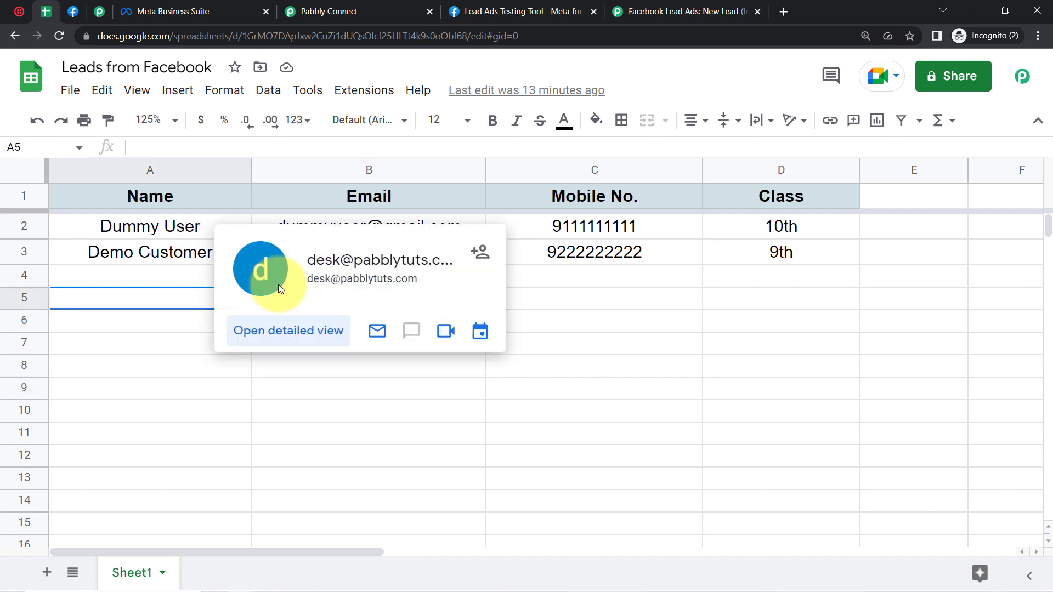
click(157, 396)
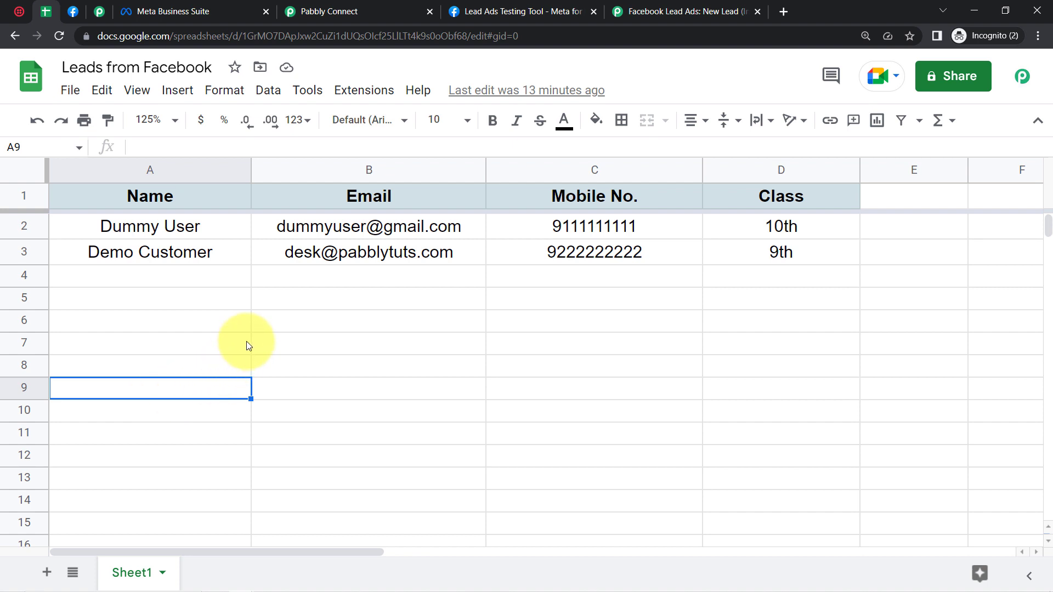
drag(228, 278, 771, 462)
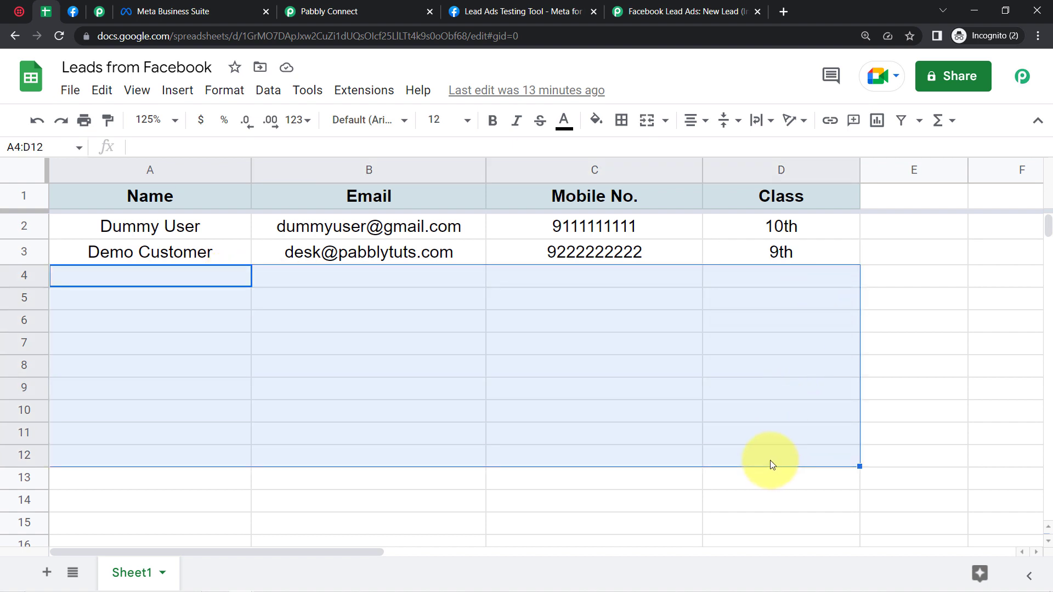
click(571, 324)
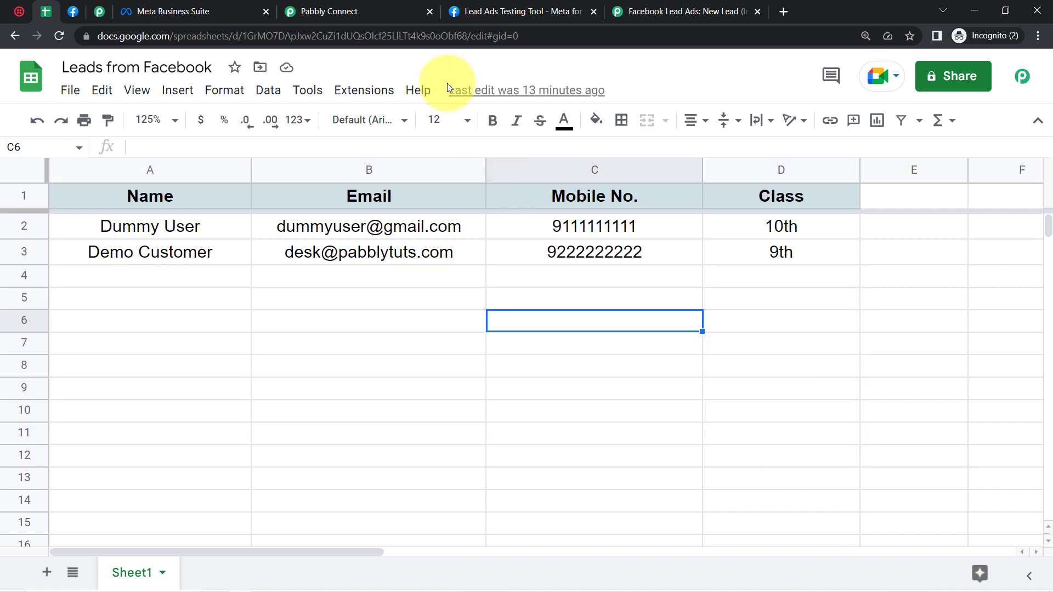
drag(326, 232, 308, 398)
click(114, 318)
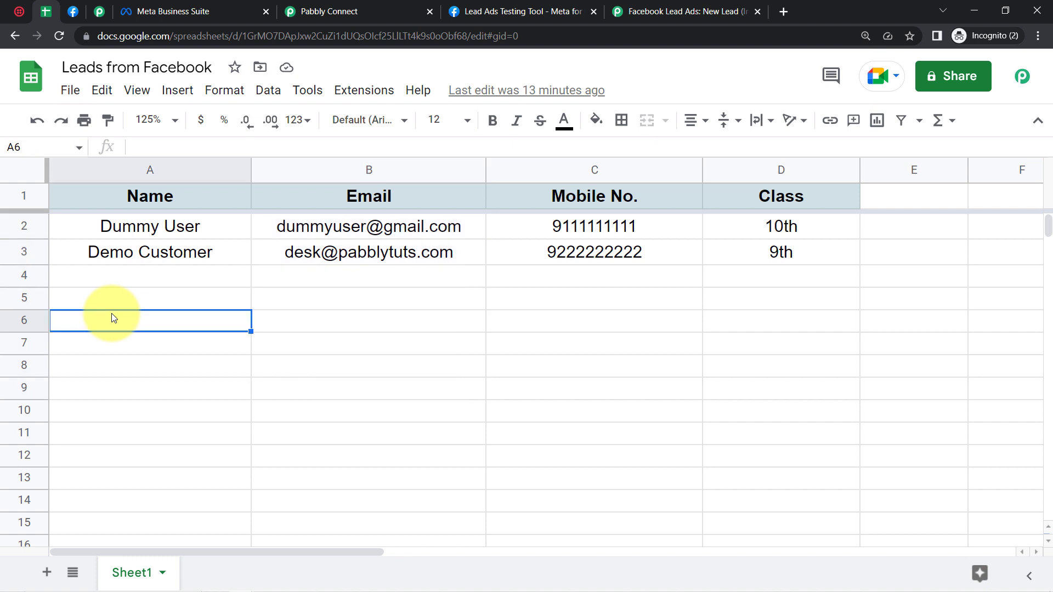
click(308, 6)
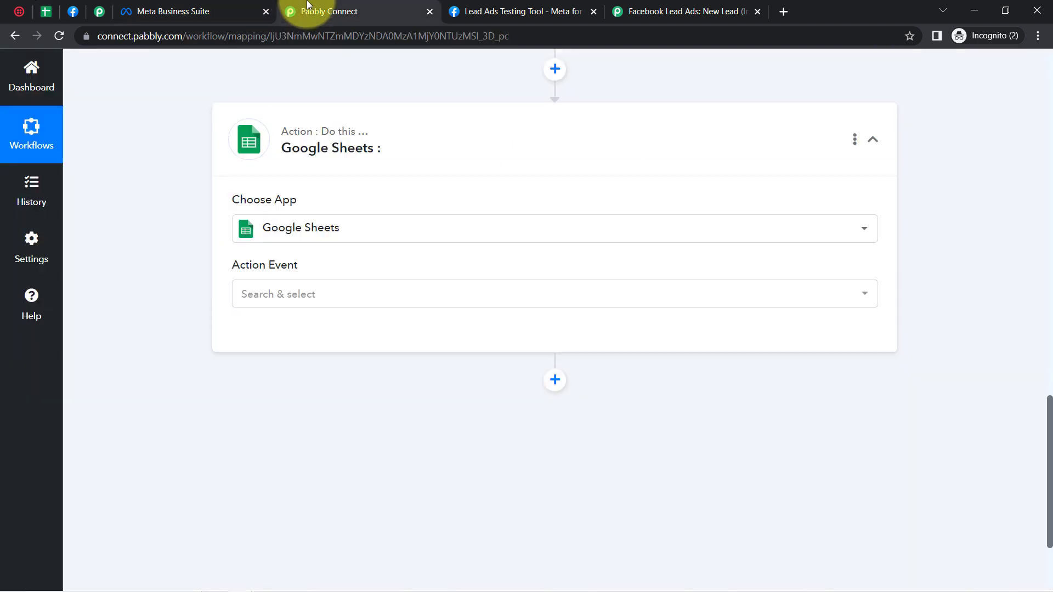
Step: Set the Google Sheets action event to Lookup Spreadsheet Rows and start the account connection
click(252, 298)
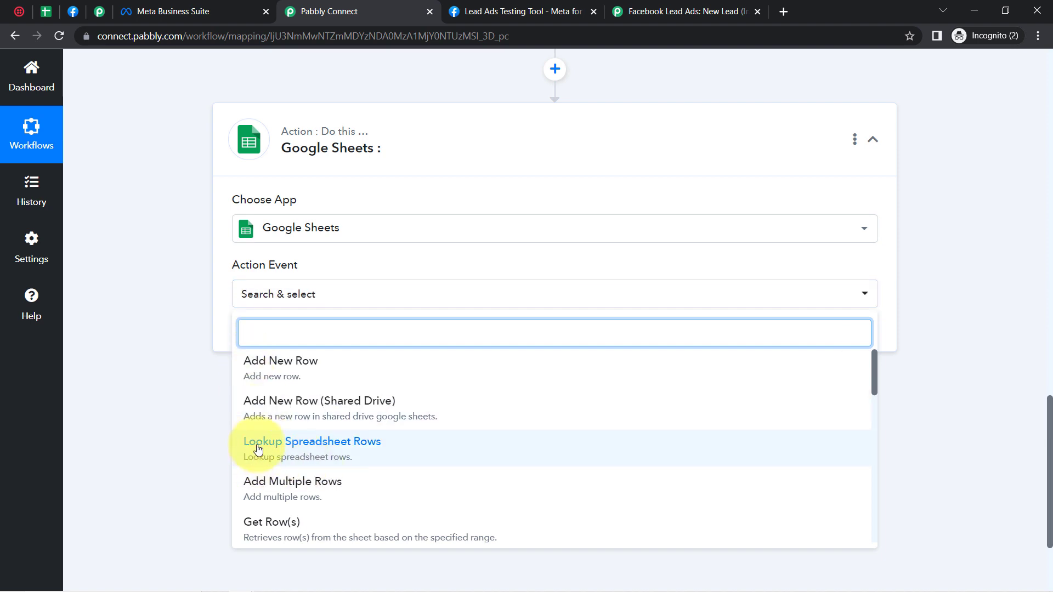
click(282, 448)
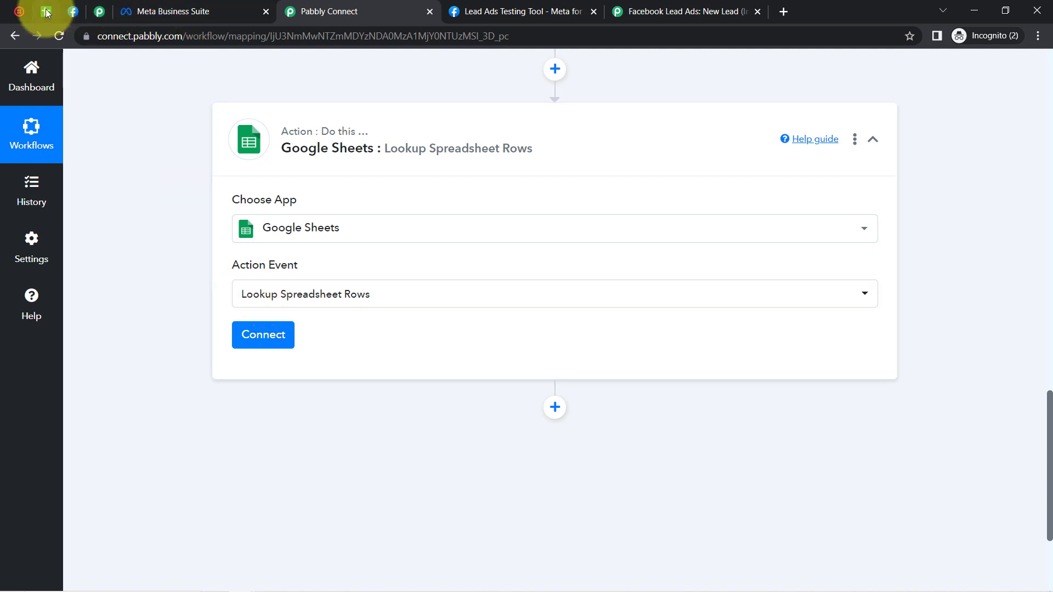
drag(46, 11, 99, 11)
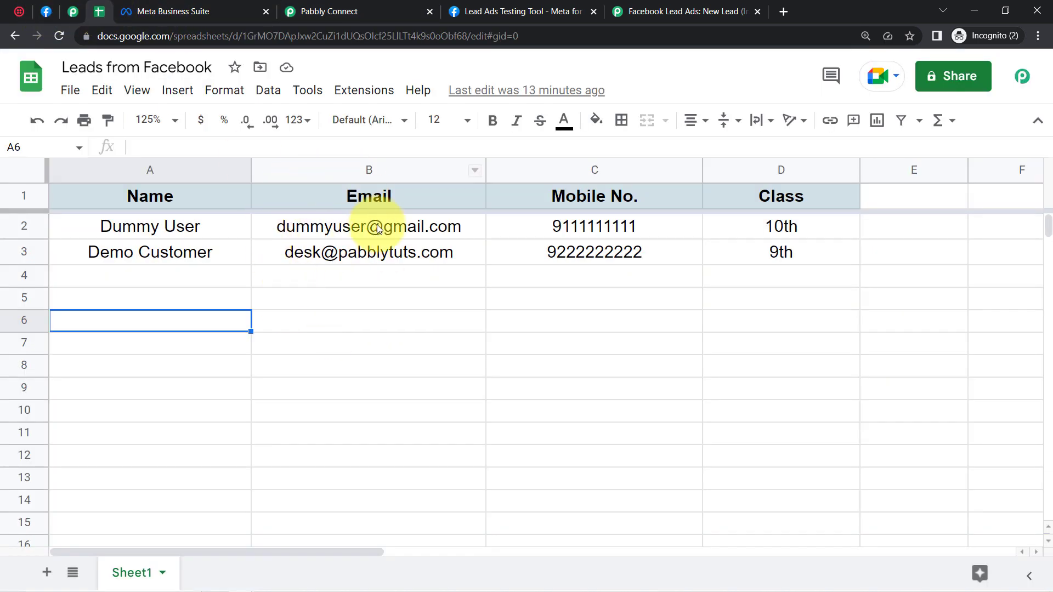
click(312, 6)
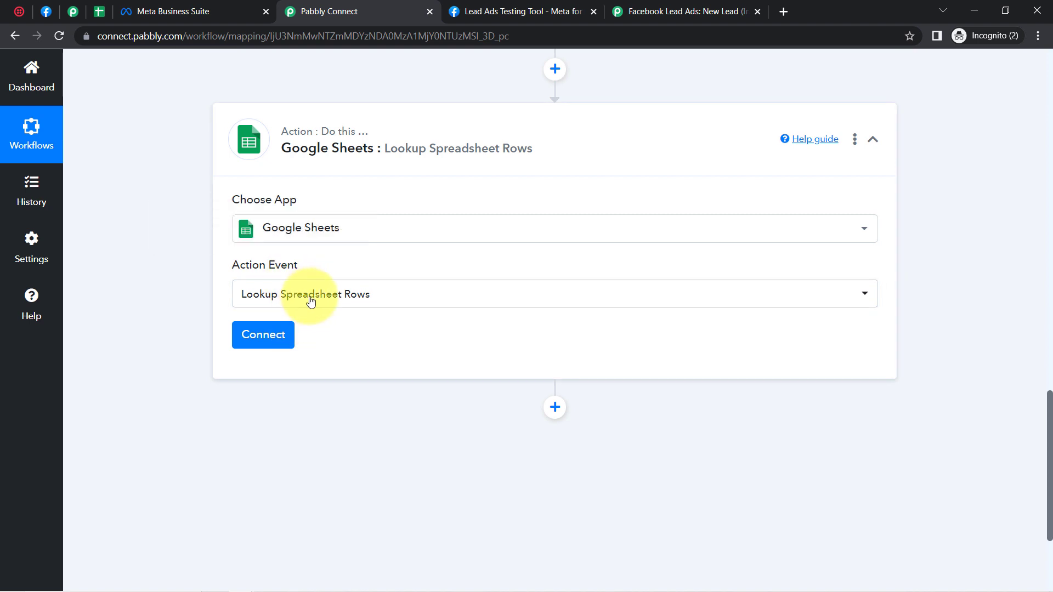
click(260, 340)
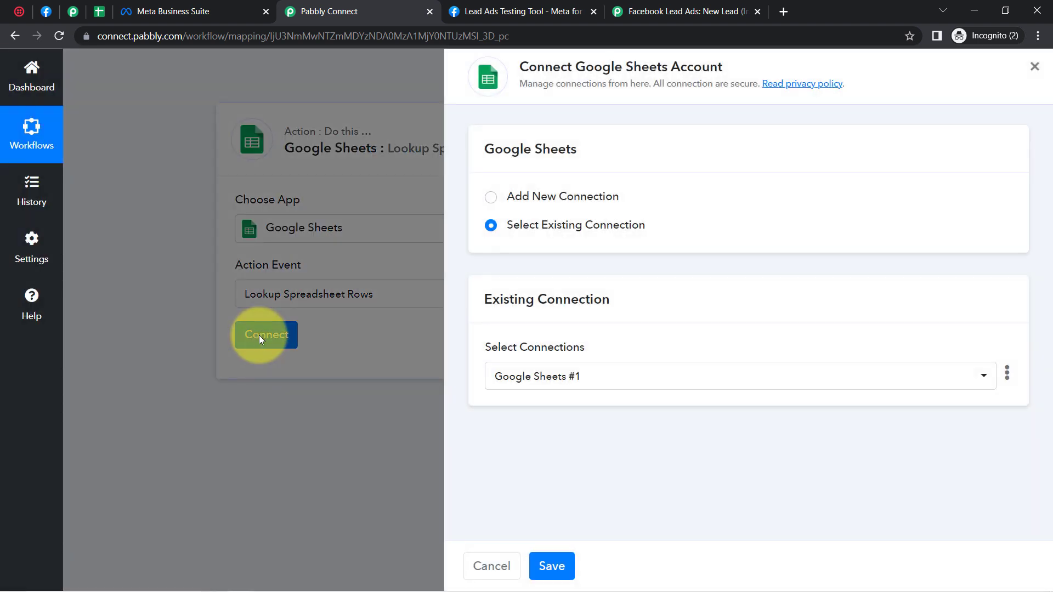
Step: Add a new Google Sheets connection by signing in with the Google account and continuing
click(595, 201)
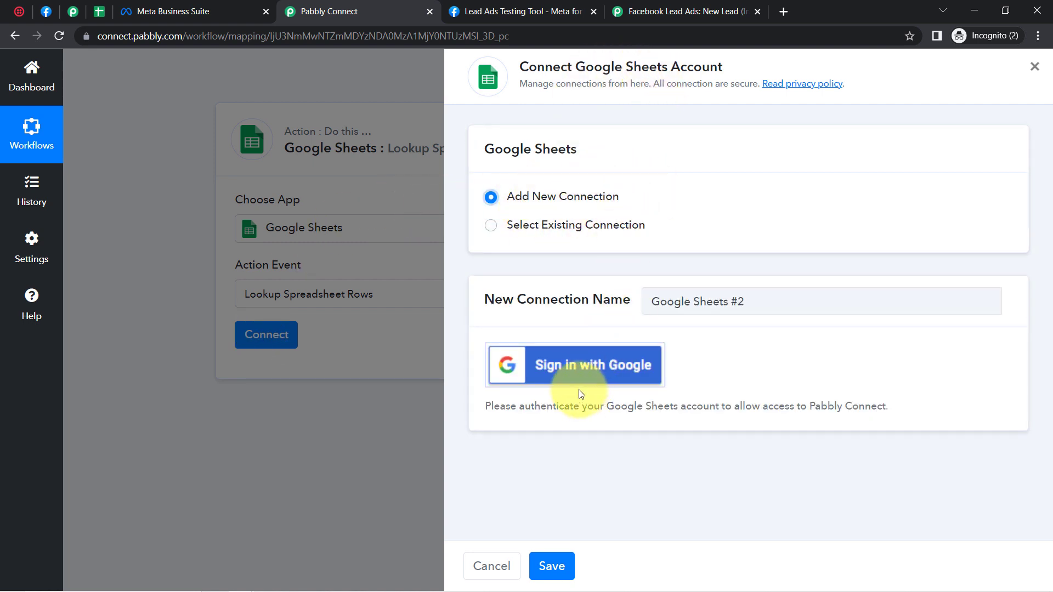
click(563, 365)
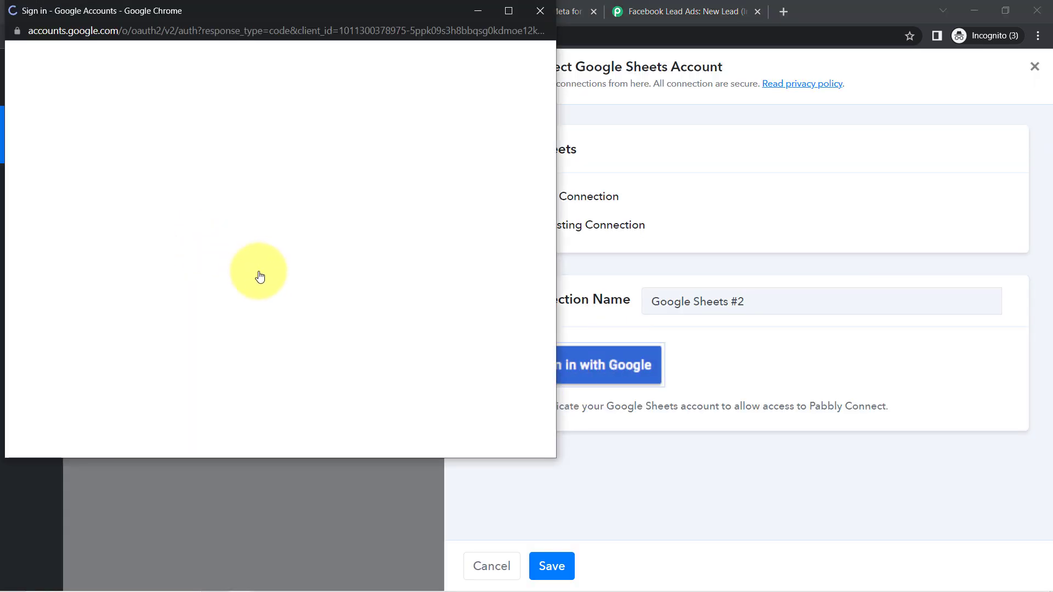
click(200, 251)
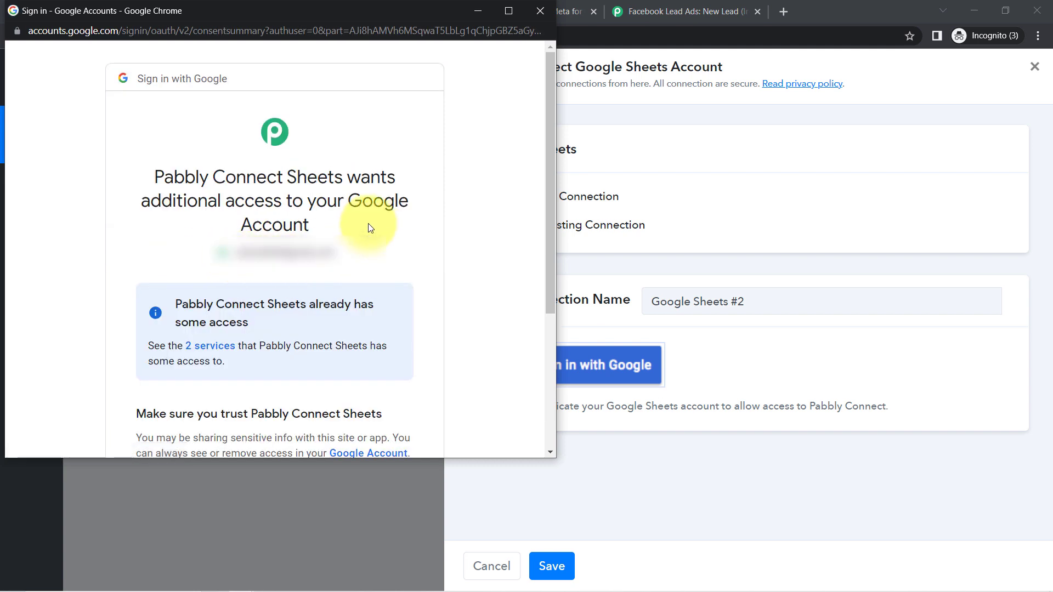
drag(552, 182, 517, 416)
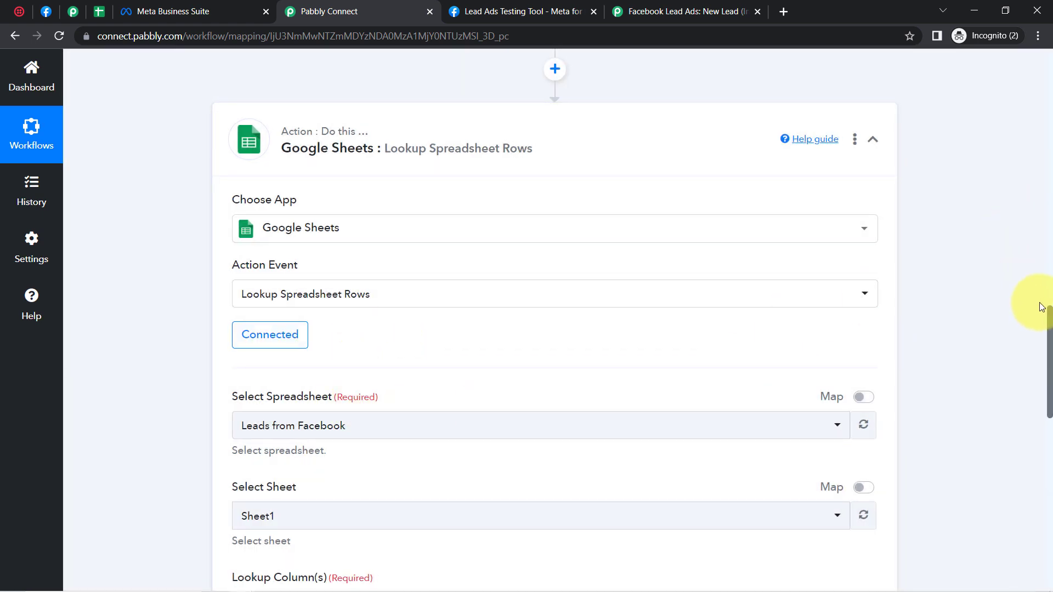
Step: Select the Leads from Facebook spreadsheet after confirming its name in Google Sheets
drag(1048, 318, 1051, 367)
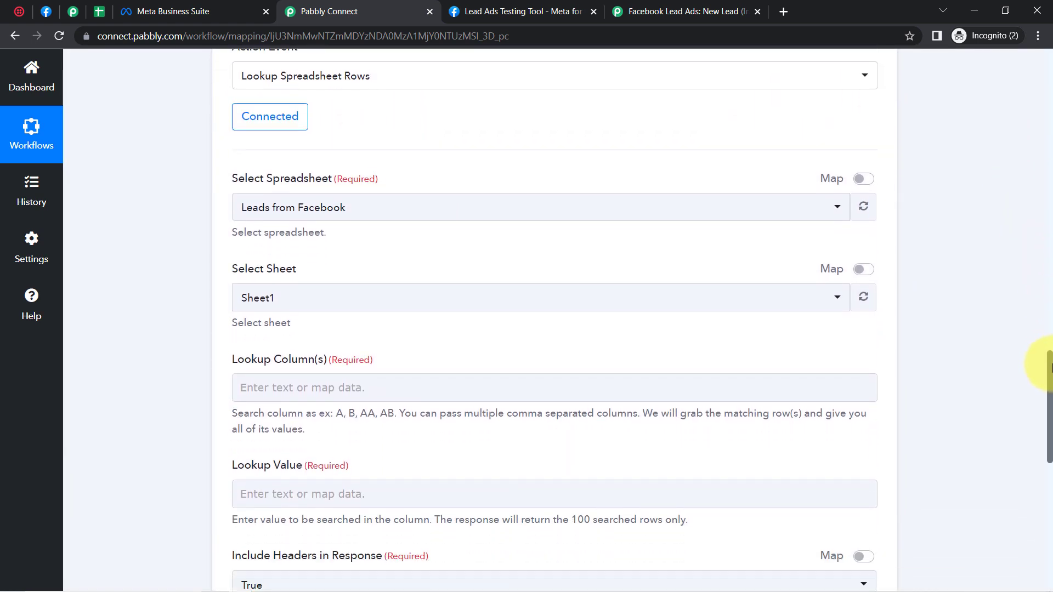
click(261, 212)
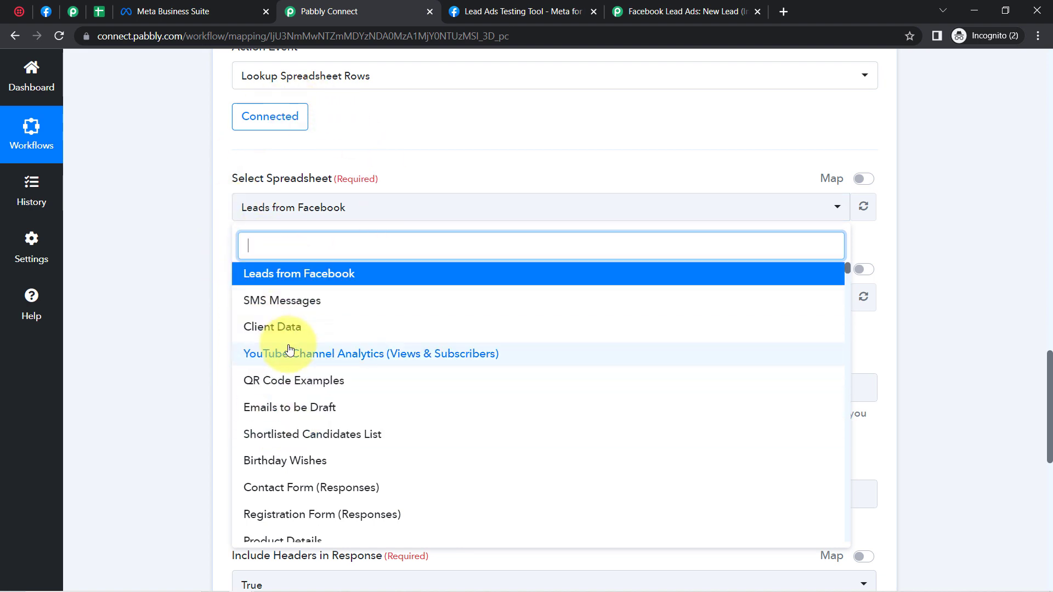
click(97, 8)
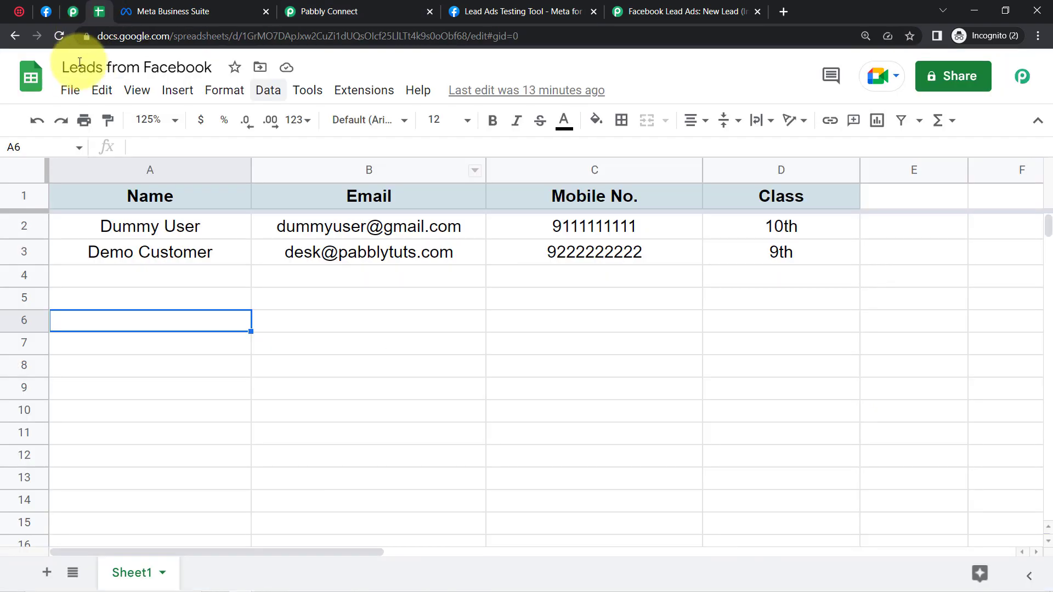
drag(68, 67, 215, 68)
click(366, 4)
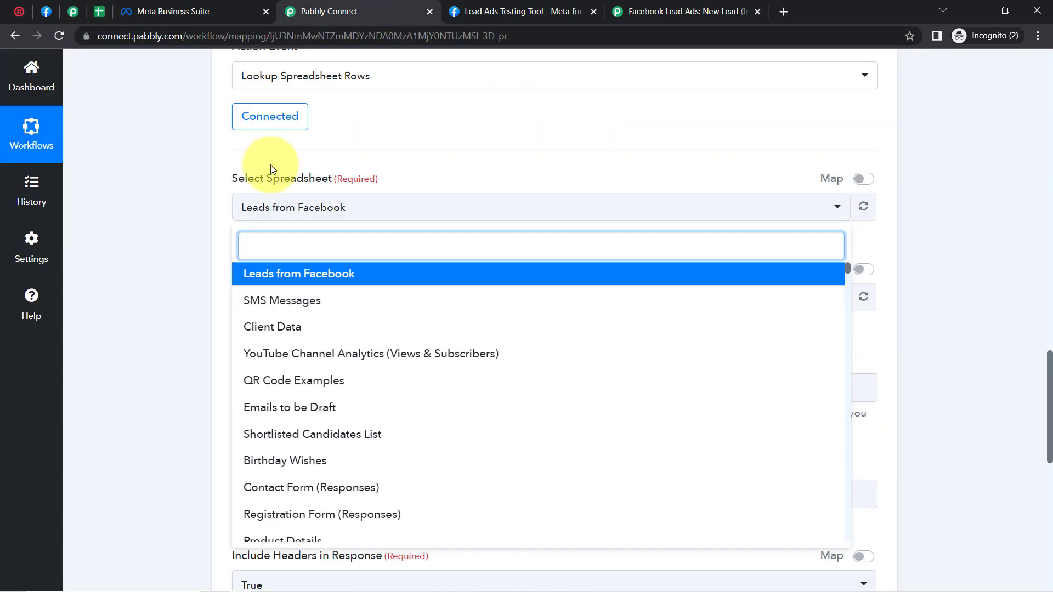
click(256, 279)
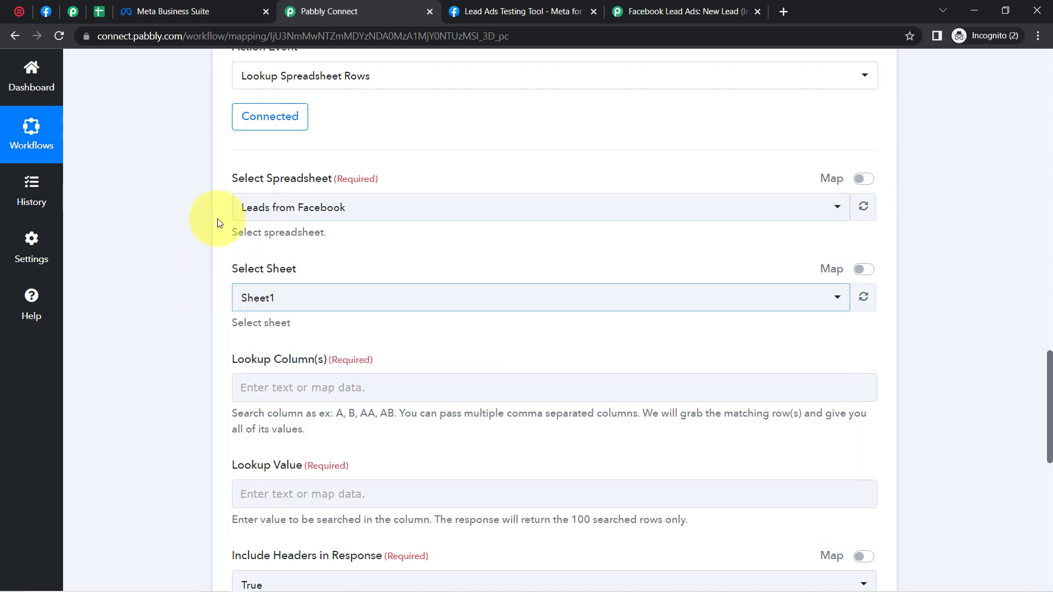
click(101, 13)
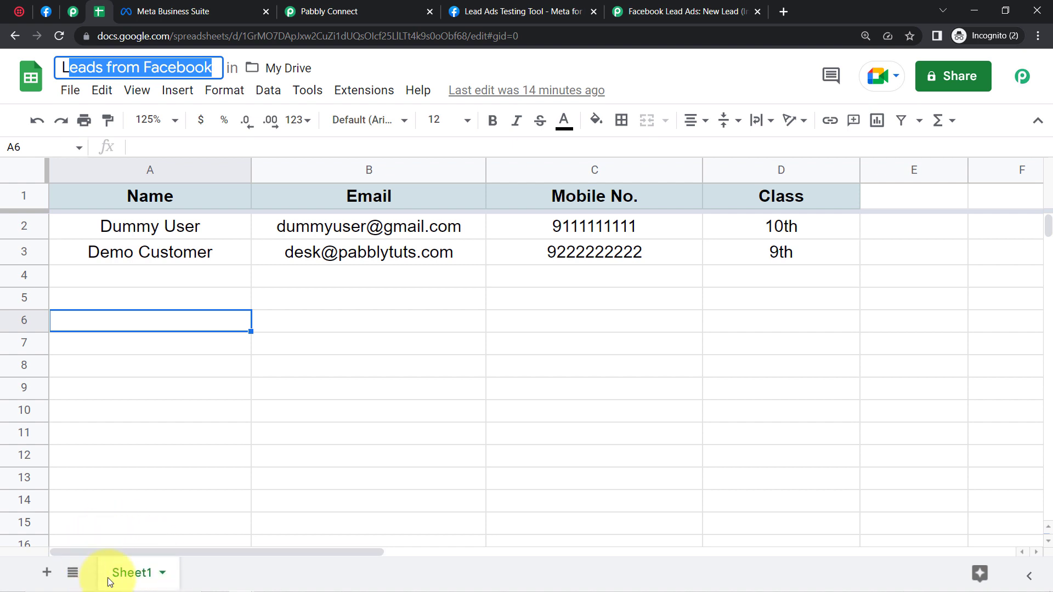
click(307, 10)
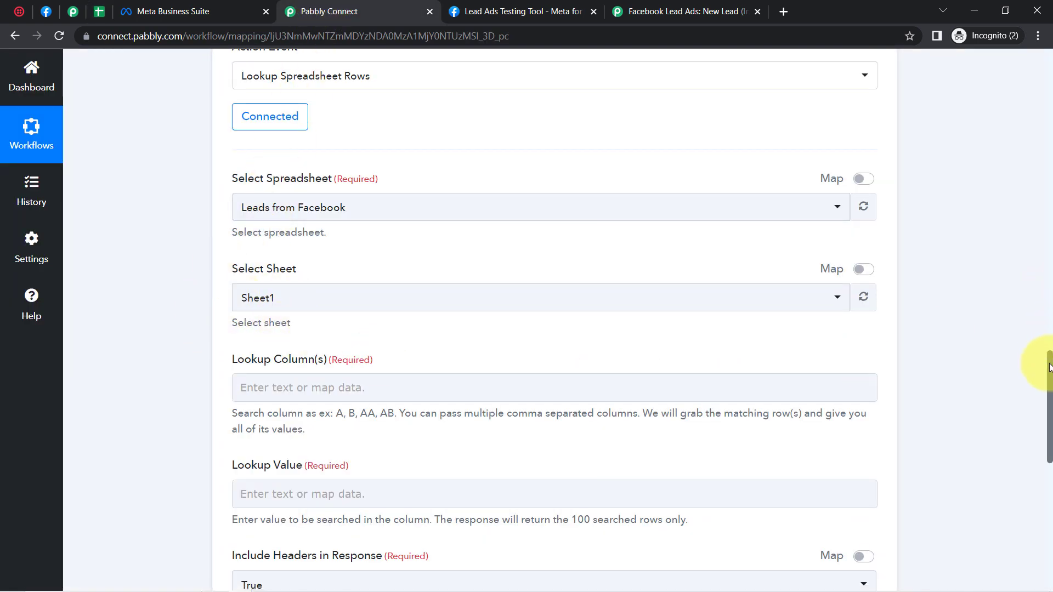
Step: Enter B, the sheet's Email column, as the Lookup Column(s)
scroll(1034, 447, down, 2)
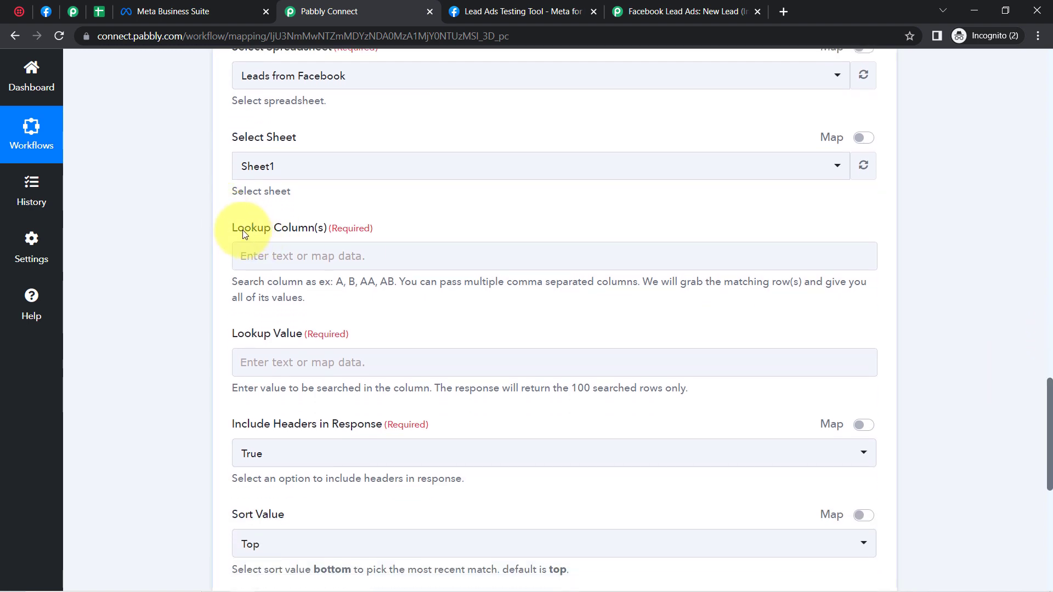
drag(244, 233, 336, 234)
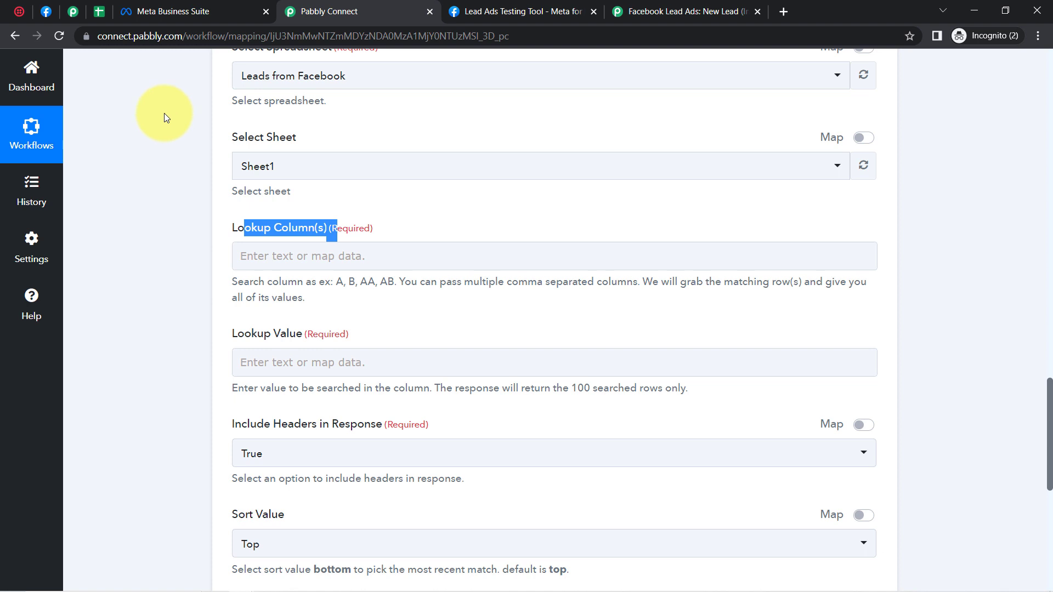
click(98, 11)
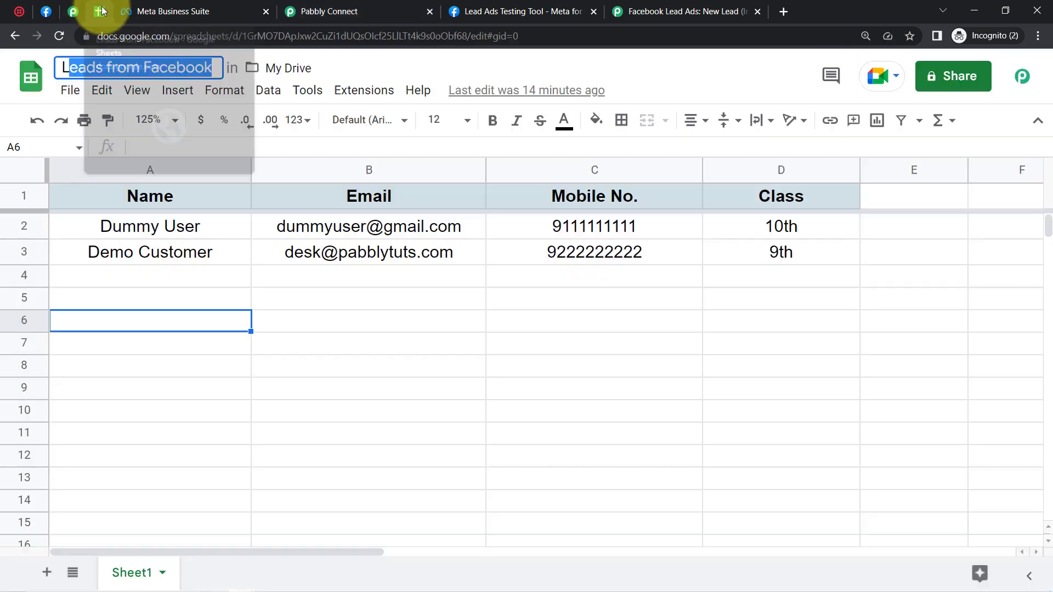
click(280, 305)
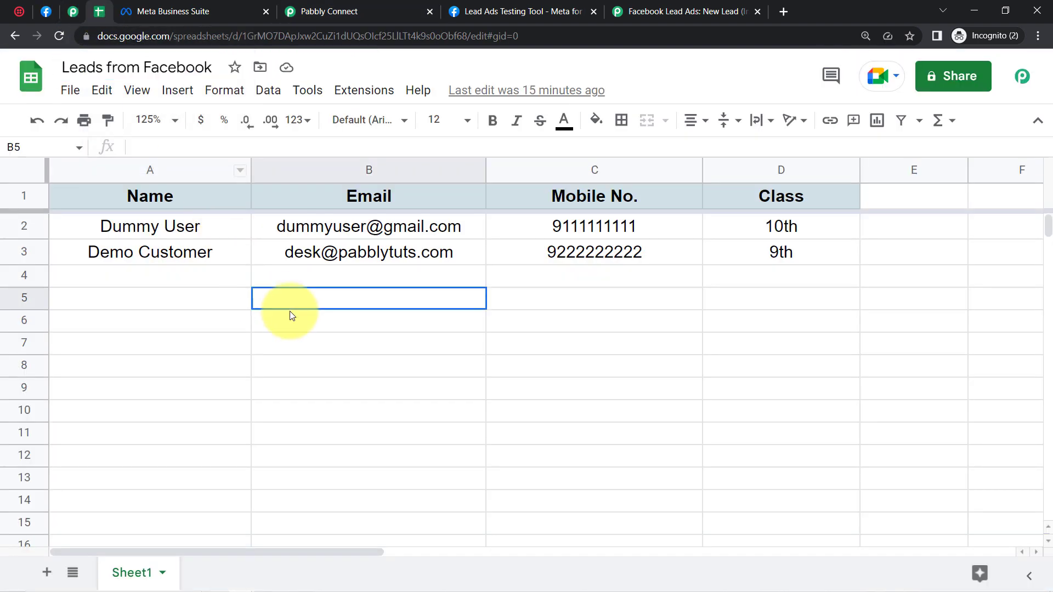
click(321, 256)
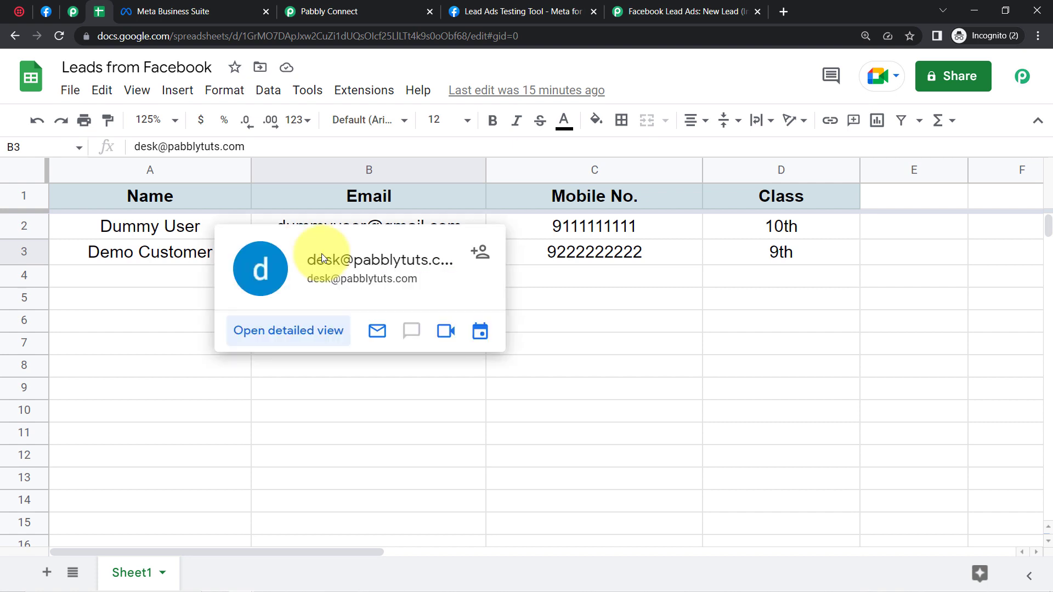
click(347, 163)
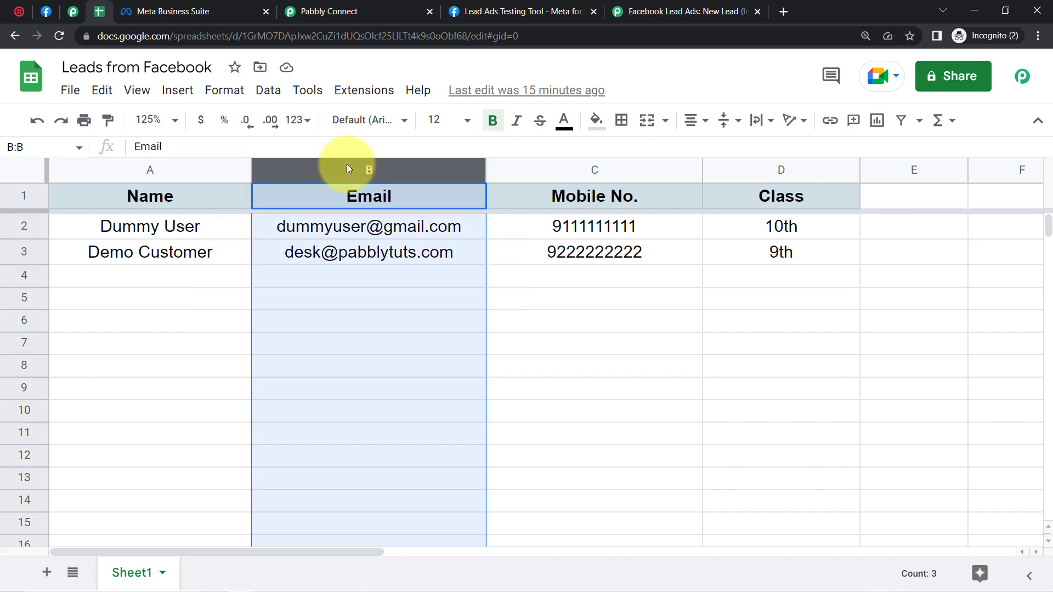
drag(305, 12, 236, 16)
click(250, 256)
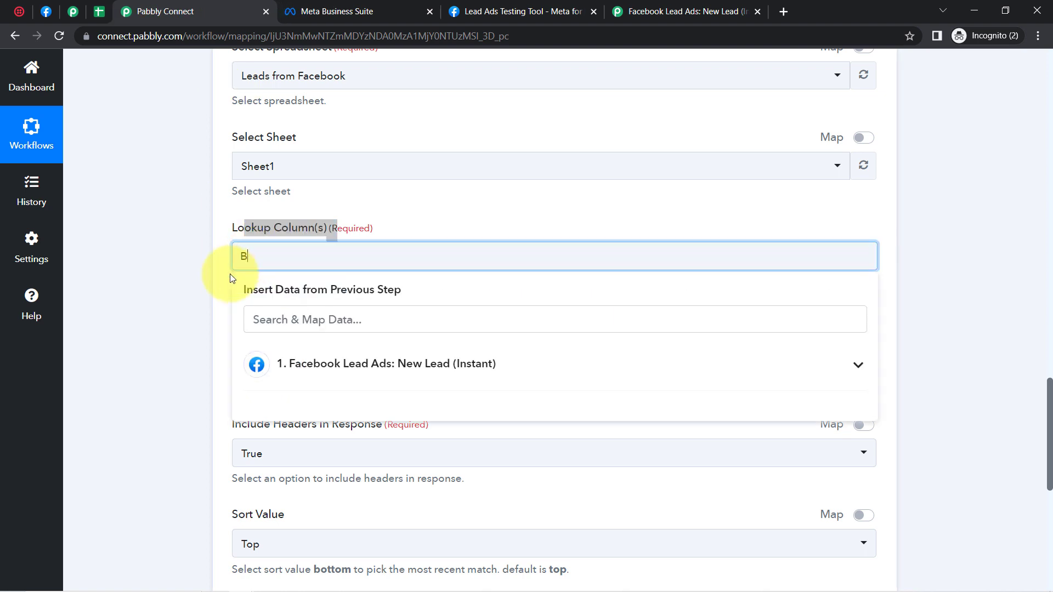
text(B)
click(210, 312)
Step: Compare the Lookup Value field with the lead's email in the trigger response
drag(239, 339, 322, 337)
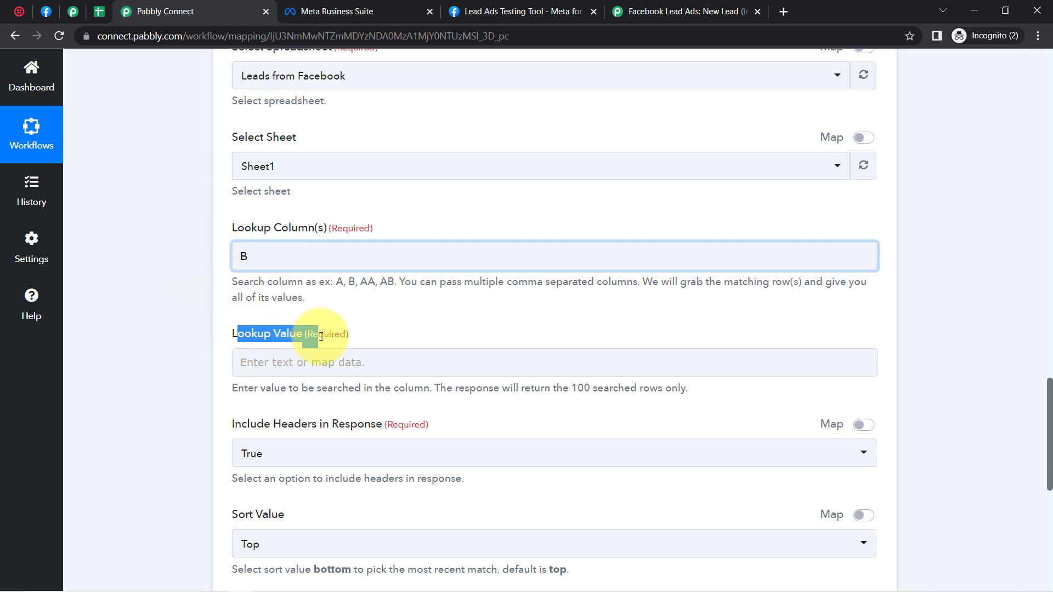
click(98, 16)
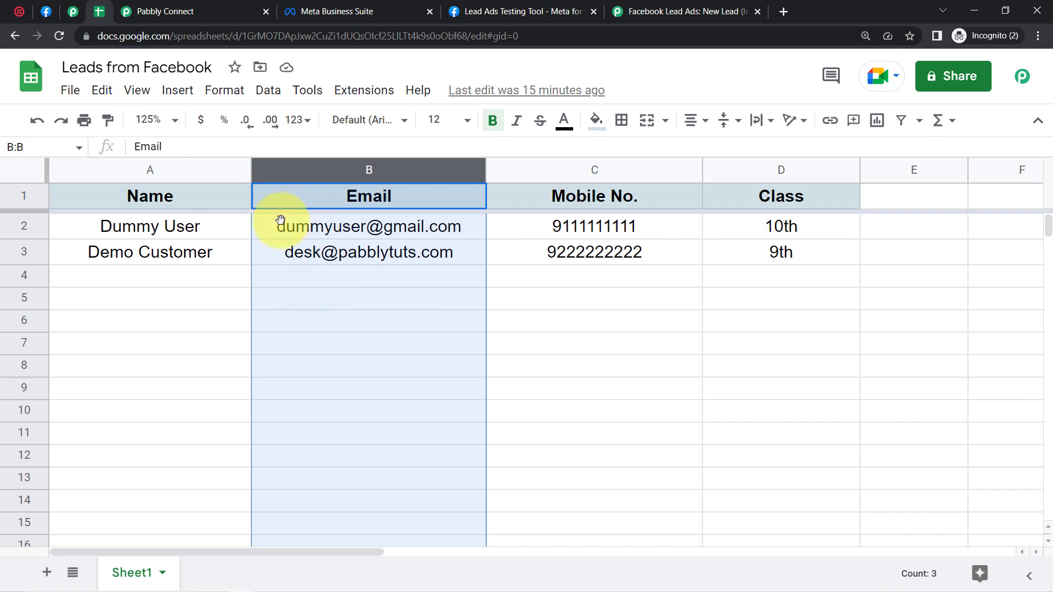
click(182, 329)
click(151, 8)
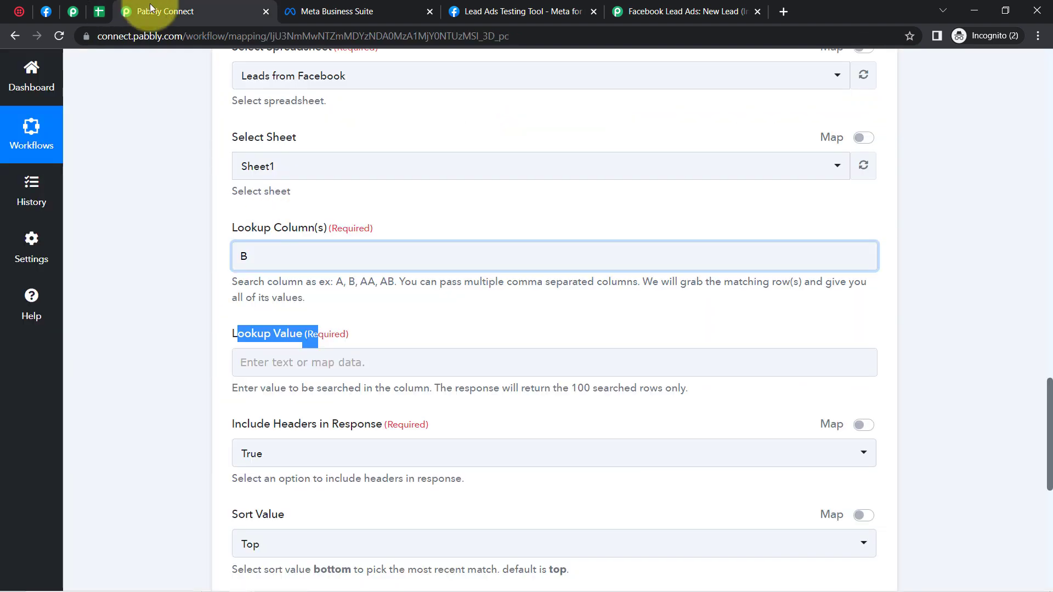
drag(1051, 401, 1036, 218)
click(644, 167)
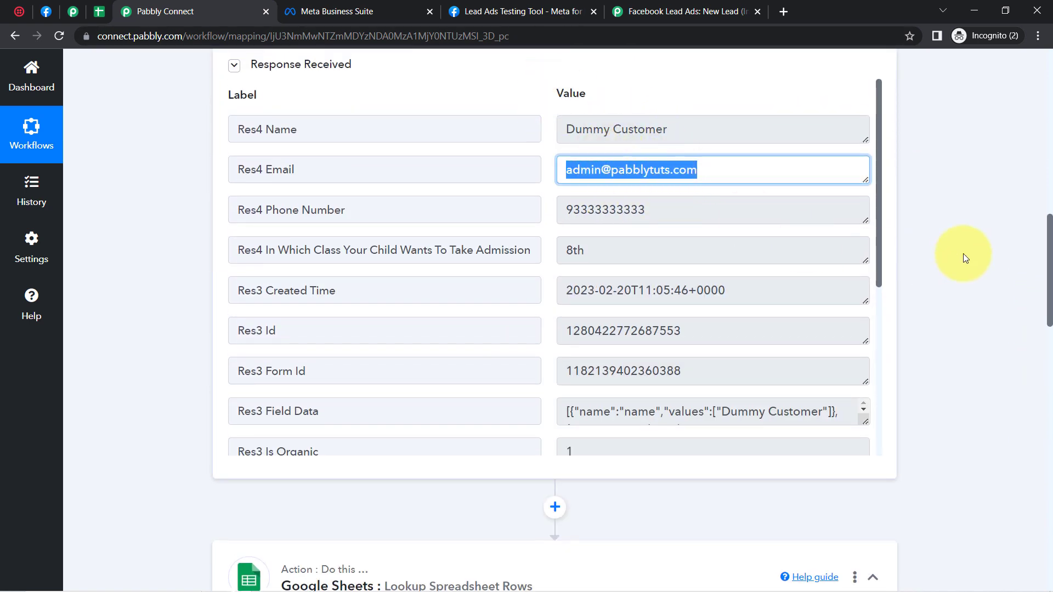
drag(1050, 236, 1050, 437)
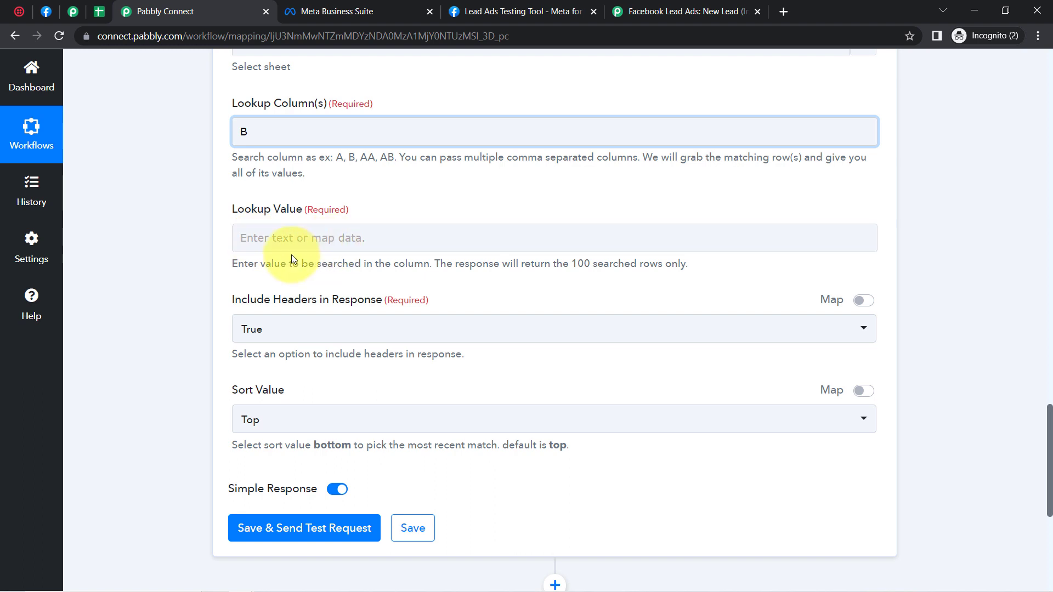
Step: Map the Lookup Value field to the Facebook lead's Res4 Email
click(254, 245)
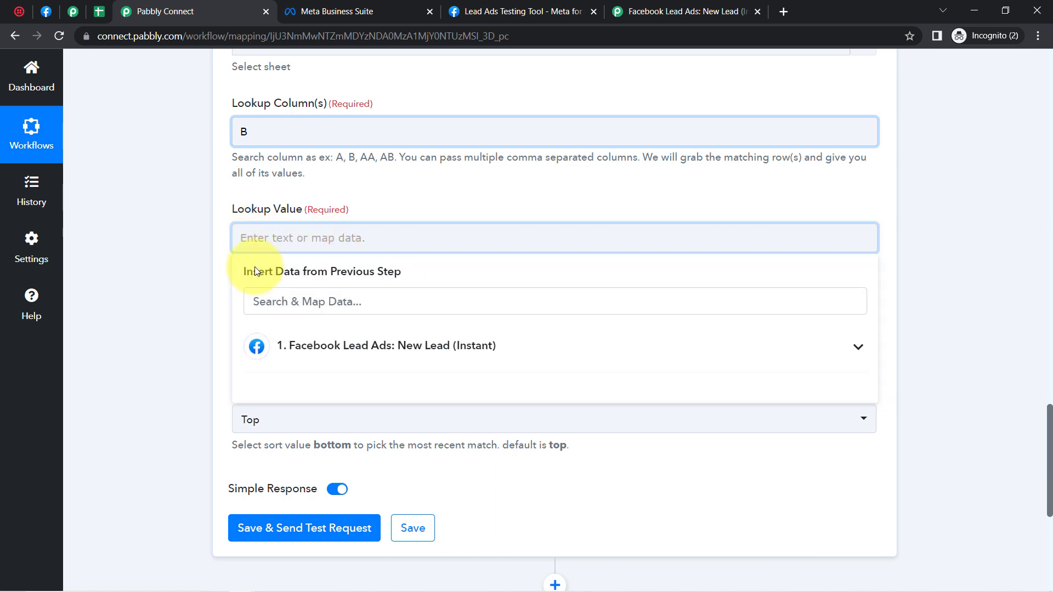
click(263, 304)
click(301, 353)
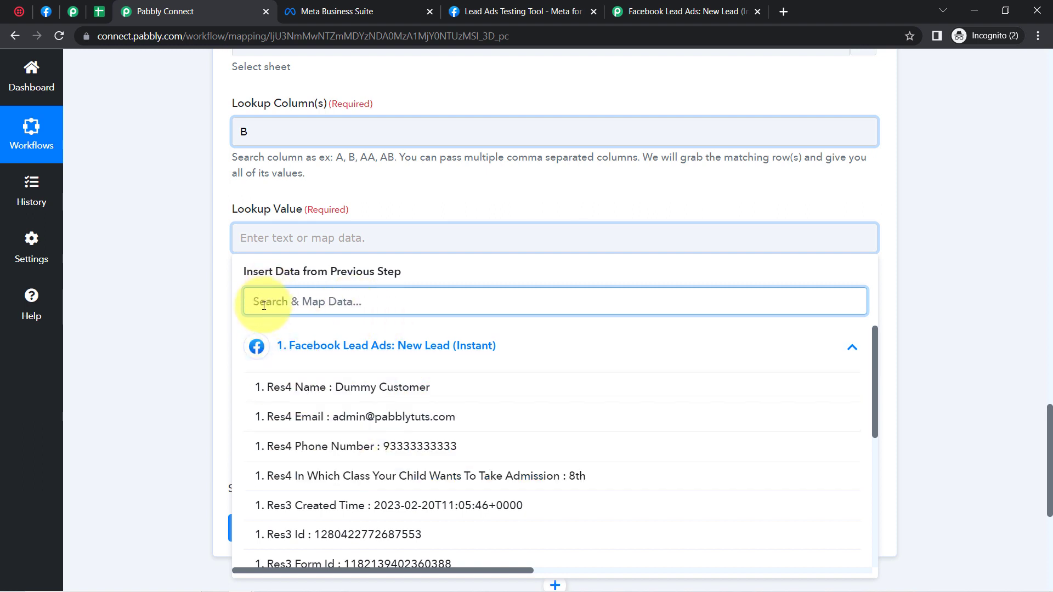
text(@)
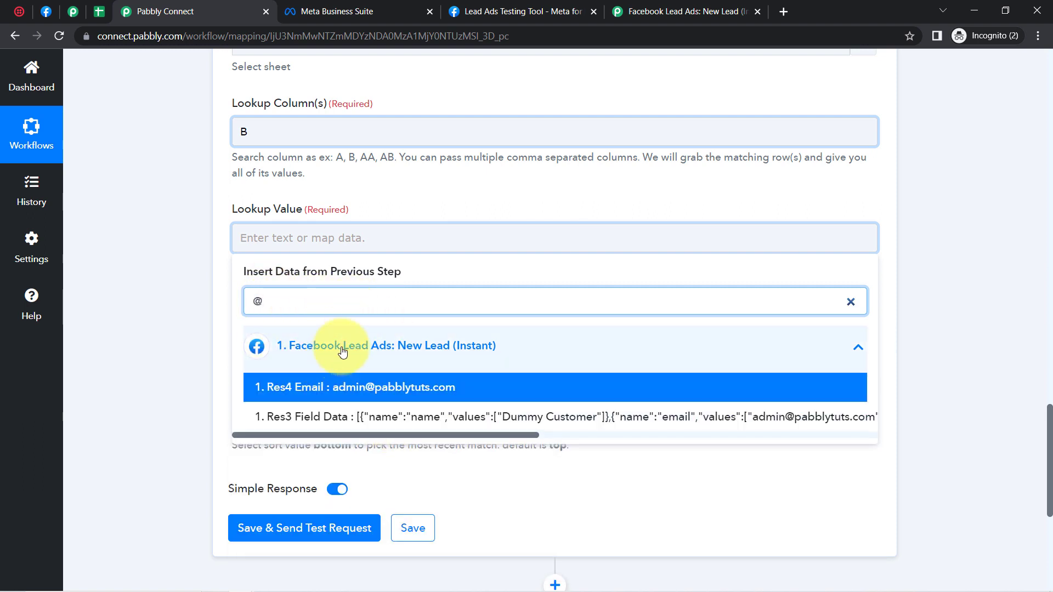
click(367, 393)
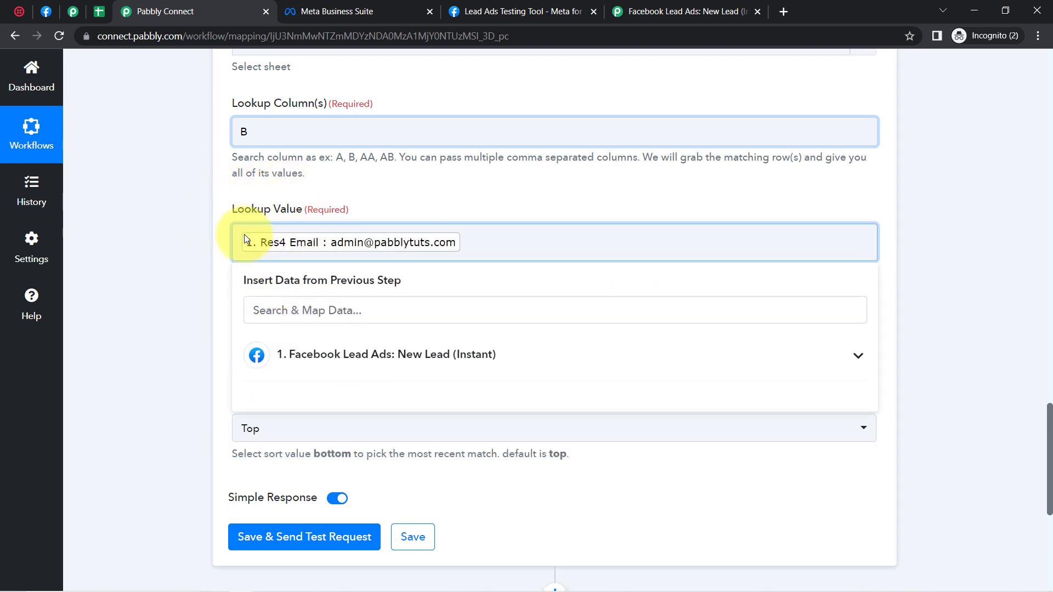
click(129, 275)
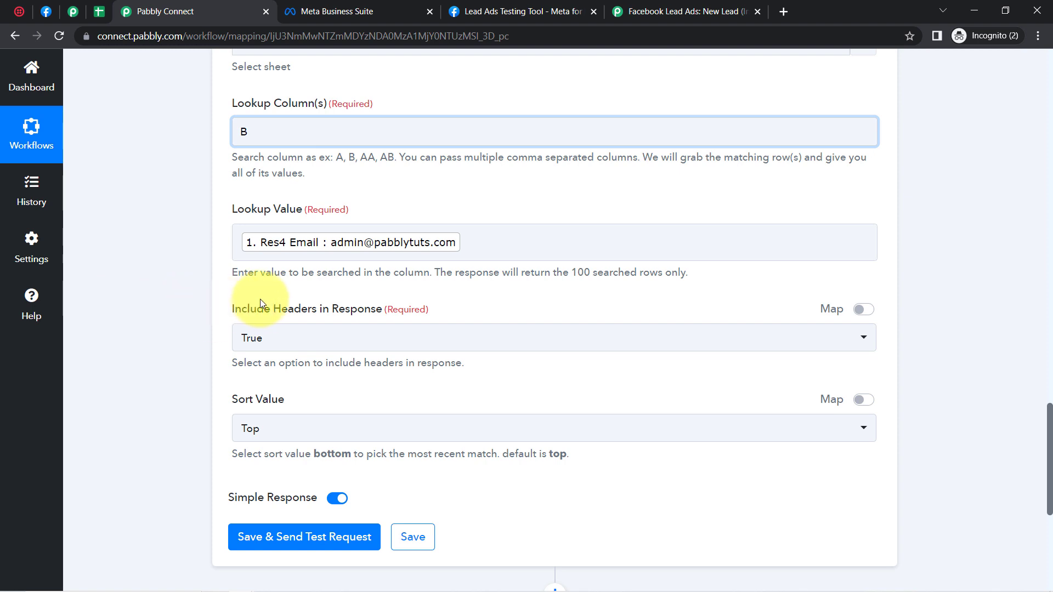
Step: Keep Sort Value at Top and confirm the lookup column is B
drag(246, 309, 385, 317)
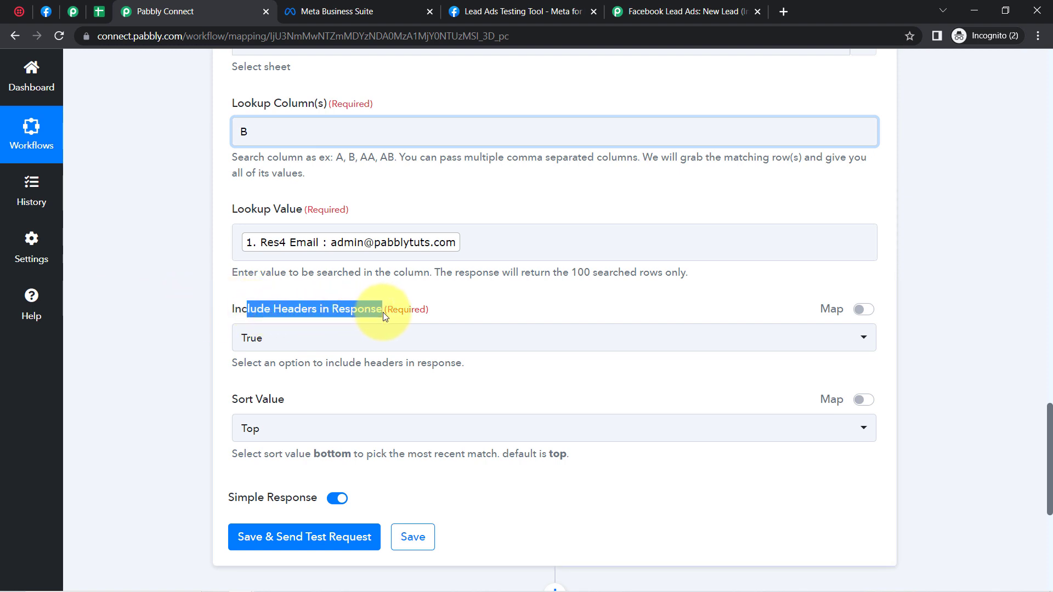
click(231, 349)
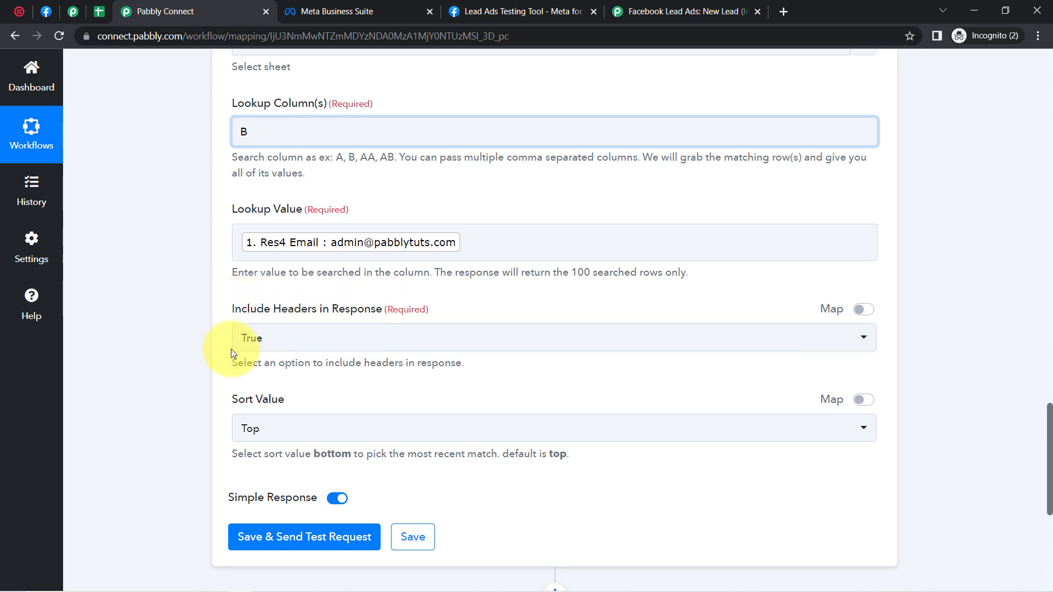
click(250, 425)
click(131, 377)
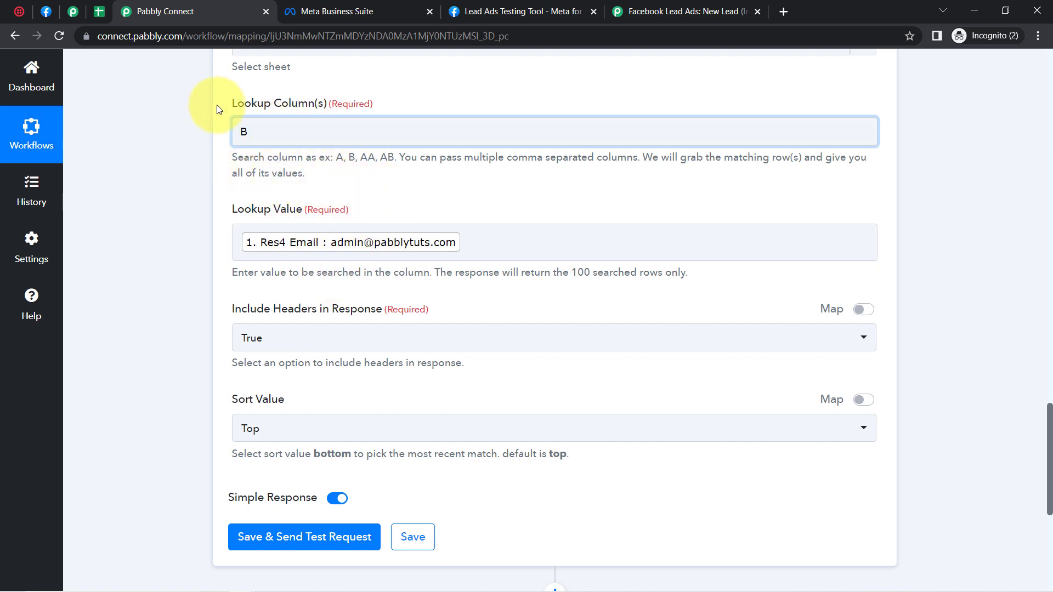
double_click(253, 134)
click(189, 218)
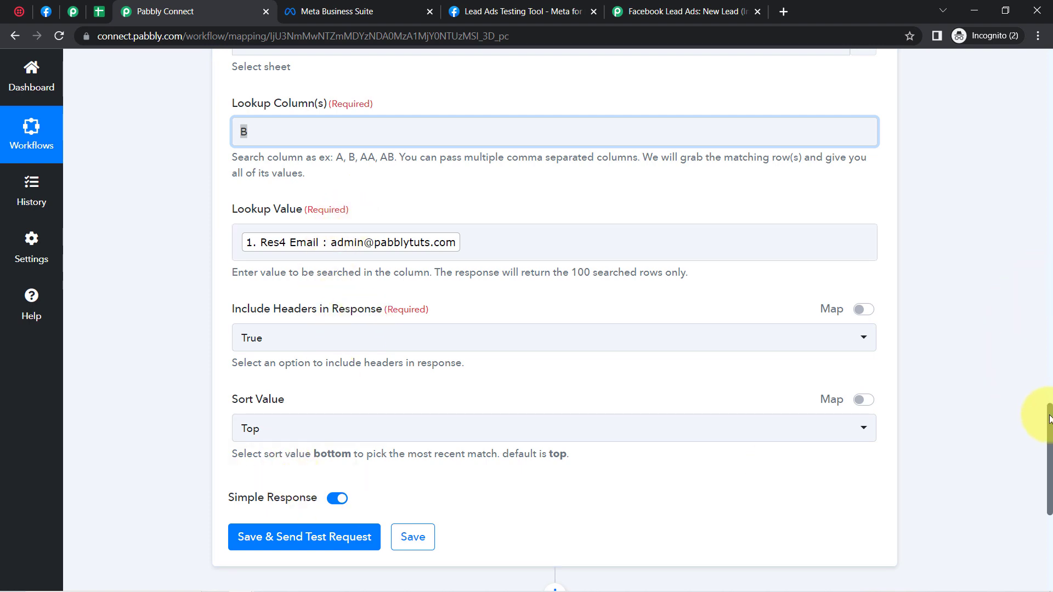
scroll(1050, 420, down, 5)
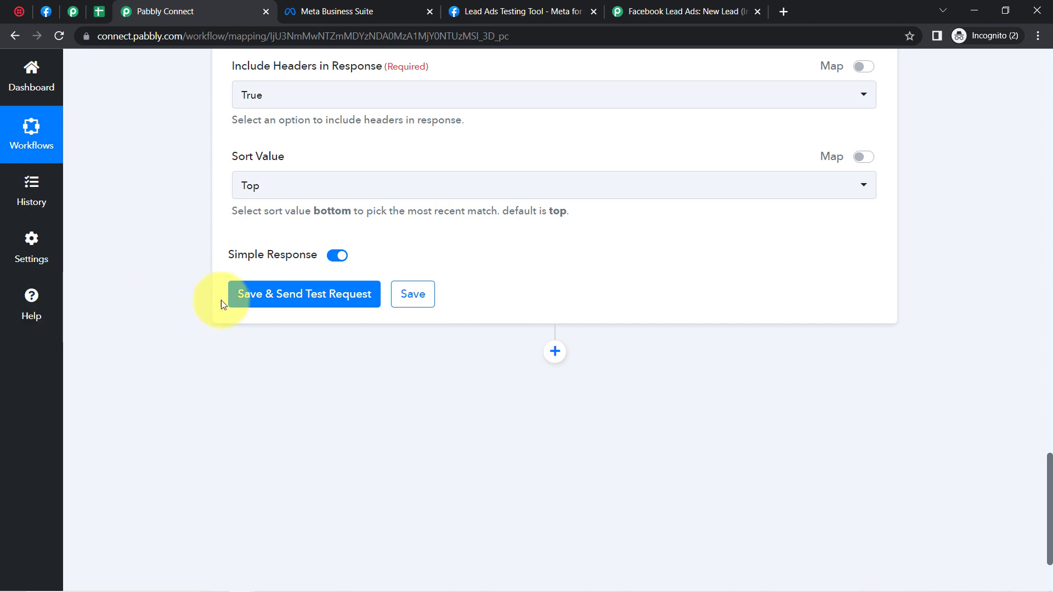
Step: Save and test the lookup, confirming the Response Result reads 'Data not found'
click(242, 299)
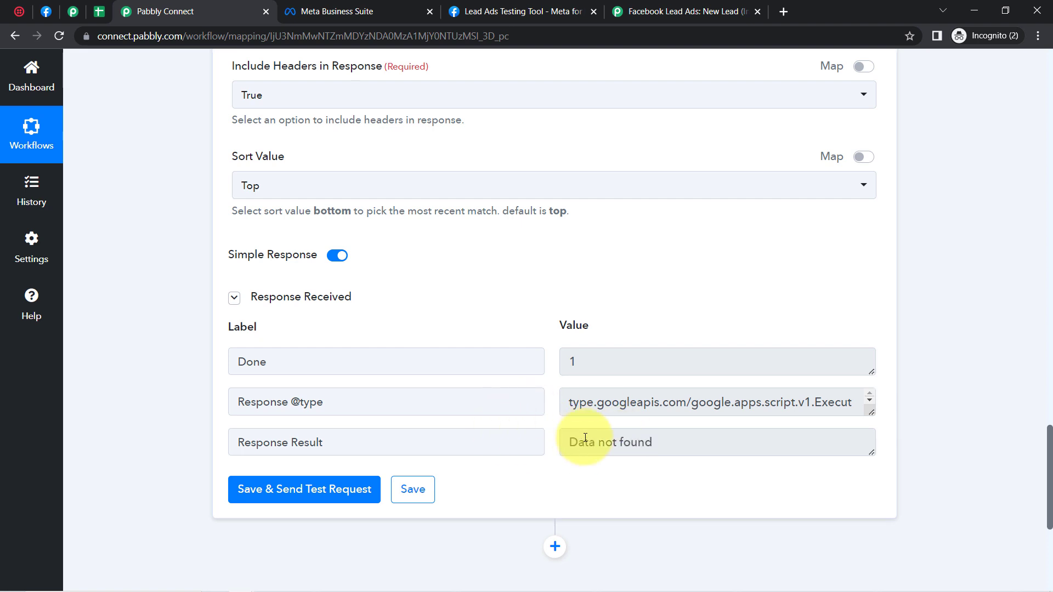
click(600, 443)
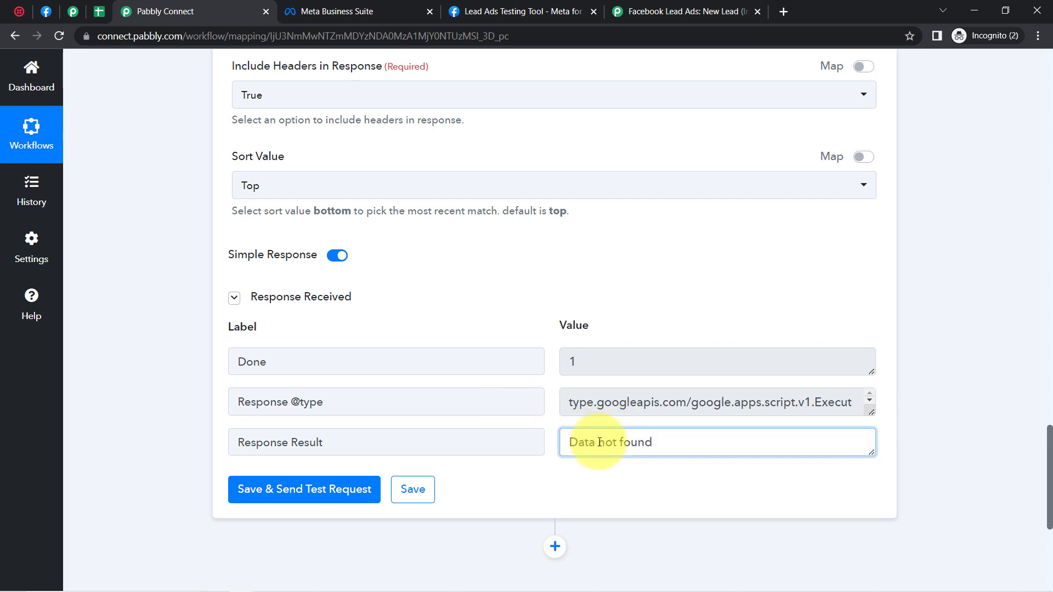
triple_click(581, 441)
click(599, 446)
drag(577, 443, 682, 443)
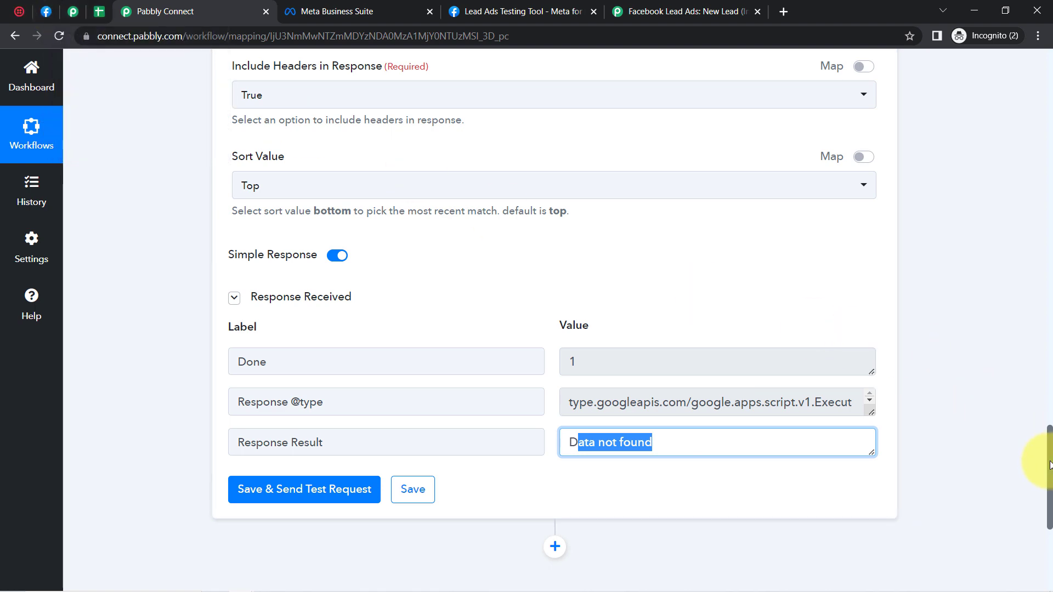
scroll(1049, 465, up, 4)
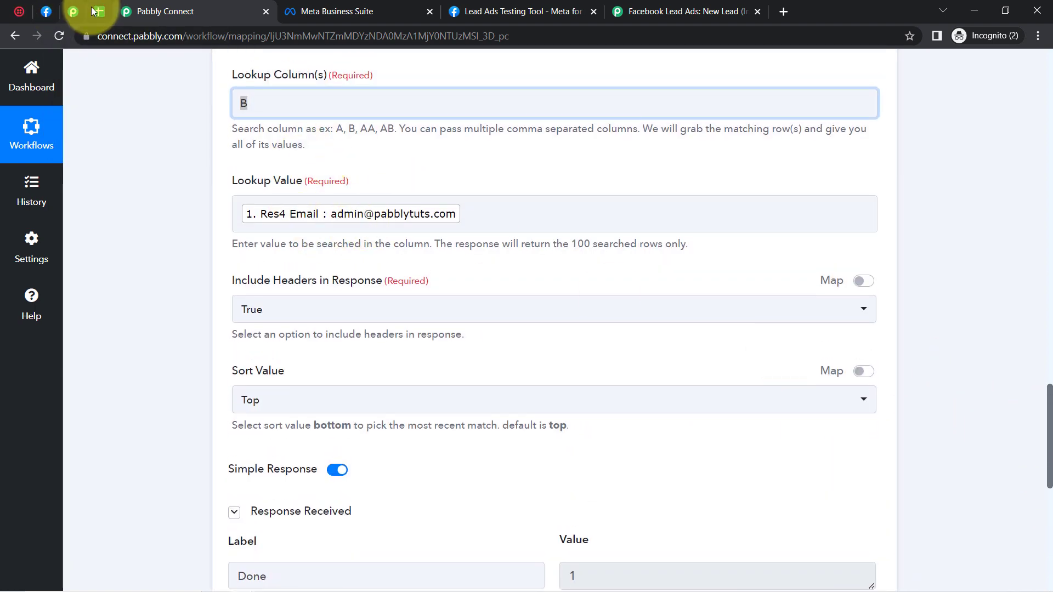
click(94, 11)
click(324, 298)
click(304, 235)
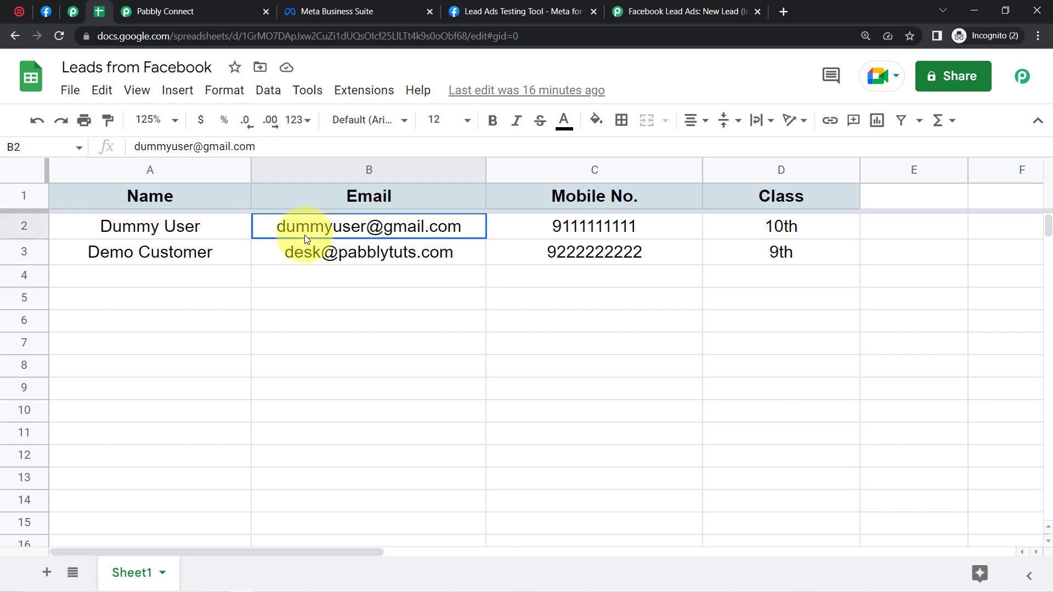
click(303, 277)
click(298, 225)
click(302, 256)
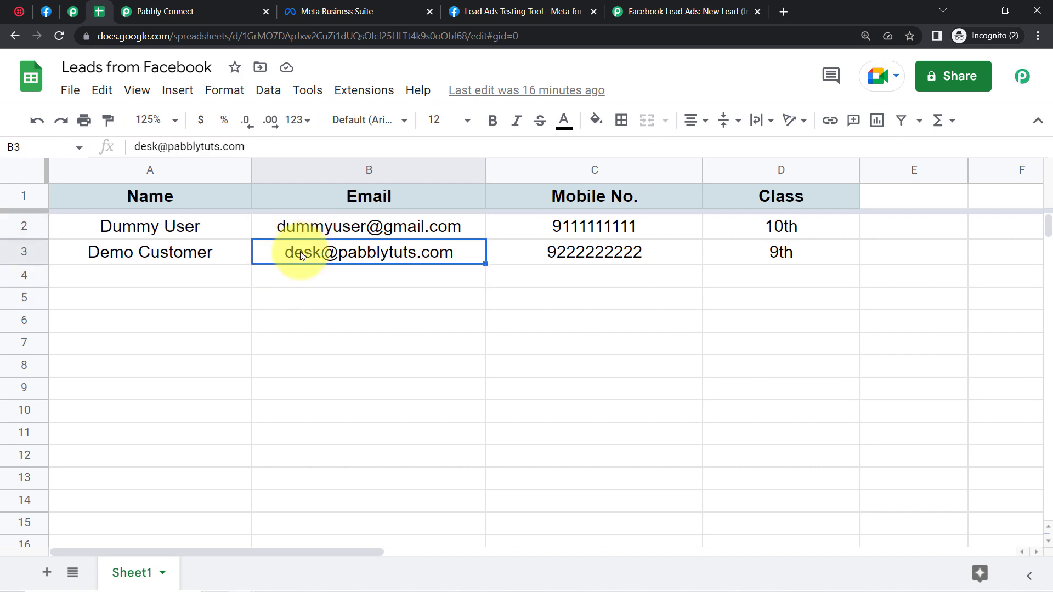
click(147, 8)
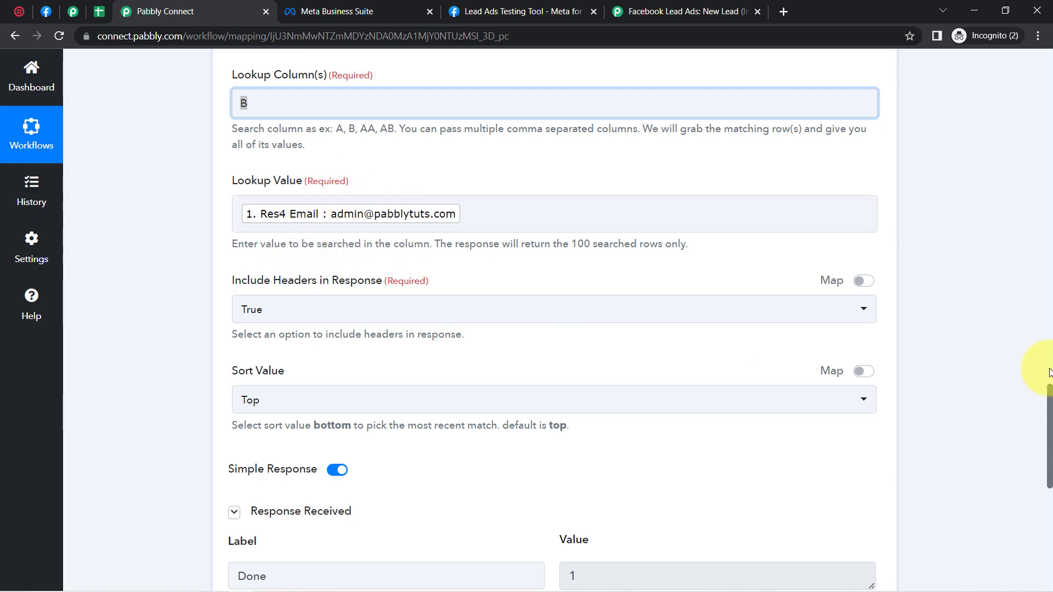
Step: Add a new action step below the lookup using the Filter app
drag(1049, 391, 1015, 442)
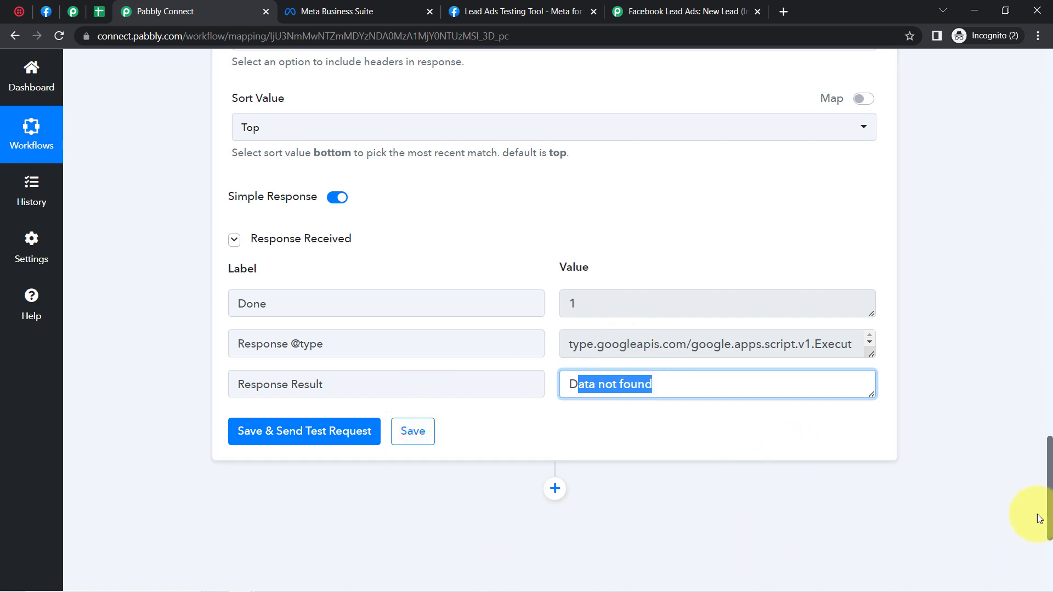
scroll(1049, 465, down, 4)
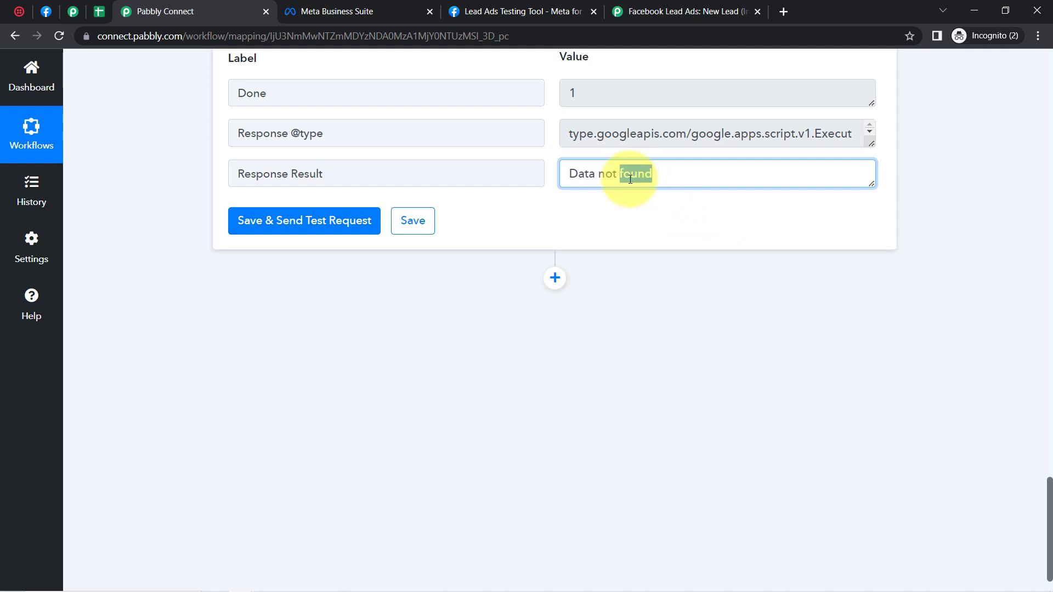
click(555, 277)
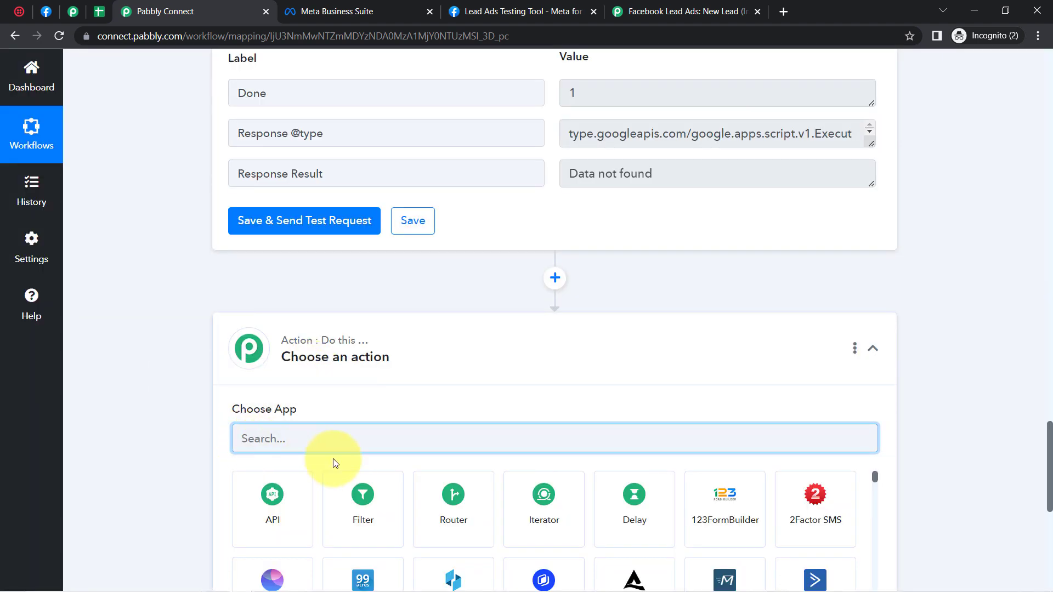
click(349, 505)
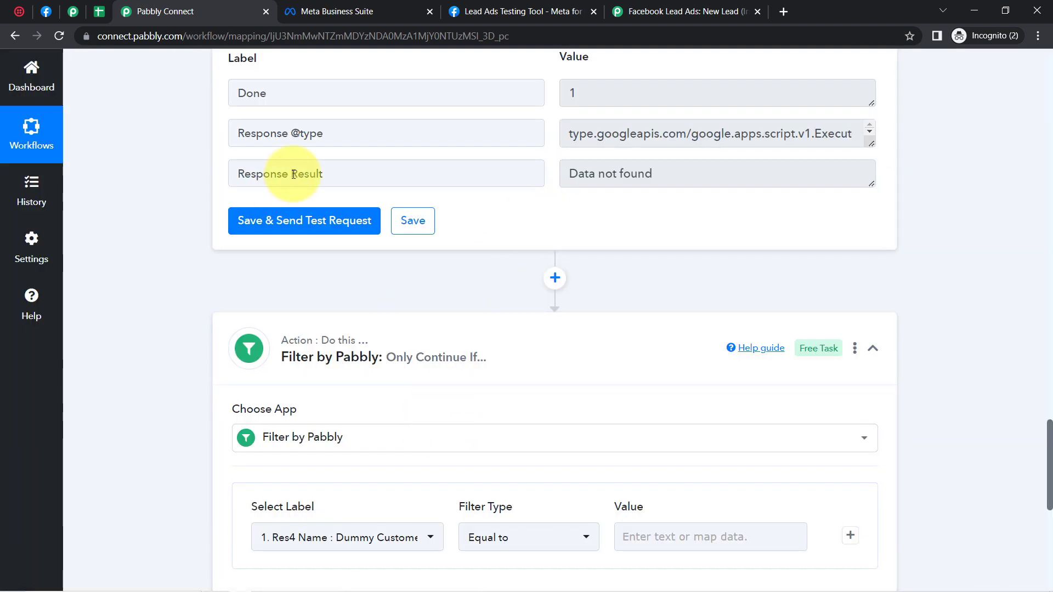
Step: Set the filter's label to the Google Sheets lookup's Response Result
triple_click(294, 175)
triple_click(576, 172)
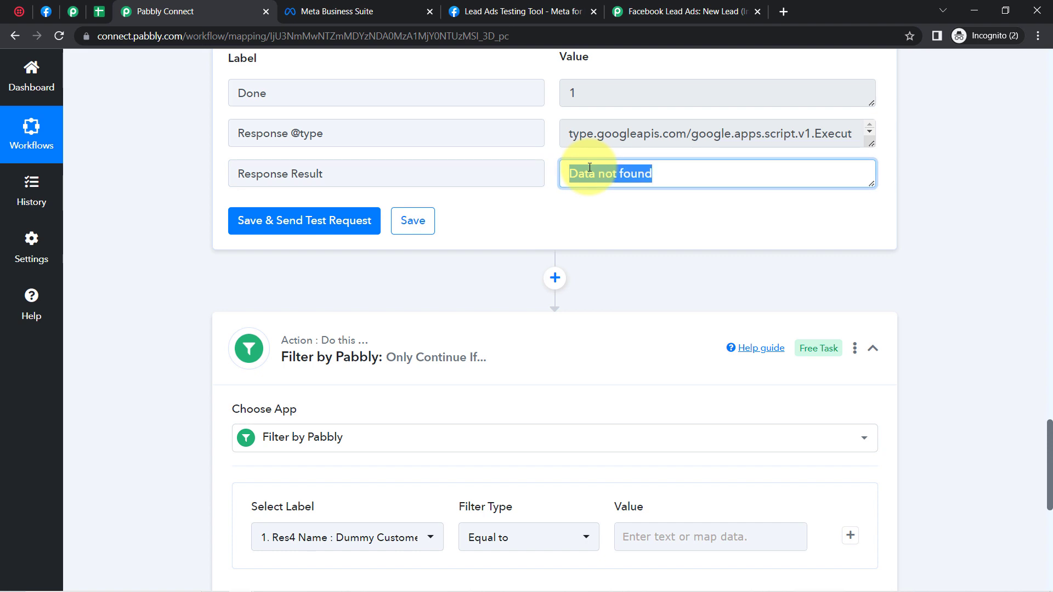
mouse_move(395, 368)
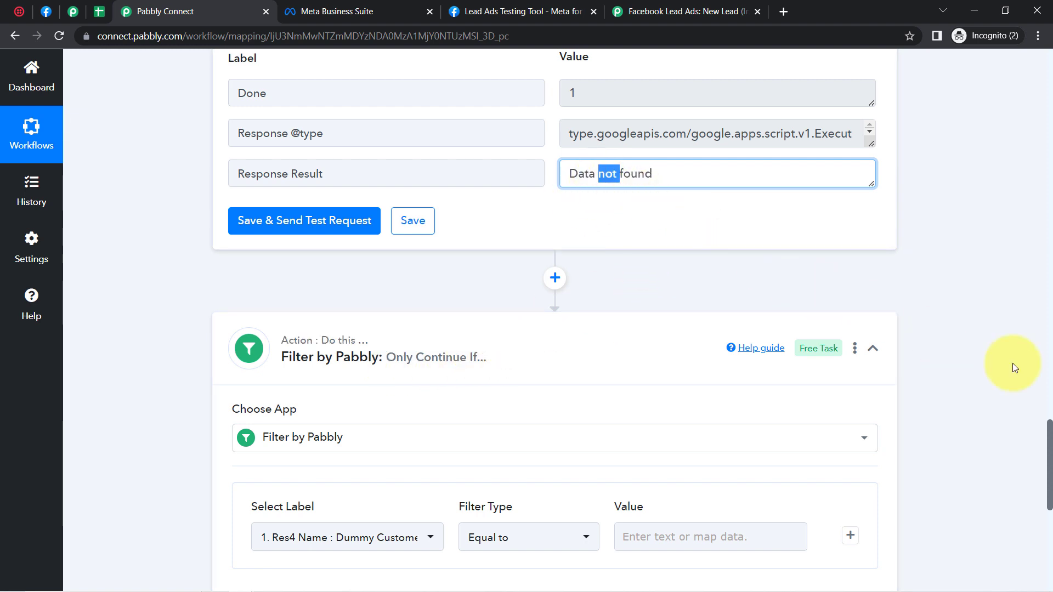
drag(1051, 442, 1049, 486)
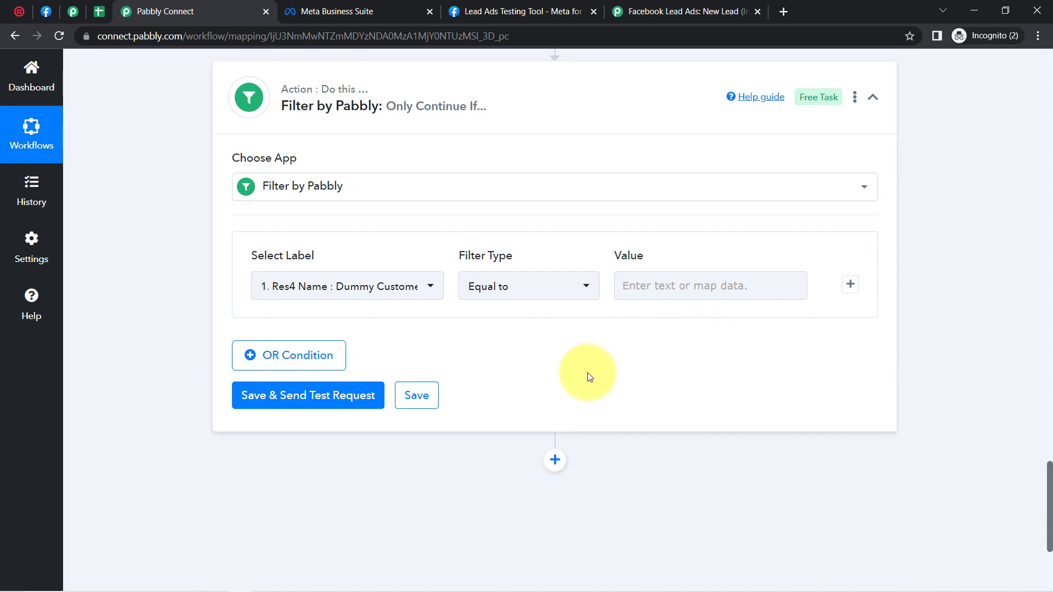
click(289, 290)
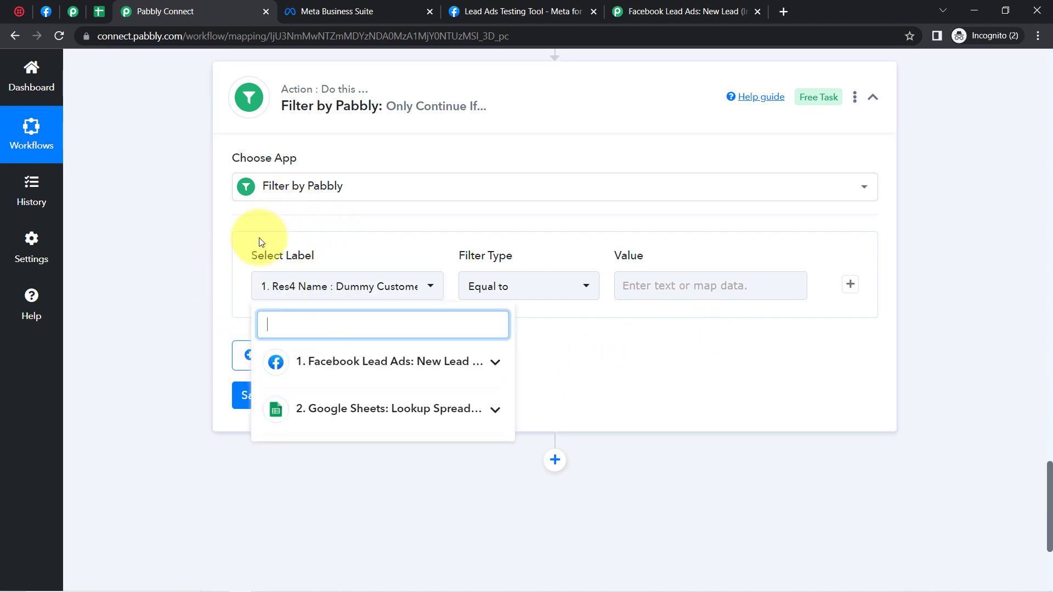
click(337, 421)
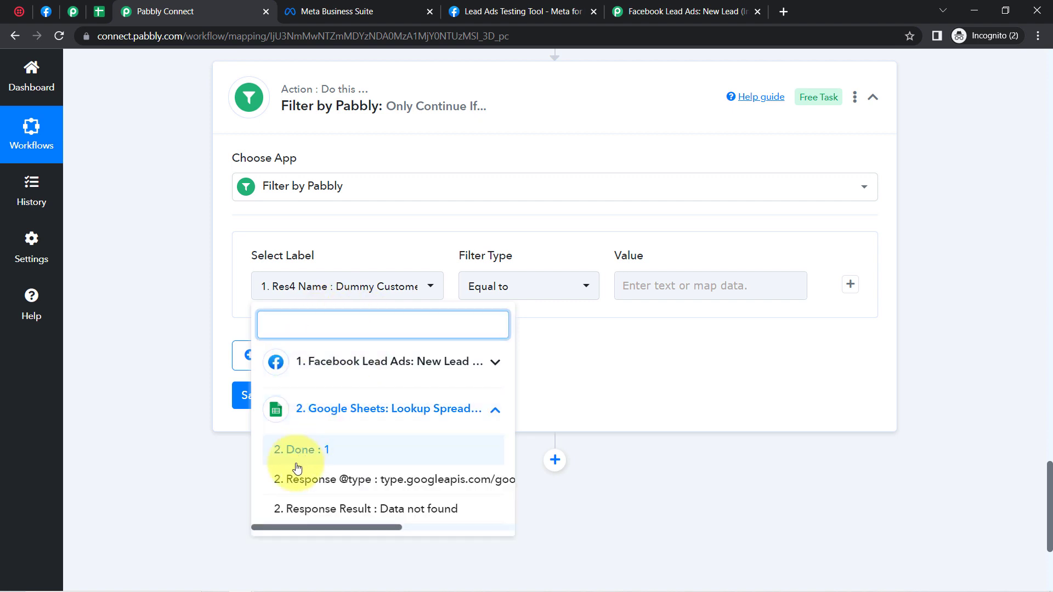
click(307, 509)
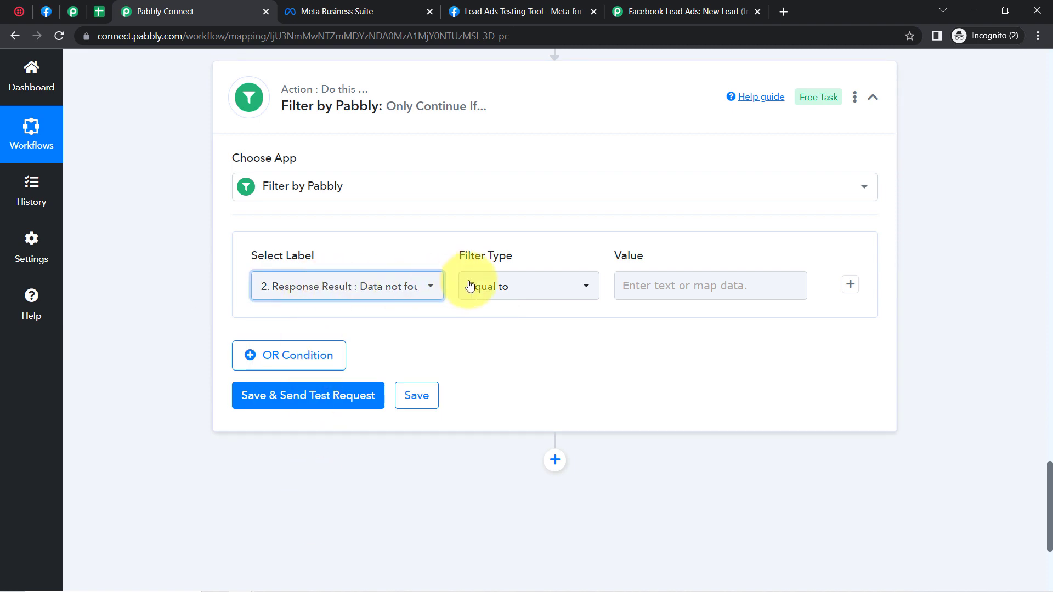
Step: Paste 'Data not found' as the filter's comparison value
click(647, 284)
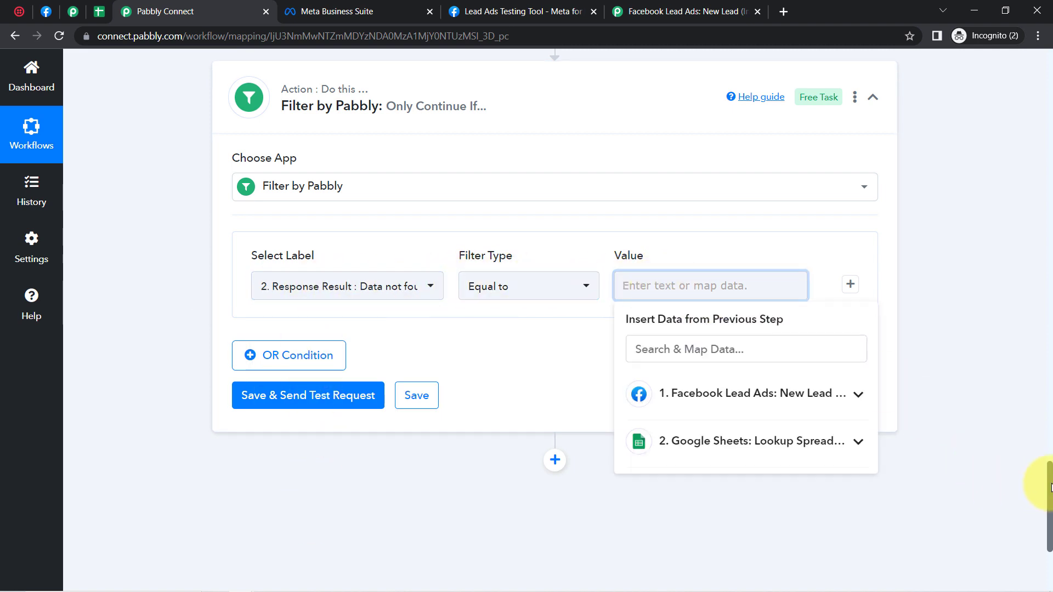
drag(1051, 487, 1048, 452)
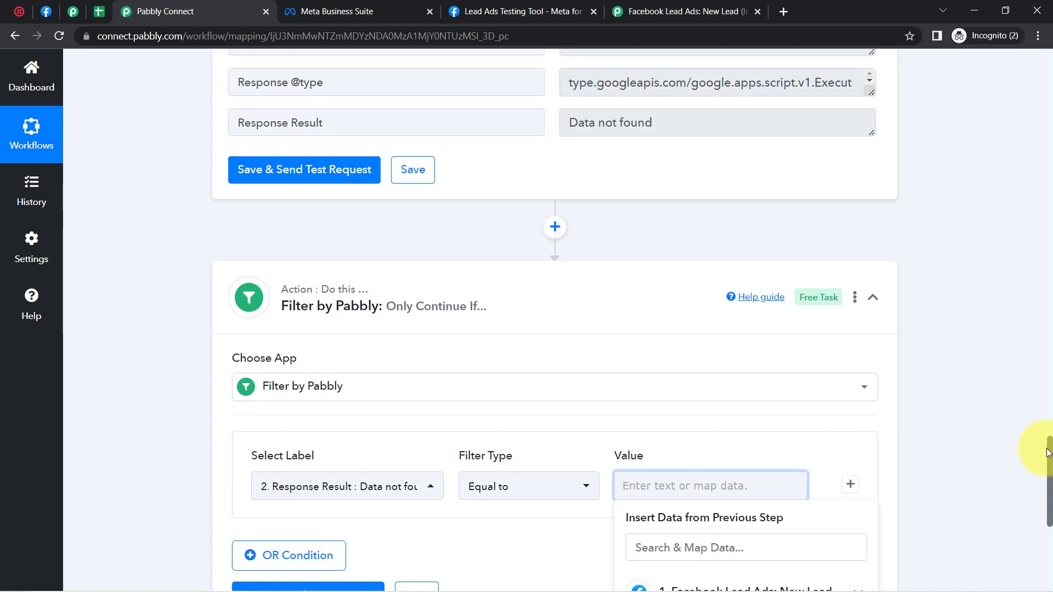
triple_click(630, 137)
key(ctrl+c)
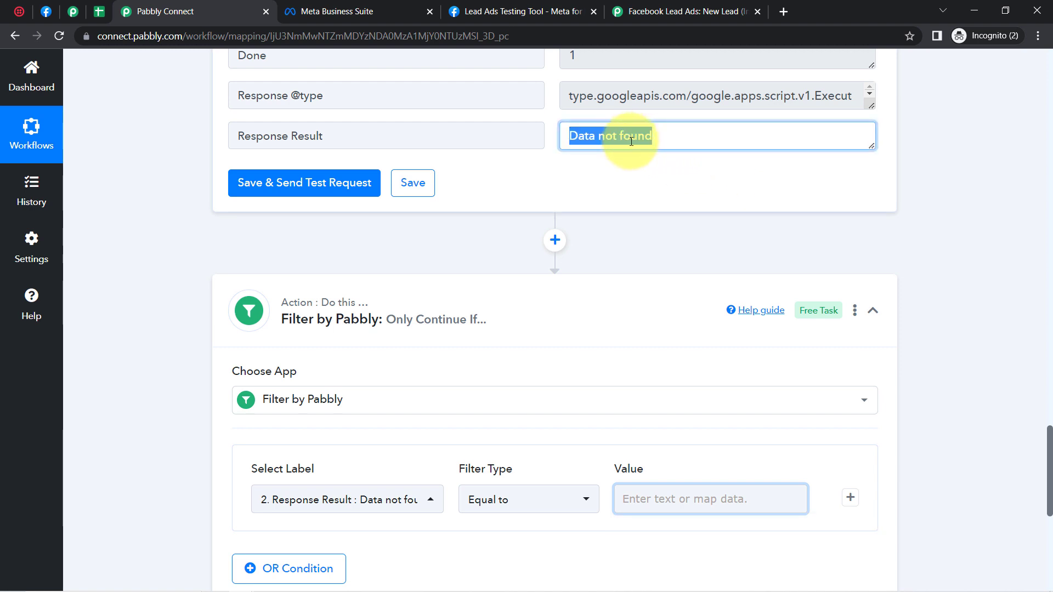
click(621, 499)
key(ctrl+v)
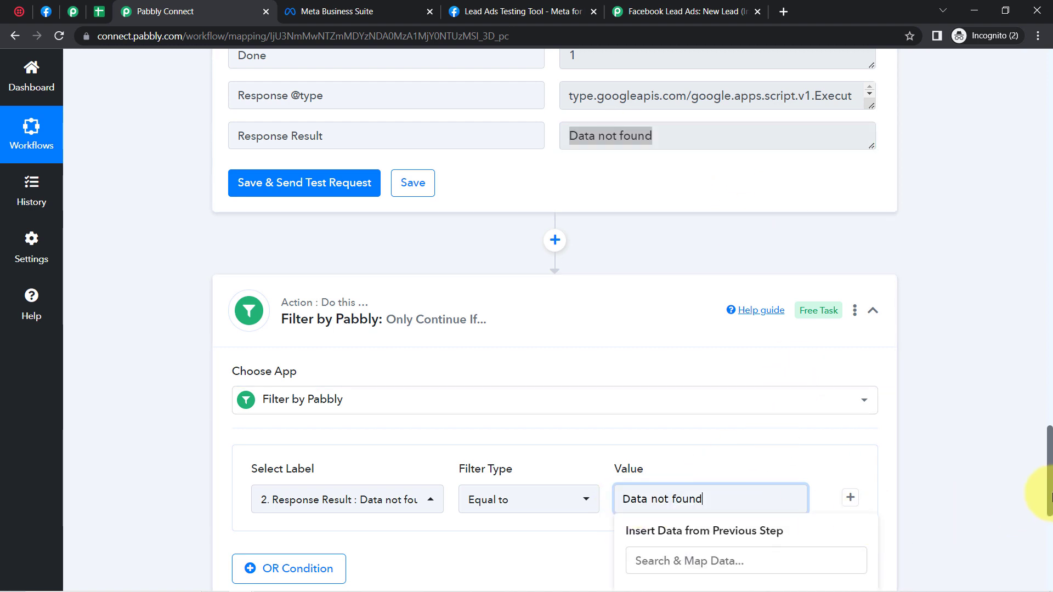
click(1052, 484)
scroll(1052, 484, down, 6)
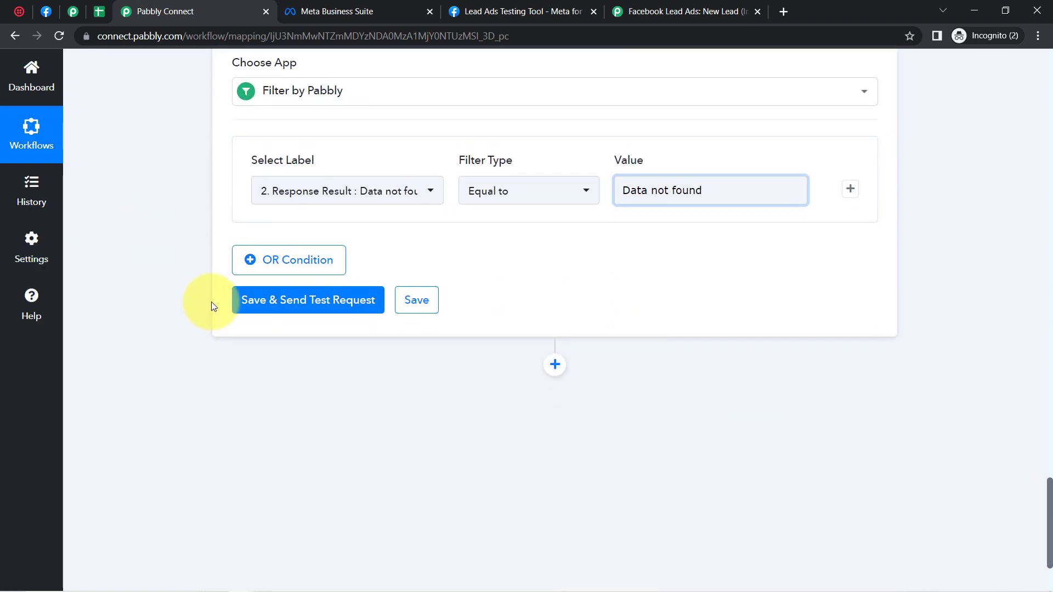
Step: Save and test the filter, confirming it returns 'Condition is true'
click(251, 304)
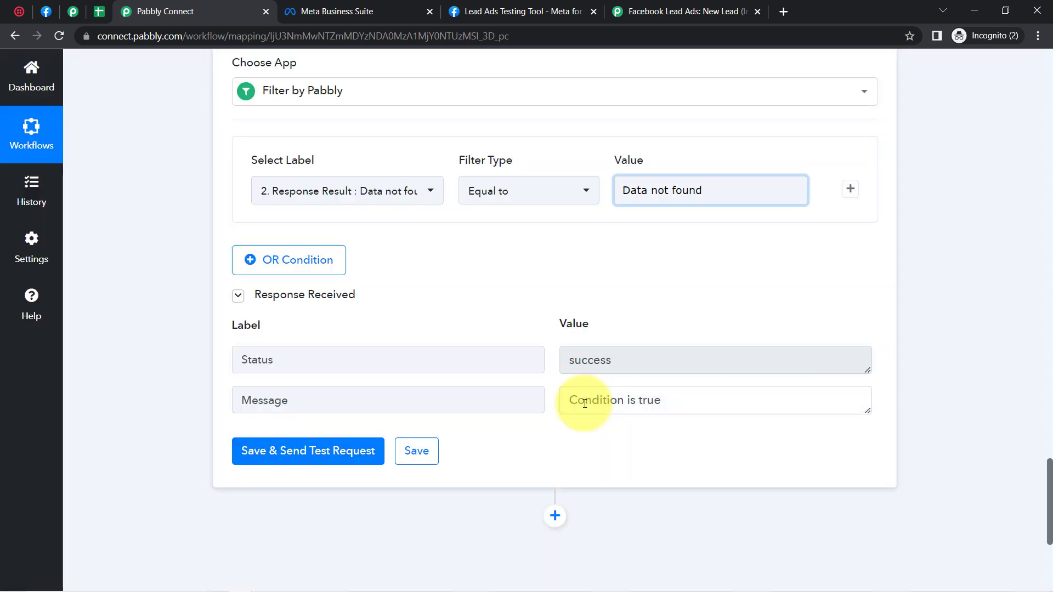
triple_click(604, 406)
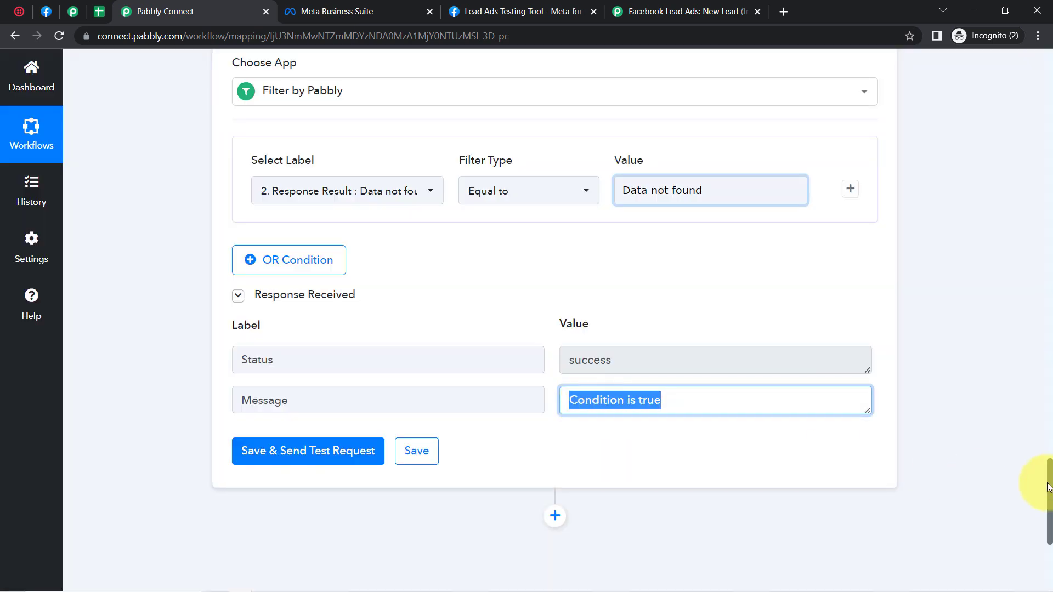
drag(1049, 487, 1037, 419)
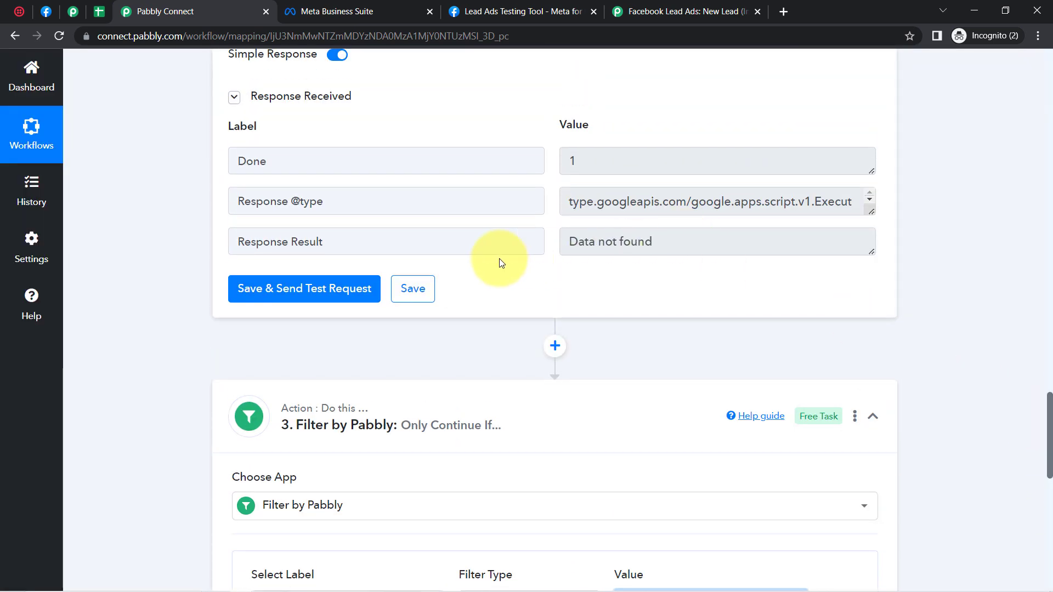
drag(322, 240, 250, 241)
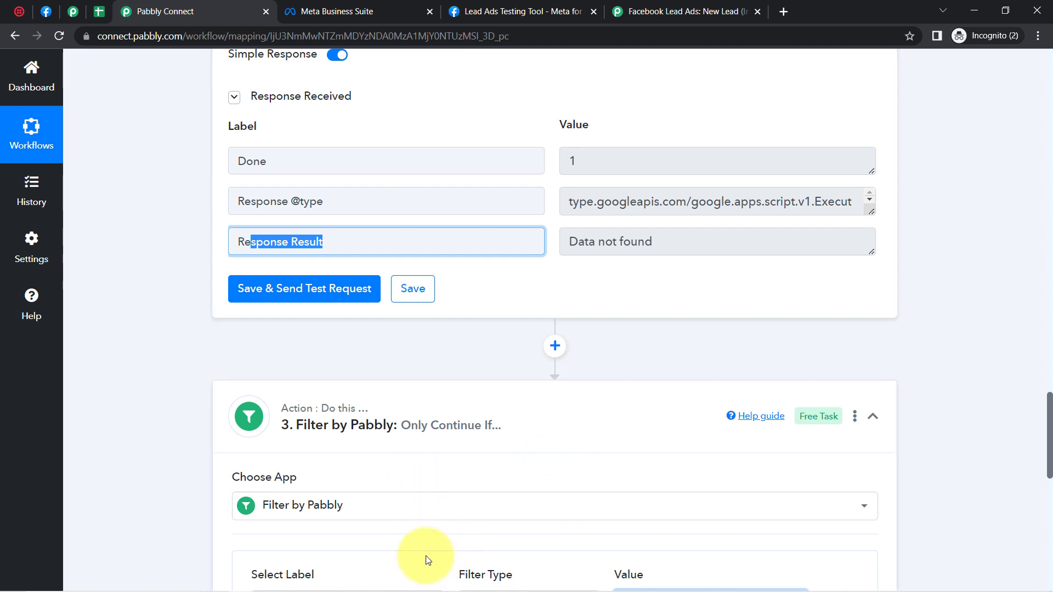
drag(653, 242, 488, 226)
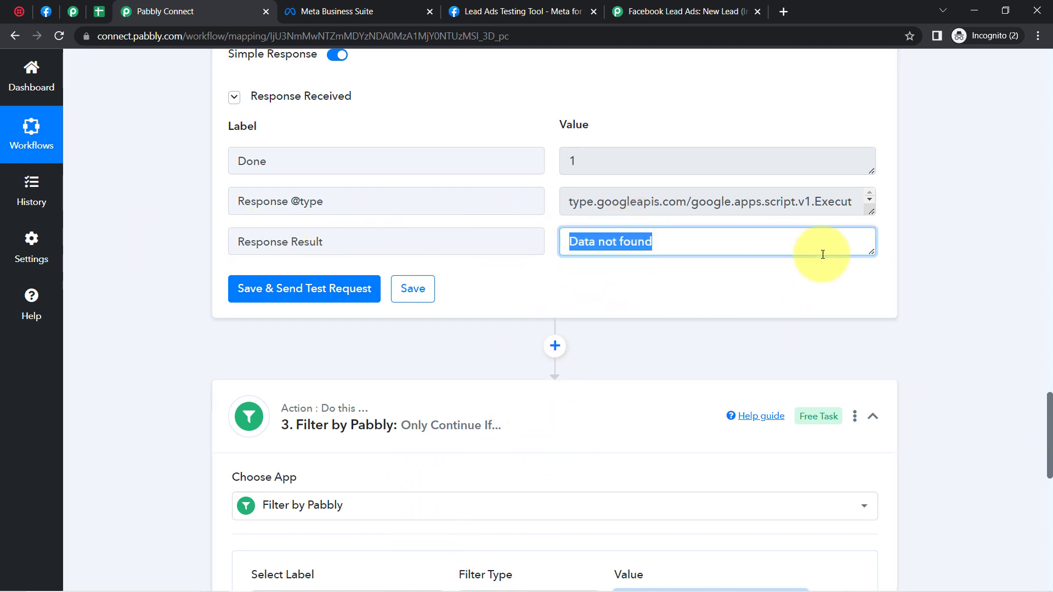
drag(1052, 403, 1051, 516)
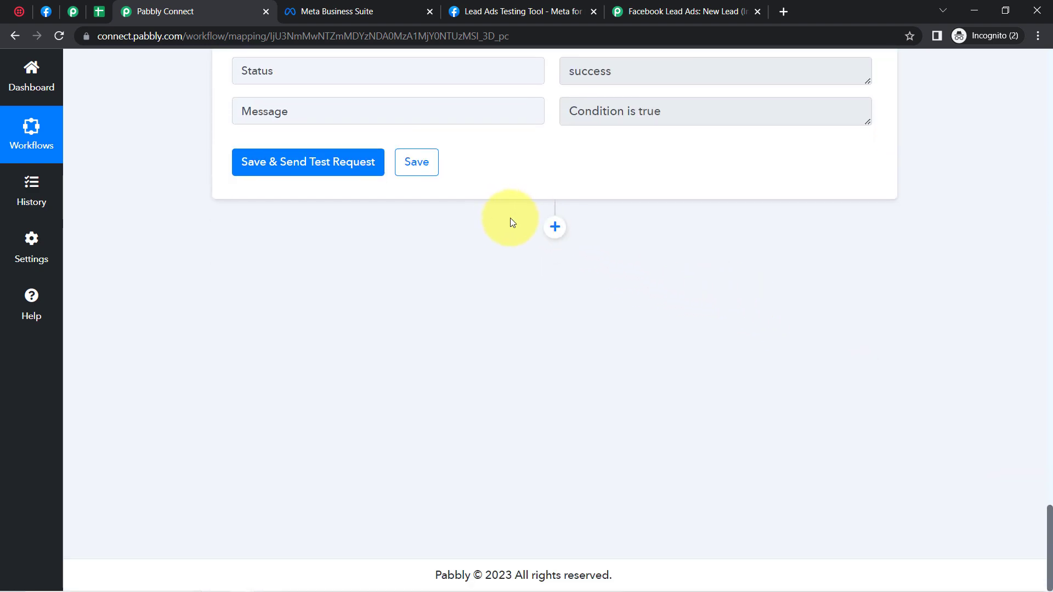
Step: Add a Twilio 'Send SMS Message' step after the filter and open its account connection
click(555, 226)
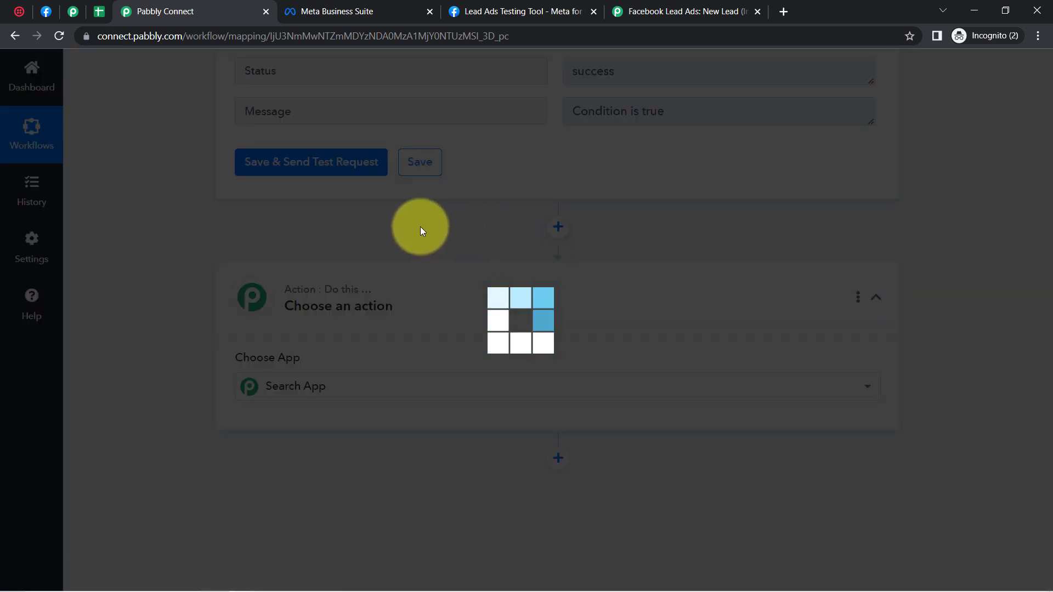
click(324, 385)
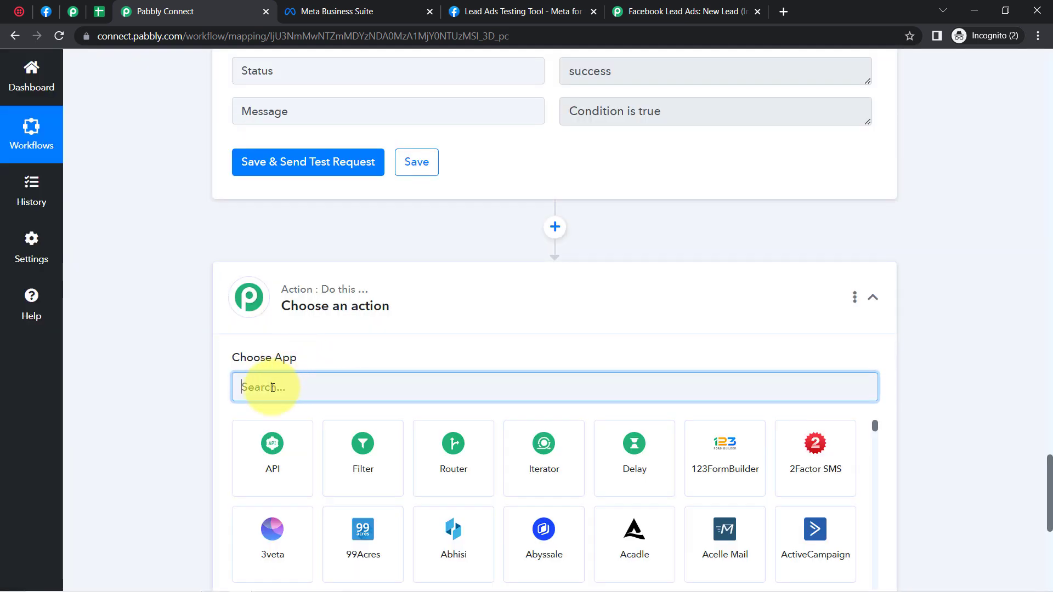
text(twil)
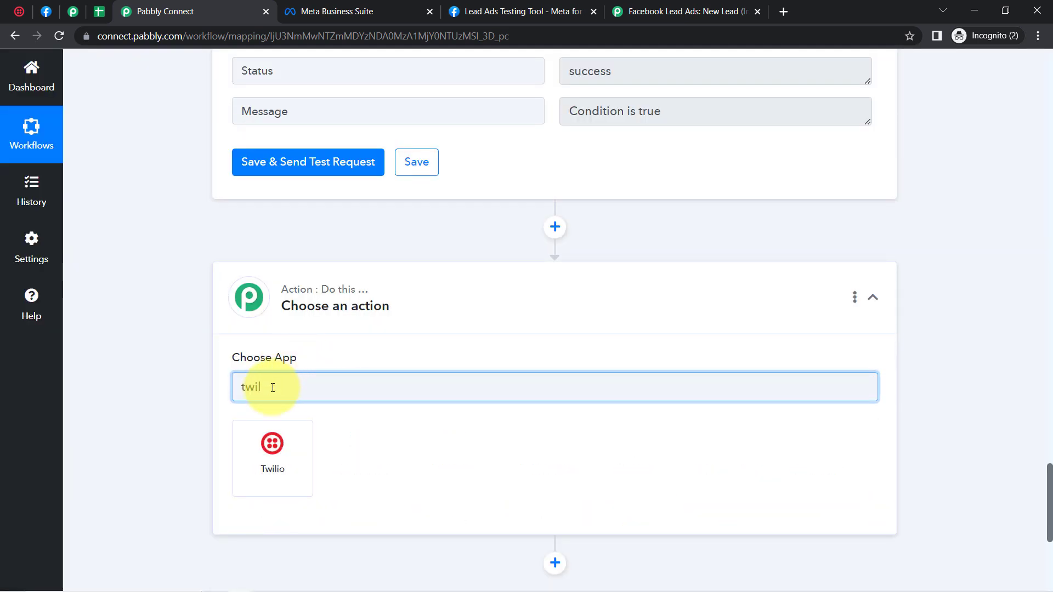
click(277, 467)
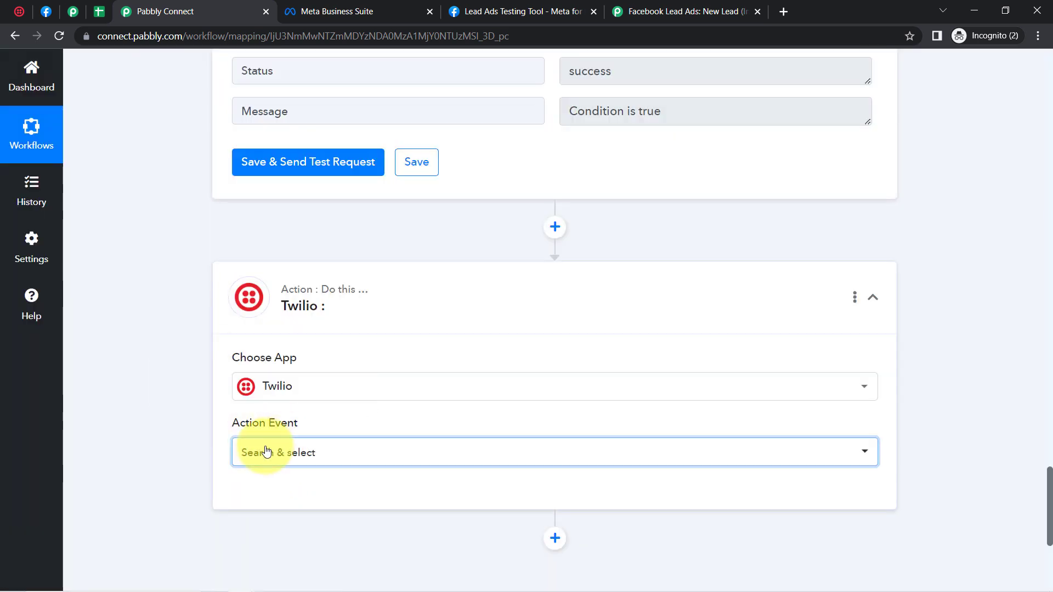
click(263, 451)
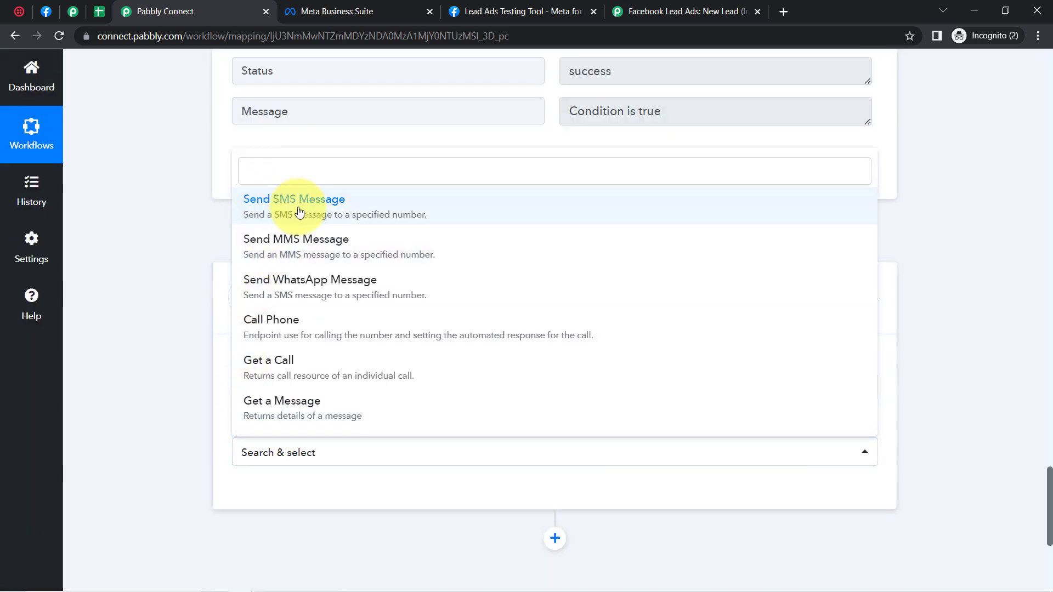
click(294, 212)
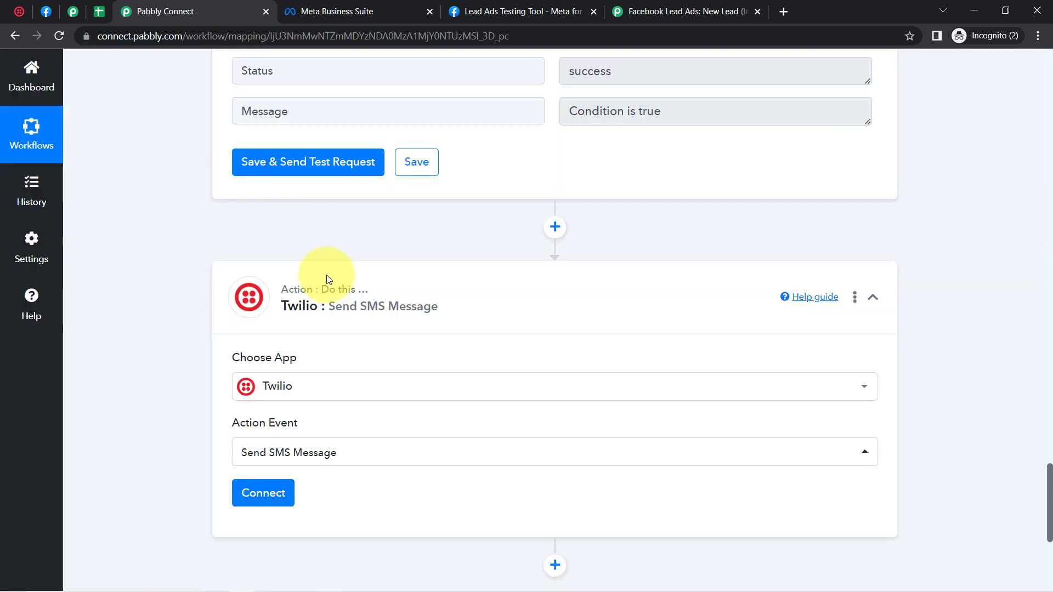
click(261, 501)
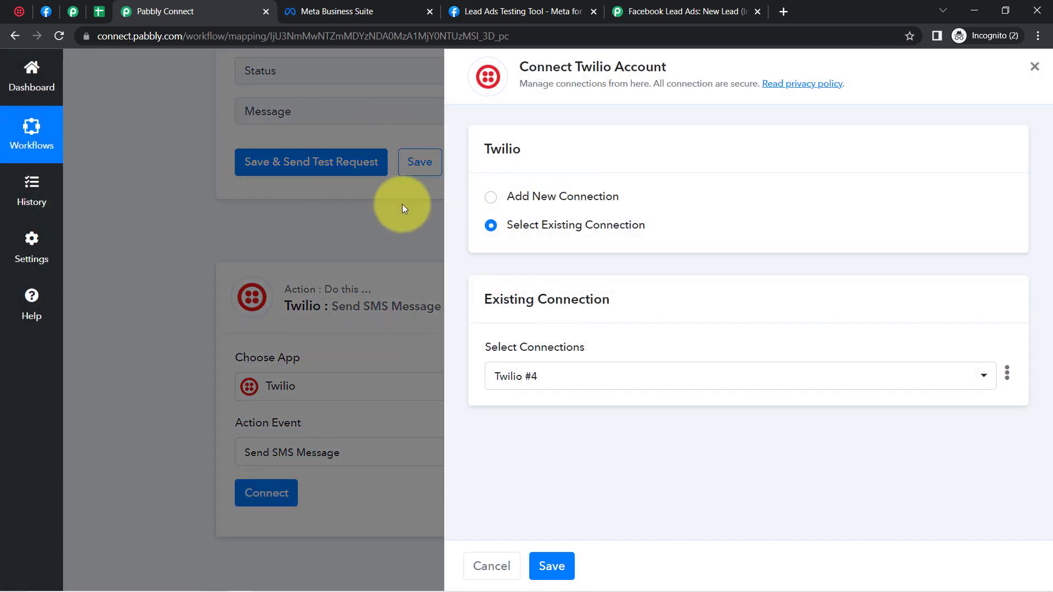
Step: Add a new Twilio #5 connection and open its credentials help link in a new tab
click(569, 194)
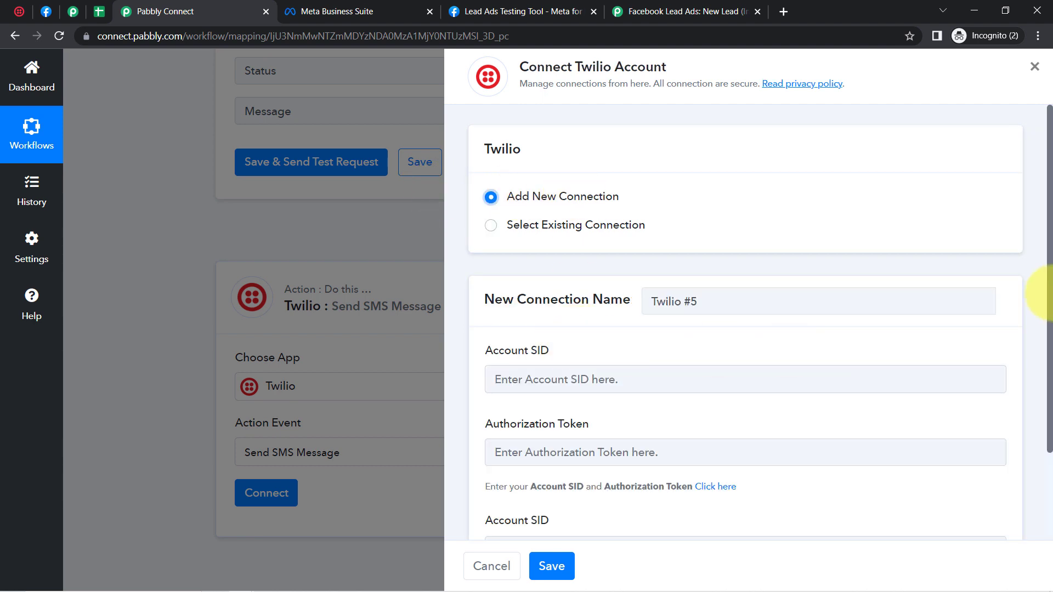
drag(1050, 267, 1051, 369)
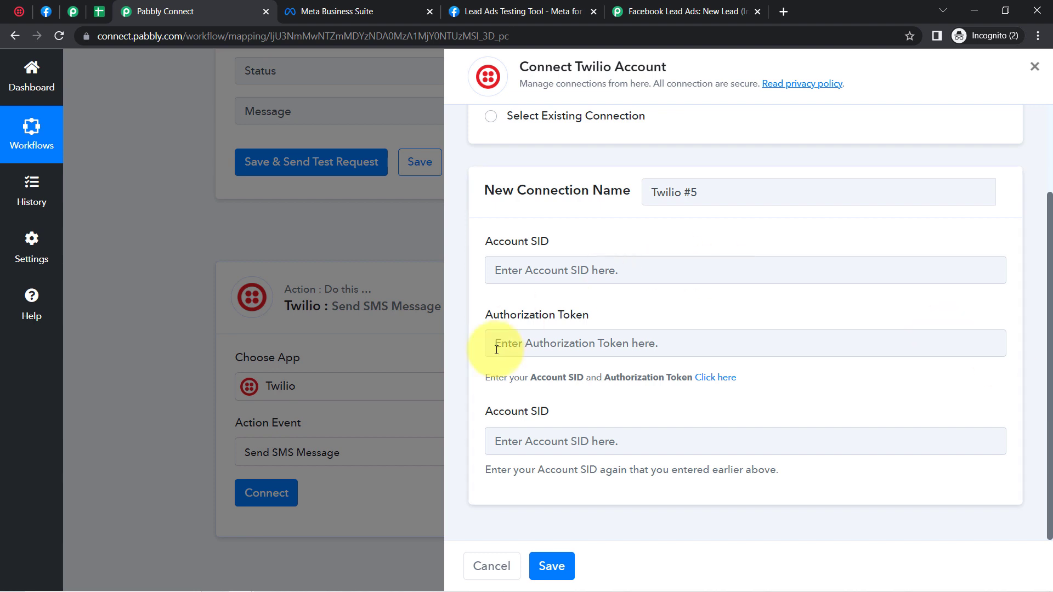
drag(500, 412, 549, 413)
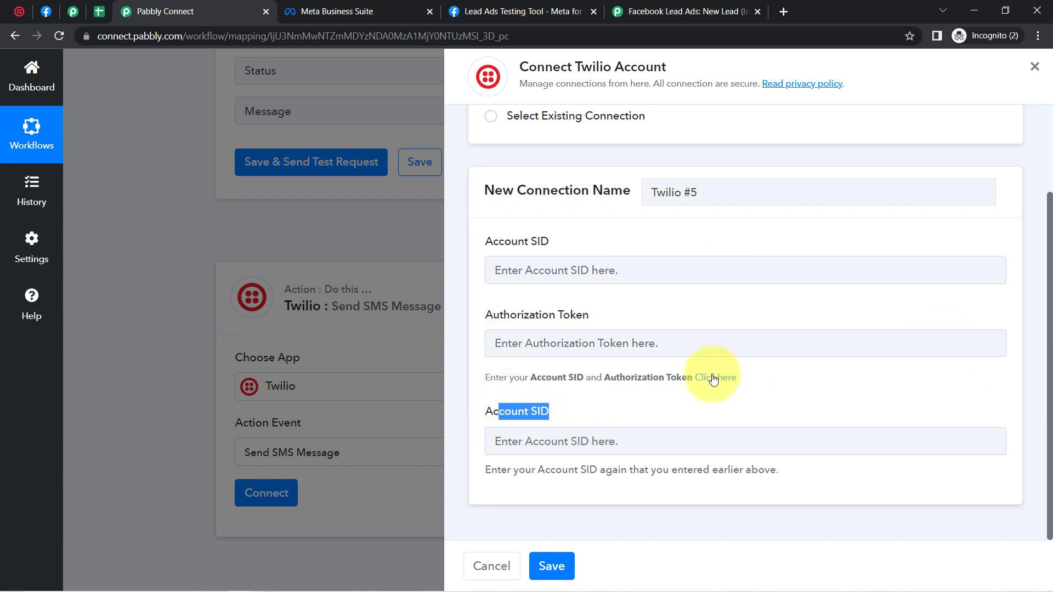
right_click(709, 377)
click(739, 386)
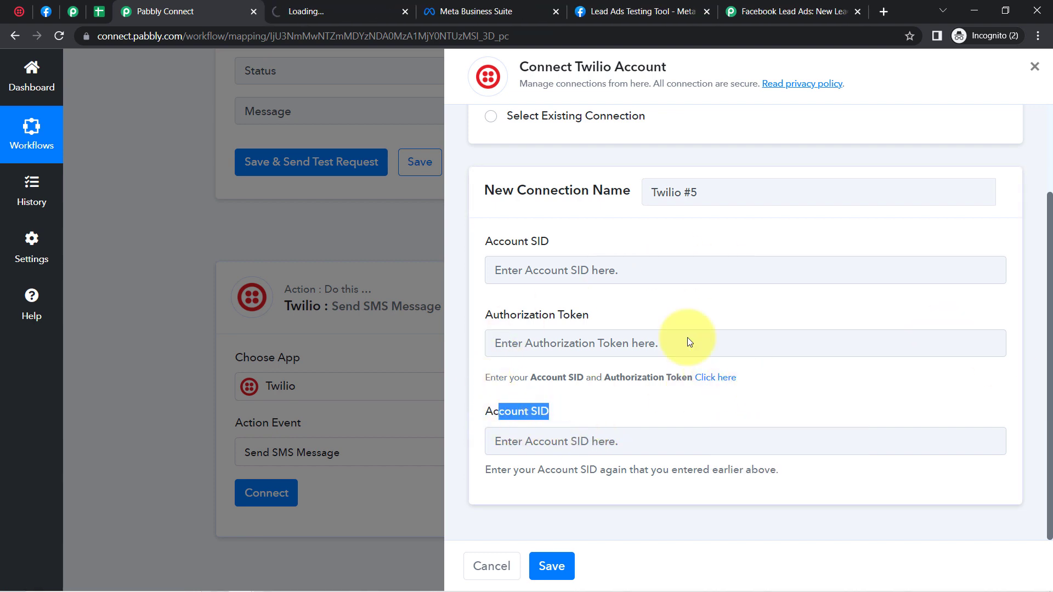
click(339, 6)
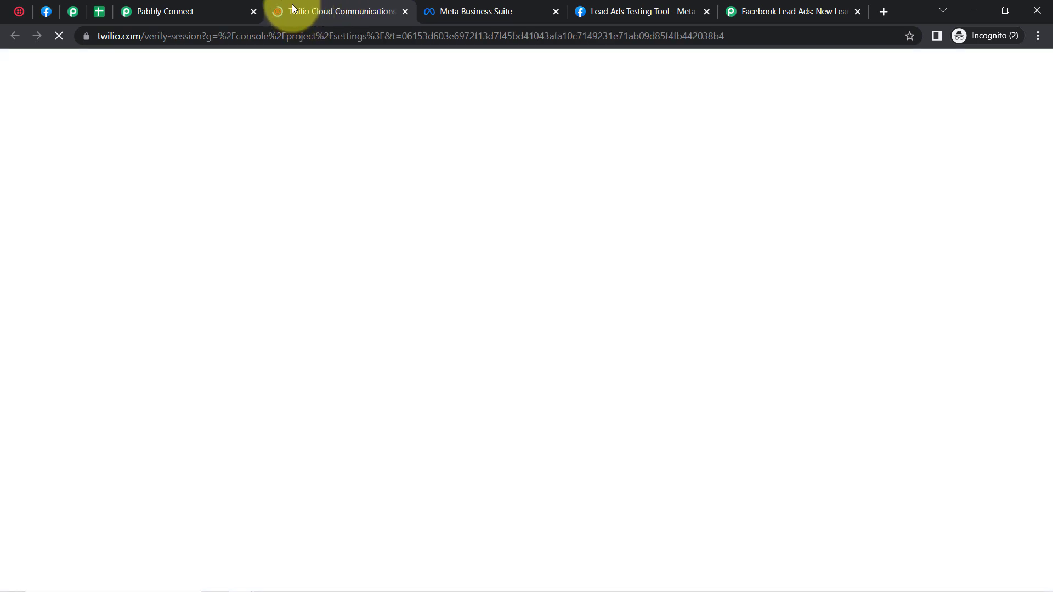
click(207, 8)
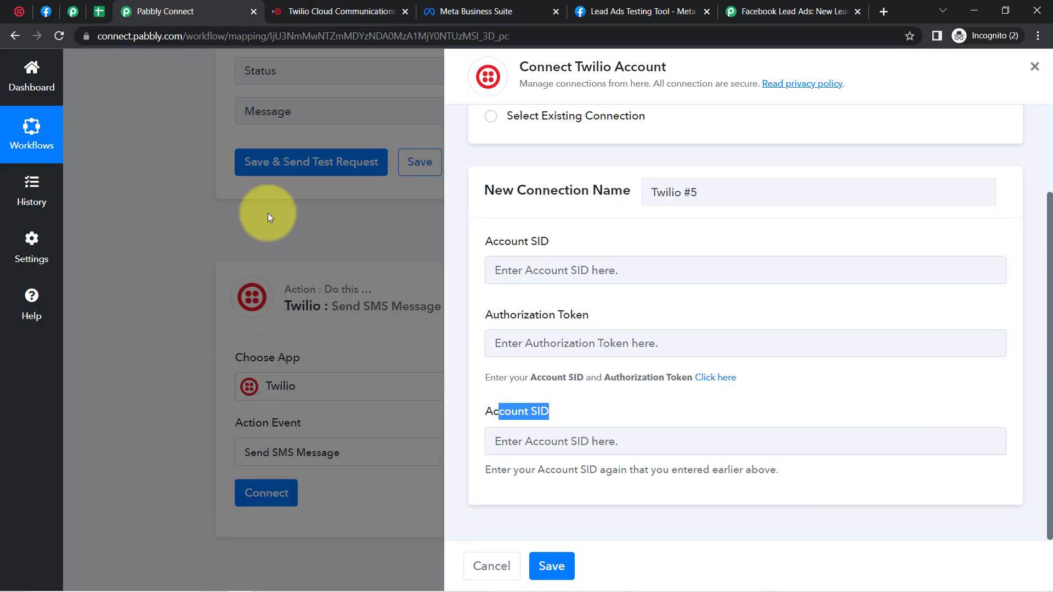
click(393, 4)
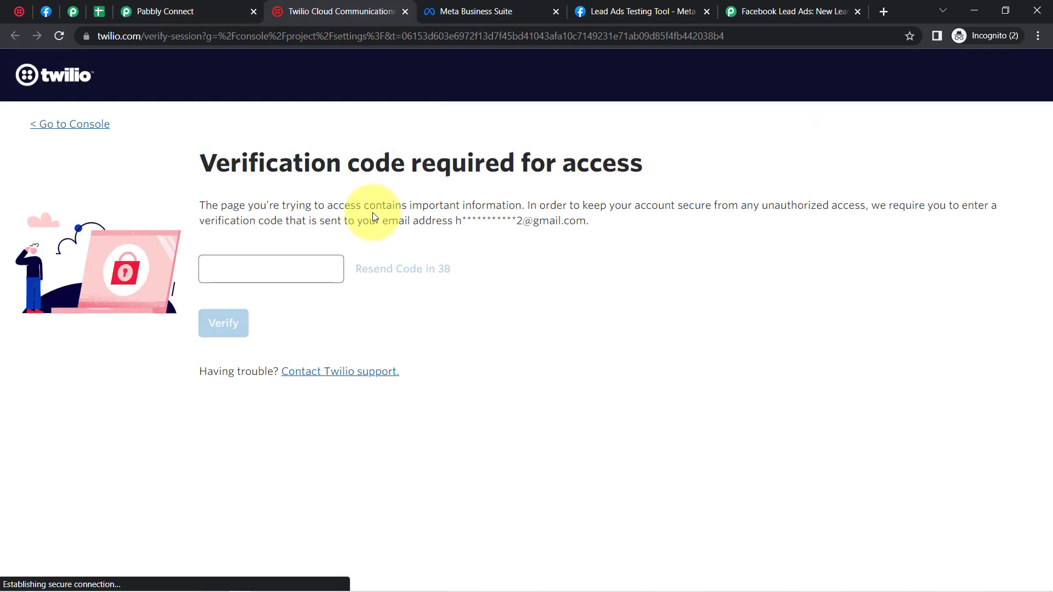
Step: Sign in to Twilio Console and copy the live Account SID from API keys & tokens
click(295, 279)
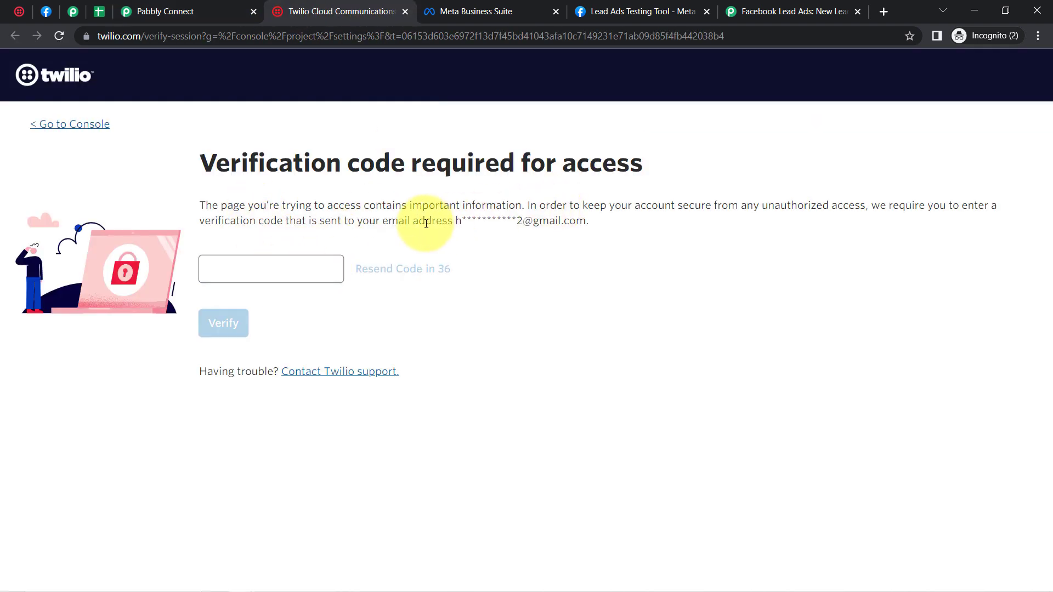
drag(433, 222, 597, 228)
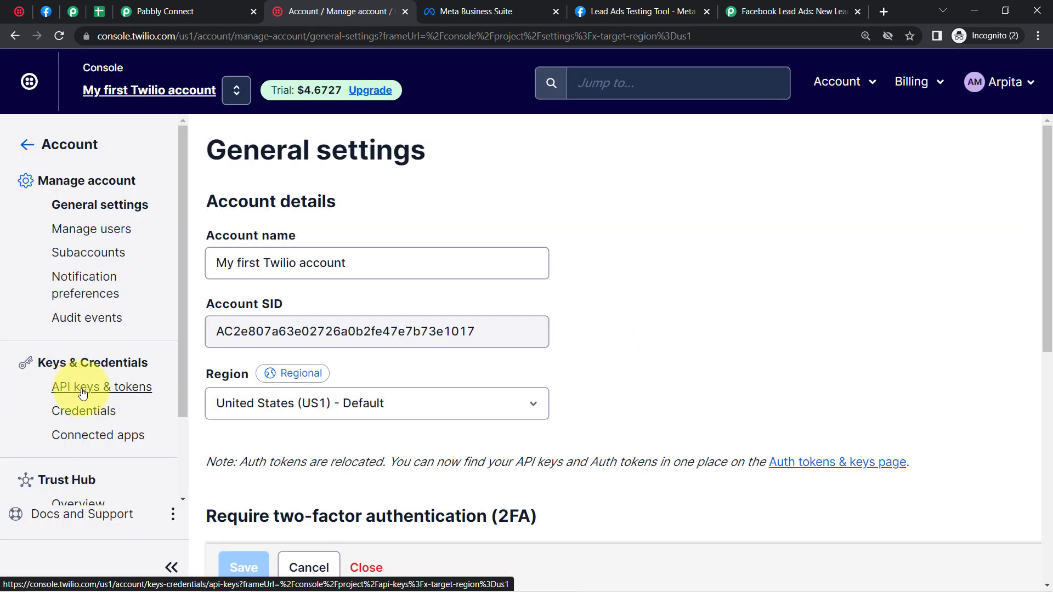
click(83, 394)
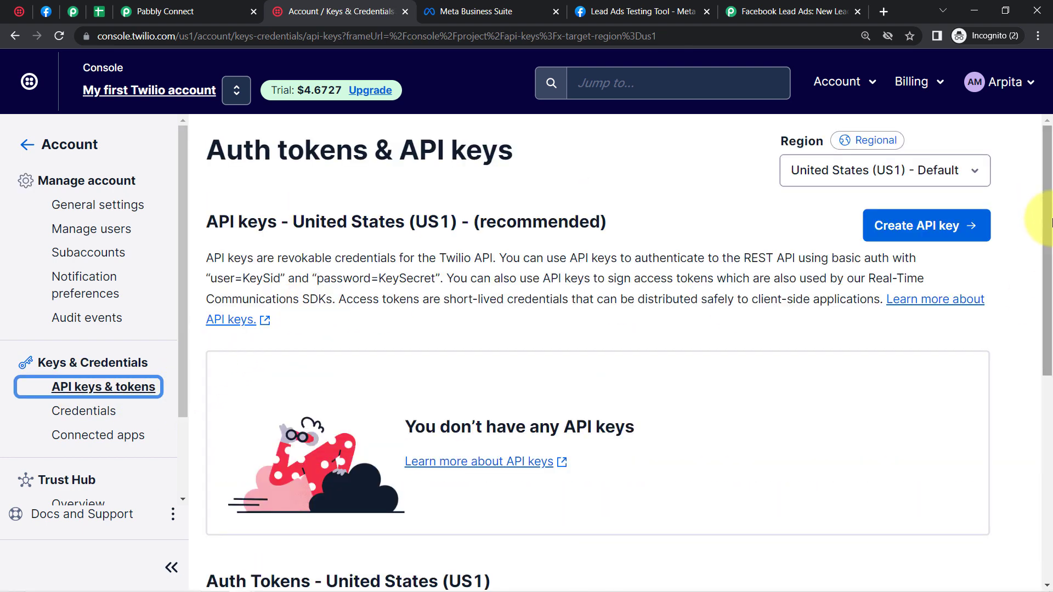
drag(1047, 225, 1045, 437)
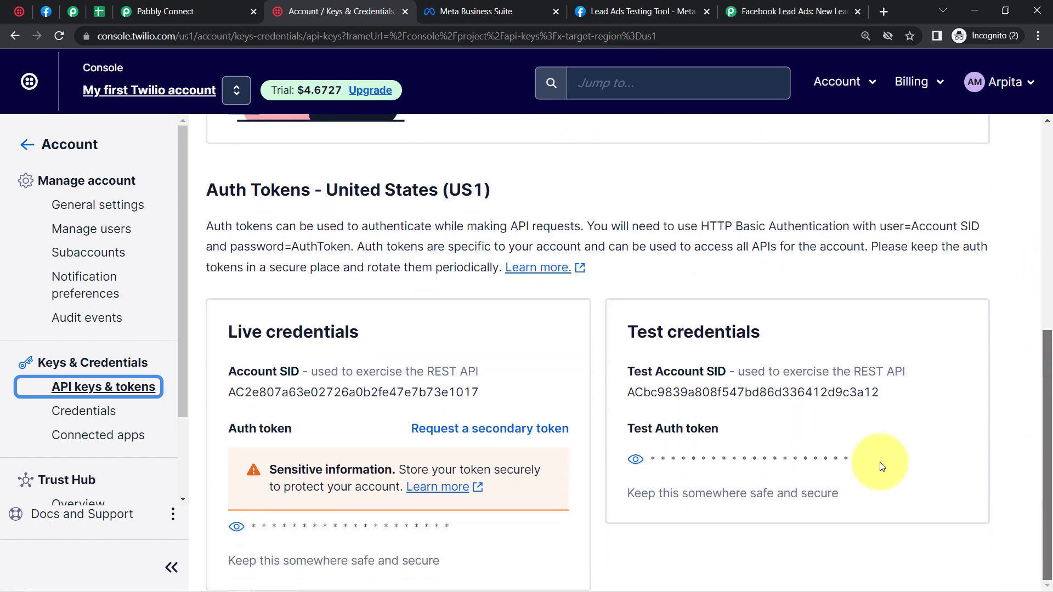
click(356, 388)
double_click(356, 388)
key(ctrl+c)
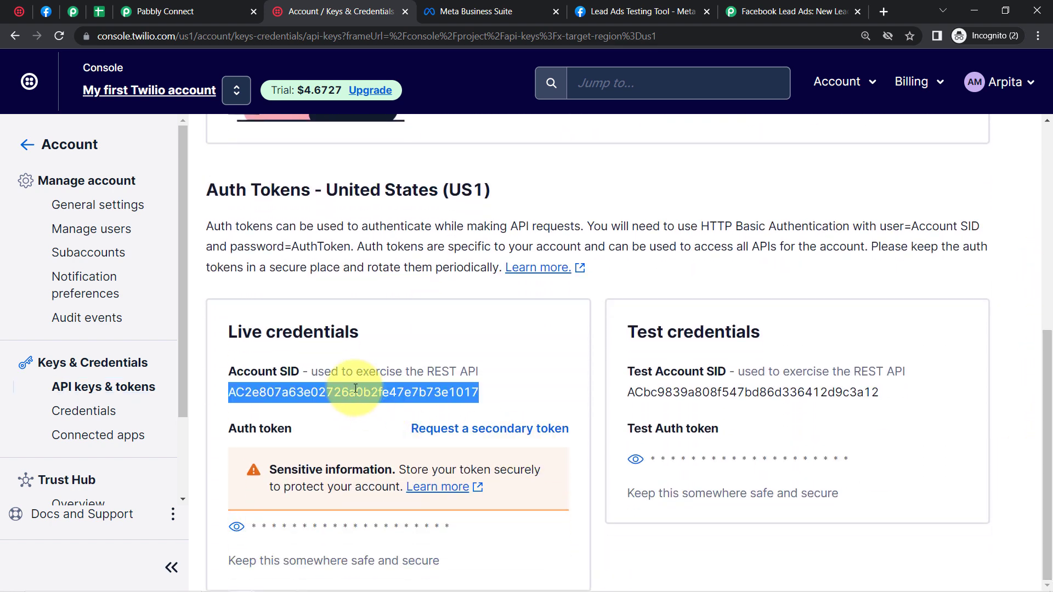
Step: Paste the Account SID into both Account SID fields of the connection form
click(164, 11)
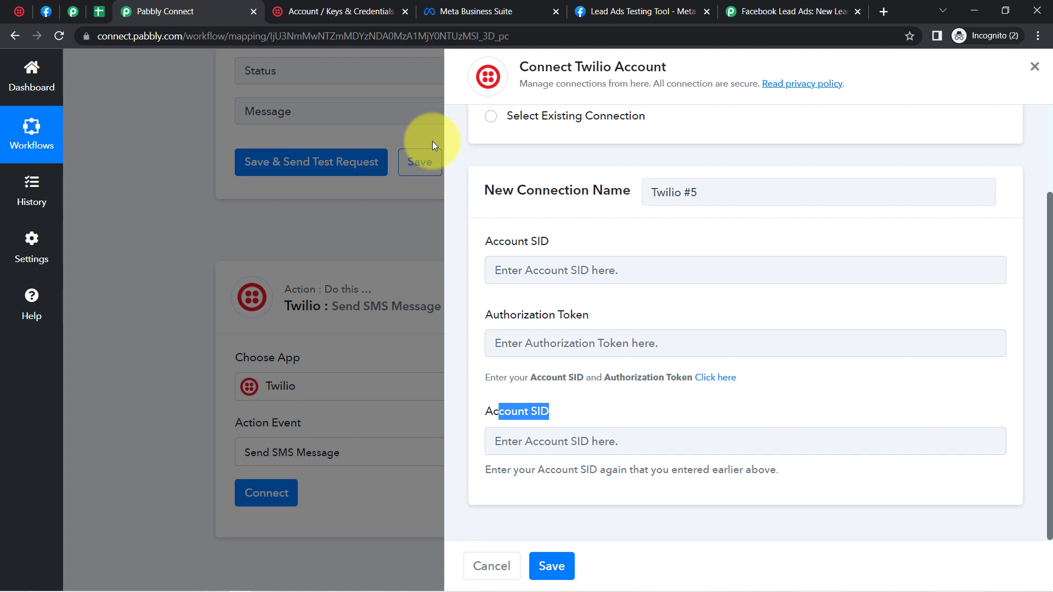
click(571, 269)
key(ctrl+v)
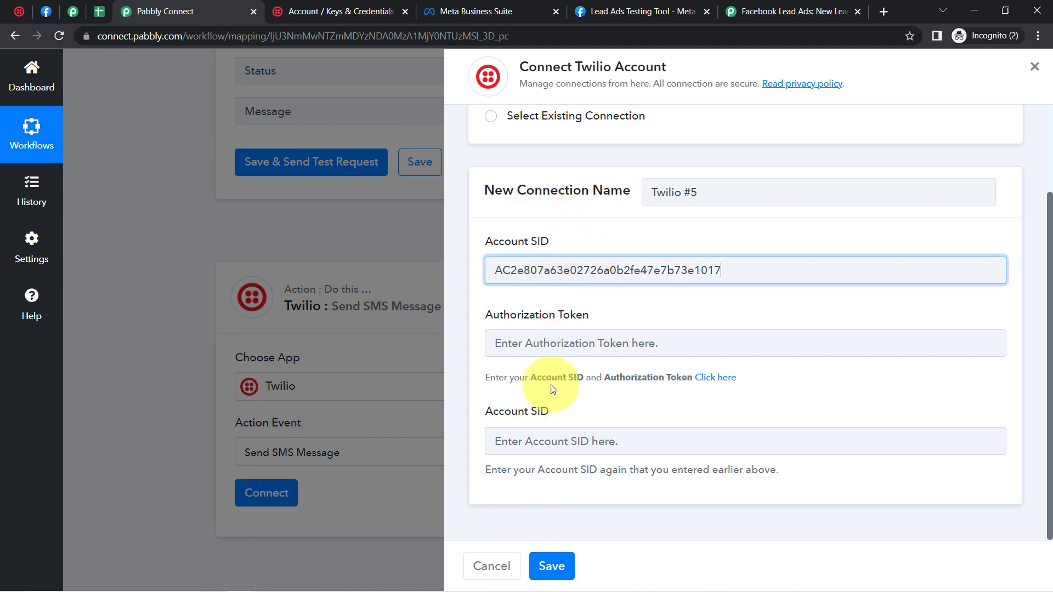
click(521, 446)
key(ctrl+v)
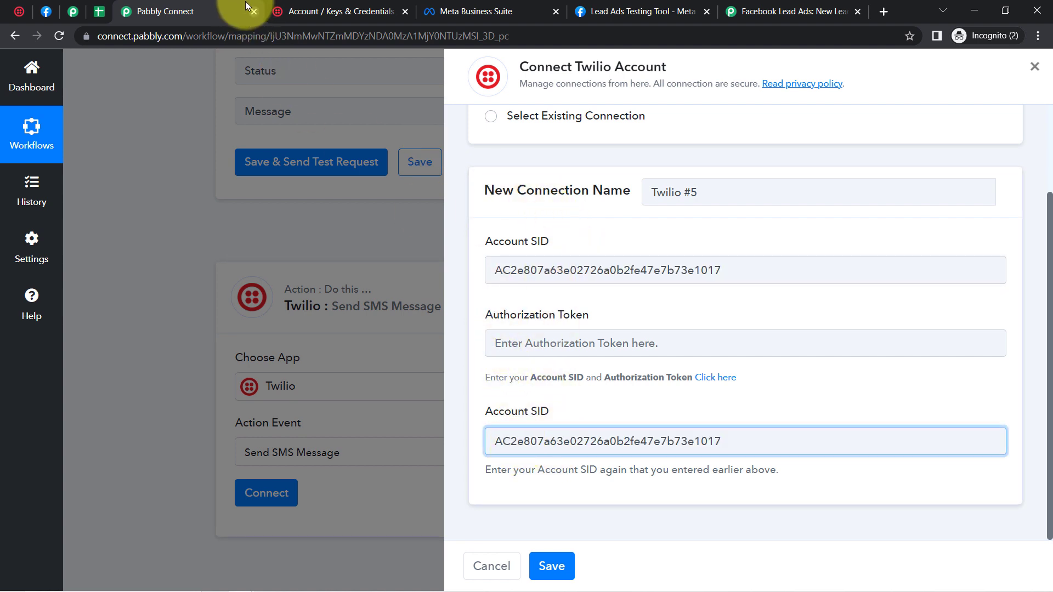
Step: Reveal and copy the live Auth token in Twilio Console
click(337, 12)
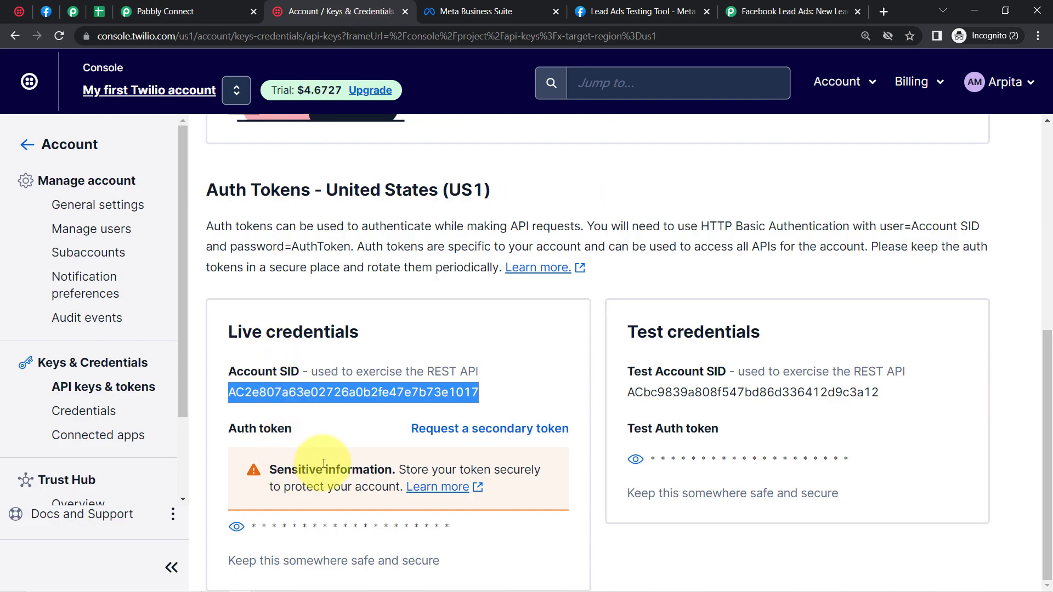
scroll(466, 480, up, 5)
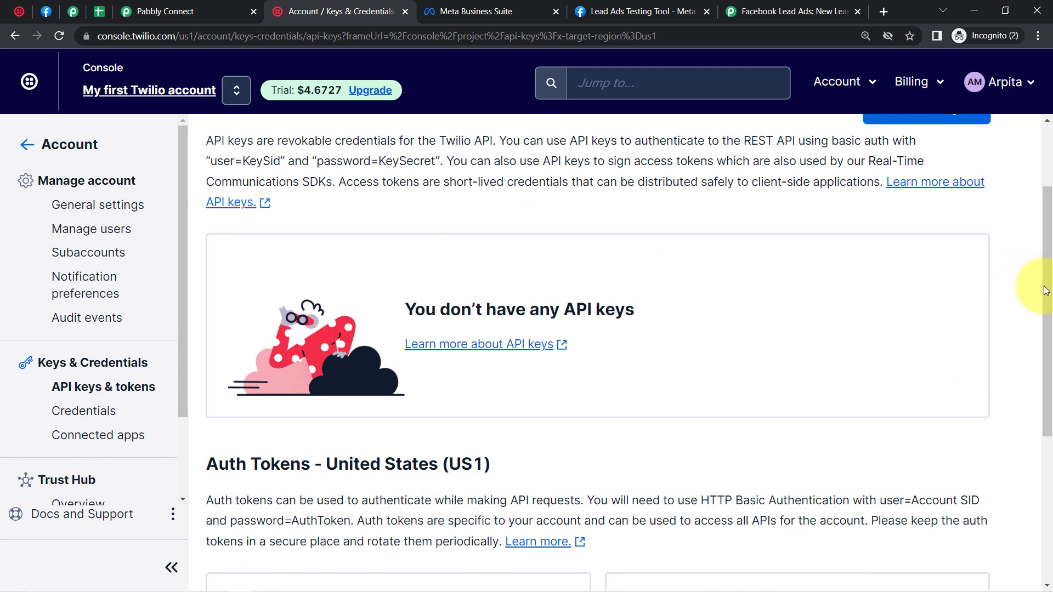
drag(1046, 290, 1032, 494)
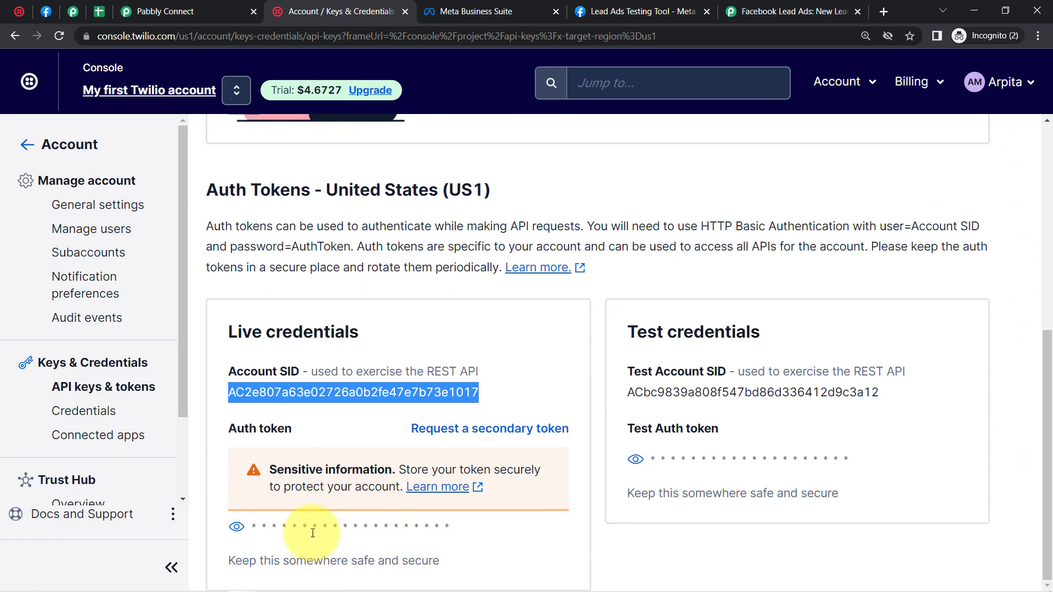
click(236, 526)
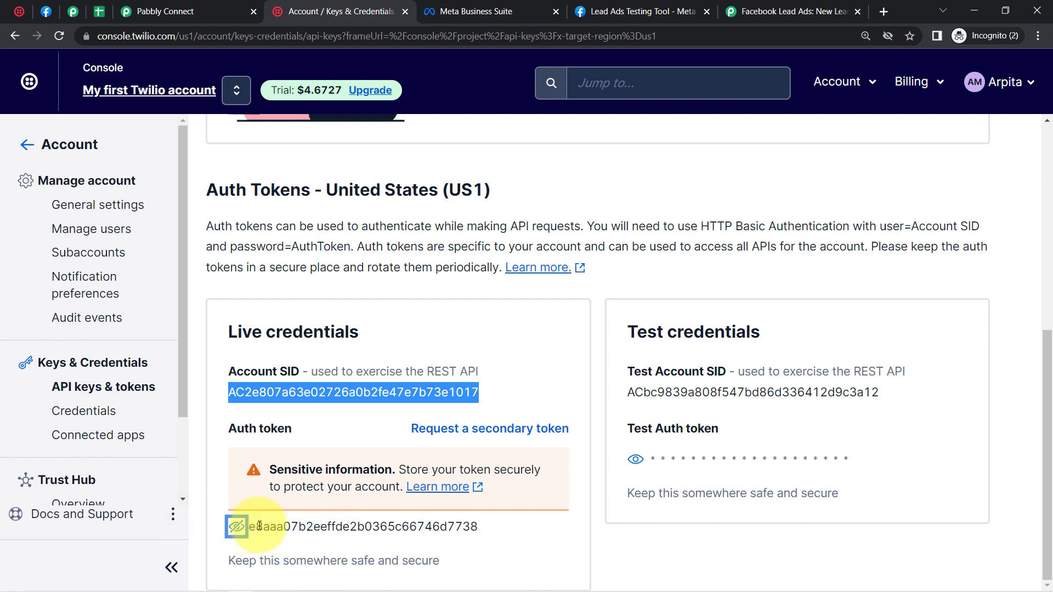
double_click(301, 527)
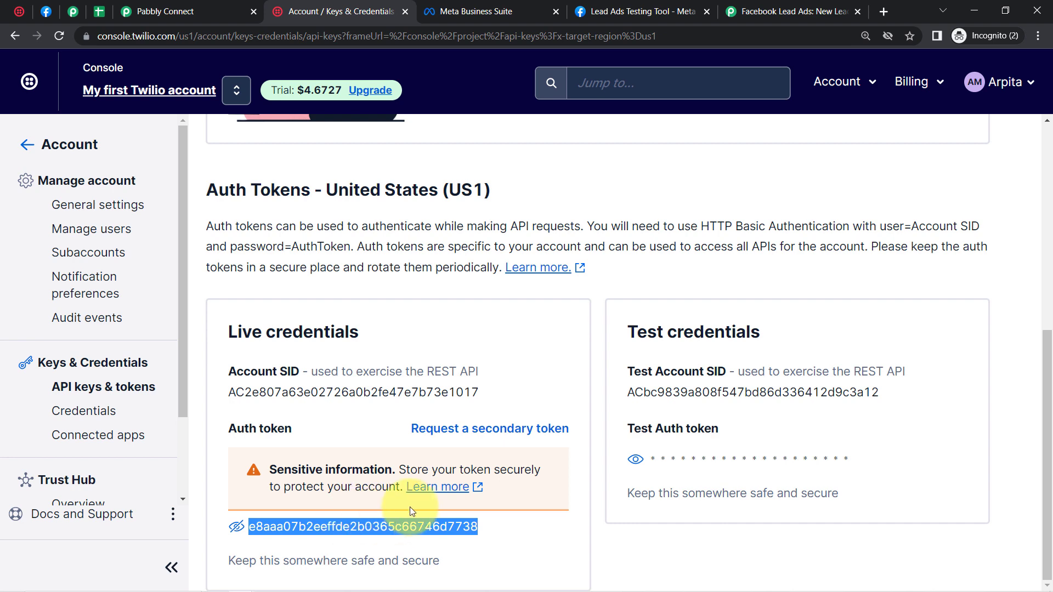
click(236, 5)
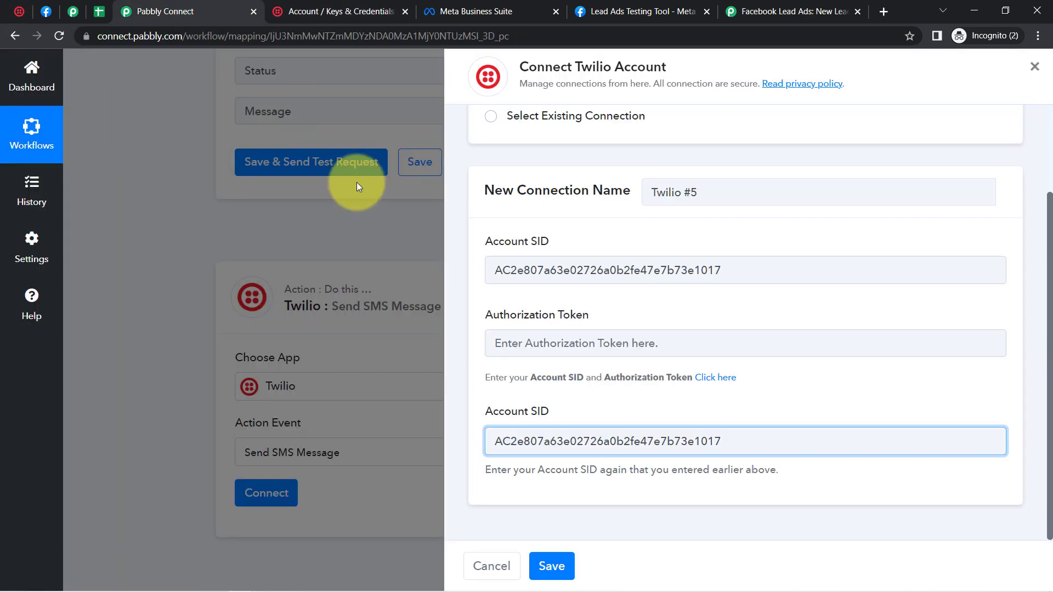
Step: Paste the auth token into Authorization Token and save the Twilio connection
click(493, 341)
key(ctrl+v)
click(555, 565)
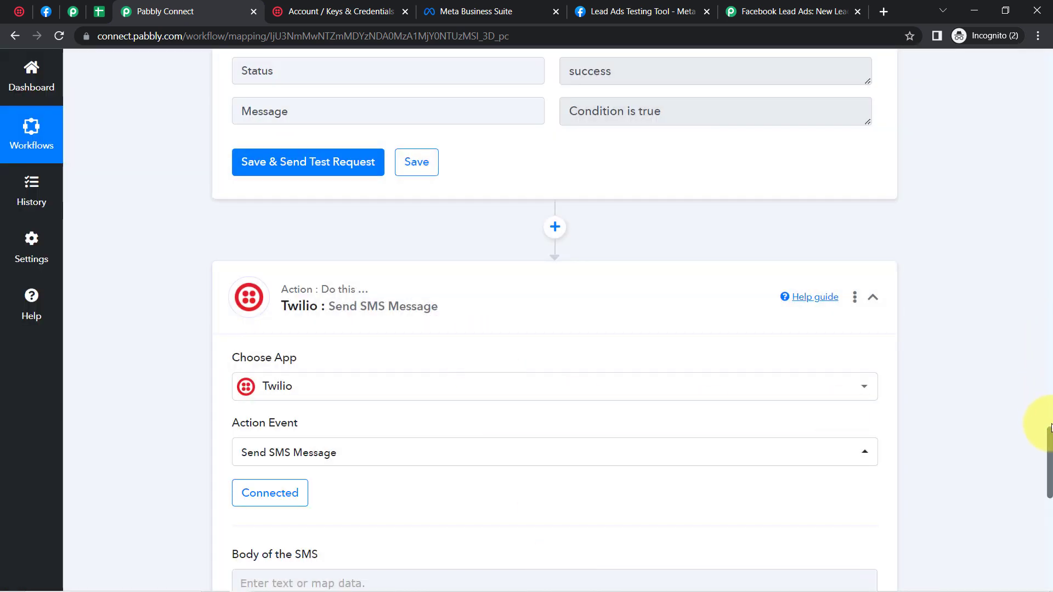
drag(1049, 446, 1048, 492)
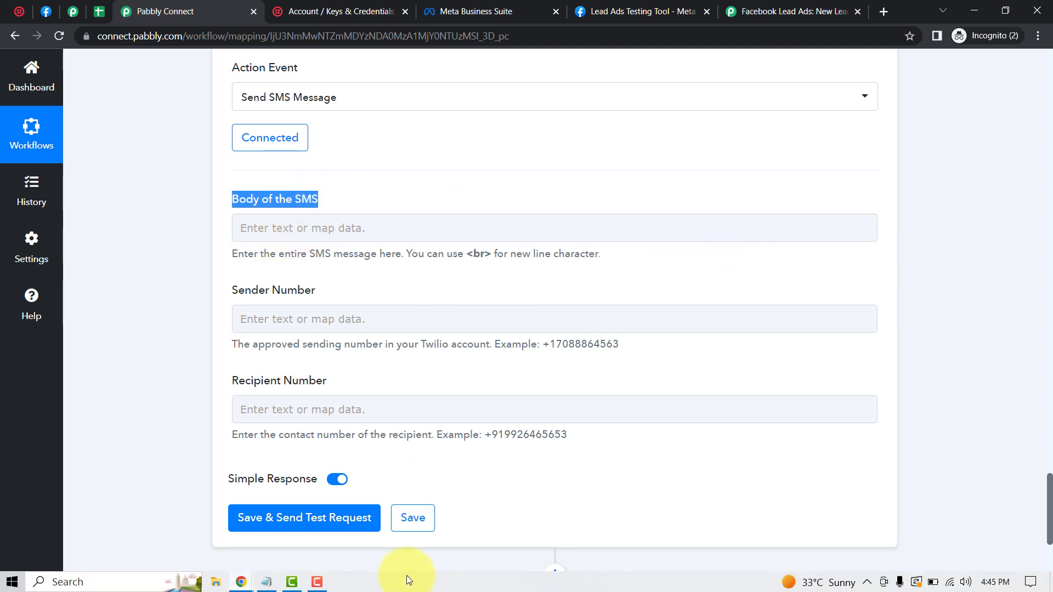
Step: Copy the prepared welcome SMS message from Notepad
click(267, 583)
click(435, 253)
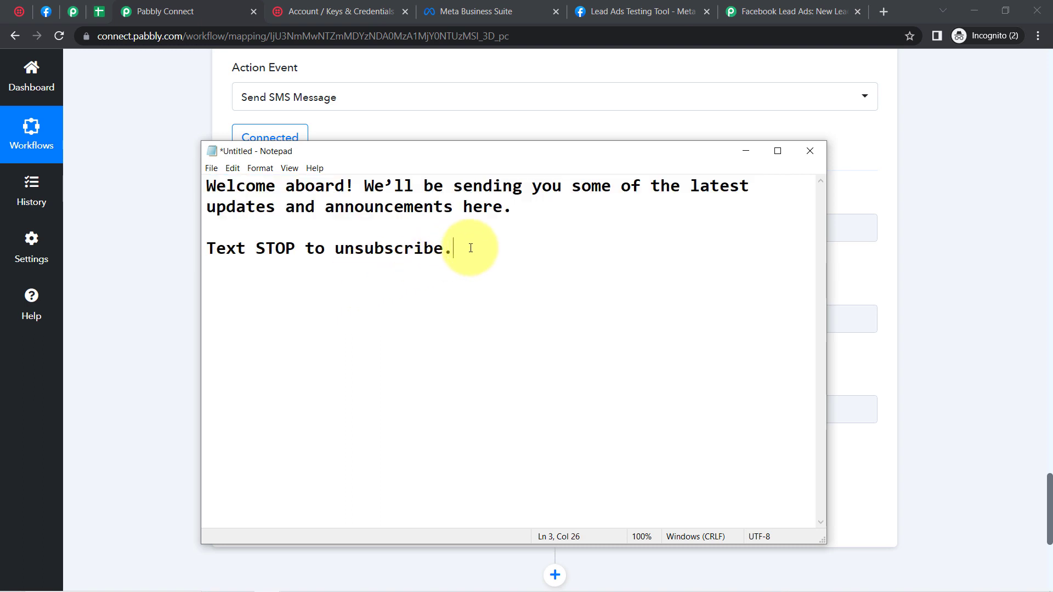
drag(471, 248, 177, 182)
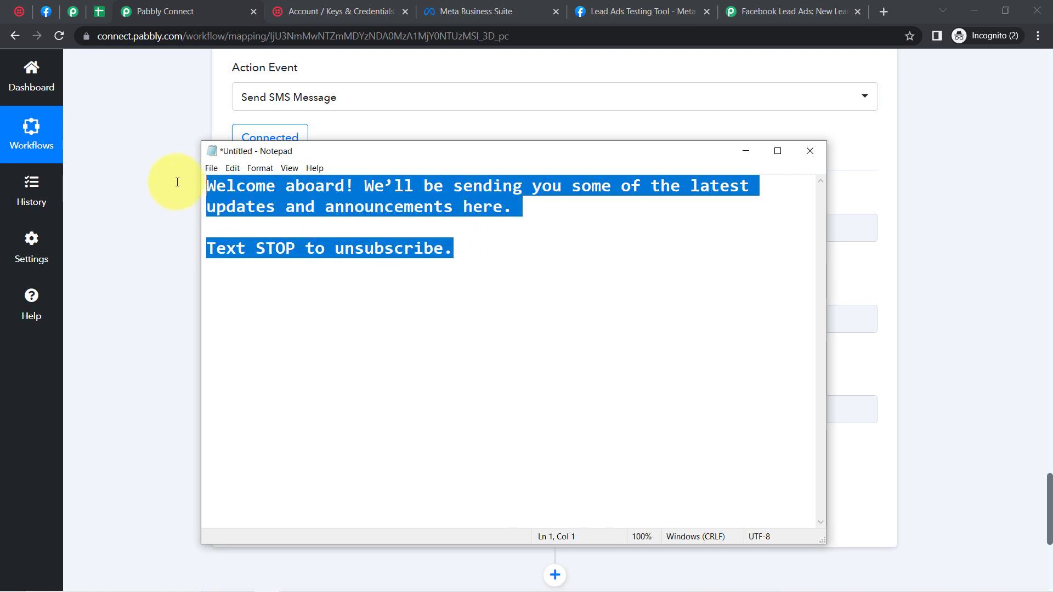
click(137, 242)
Step: Paste the welcome message into Body of the SMS, adding 'related to ur School' and line breaks
click(285, 229)
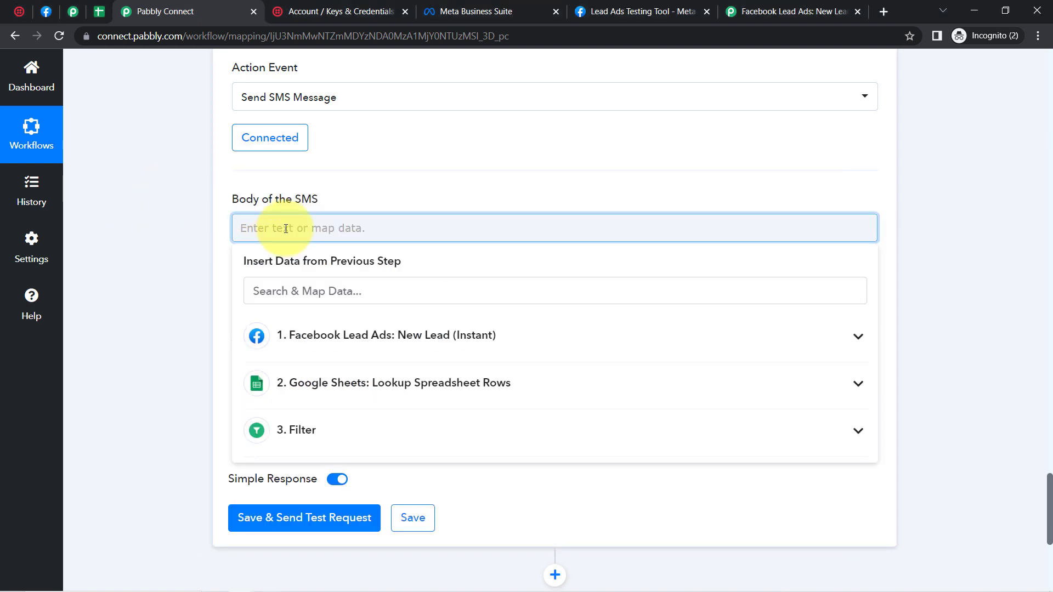
text(Welcome aboard! We'll be sending you some of the latest updates and announcements here. Text STOP to unsubscribe.)
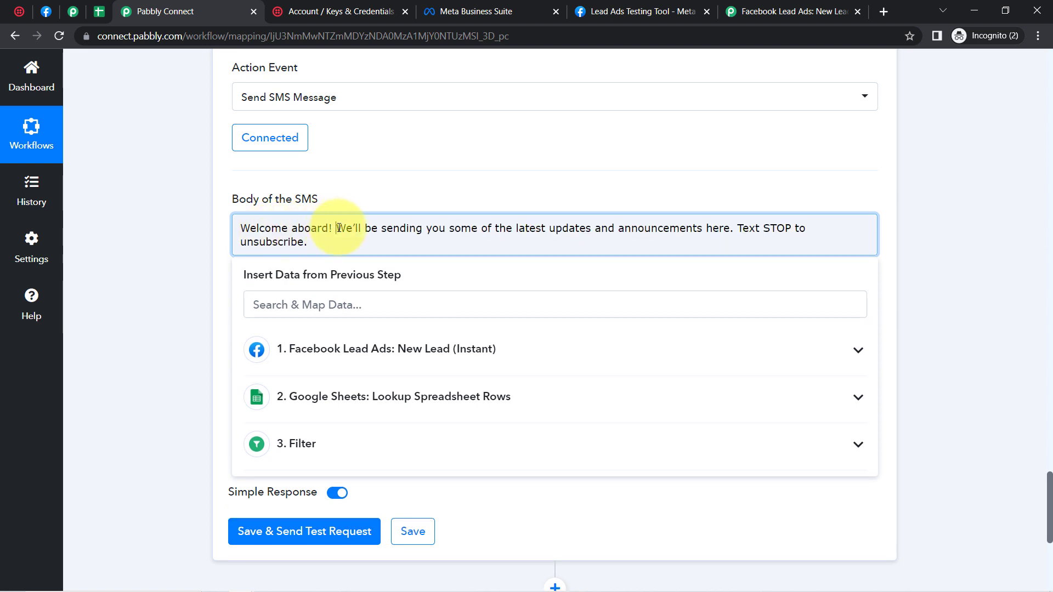
click(337, 228)
key(Return)
key(Return)
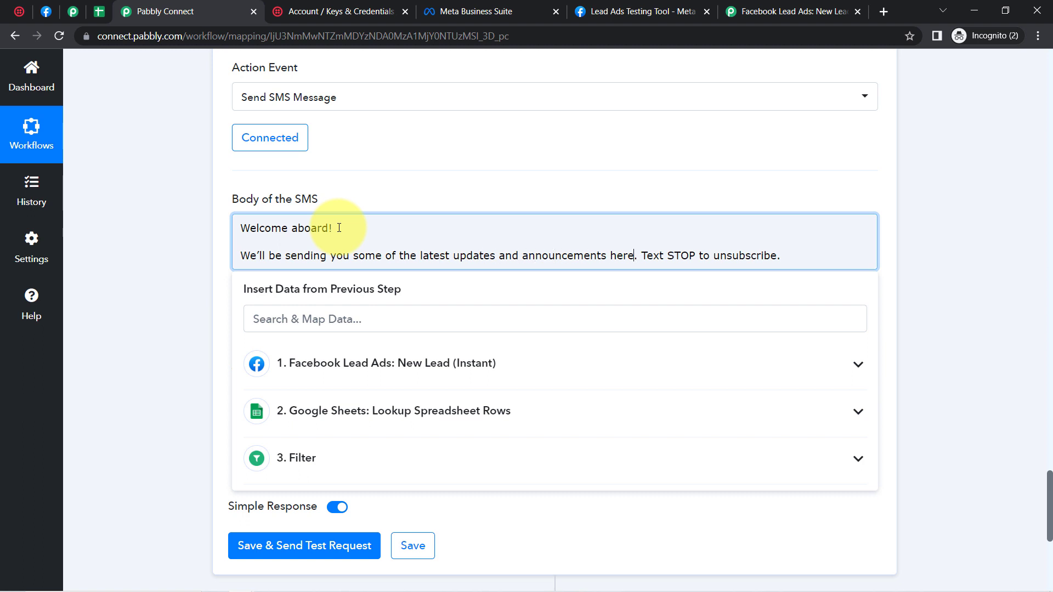
text(related )
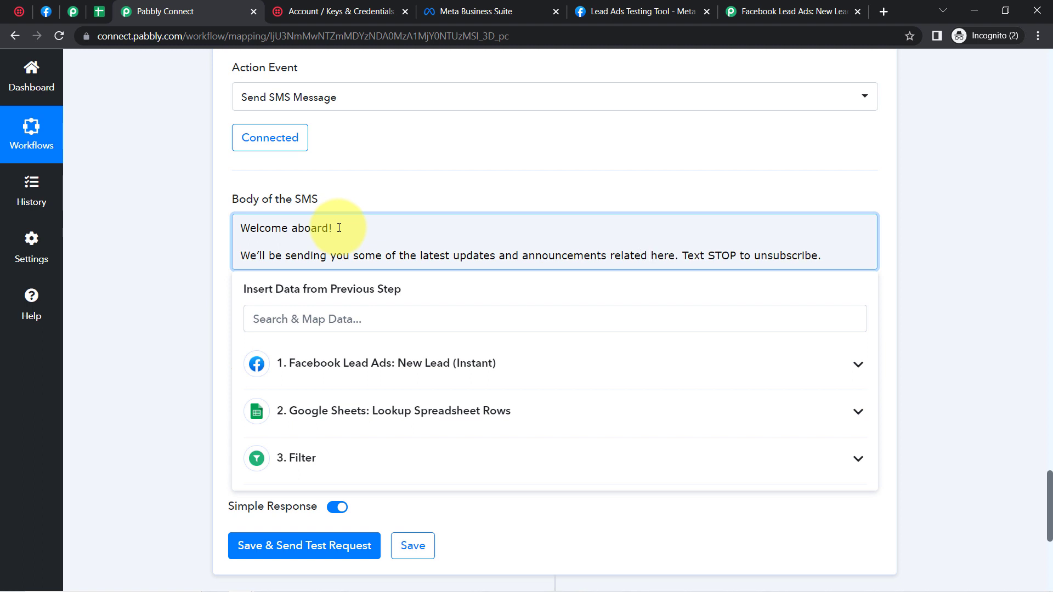
text(to ur School)
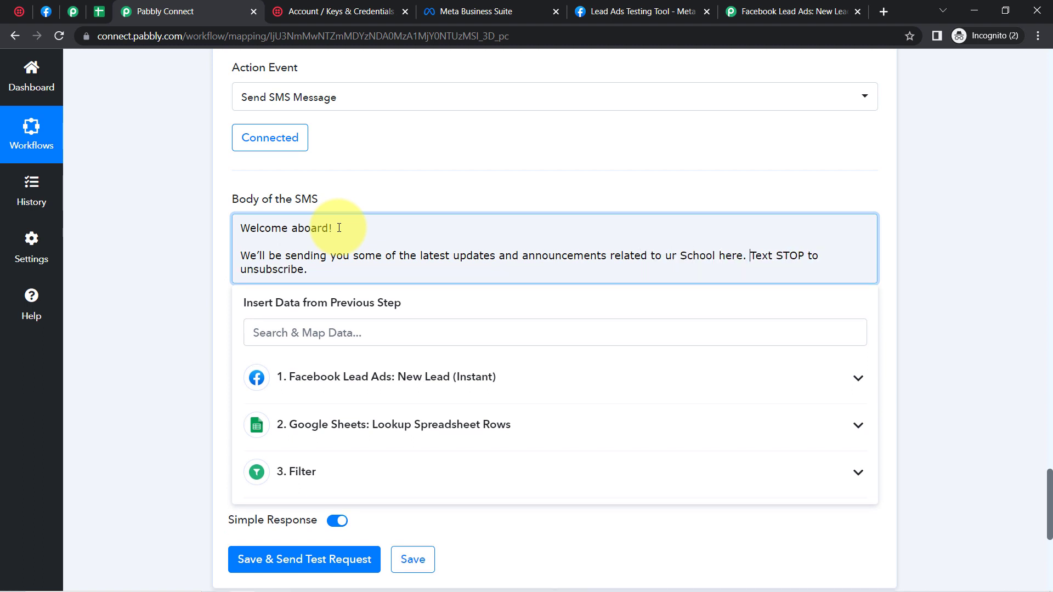
key(Return)
key(Return)
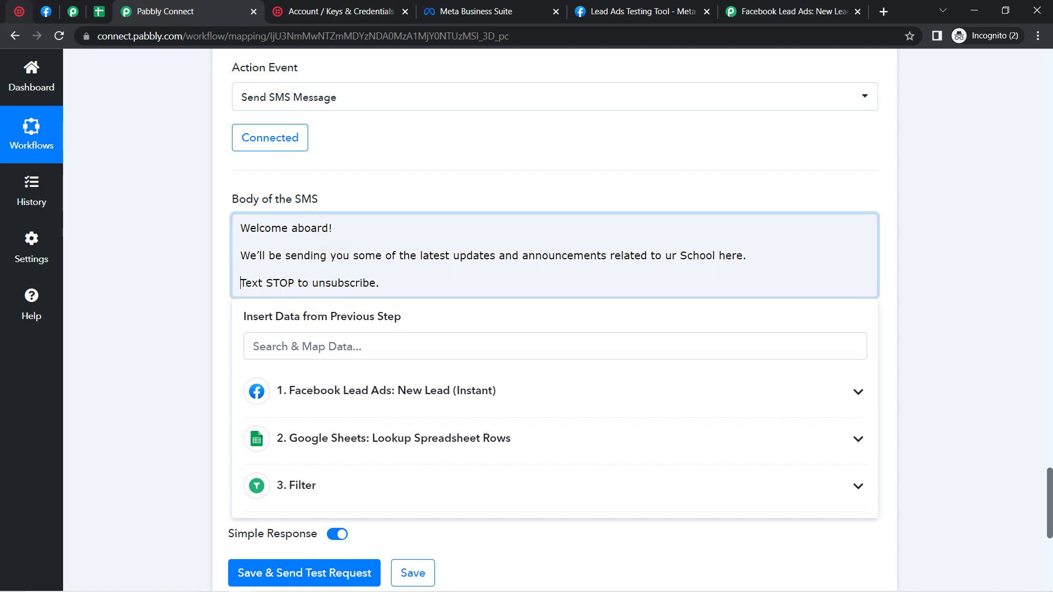
Step: Add a new line above 'Welcome aboard!' for the Hello greeting
click(187, 268)
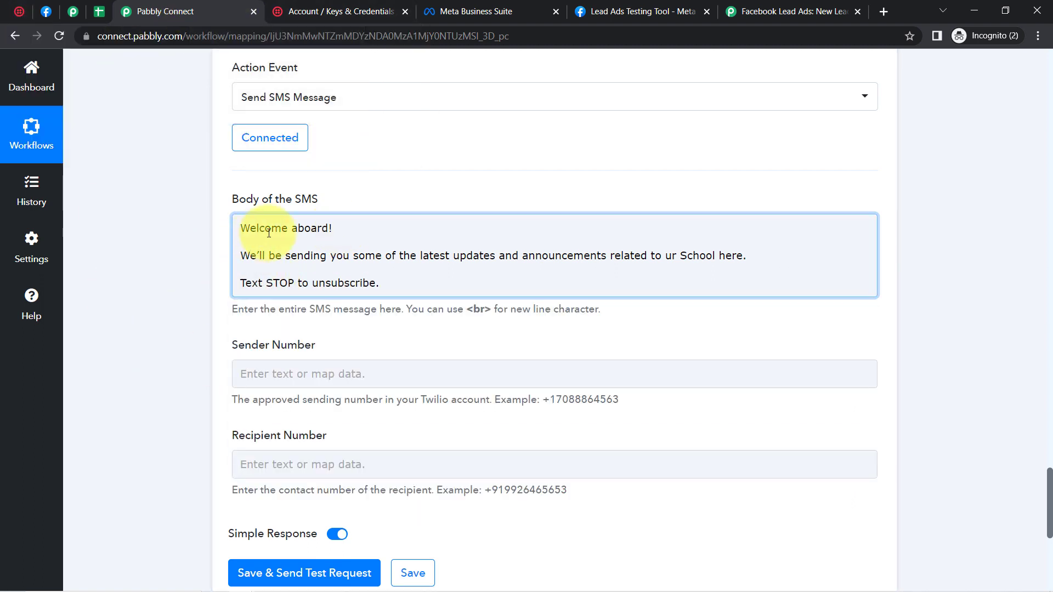
click(319, 273)
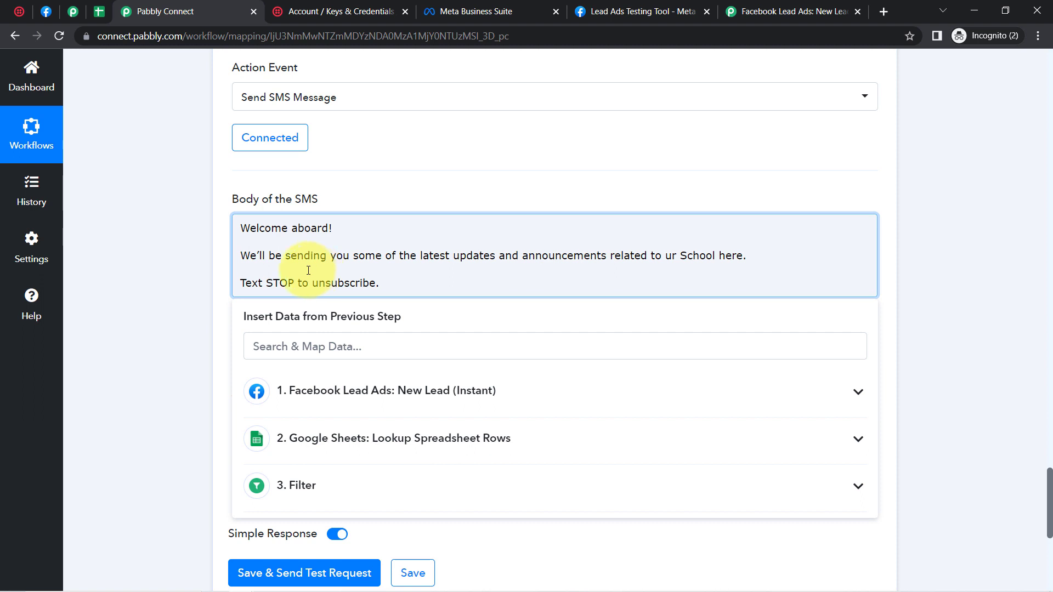
click(176, 269)
click(263, 229)
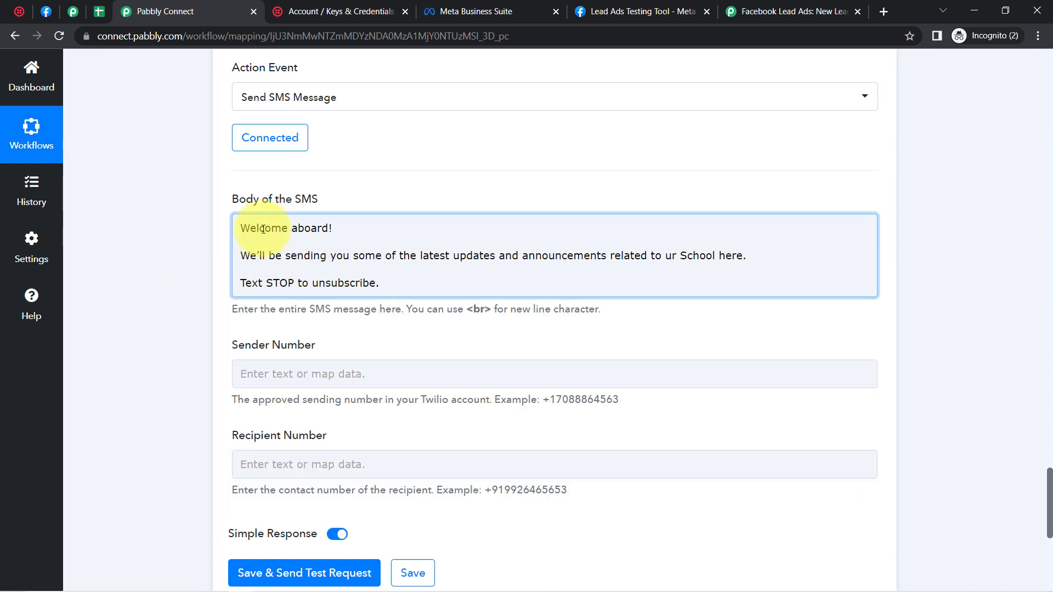
drag(263, 230, 362, 289)
click(362, 289)
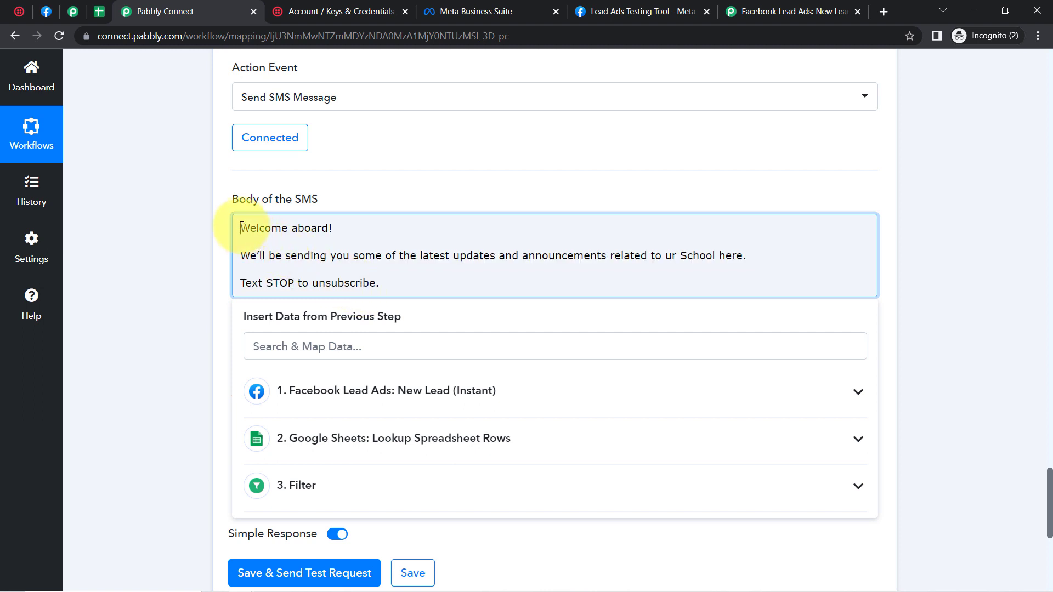
click(242, 227)
key(Return)
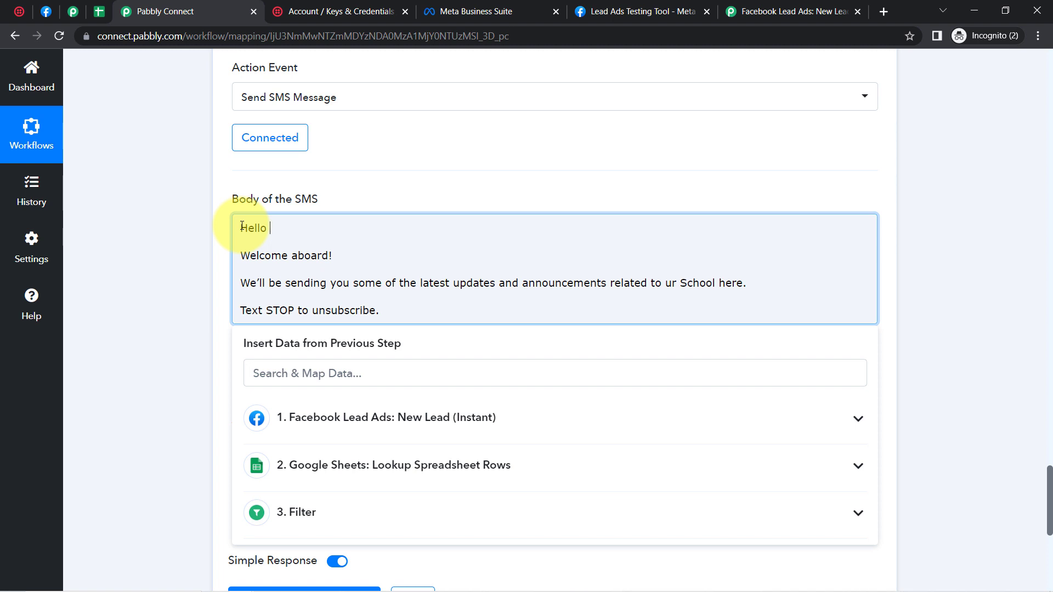
Step: Insert the lead's Res4 Name after Hello in the SMS body
click(284, 375)
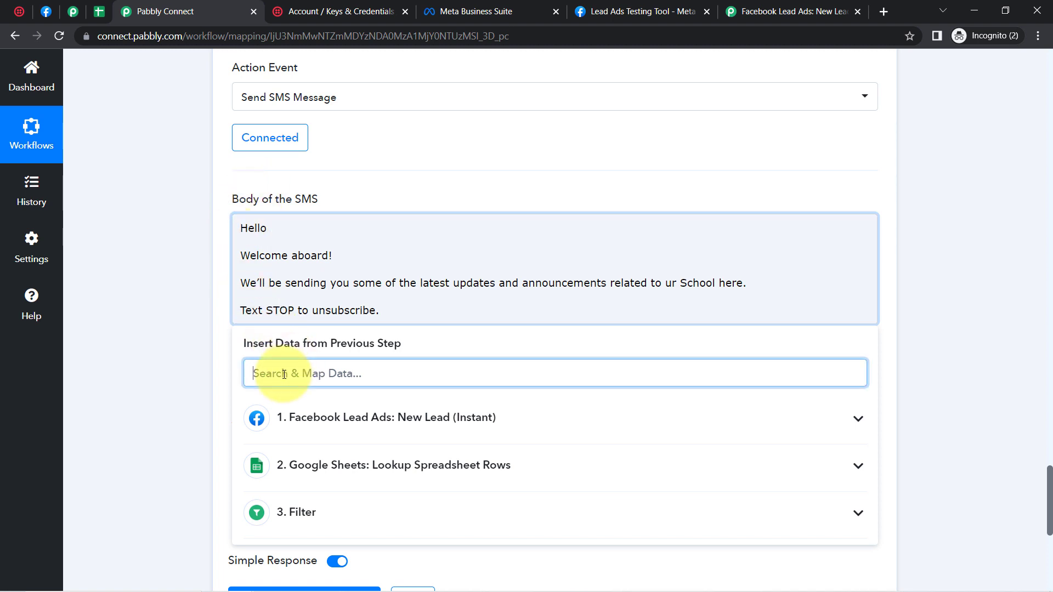
text(name)
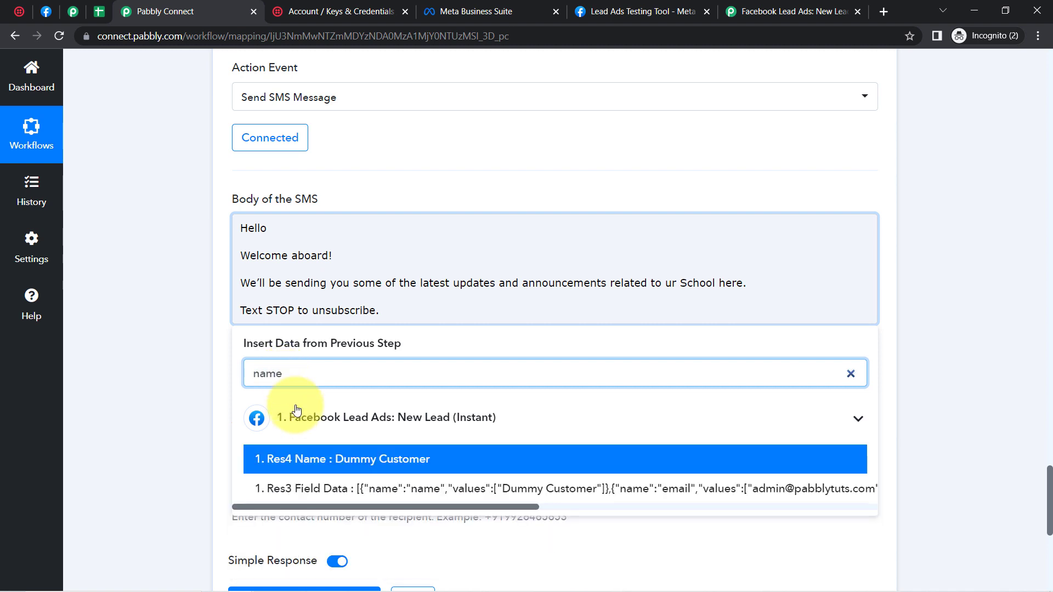
click(301, 461)
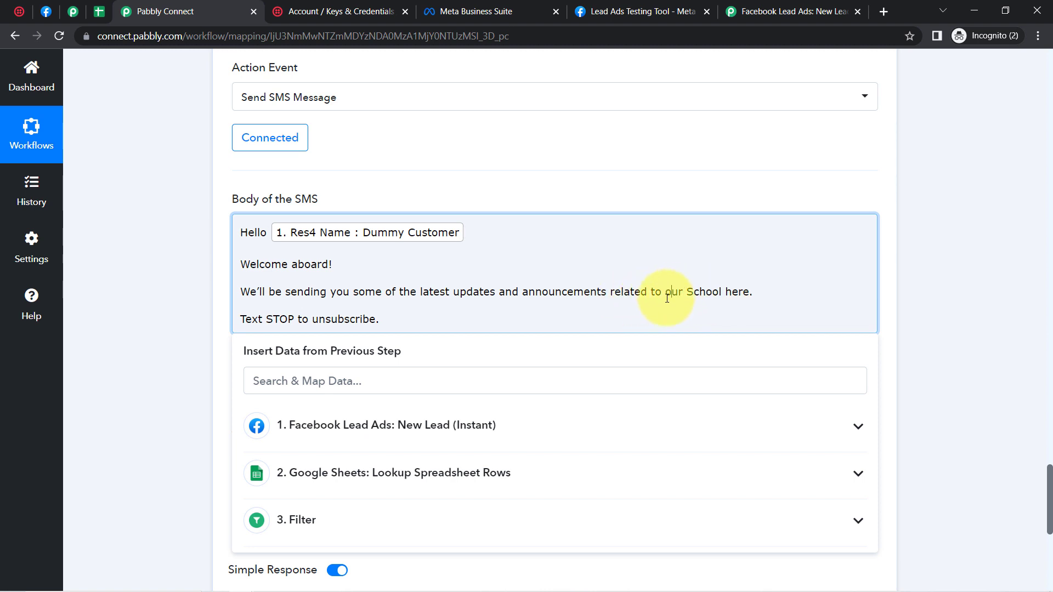
click(192, 305)
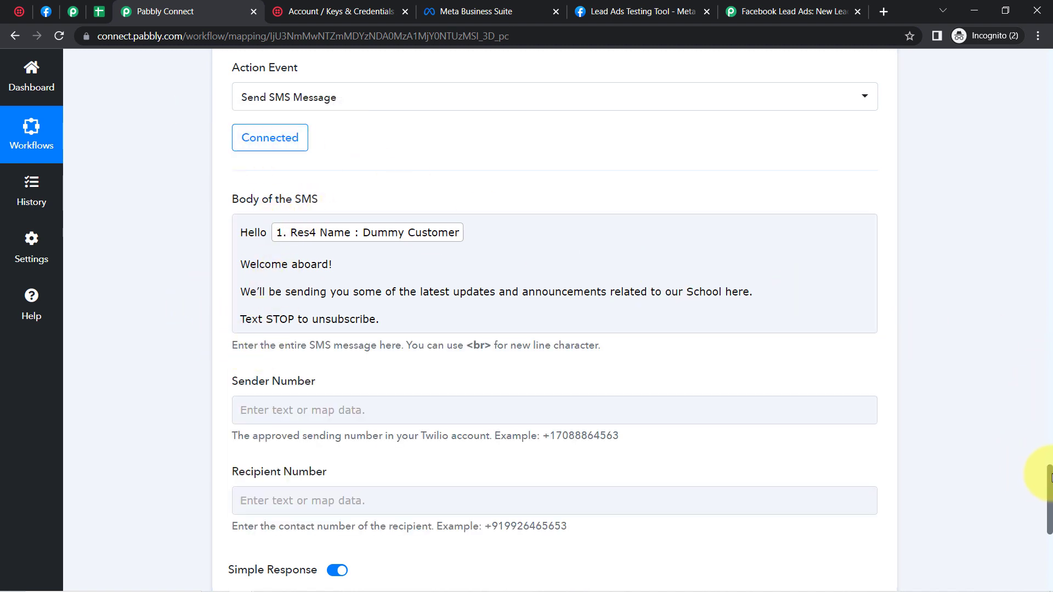
drag(1050, 480, 1050, 499)
drag(240, 207, 327, 212)
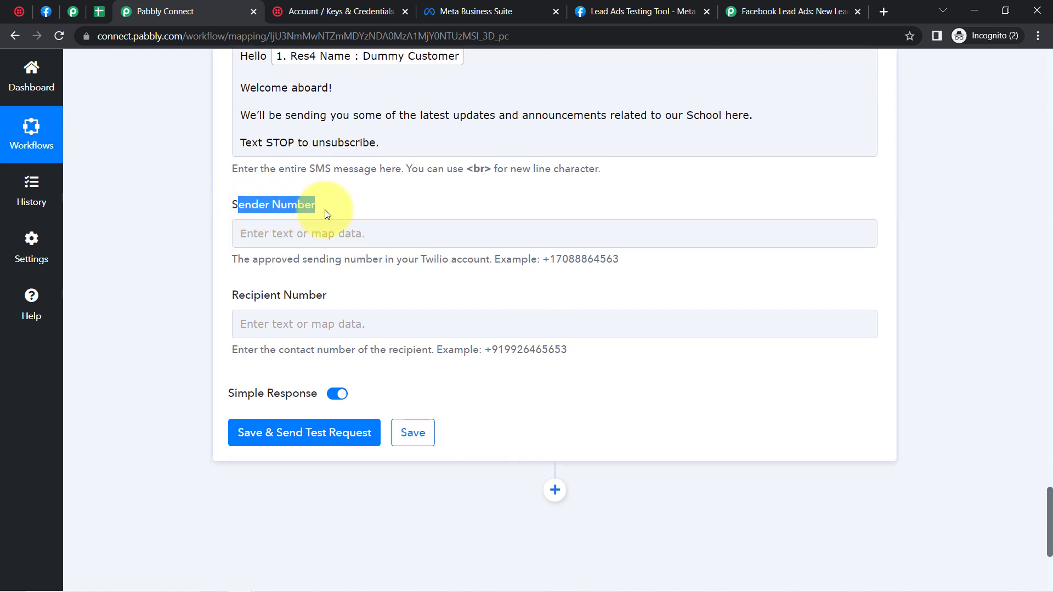
Step: Copy the My Twilio phone number from the Twilio Console's Account Info section
click(9, 13)
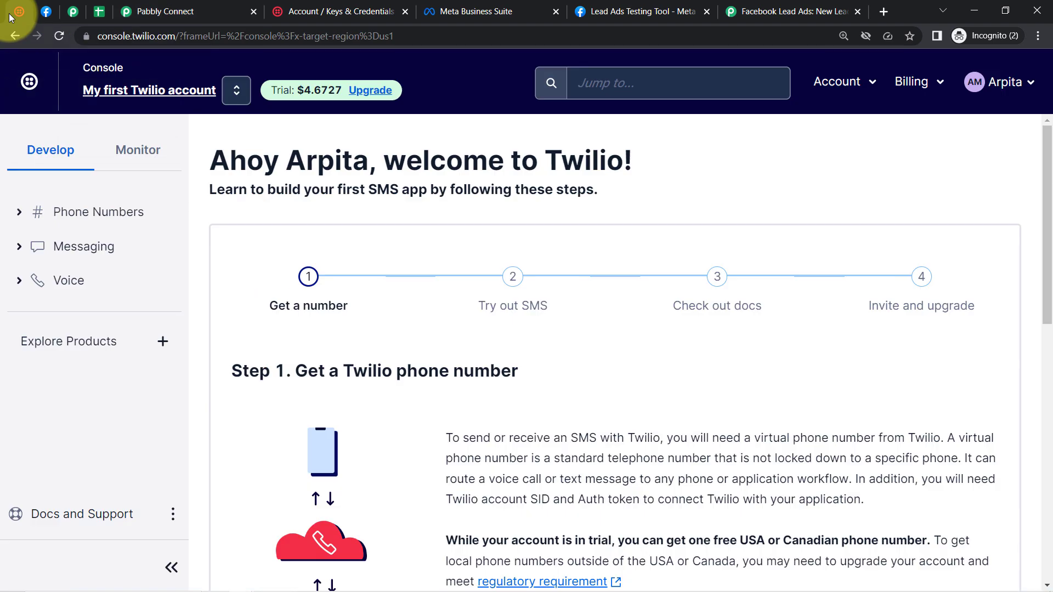
drag(1041, 165, 1049, 444)
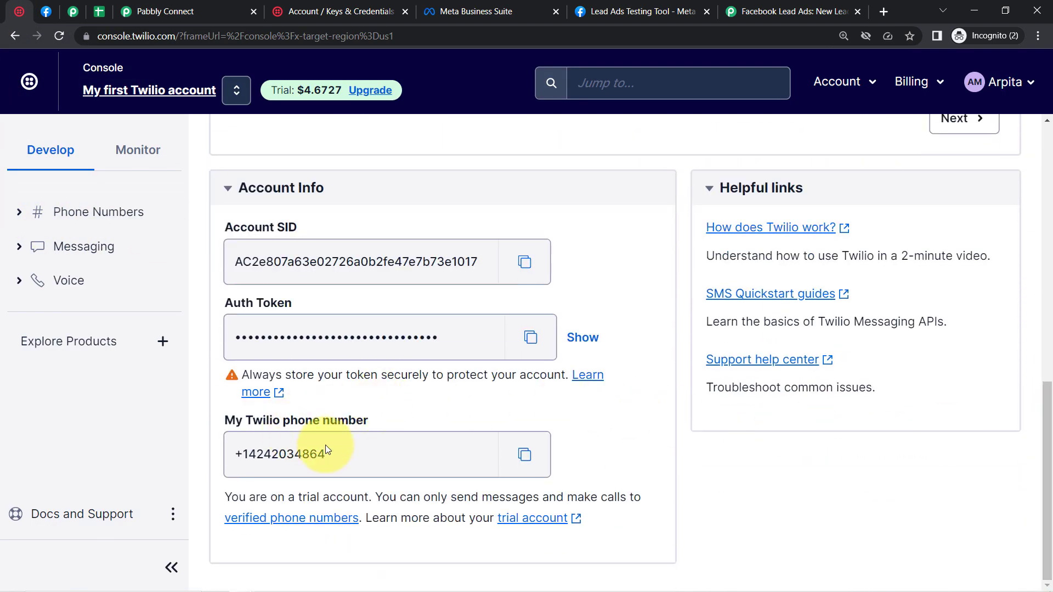
click(513, 454)
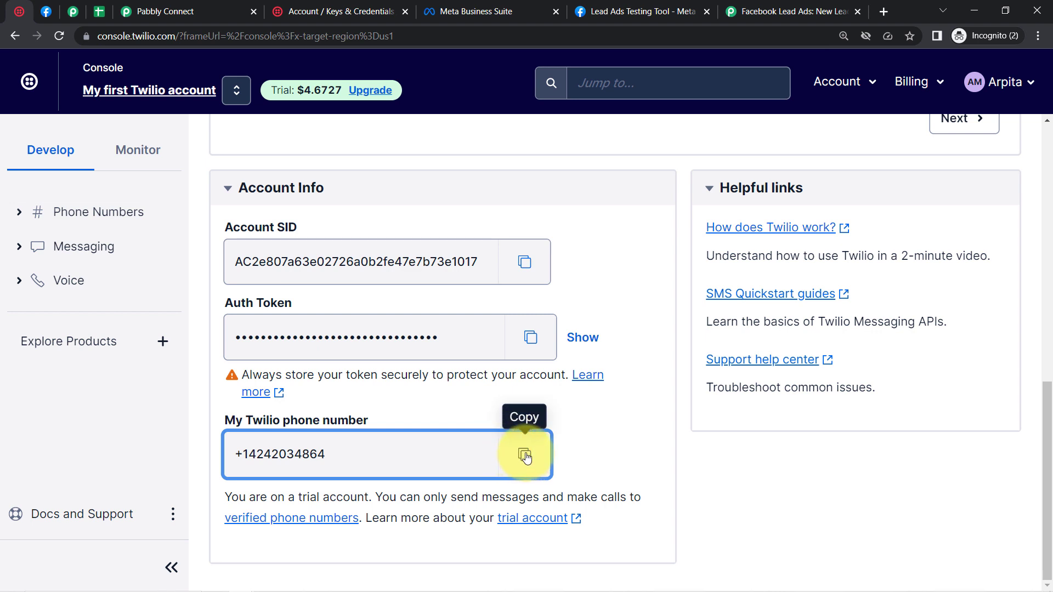
click(525, 455)
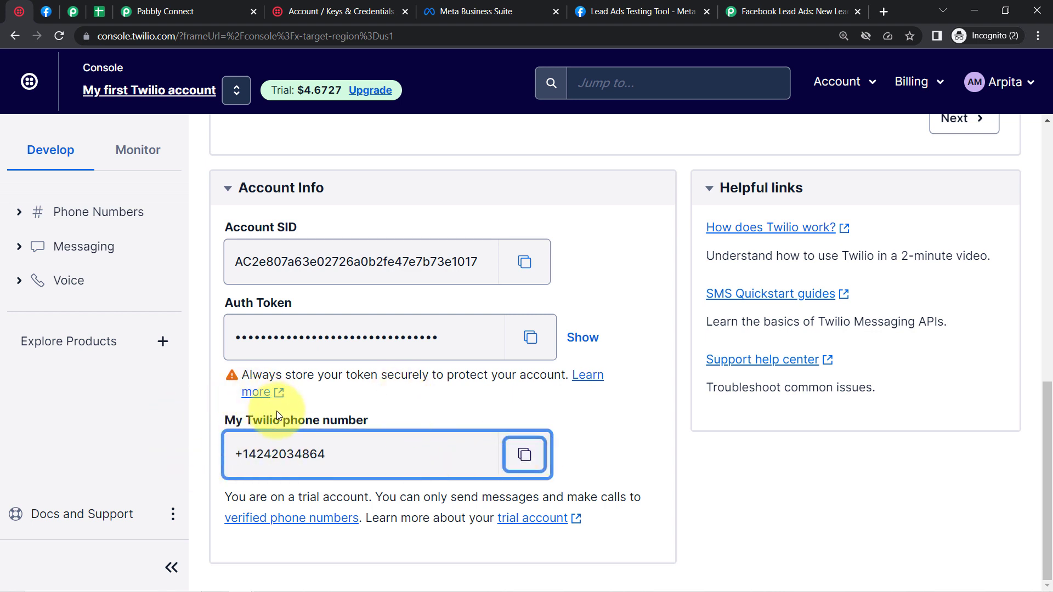
Step: Paste the copied Twilio number into the Sender Number field in Pabbly Connect
click(162, 11)
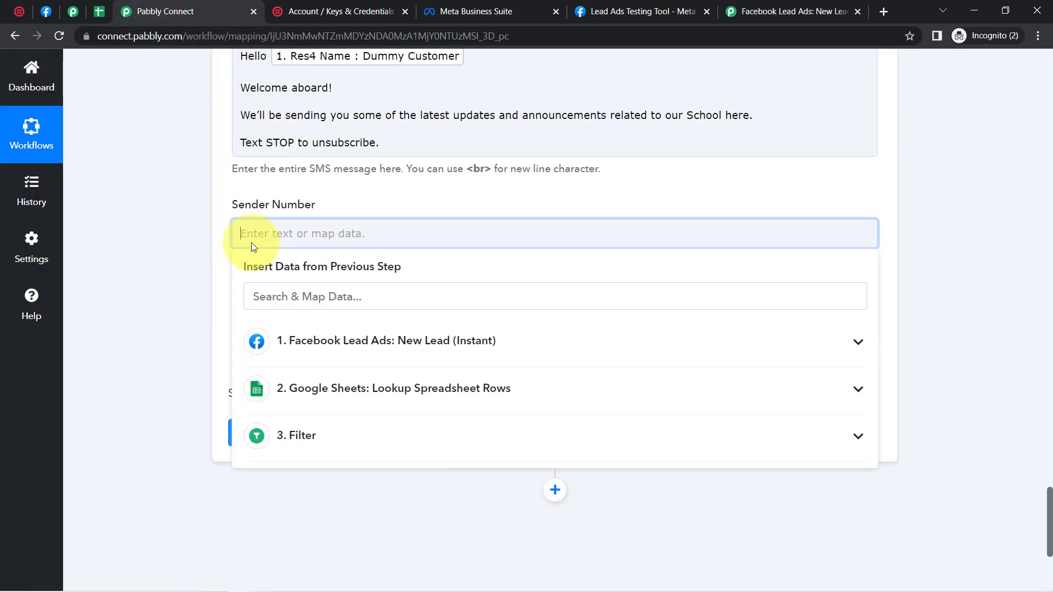
key(ctrl+v)
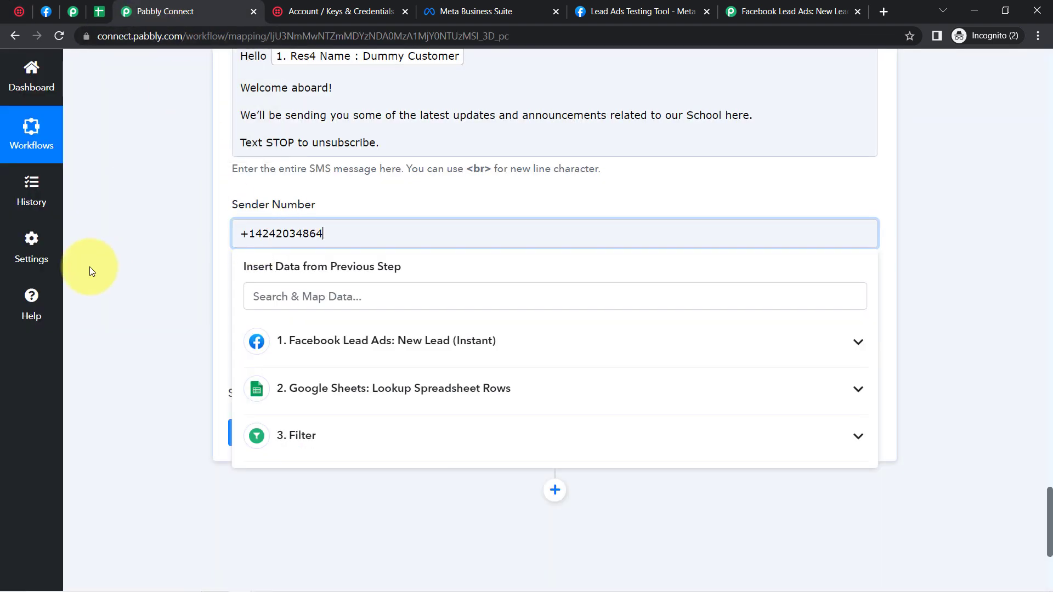
click(128, 271)
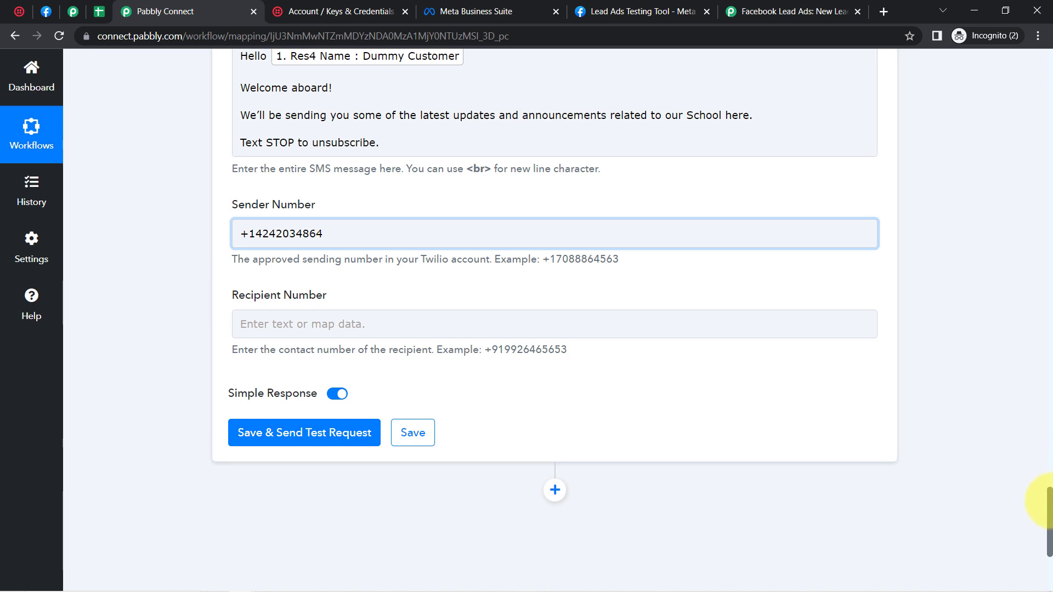
drag(1051, 505, 1052, 515)
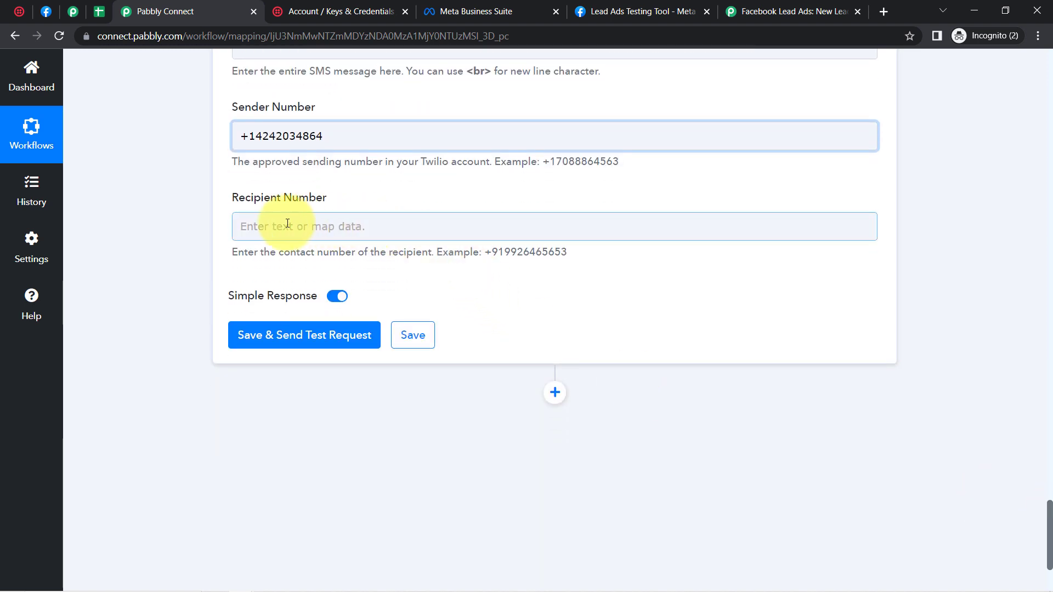
Step: Map the Facebook lead's Res4 Phone Number into Recipient Number, noting the country-code number format
click(255, 225)
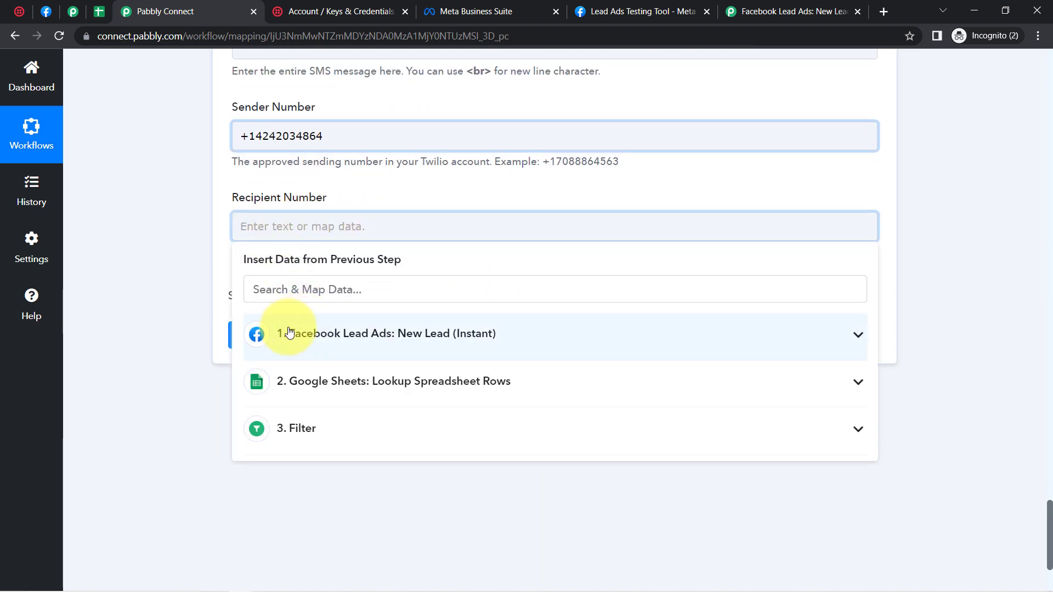
click(292, 332)
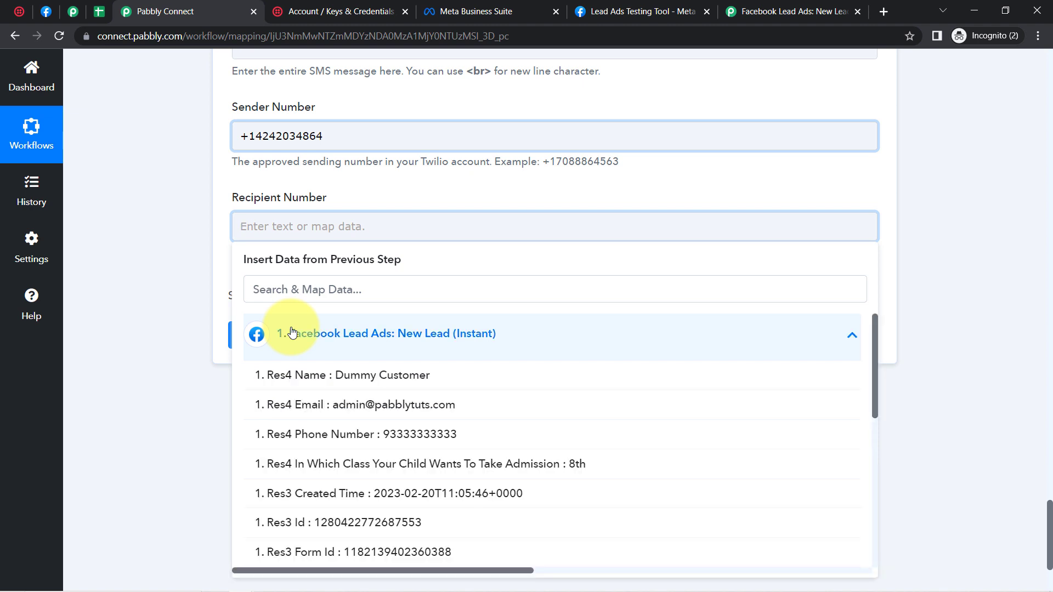
click(386, 436)
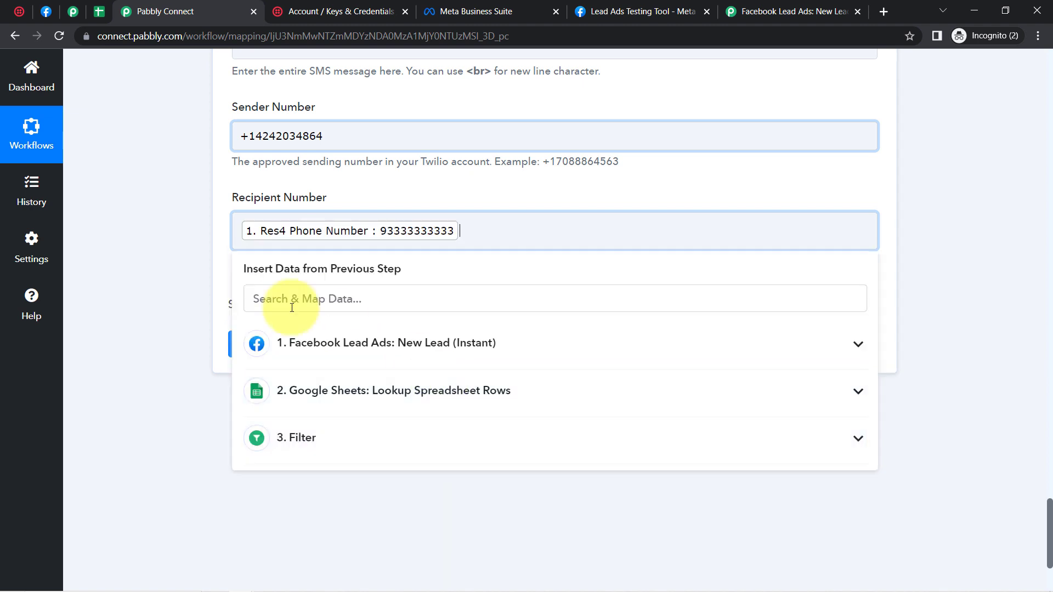
click(152, 301)
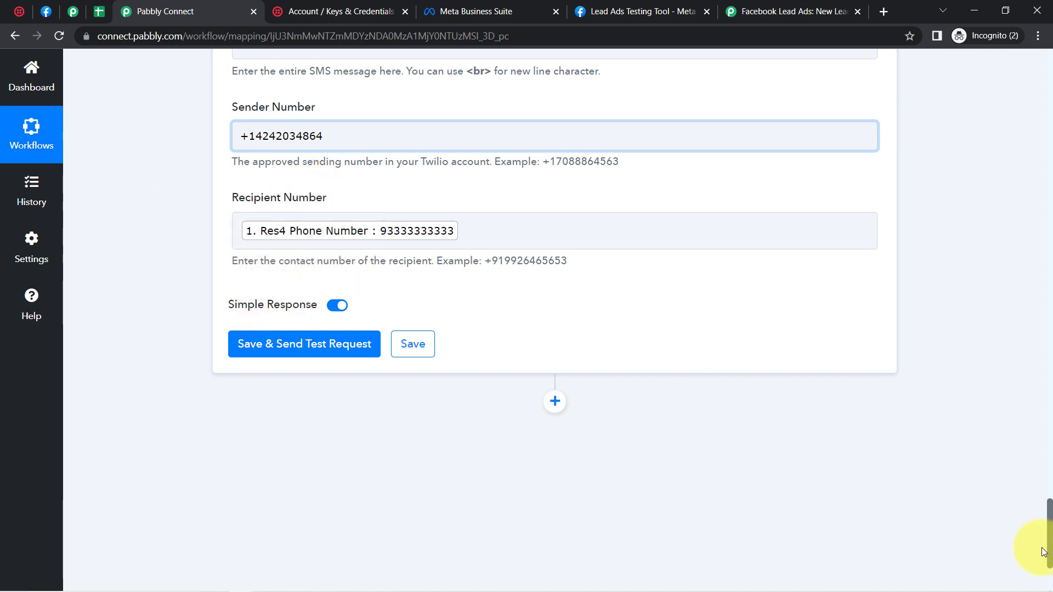
drag(1045, 534, 1050, 504)
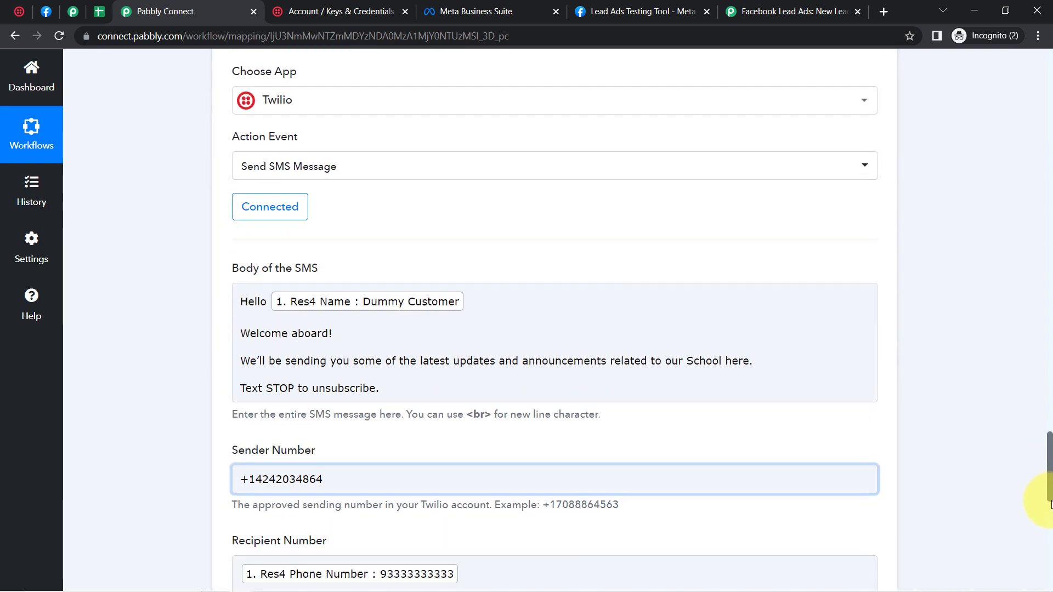
scroll(1042, 494, down, 7)
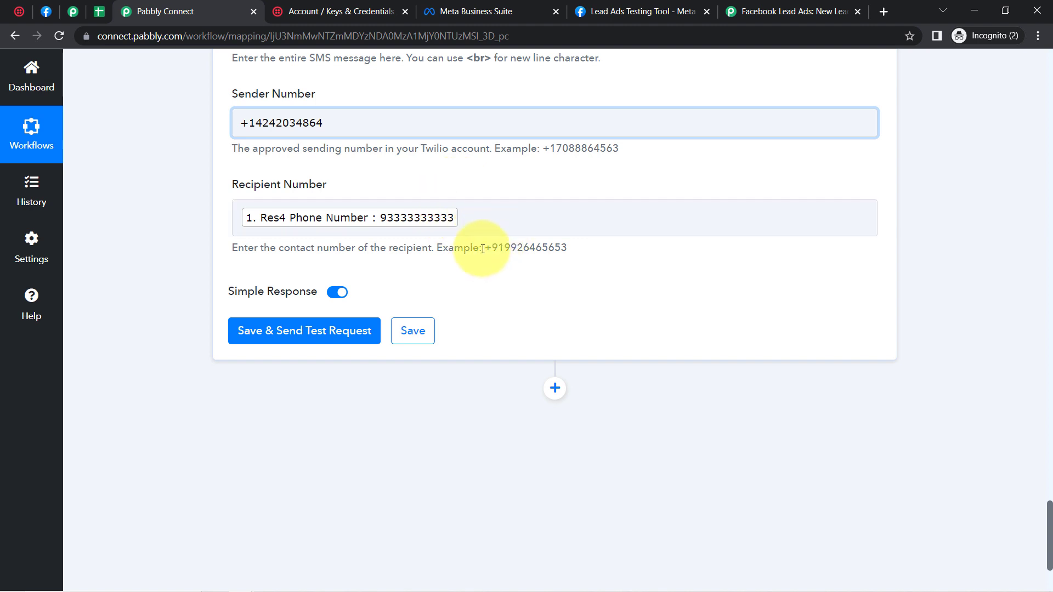
drag(485, 248, 576, 259)
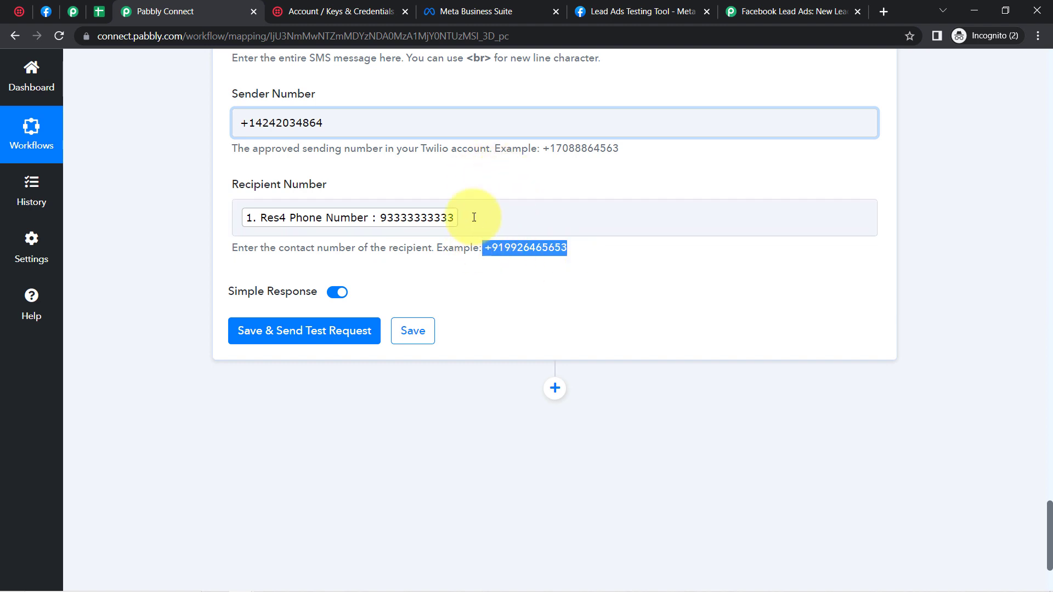
click(483, 247)
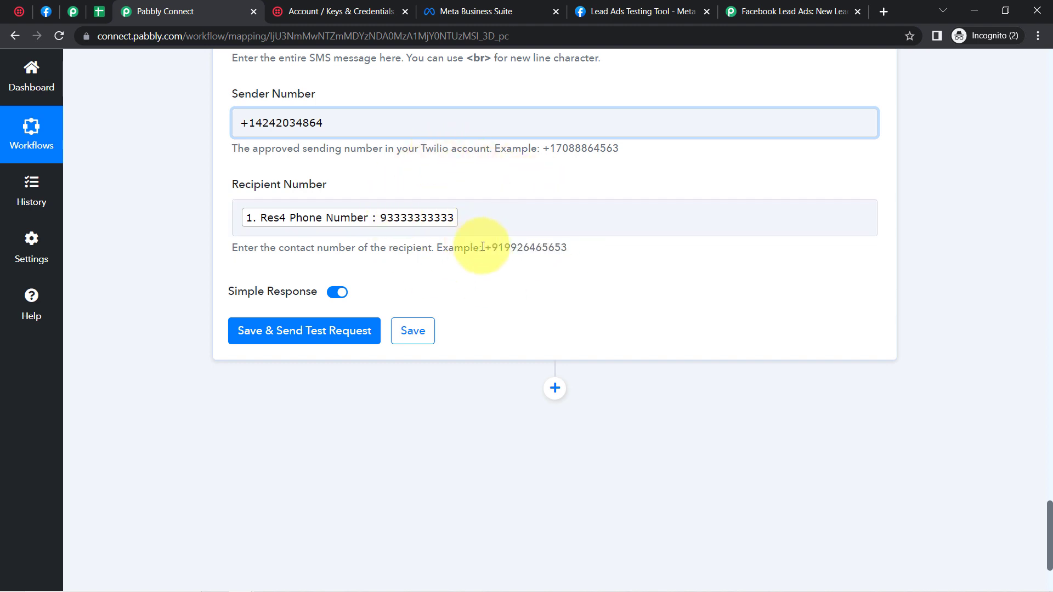
drag(484, 247, 557, 262)
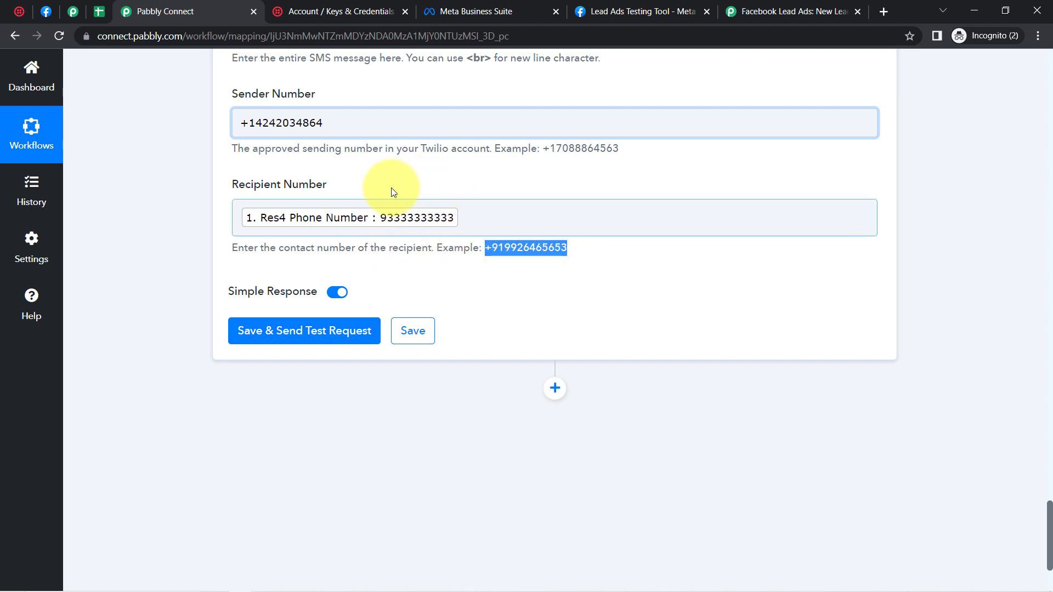
click(238, 222)
Step: Prefix the recipient's mapped phone number with '+'
text(+)
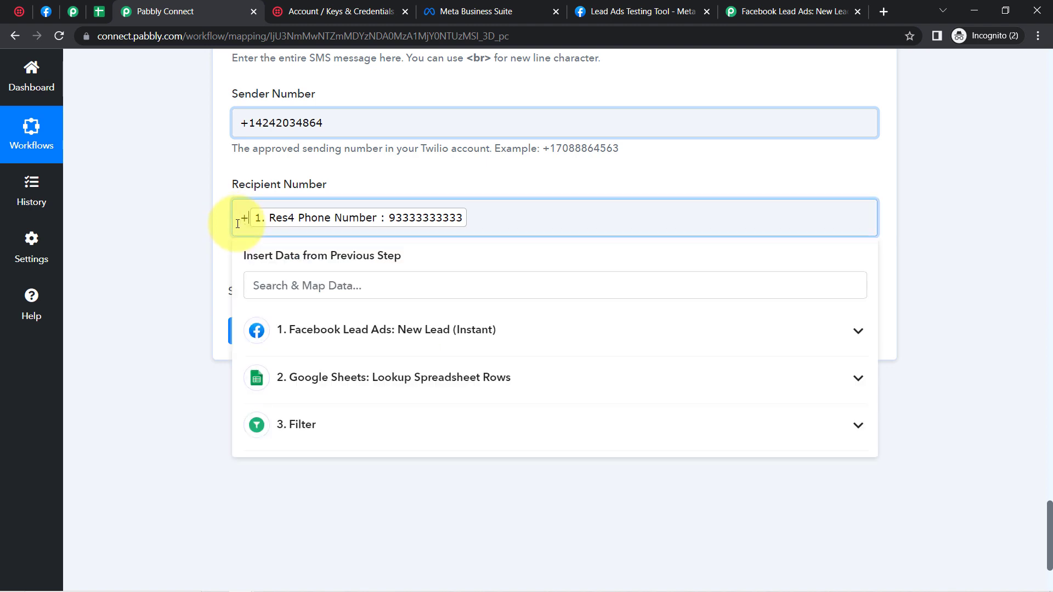
click(196, 245)
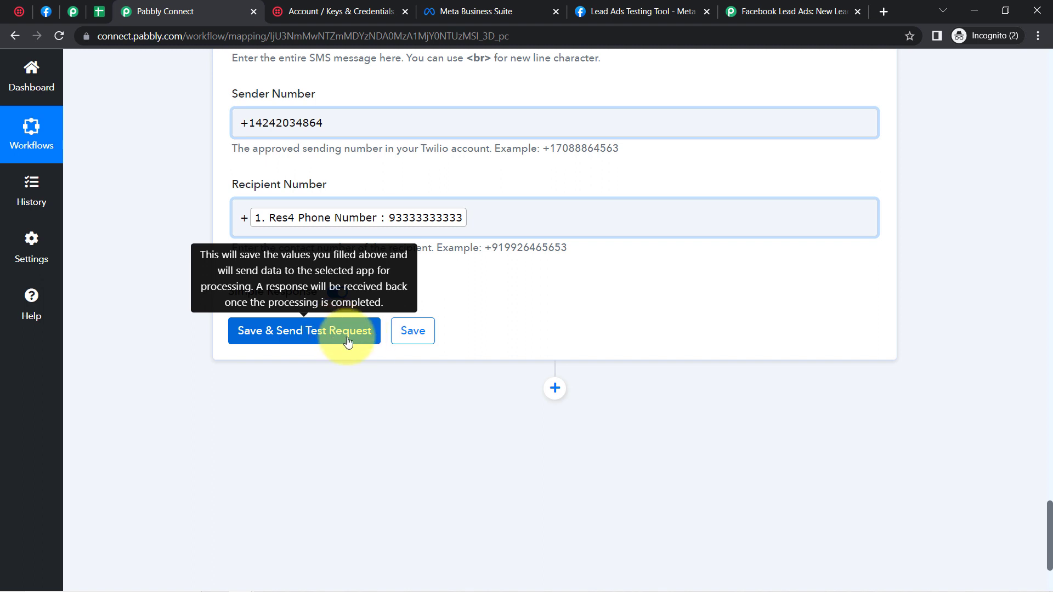
click(506, 224)
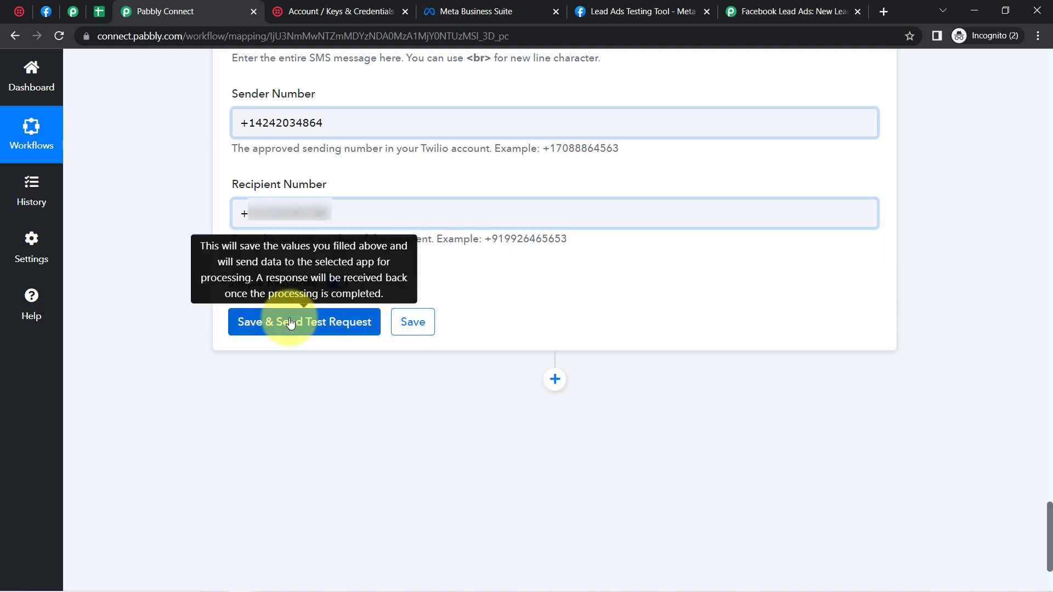
Step: Save and send a test SMS, reviewing the response's sent body and outbound-api direction
click(289, 322)
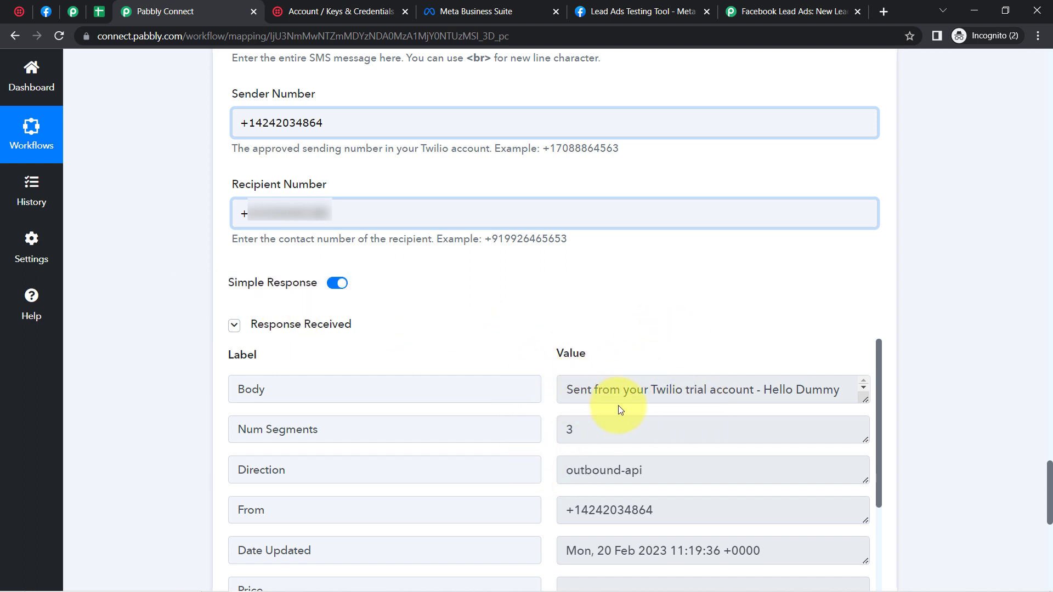
drag(589, 391, 700, 390)
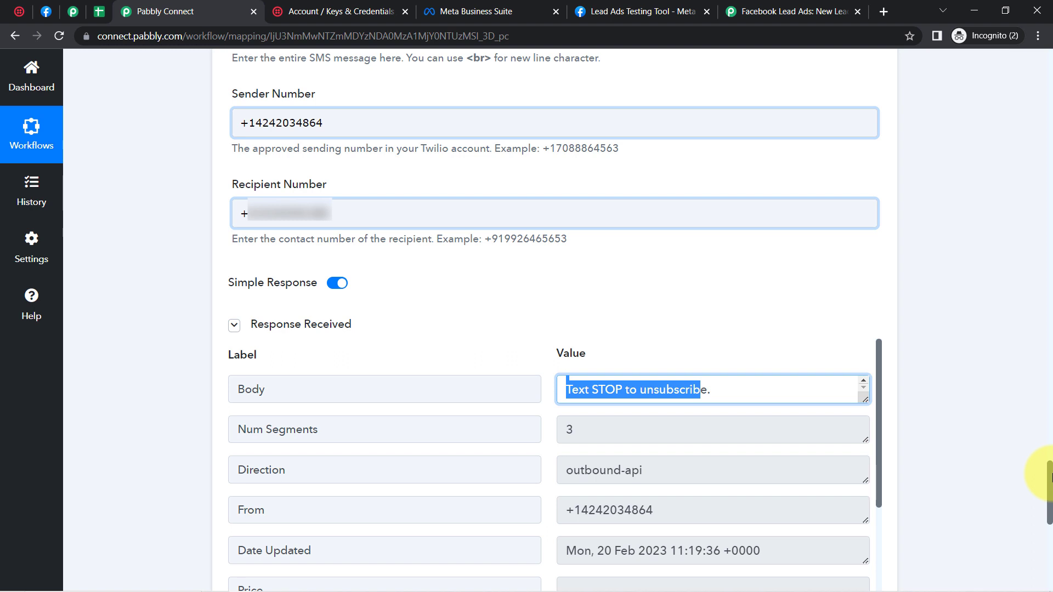
click(197, 271)
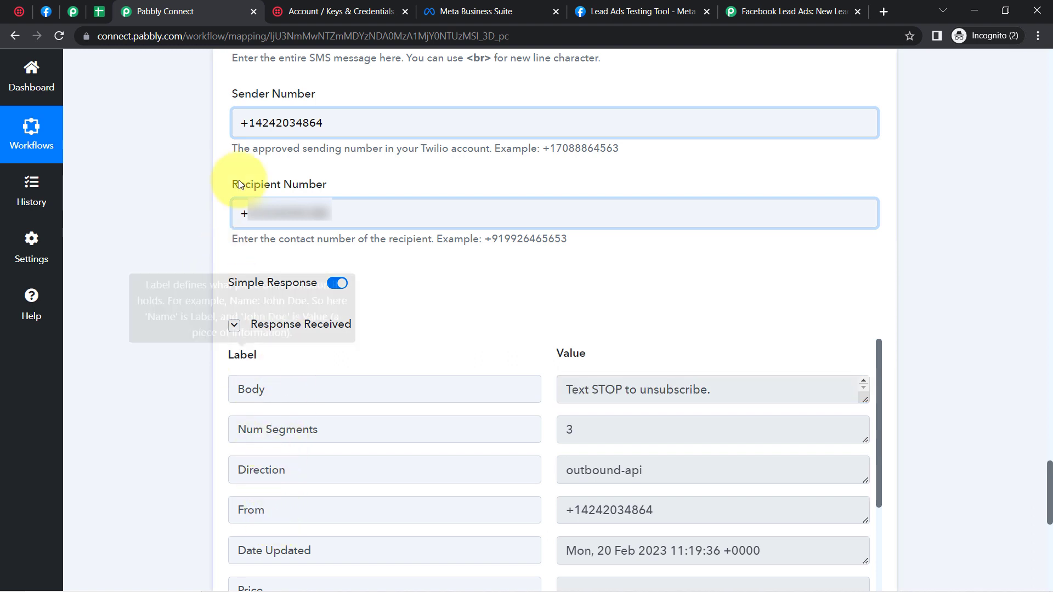
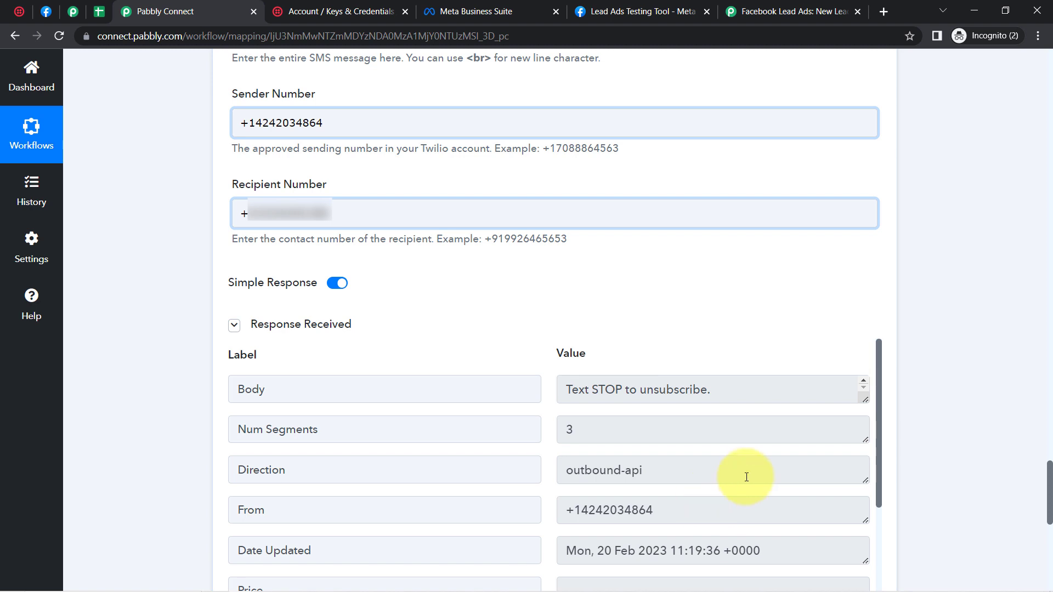
Step: Review the leads spreadsheet and the lookup's 'Data not found' response in the workflow
scroll(1049, 498, up, 14)
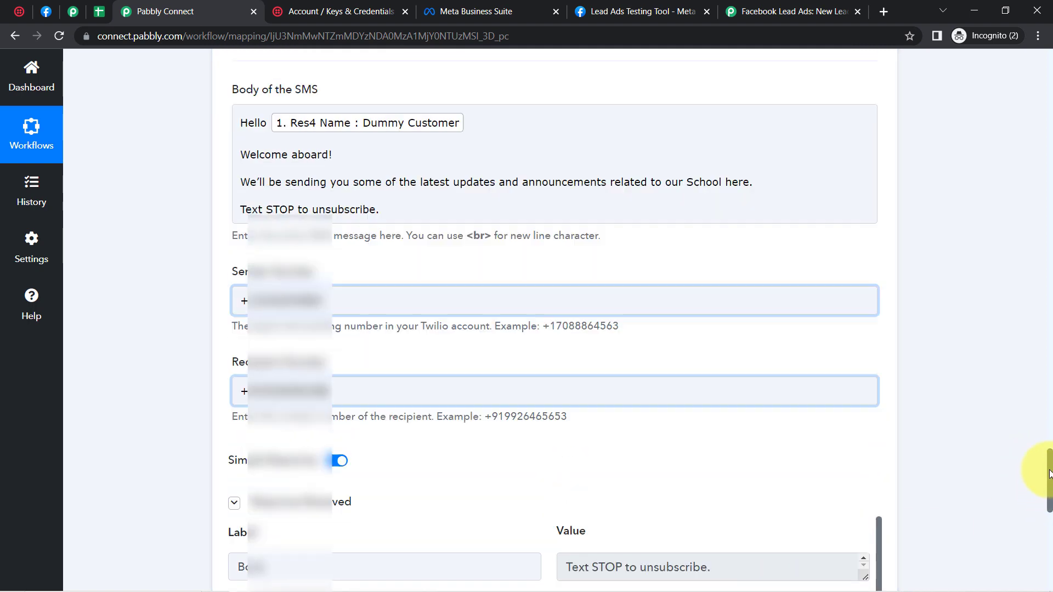
scroll(1022, 404, up, 2)
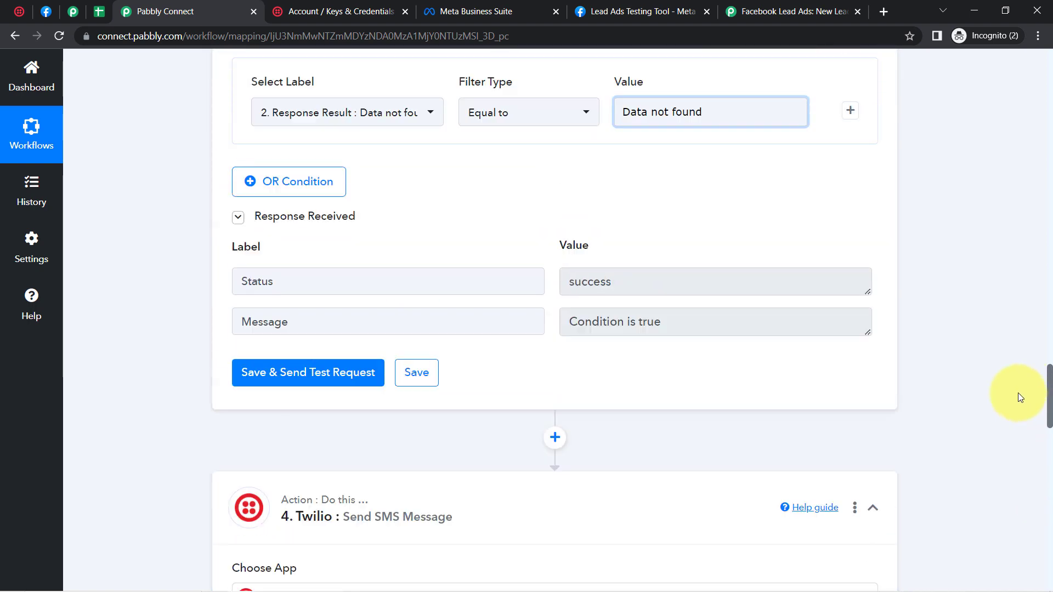
scroll(1019, 393, up, 2)
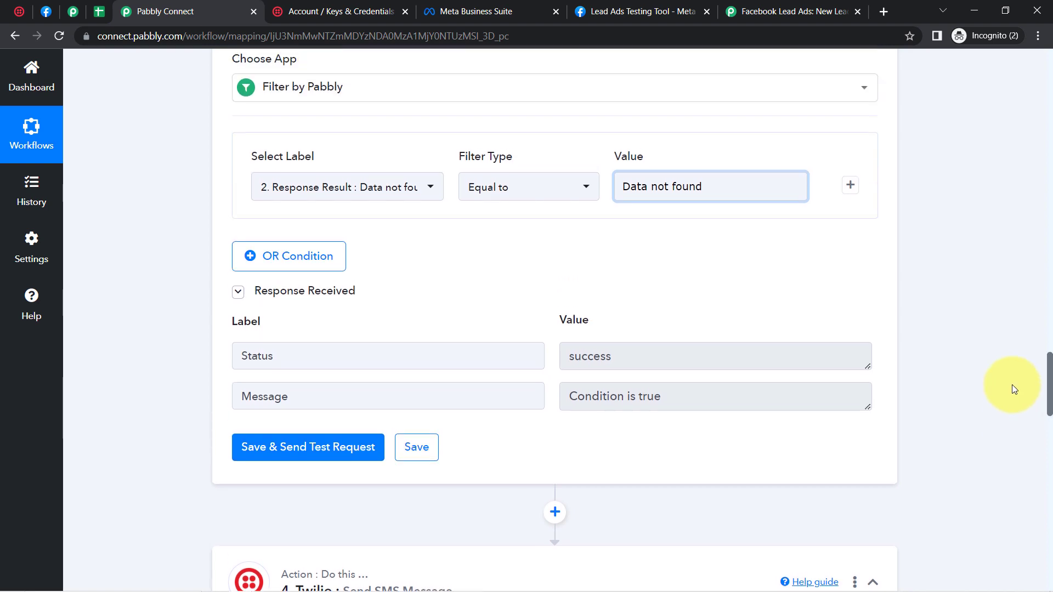
scroll(1009, 380, up, 20)
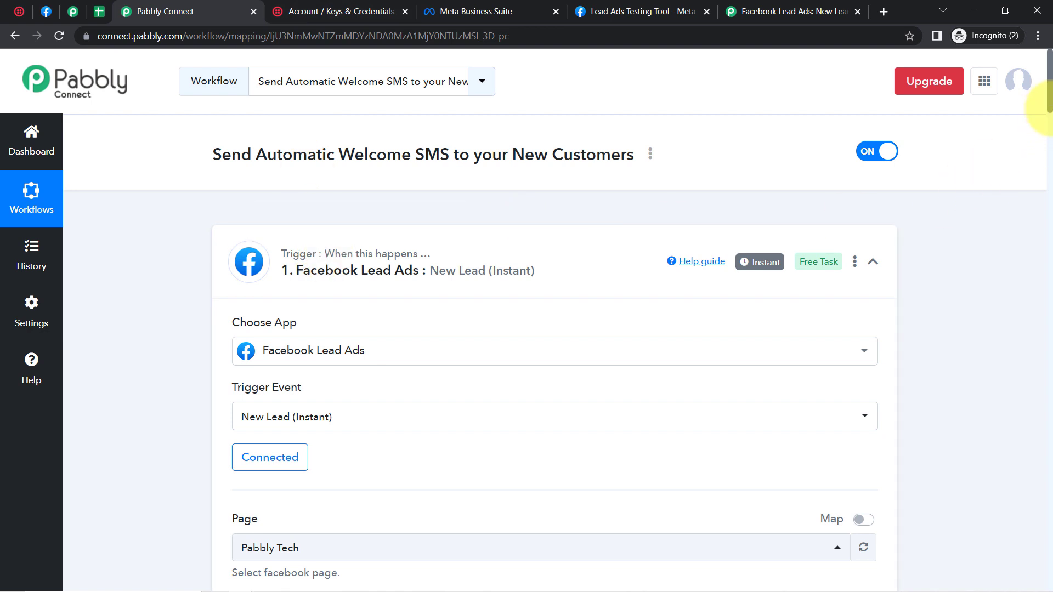
scroll(1049, 104, down, 1)
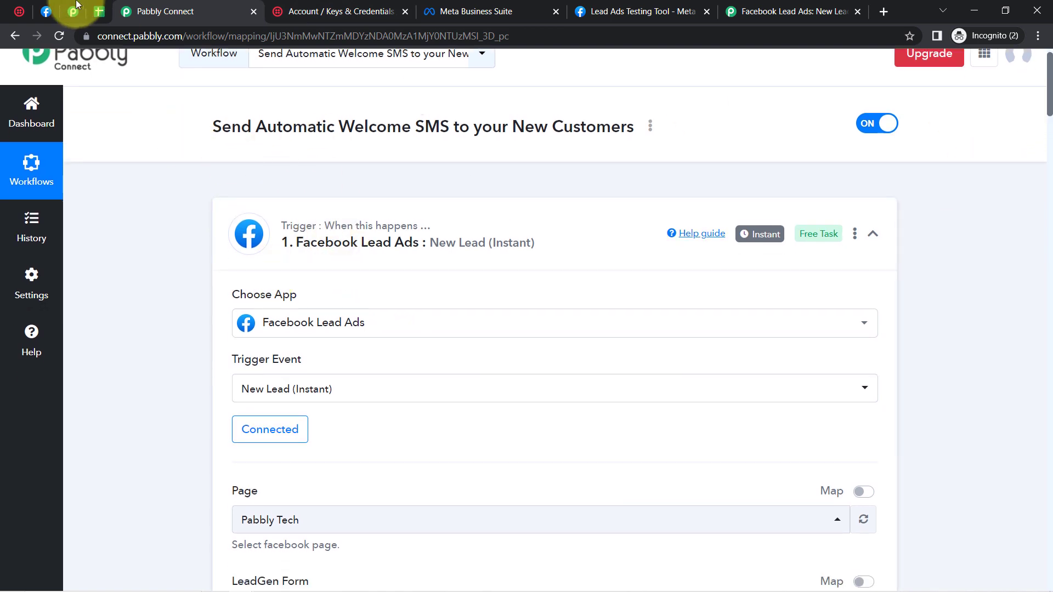
click(96, 10)
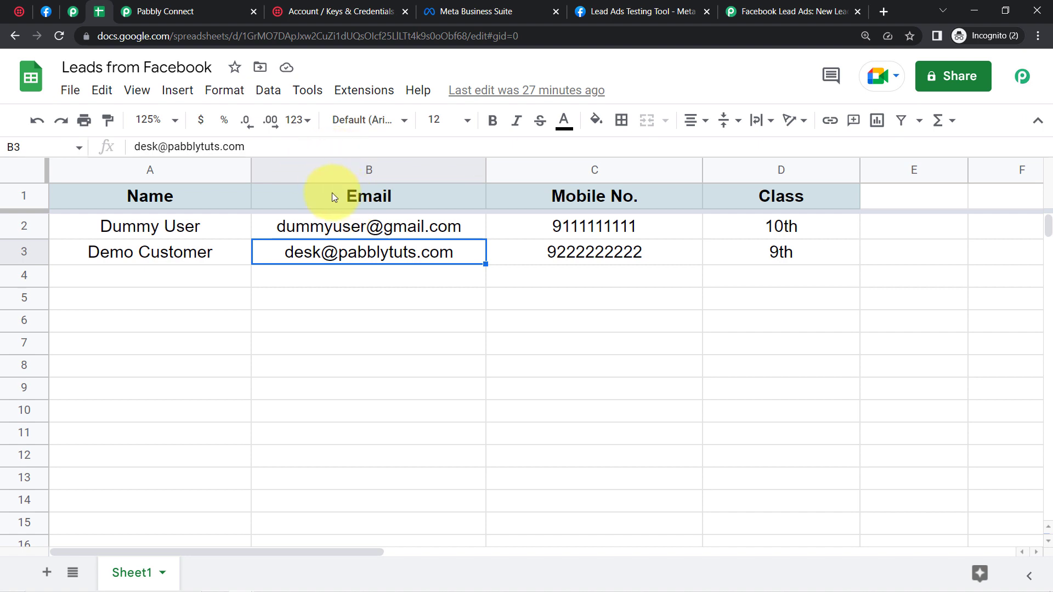
click(168, 6)
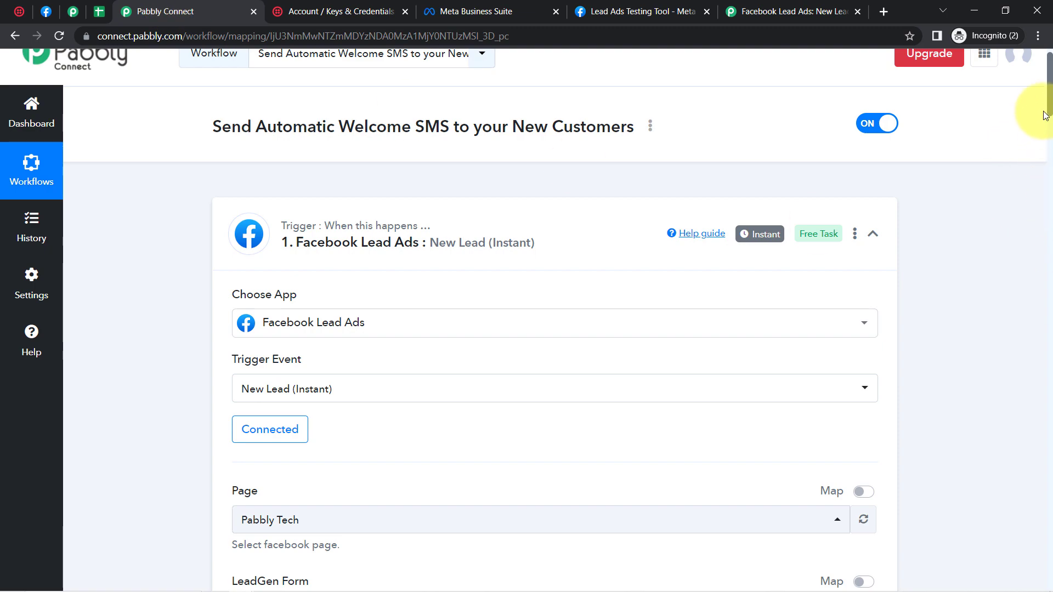
drag(1051, 107, 1051, 350)
triple_click(663, 343)
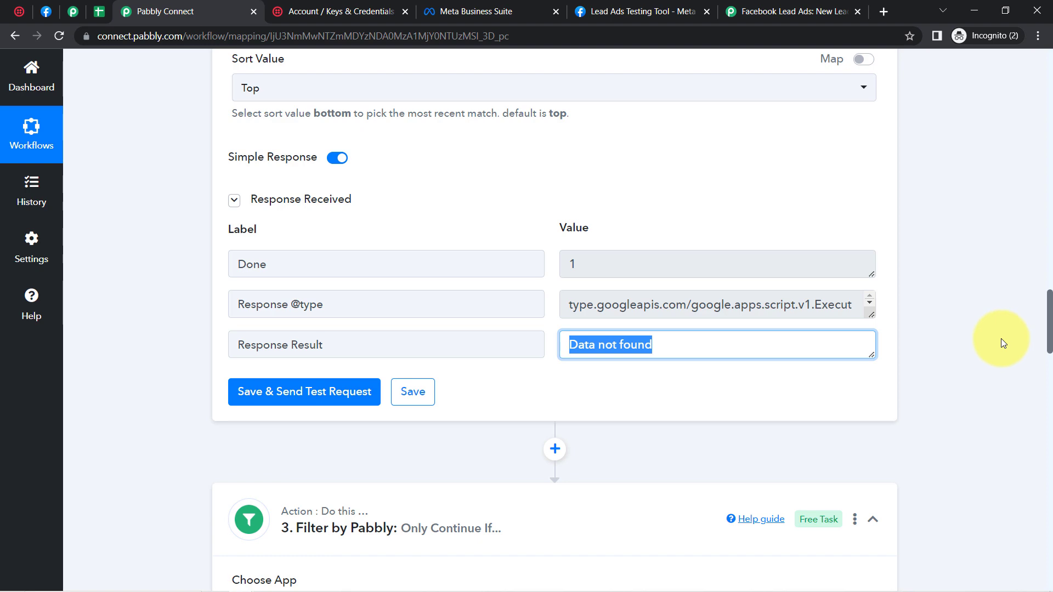
drag(1048, 335, 1043, 137)
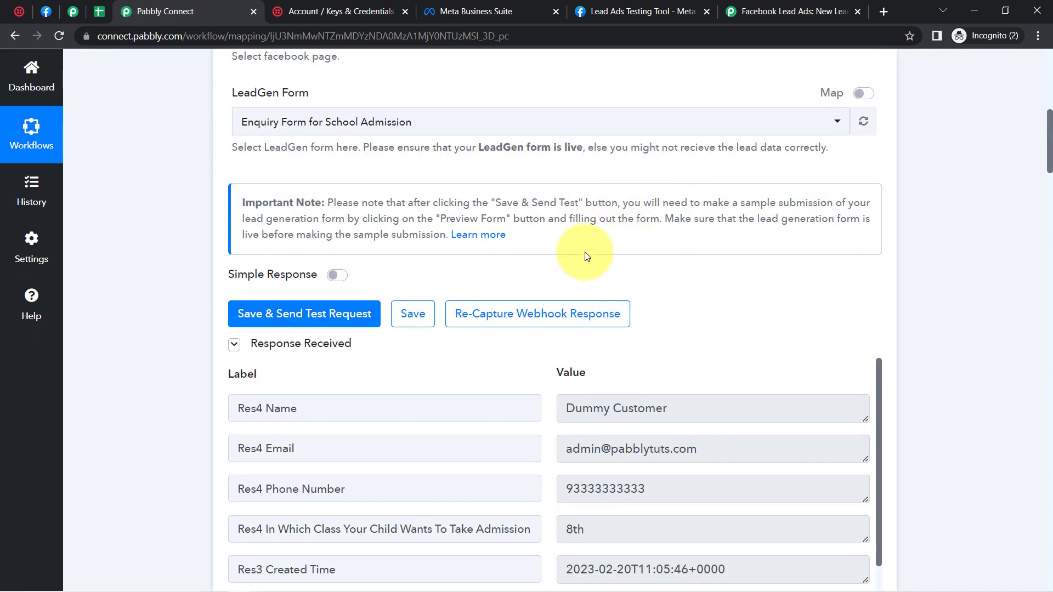
Step: Re-capture the Facebook Lead Ads trigger's webhook response and bring up the Leads from Facebook sheet
click(509, 312)
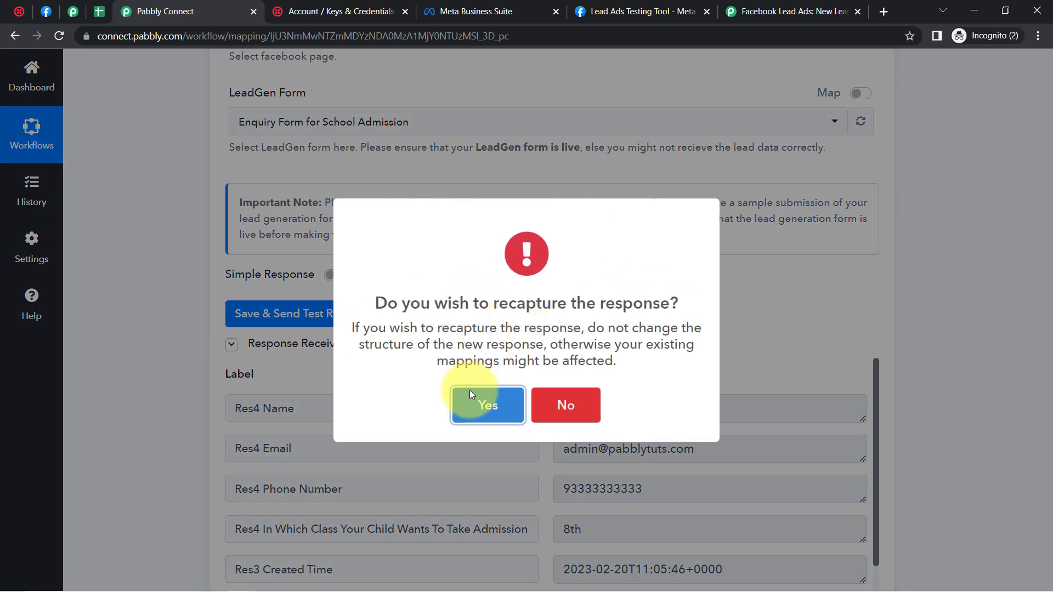
click(471, 408)
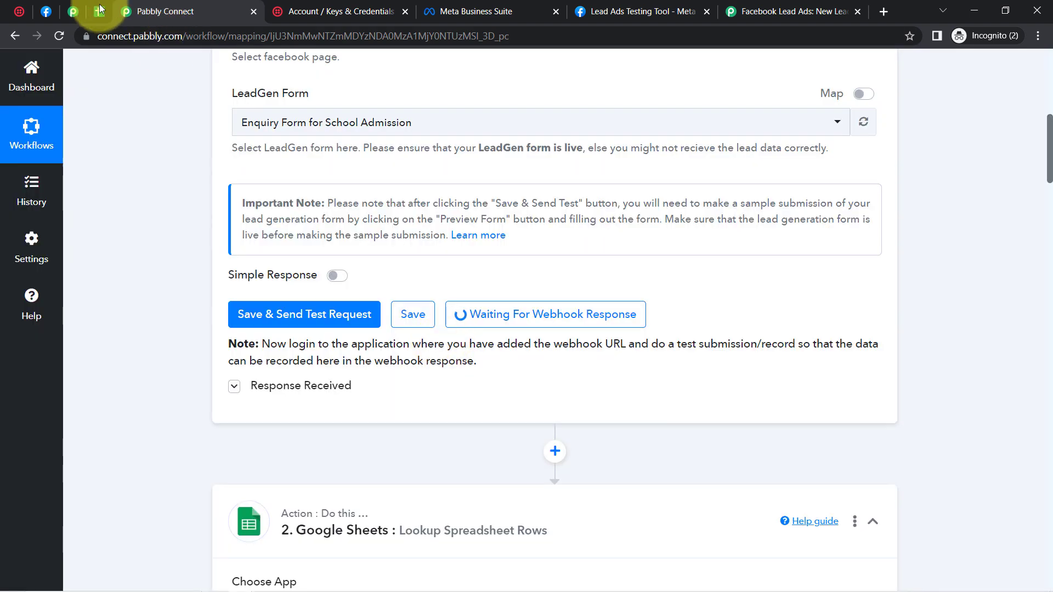
click(99, 12)
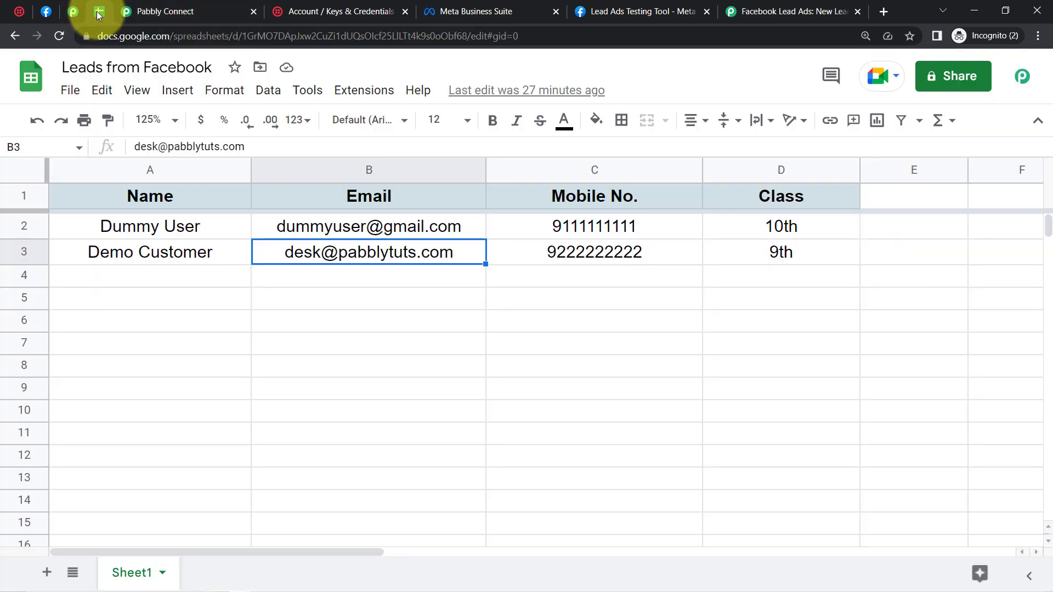
Step: Select the email in cell B3 of the second lead row, then return to the Lead Ads Testing Tool
triple_click(311, 255)
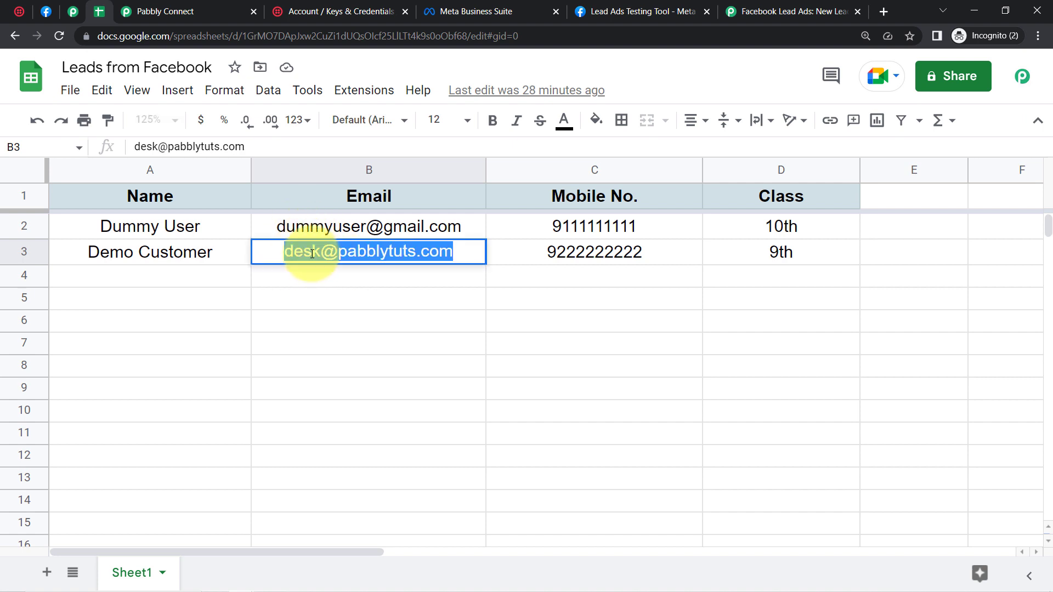
triple_click(339, 252)
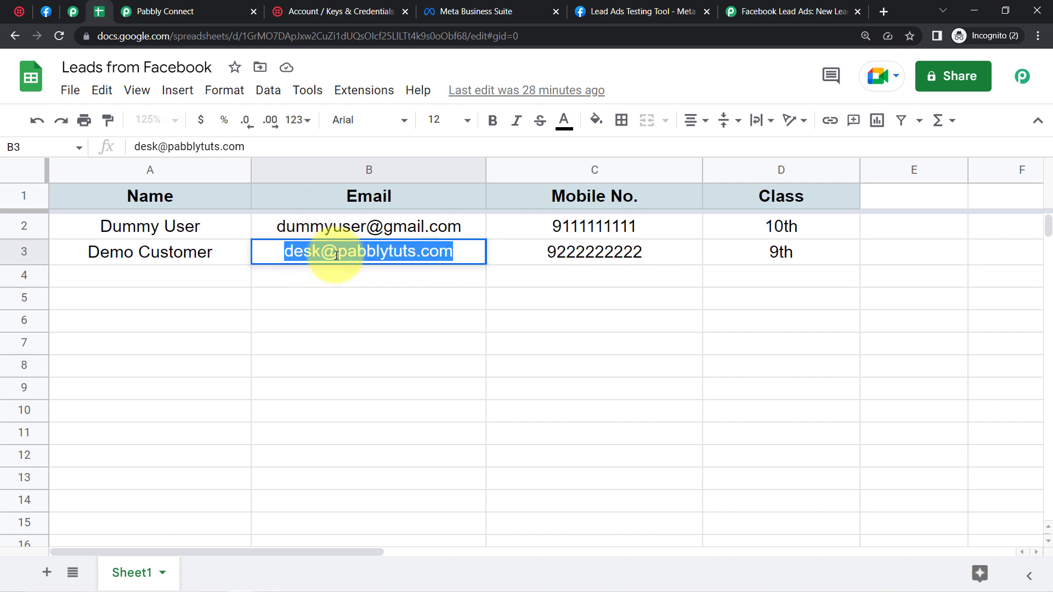
click(294, 305)
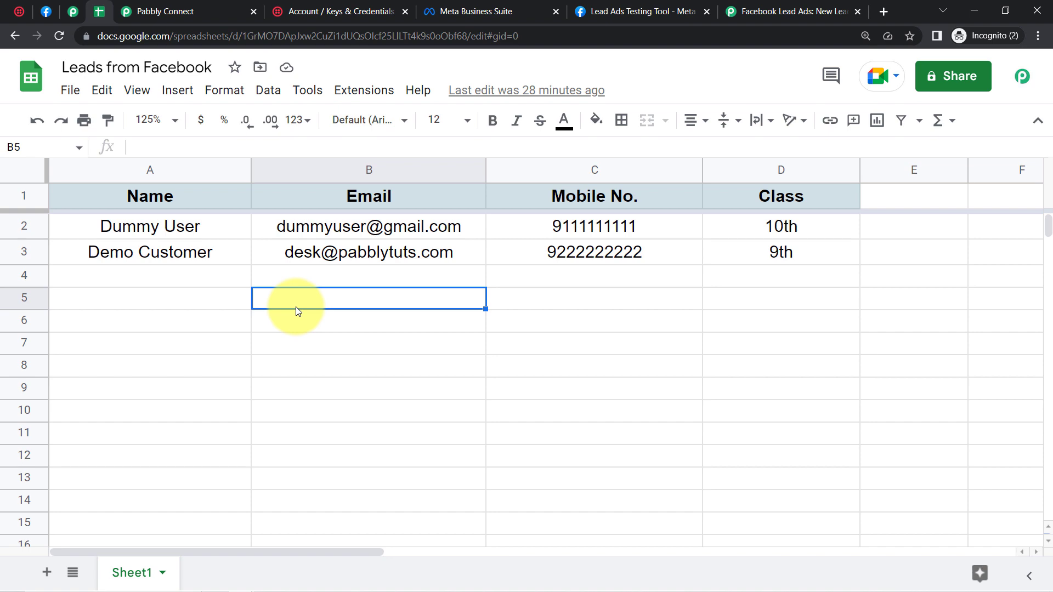
click(649, 6)
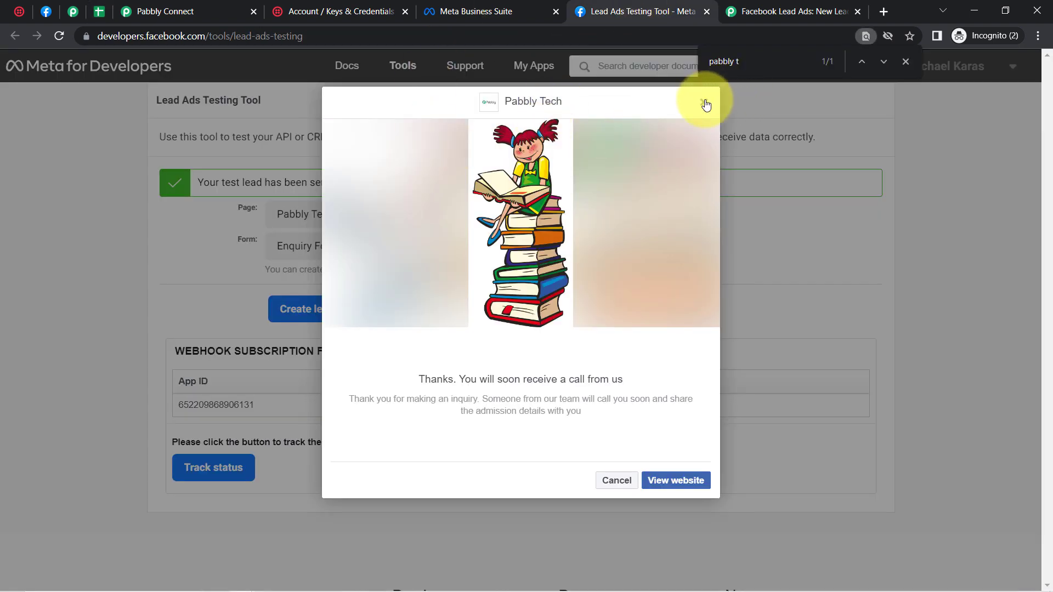
Step: Delete the existing test lead and open a preview of the lead form
click(706, 104)
click(390, 308)
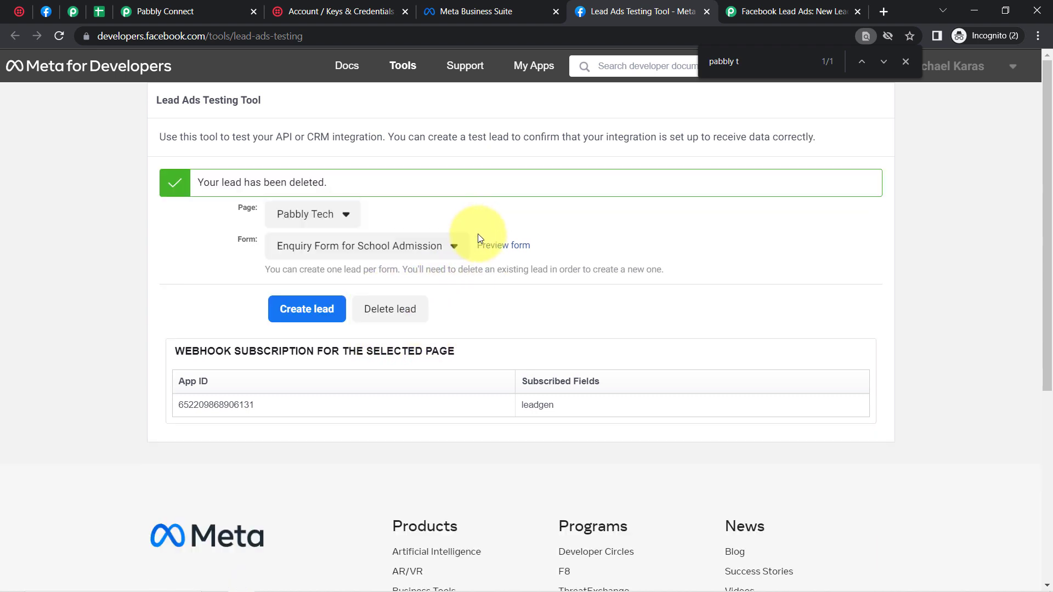
drag(229, 182, 302, 182)
click(518, 248)
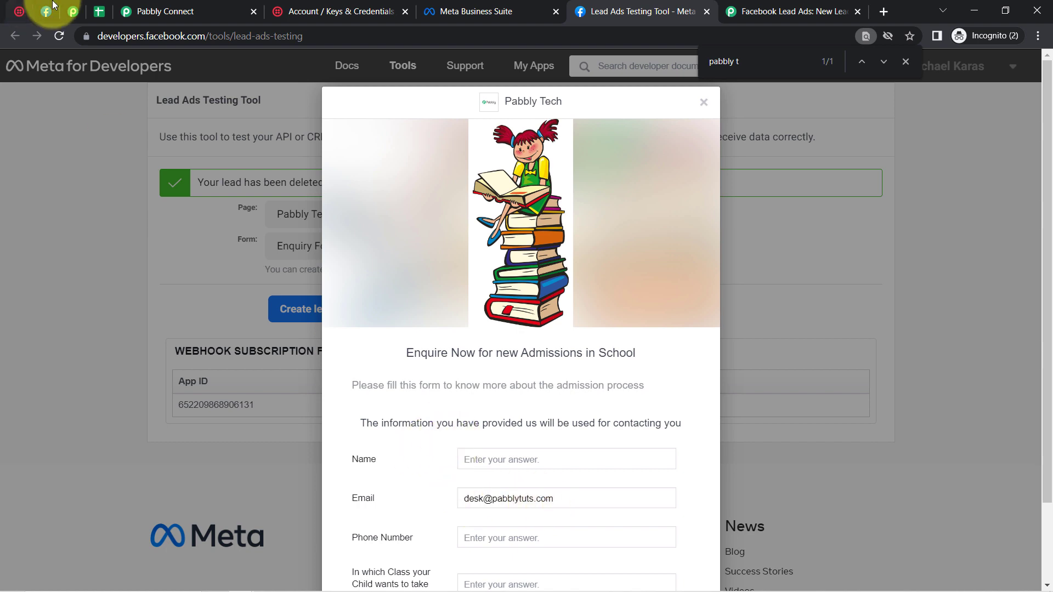
Step: Copy the name from cell A3 into the form's Name field
click(98, 14)
click(130, 254)
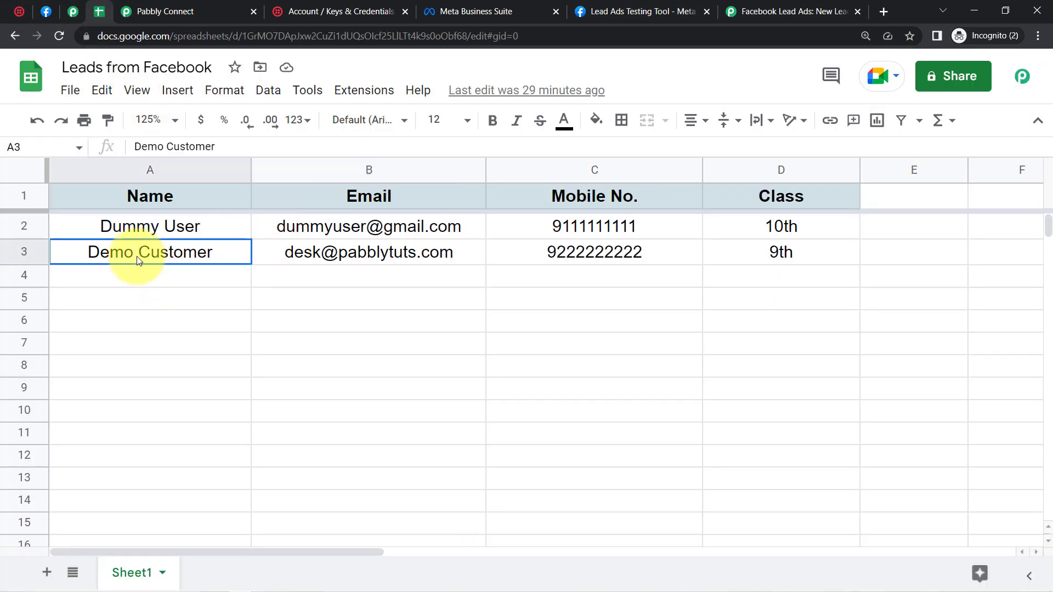
triple_click(134, 256)
key(ctrl+c)
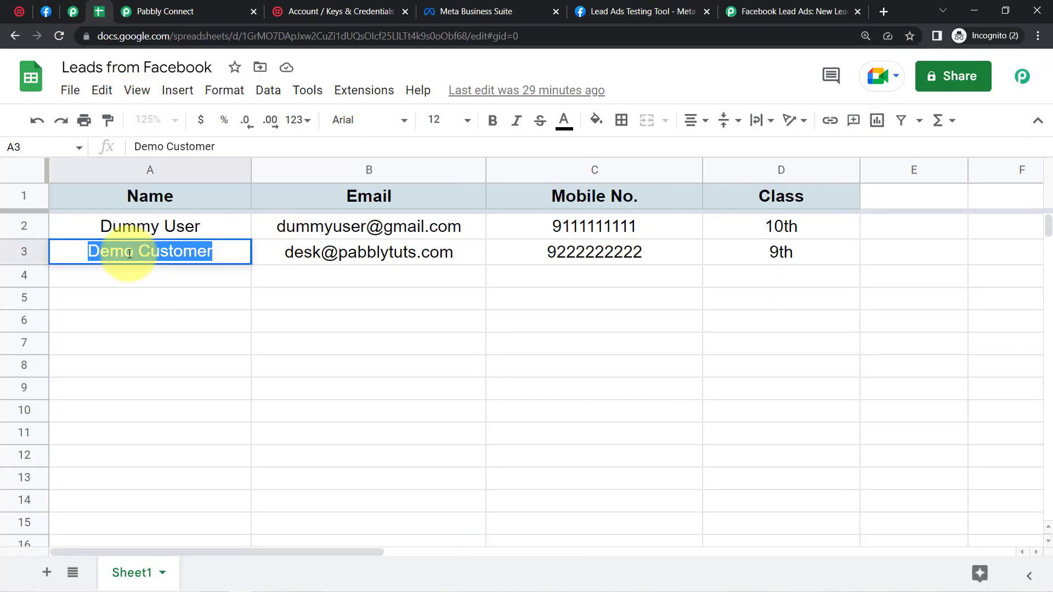
click(150, 324)
click(603, 12)
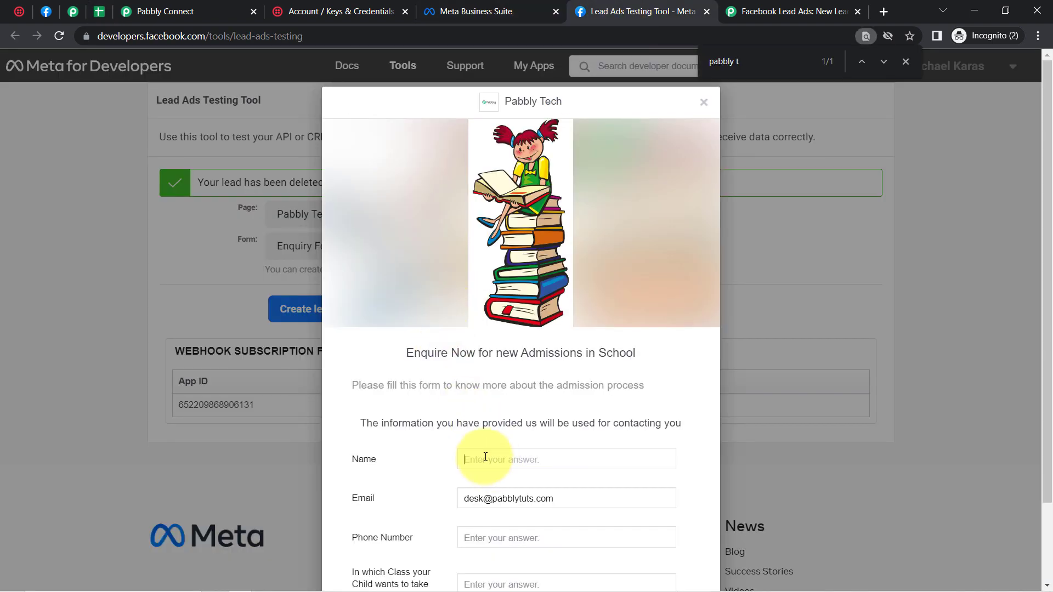
key(ctrl+v)
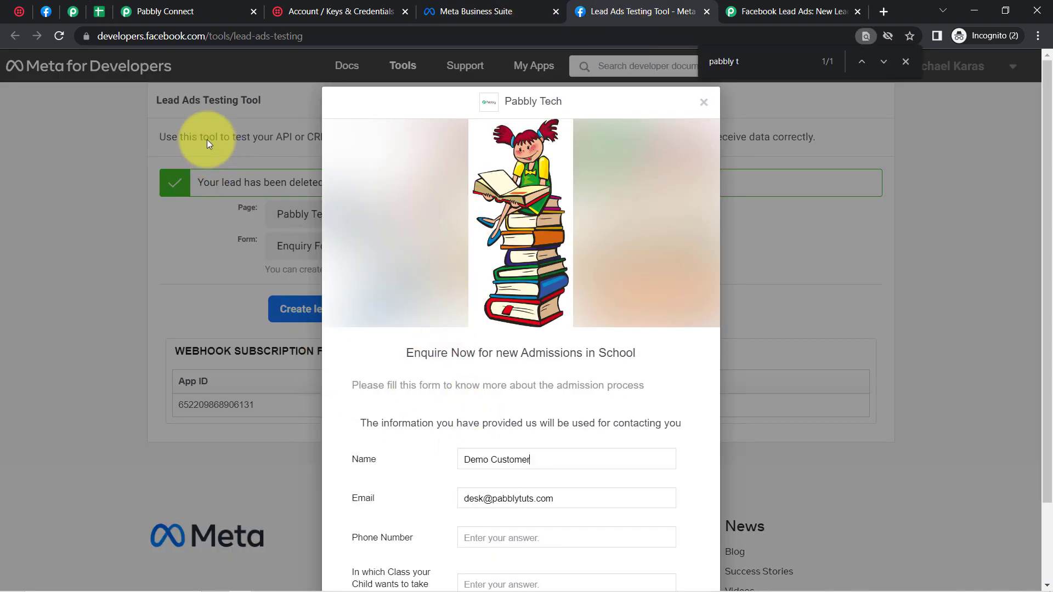
Step: Fill the form's Phone Number field with the mobile number from cell C3
click(96, 12)
triple_click(595, 250)
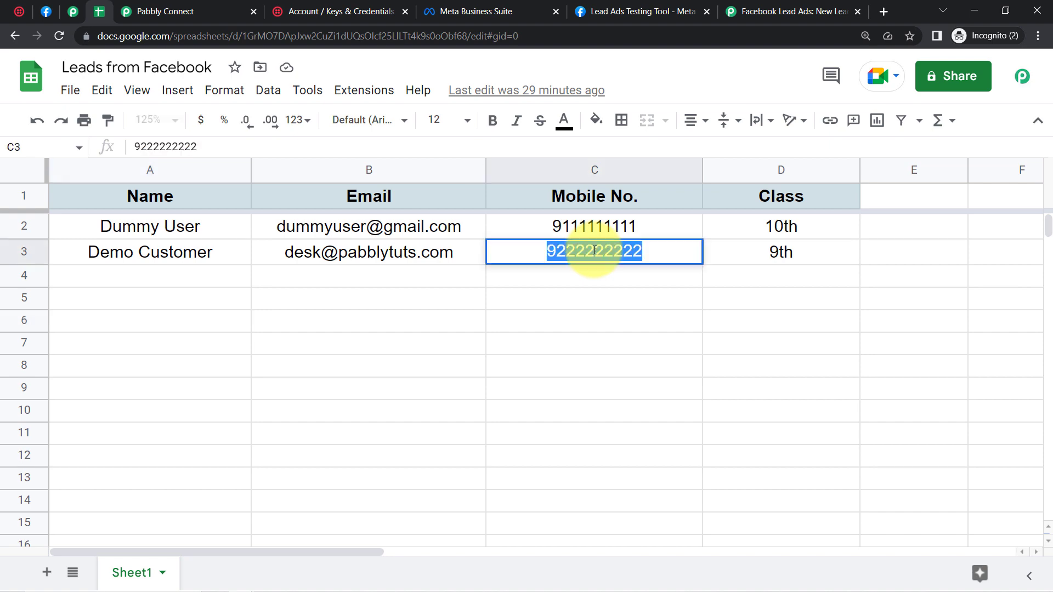
click(333, 386)
click(165, 11)
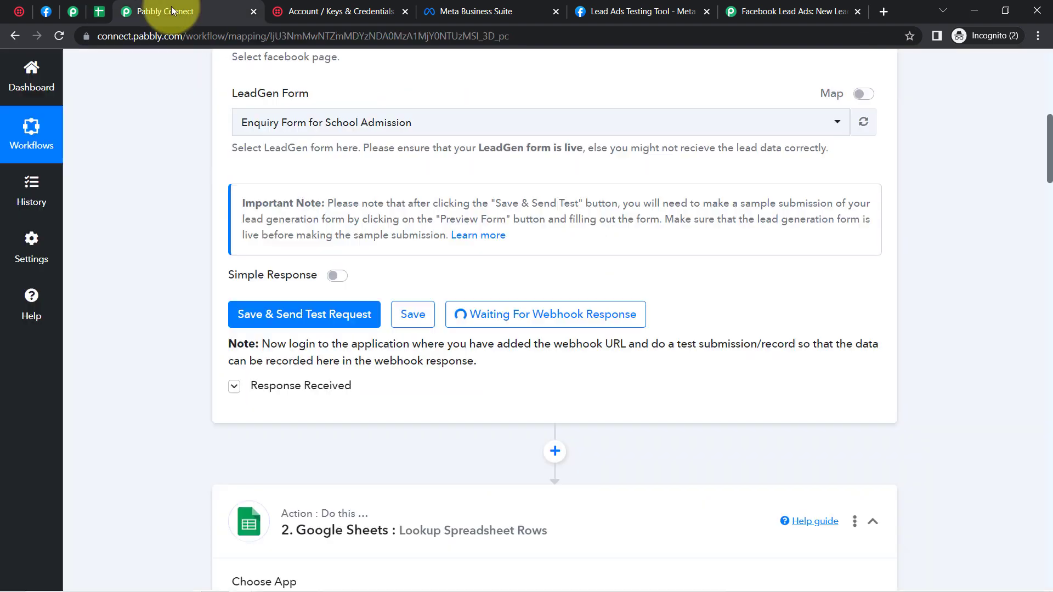
click(466, 12)
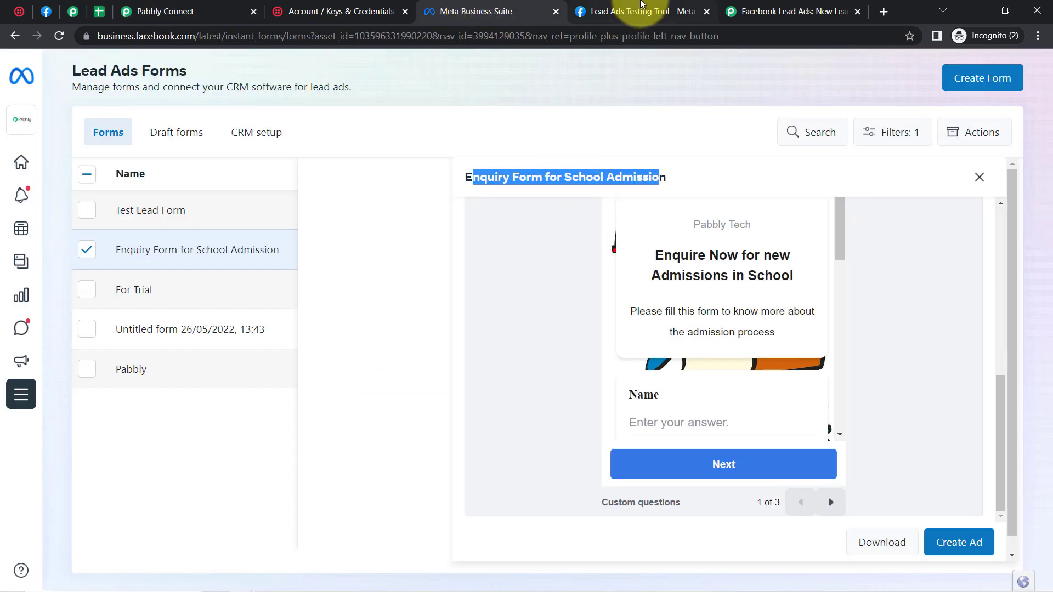
drag(636, 11, 483, 12)
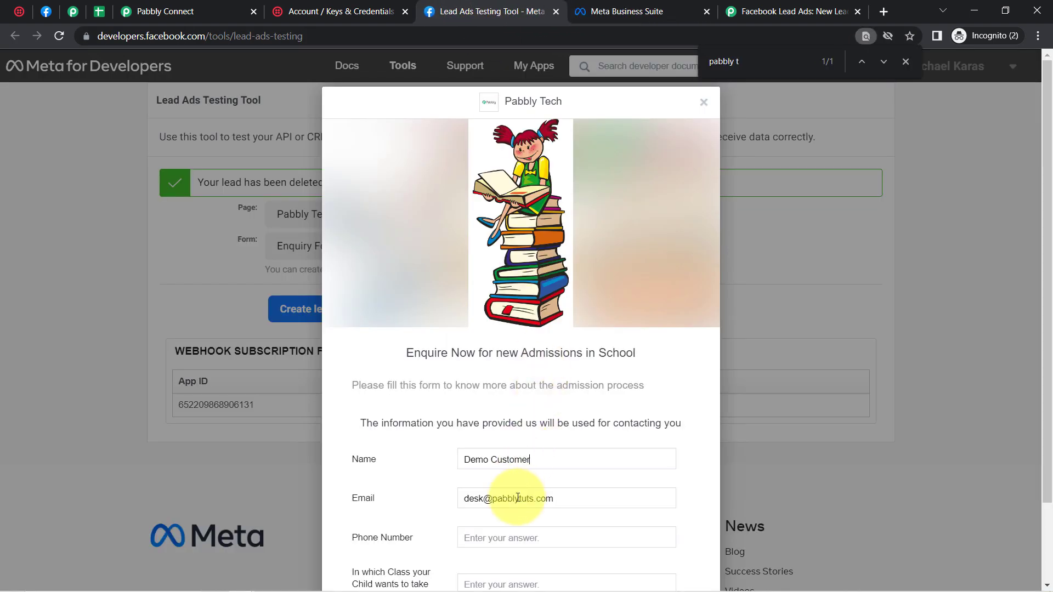
click(500, 543)
text(9222222222)
Step: Enter class 9th and submit the test lead through the terms page
click(99, 12)
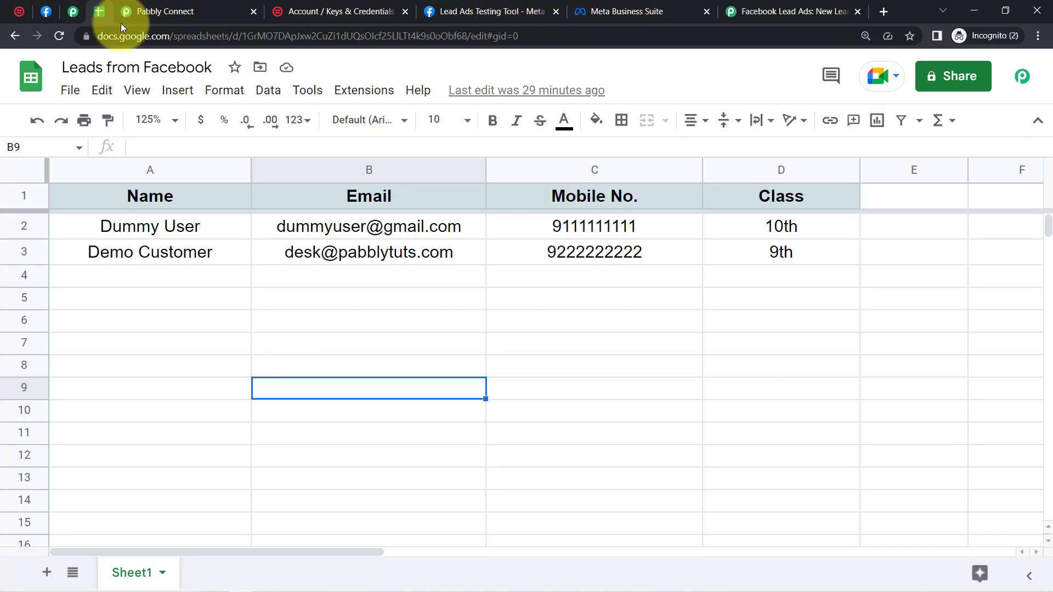
click(778, 266)
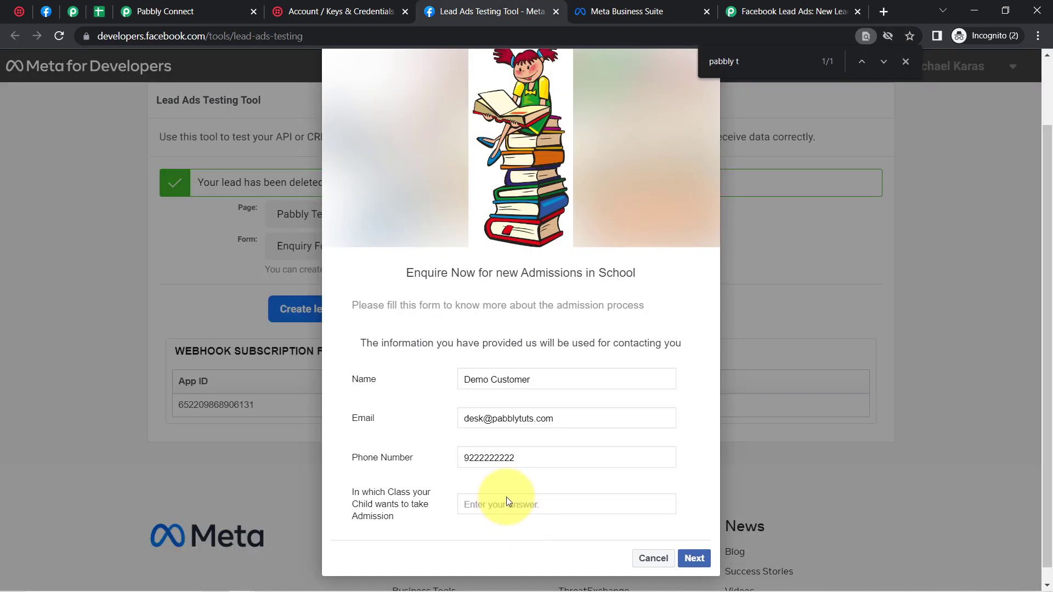
click(504, 494)
text(9th)
click(688, 561)
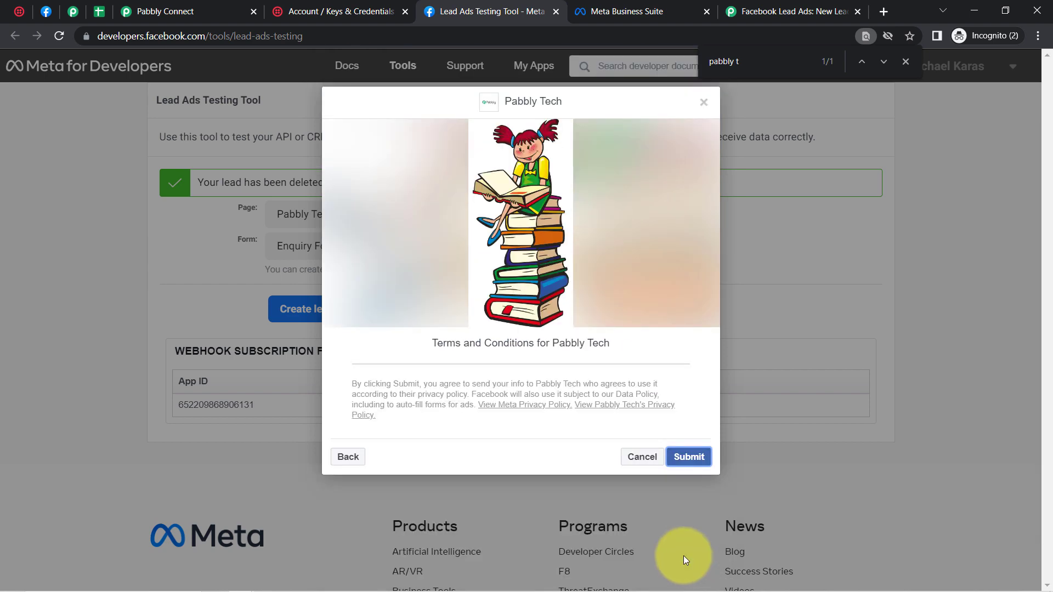
click(689, 457)
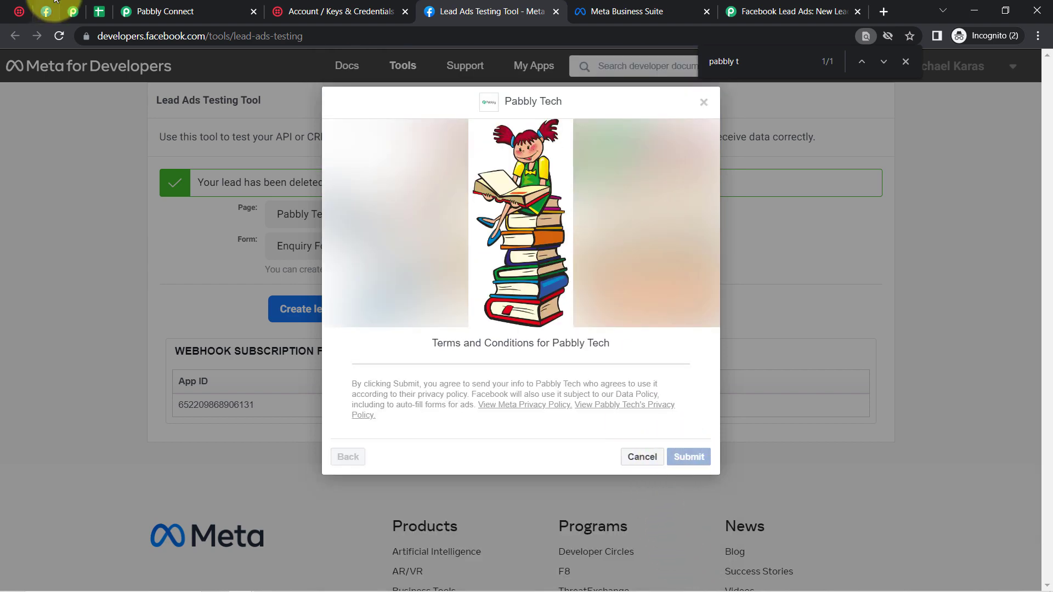
click(210, 6)
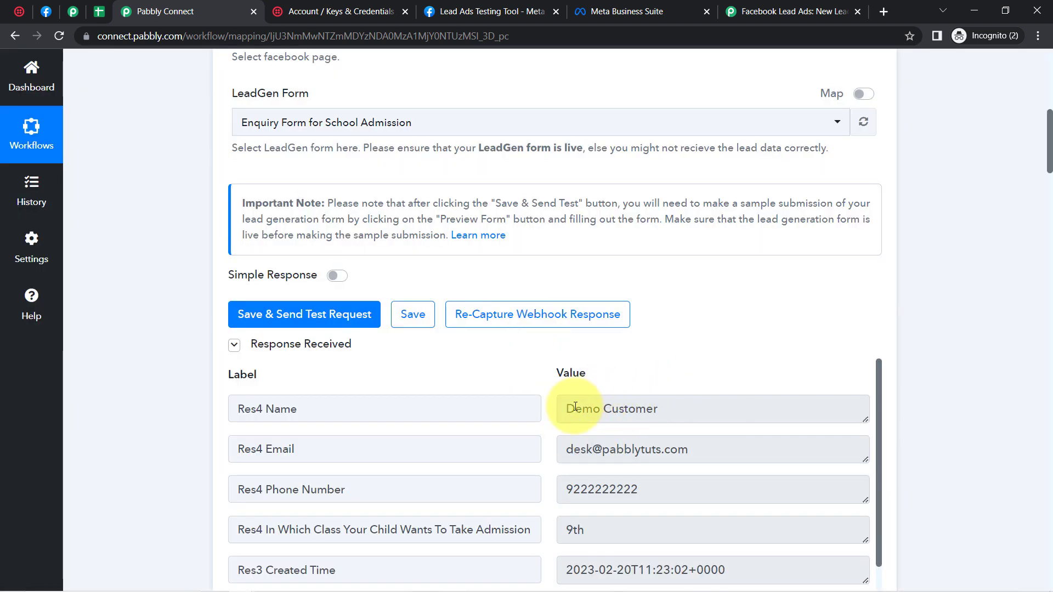
Step: Verify the captured name, email and phone number in the trigger response, then reload the workflow
drag(576, 410, 666, 411)
drag(592, 450, 656, 451)
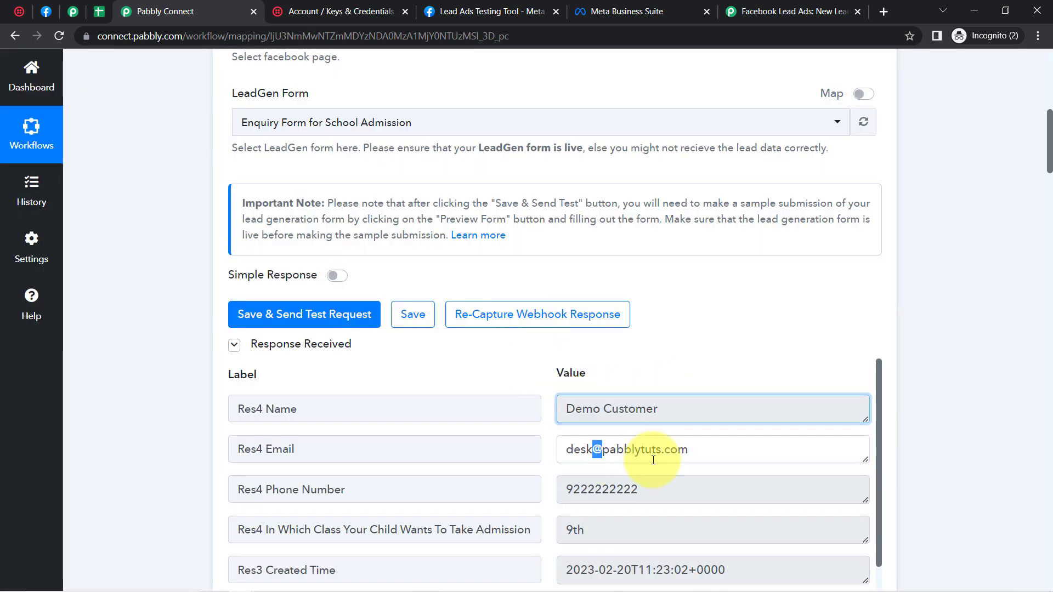
drag(602, 490, 630, 491)
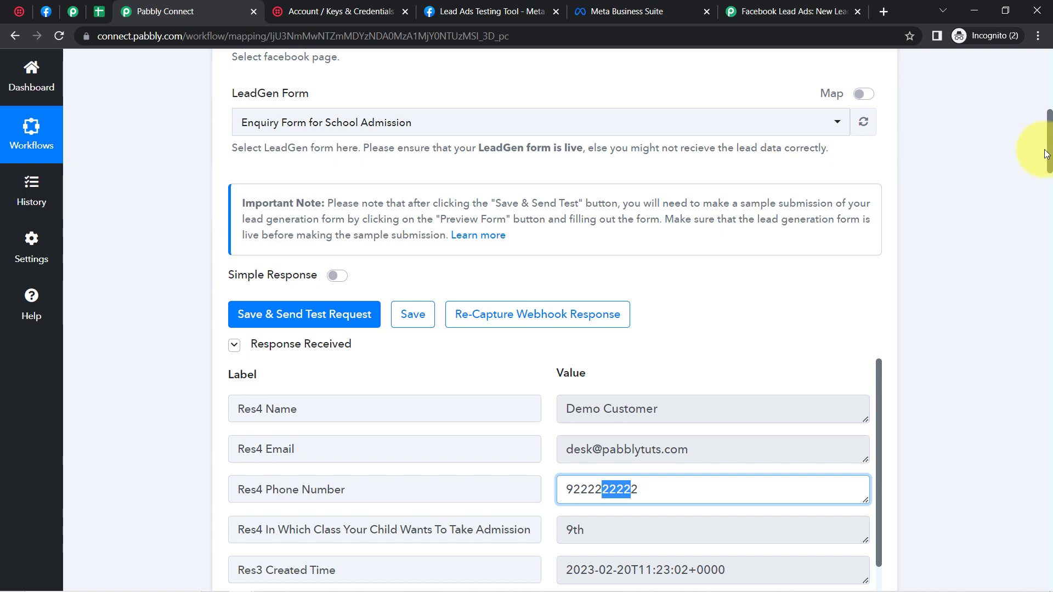
drag(1049, 157, 1048, 291)
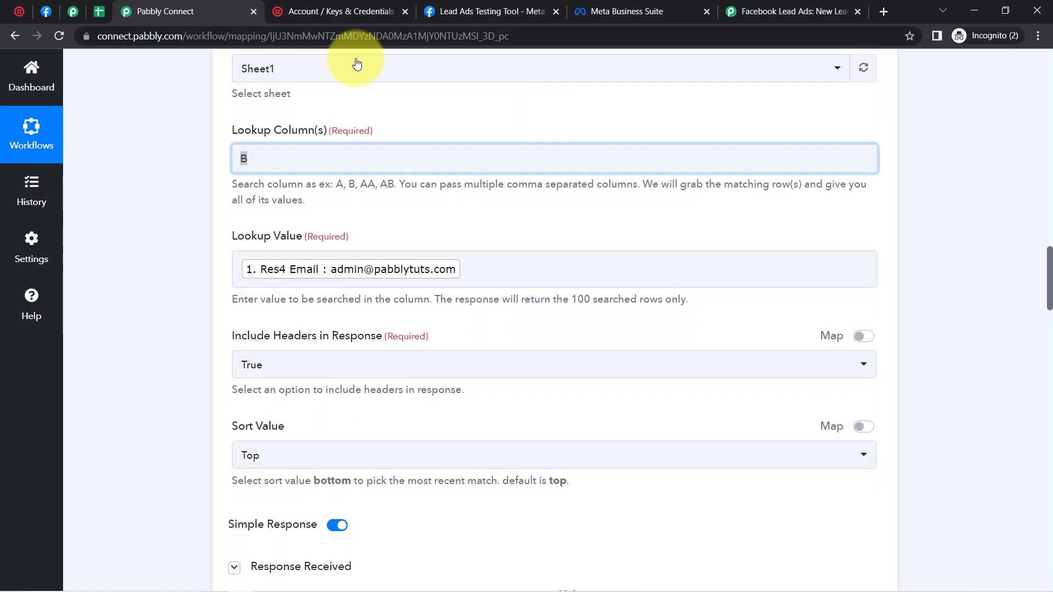
click(56, 36)
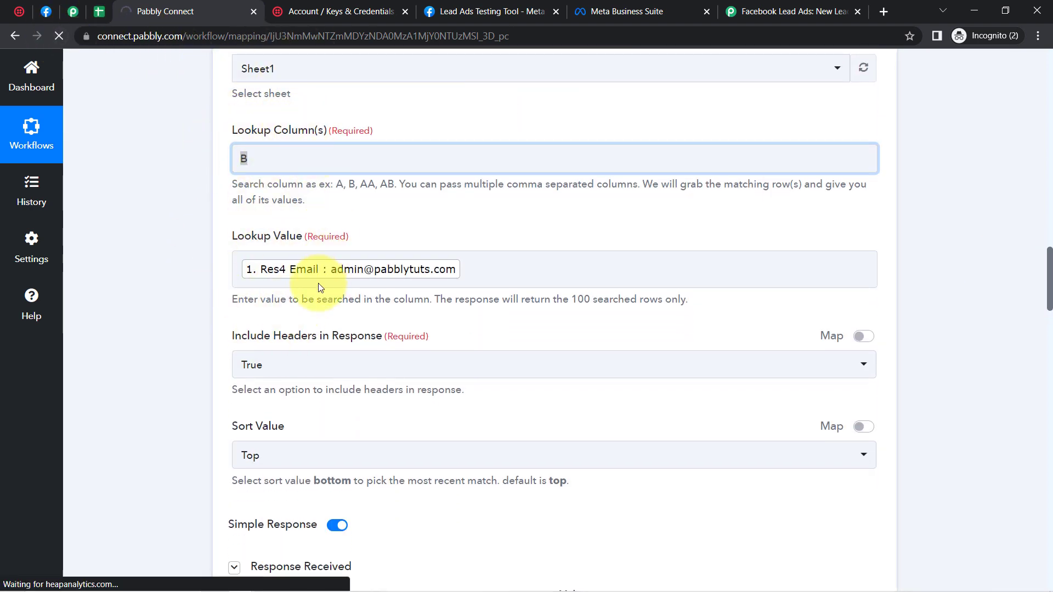
click(290, 274)
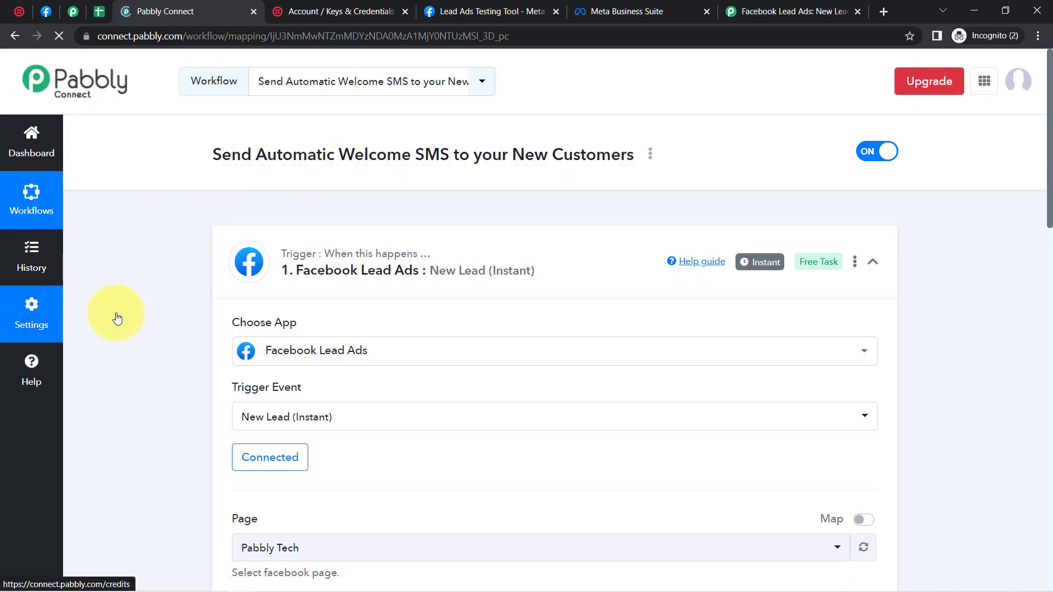
Step: Expand the Lookup Spreadsheet Rows step, check its email lookup value, and send a test request
scroll(140, 313, down, 15)
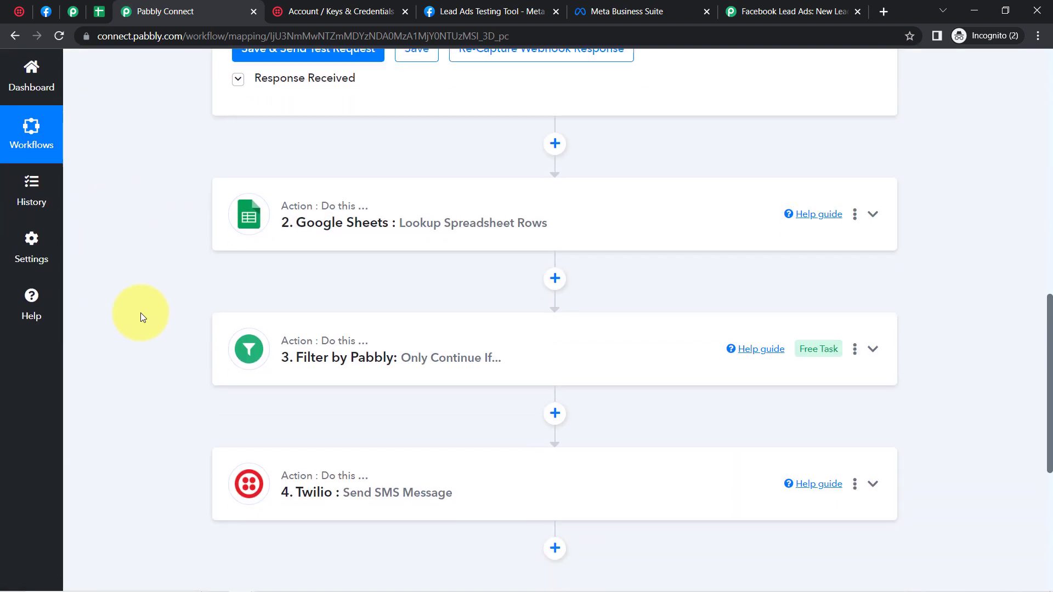
click(340, 205)
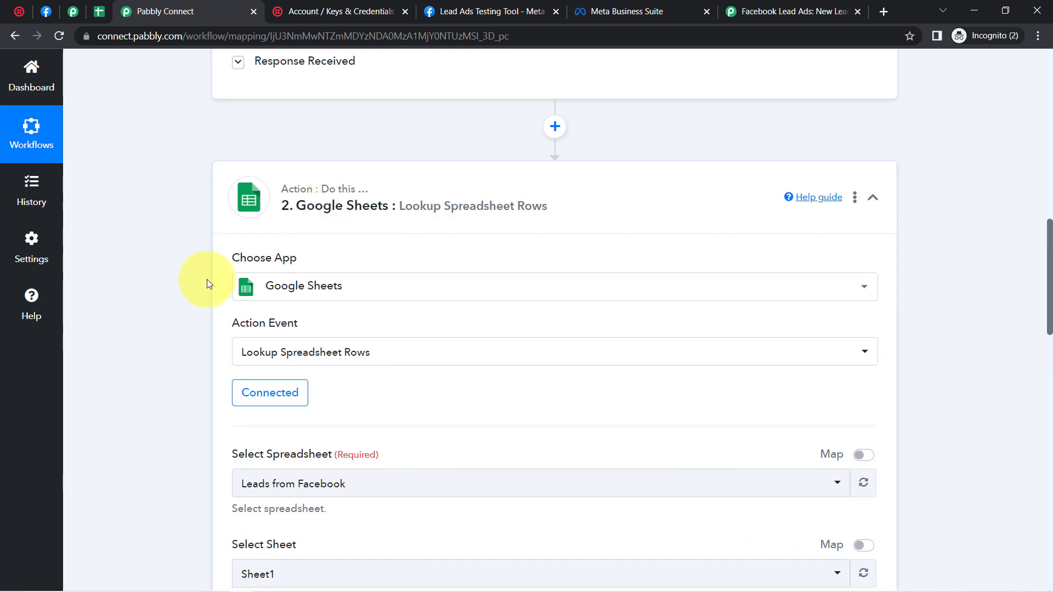
scroll(172, 305, down, 7)
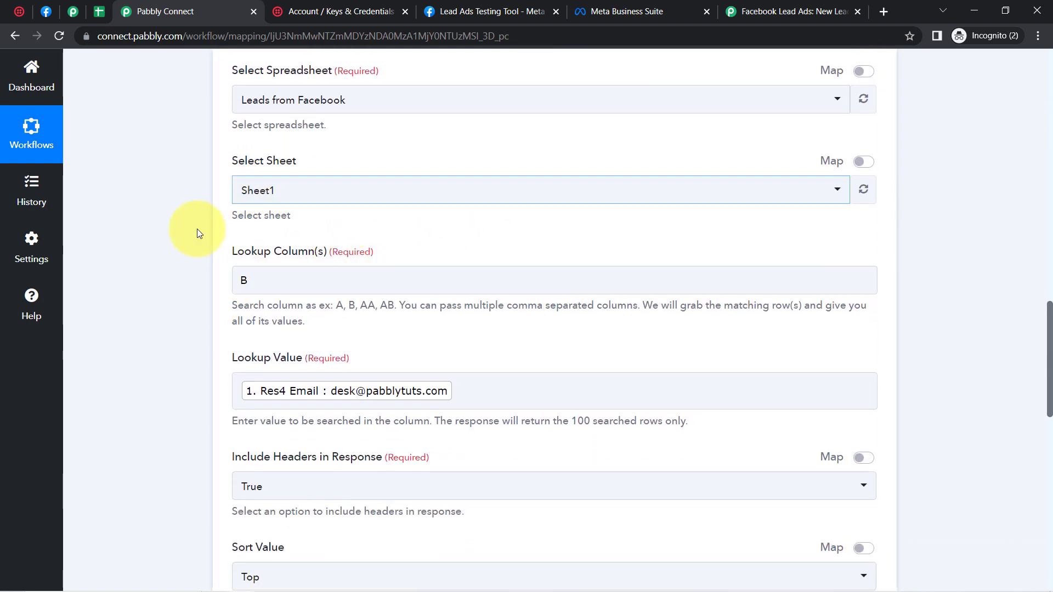
scroll(177, 255, down, 4)
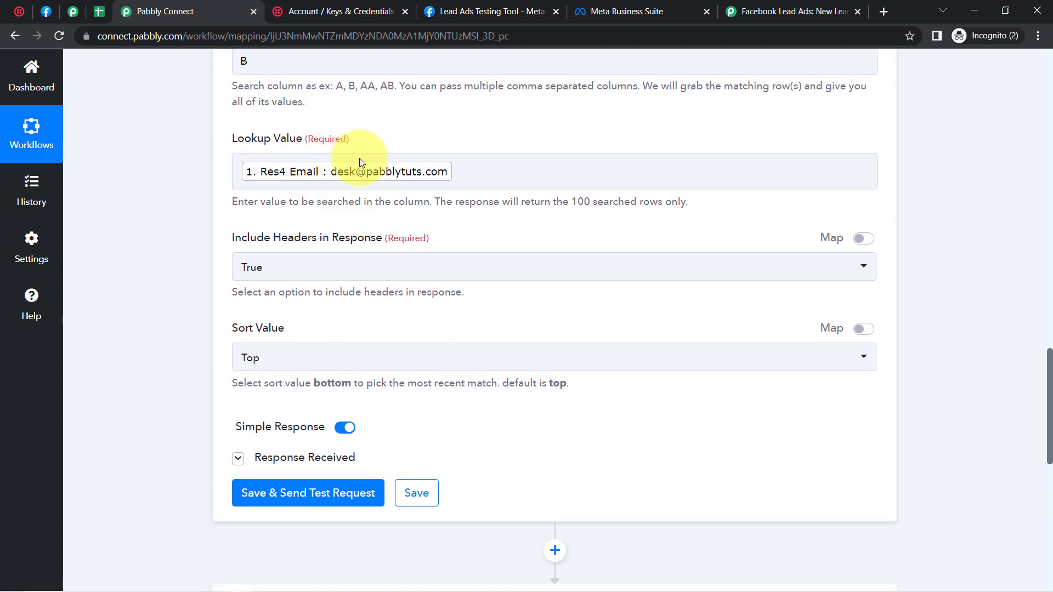
click(354, 167)
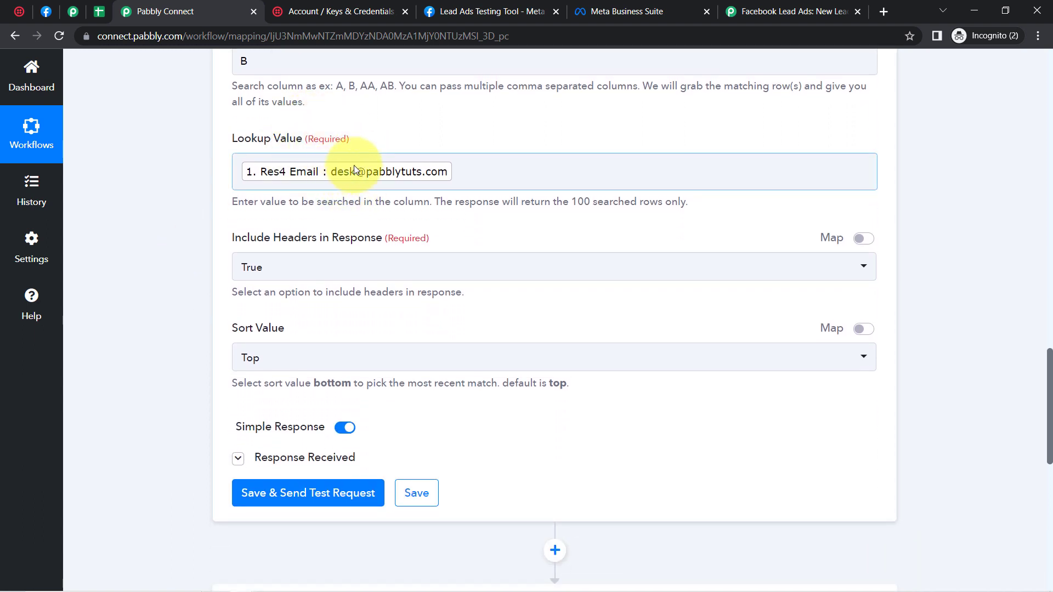
click(259, 499)
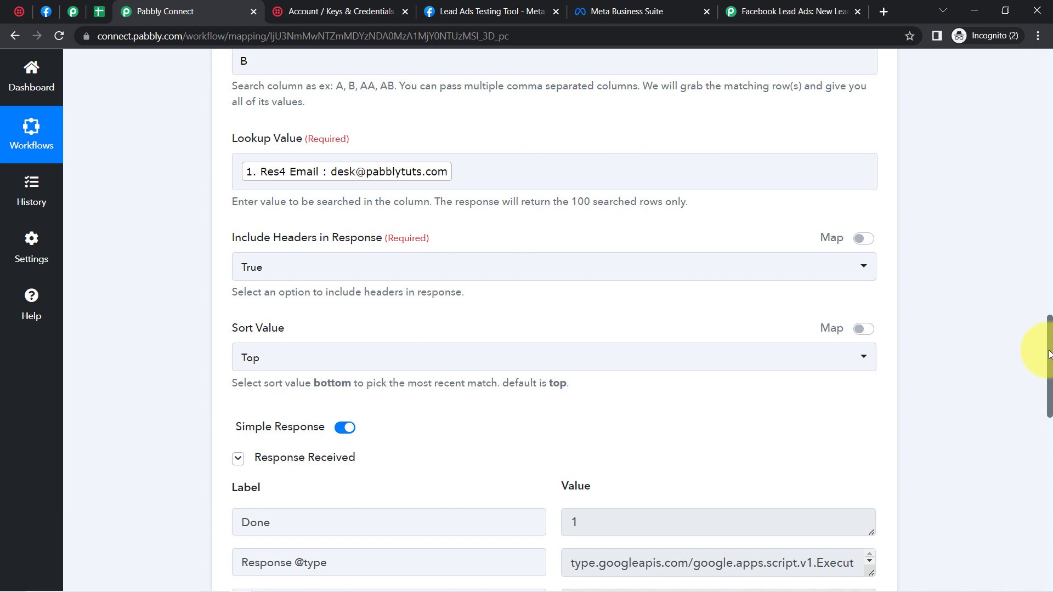
Step: Verify the found row's name, email, mobile number and class 9th
drag(1049, 354, 1050, 414)
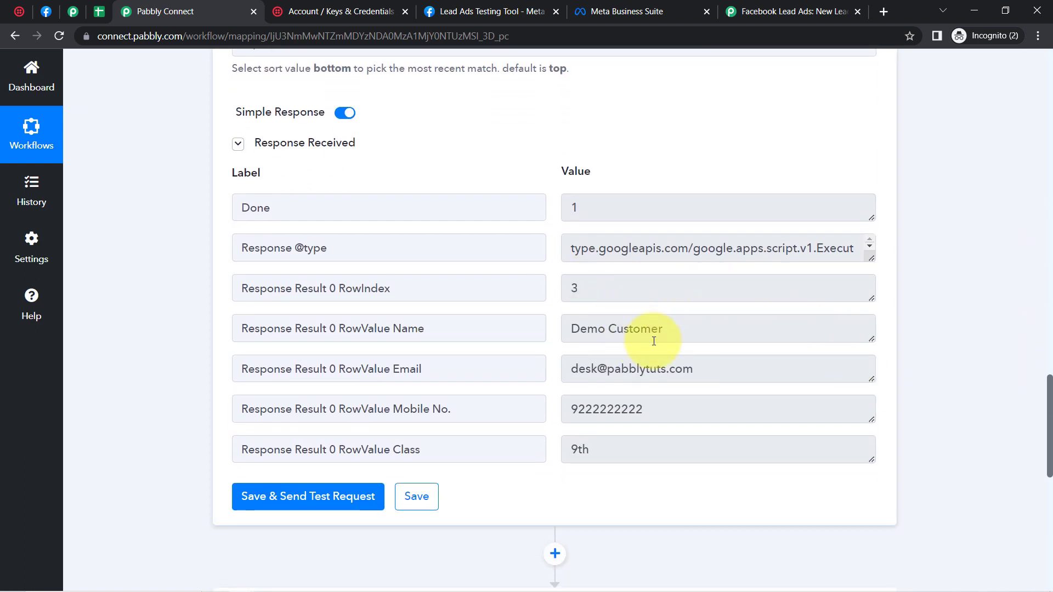
drag(614, 326, 663, 329)
drag(600, 369, 655, 369)
drag(600, 409, 642, 410)
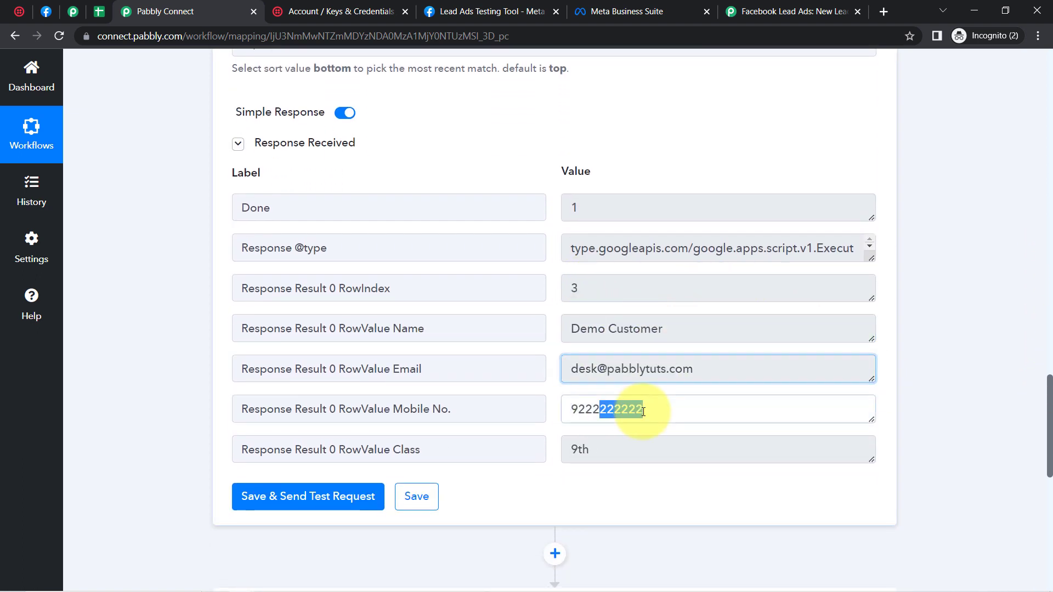
drag(601, 449, 564, 453)
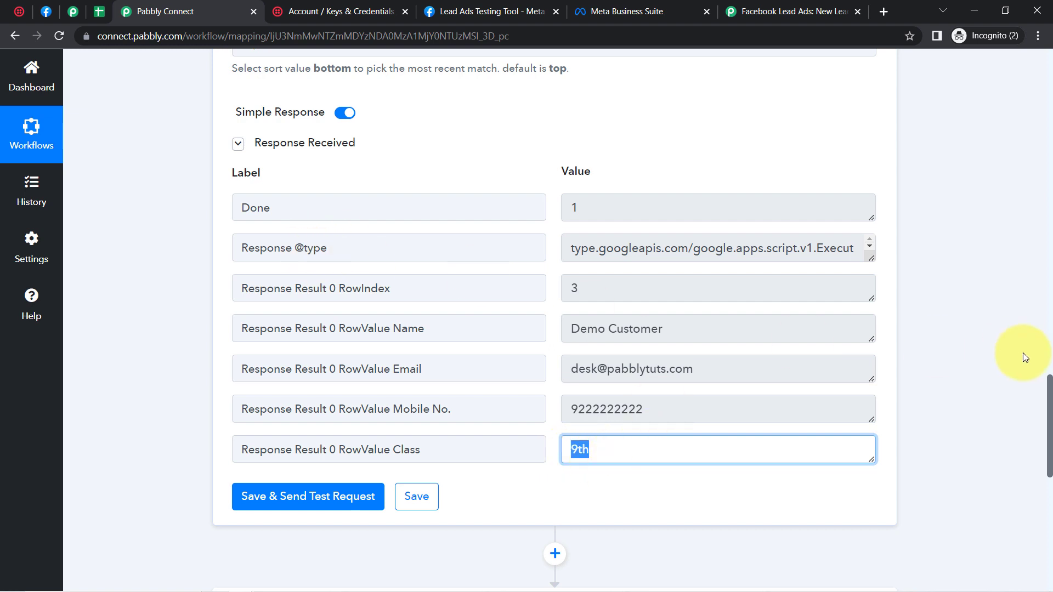
scroll(1051, 393, down, 5)
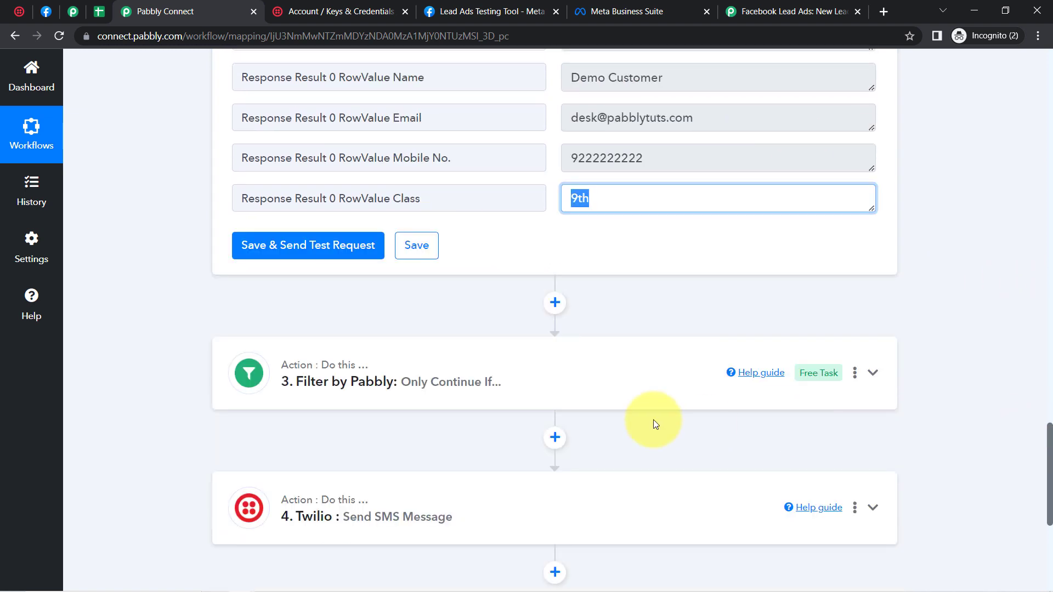
Step: Expand the Filter by Pabbly step showing its 'Equal to Data not found' condition
click(537, 383)
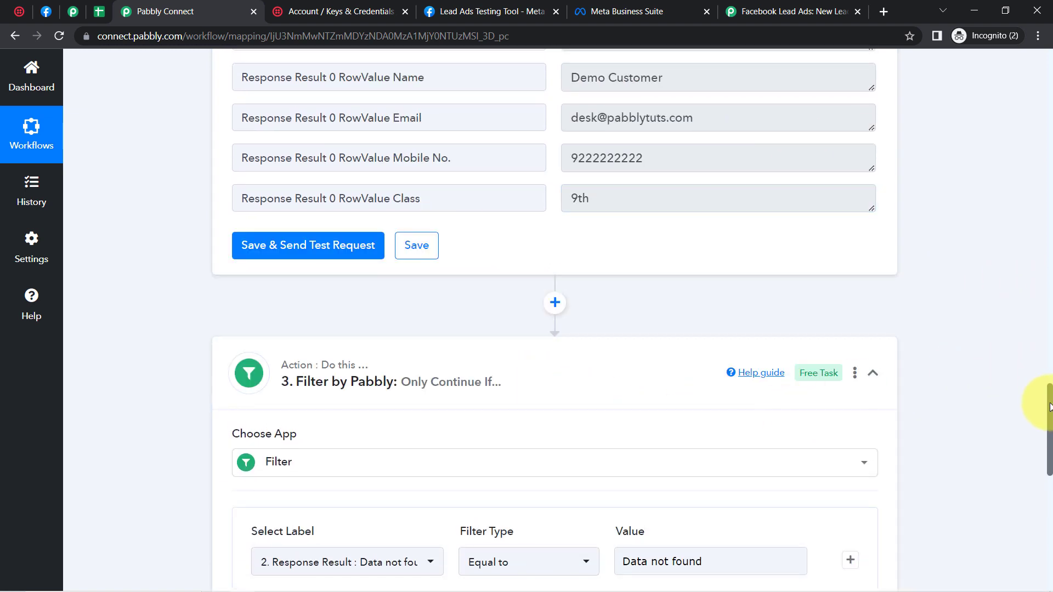
scroll(1051, 406, down, 3)
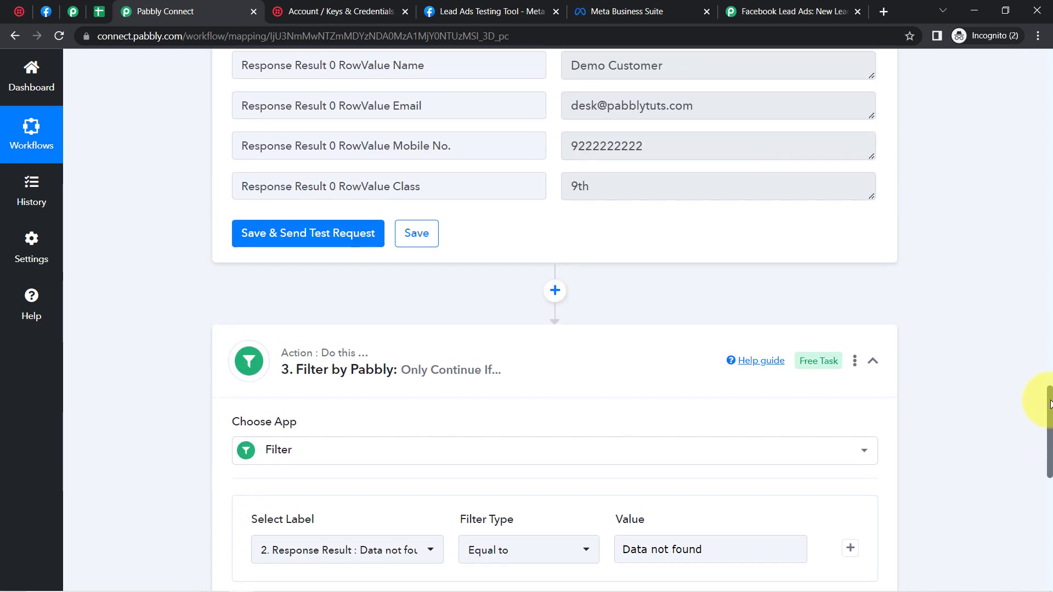
drag(1050, 405, 1040, 501)
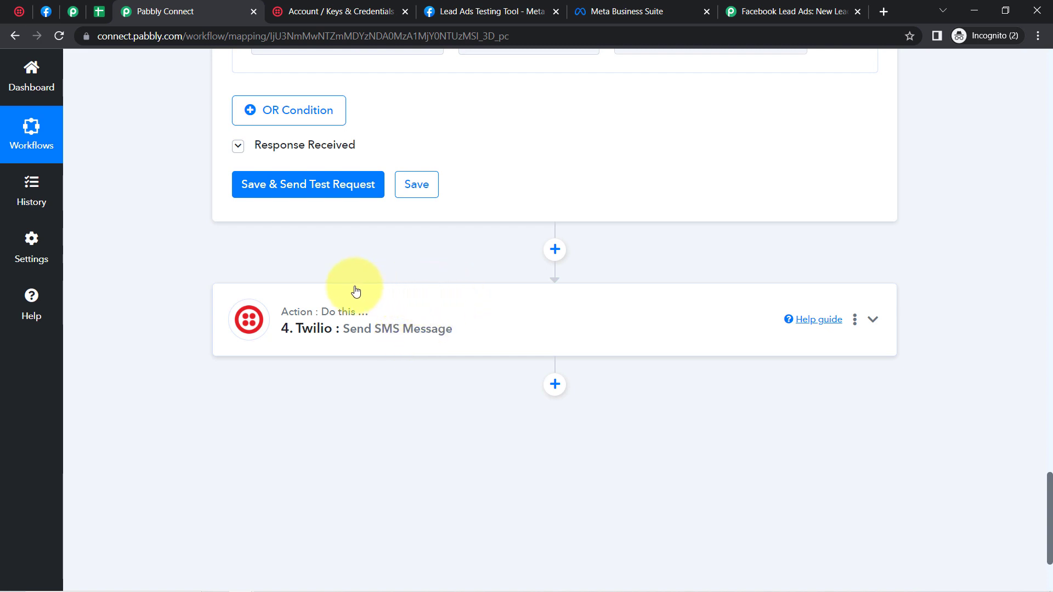
Step: Check the Leads from Facebook sheet and select the empty range A4:D7 below the leads
click(98, 11)
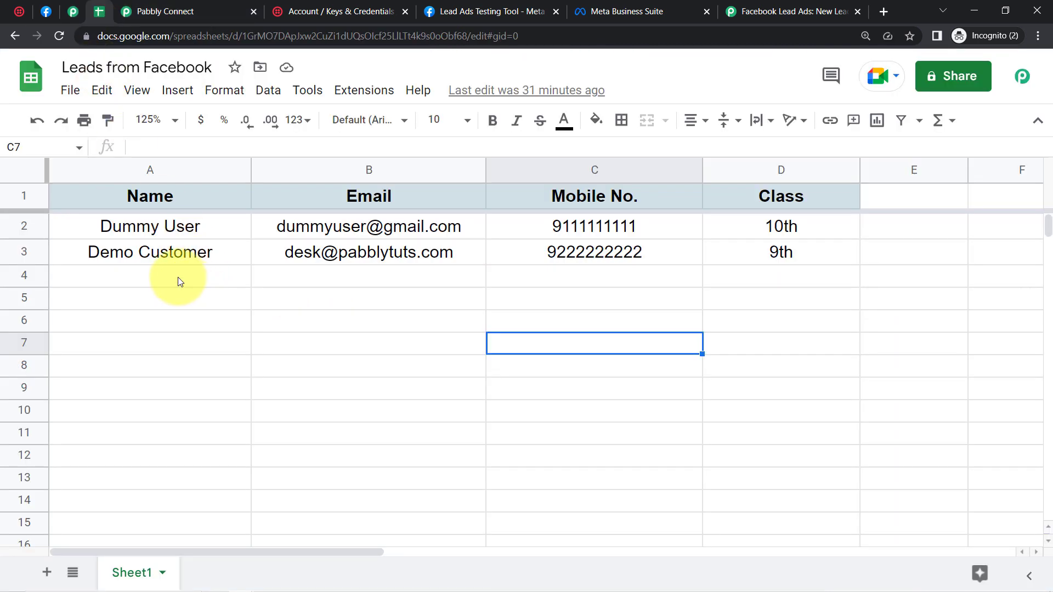
click(315, 277)
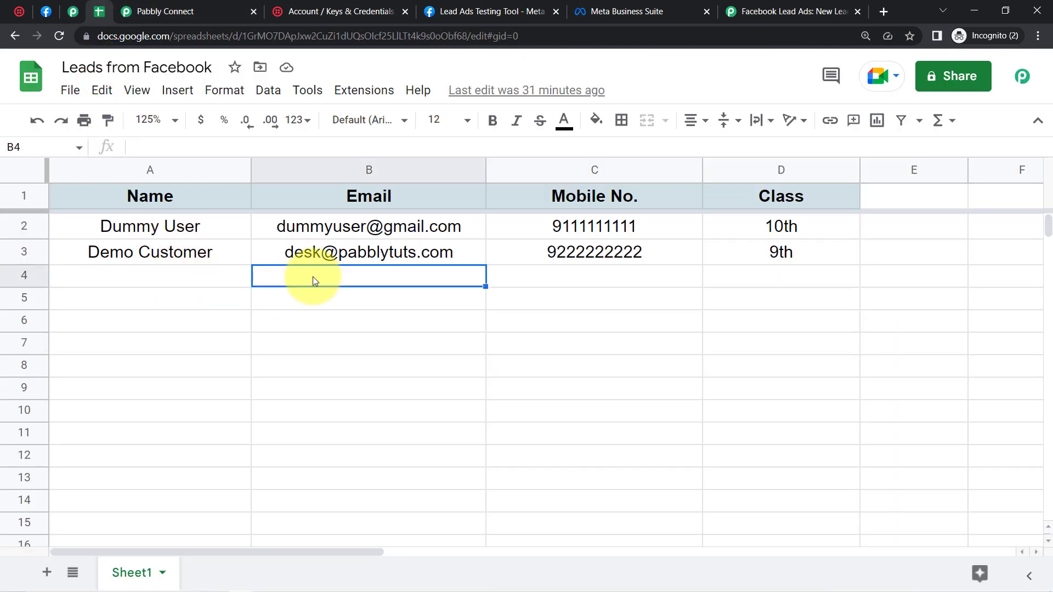
click(203, 285)
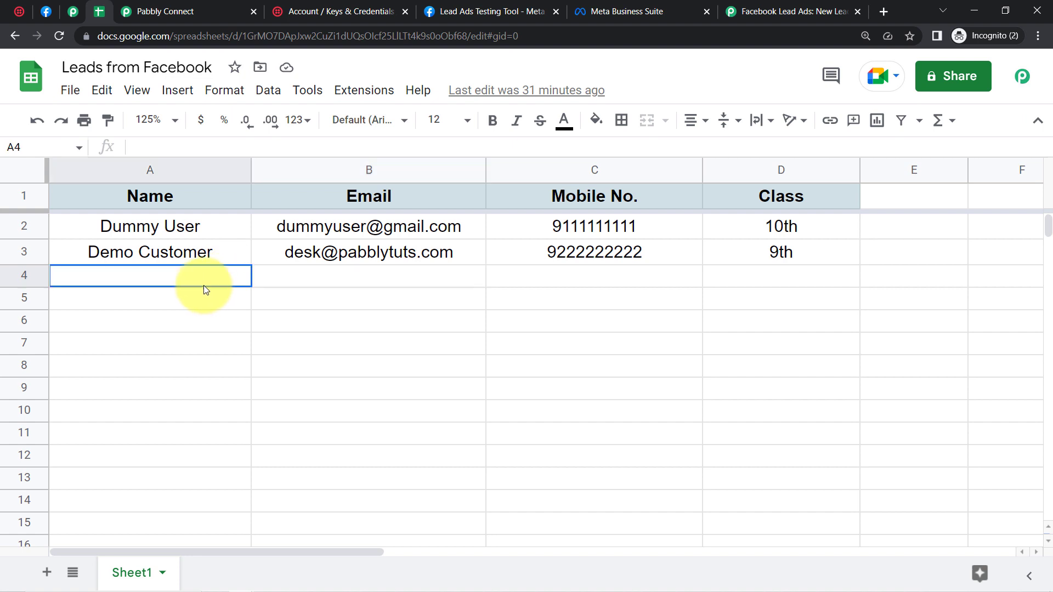
click(294, 277)
click(230, 277)
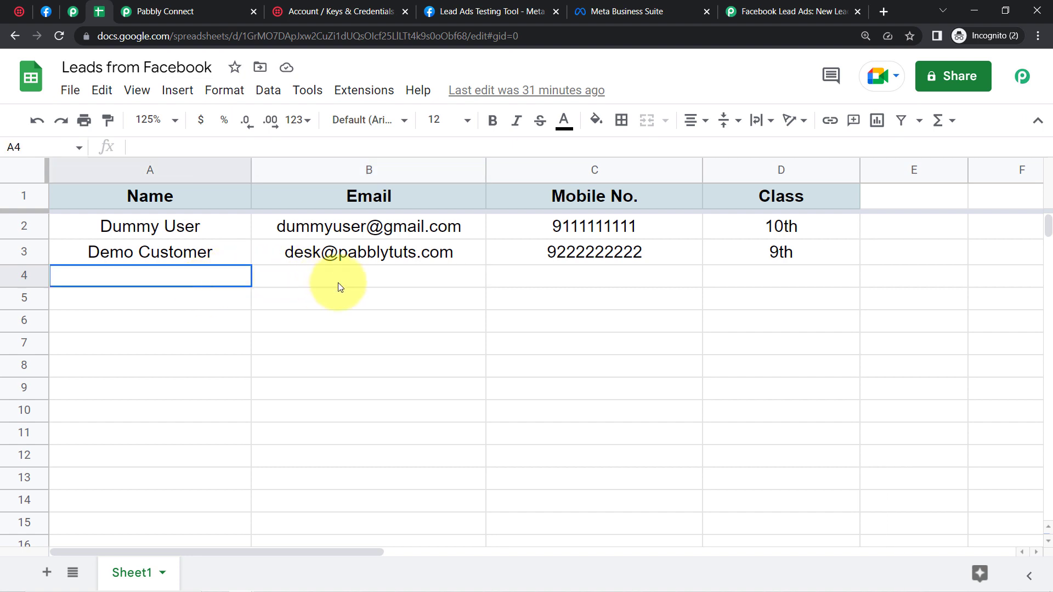
drag(338, 286, 795, 350)
Step: Insert a Google Sheets 'Add New Row' action before the Twilio step, using the existing connection
click(188, 11)
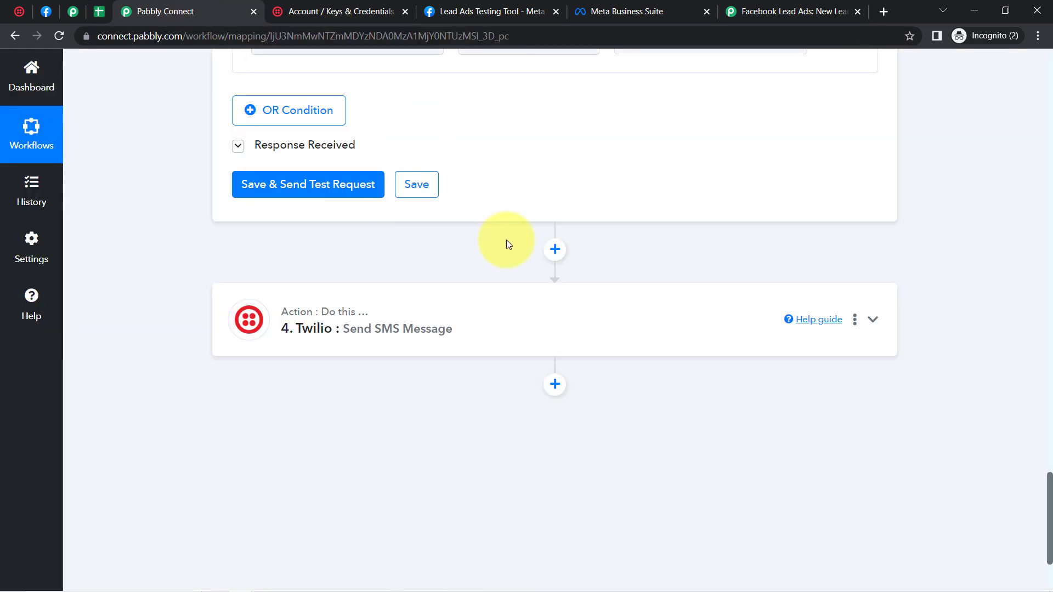
mouse_move(1051, 486)
mouse_down()
mouse_move(1045, 423)
mouse_move(1045, 502)
mouse_up()
click(556, 152)
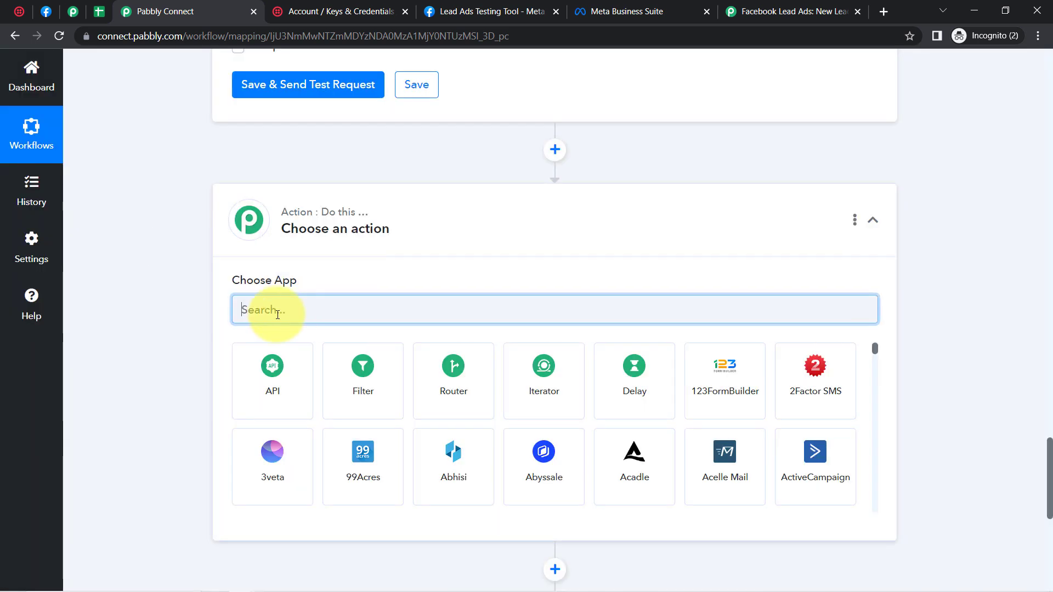
text(goog)
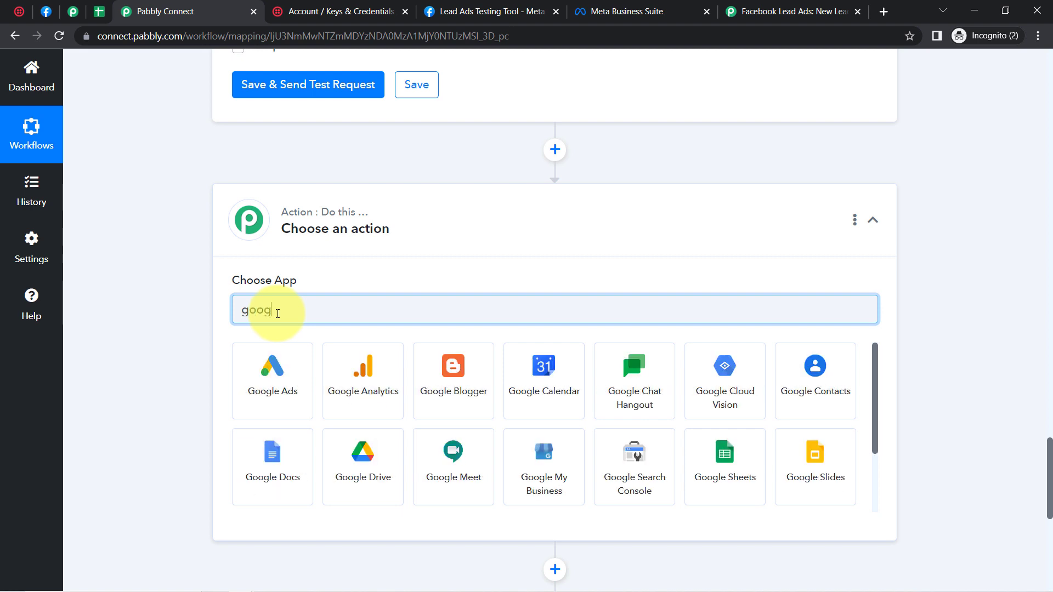
text(le sh)
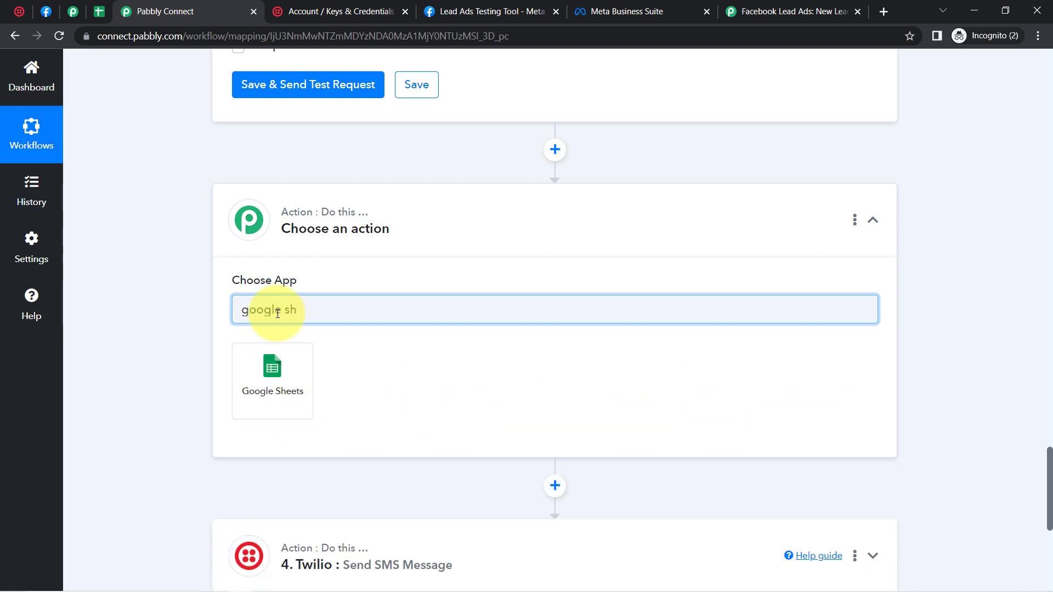
click(257, 388)
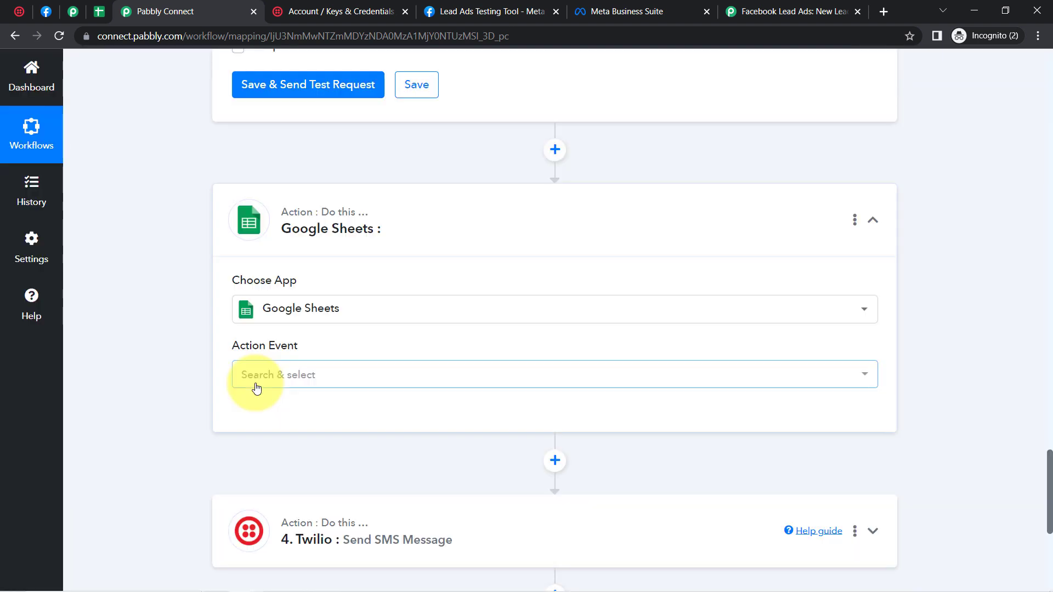
click(280, 374)
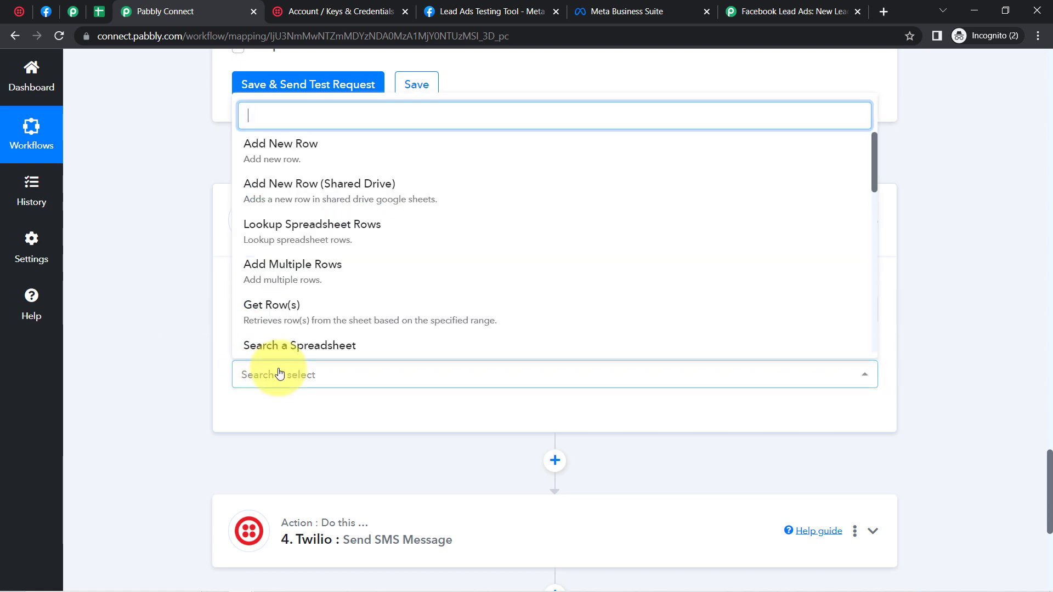
click(262, 152)
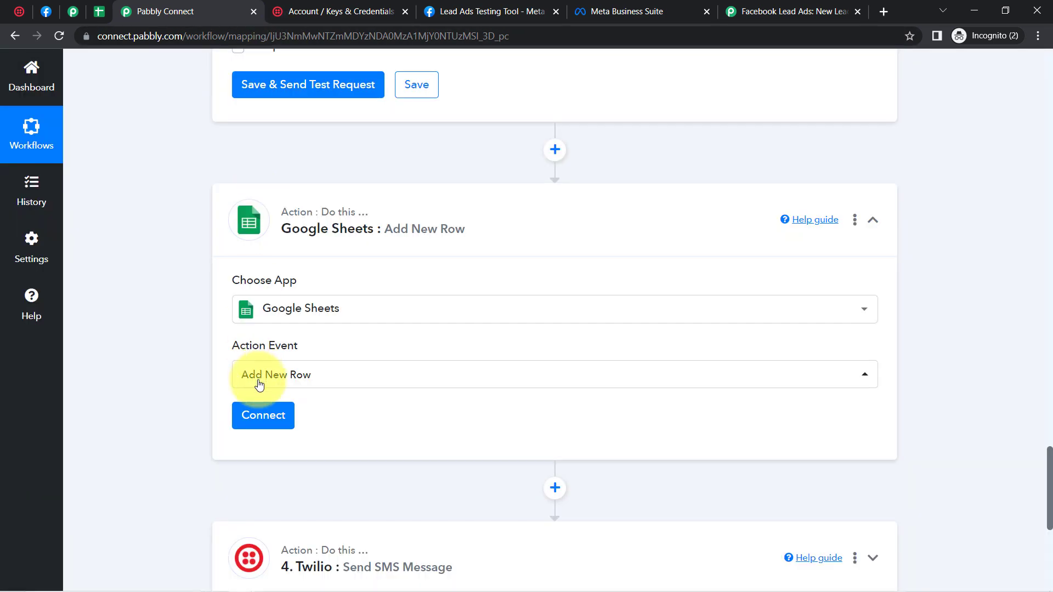
click(253, 420)
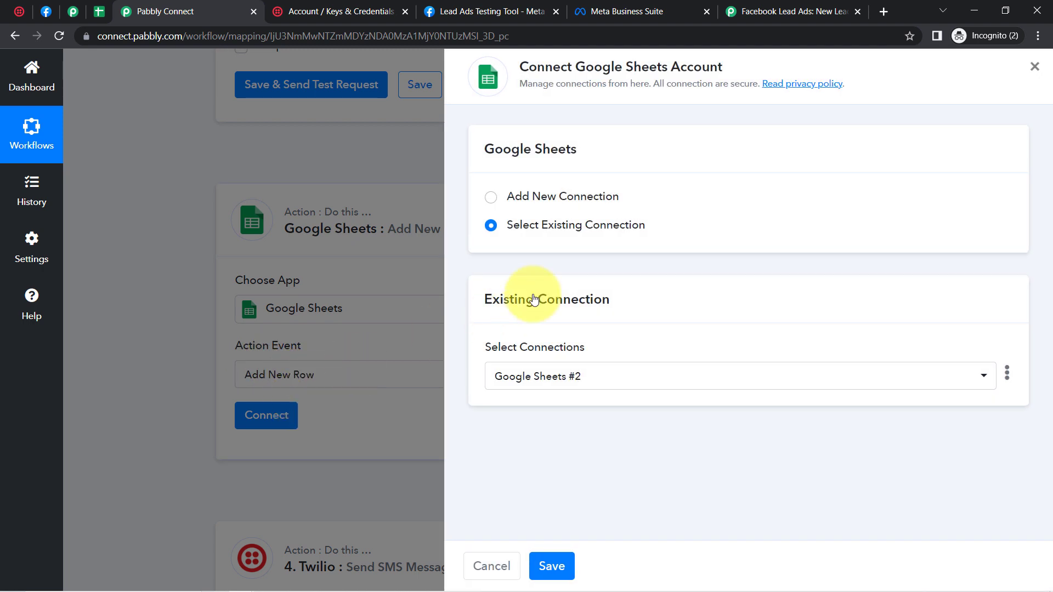
click(551, 566)
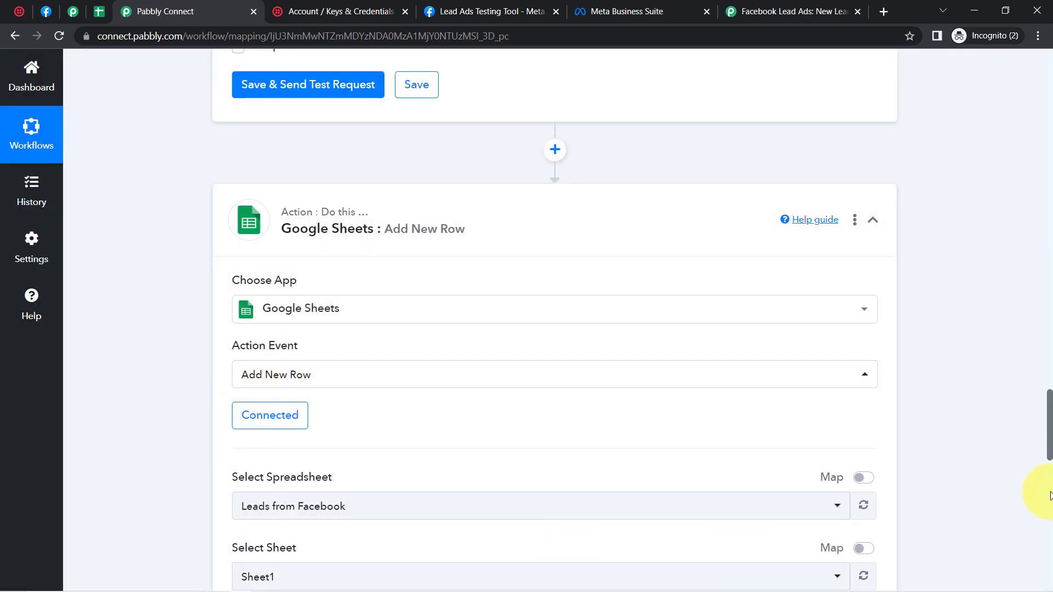
drag(1051, 421, 1047, 466)
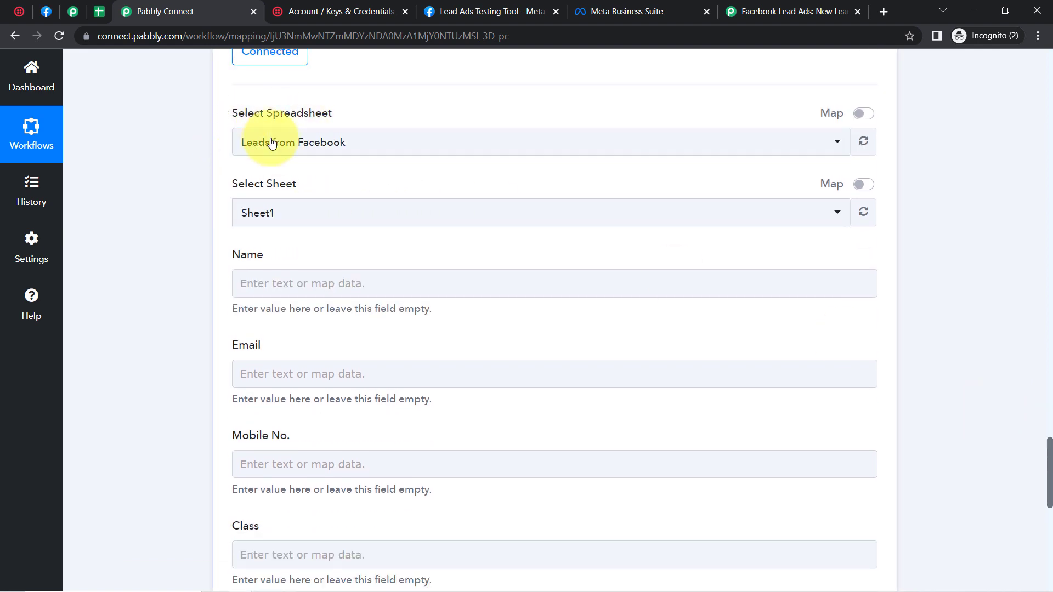
click(267, 146)
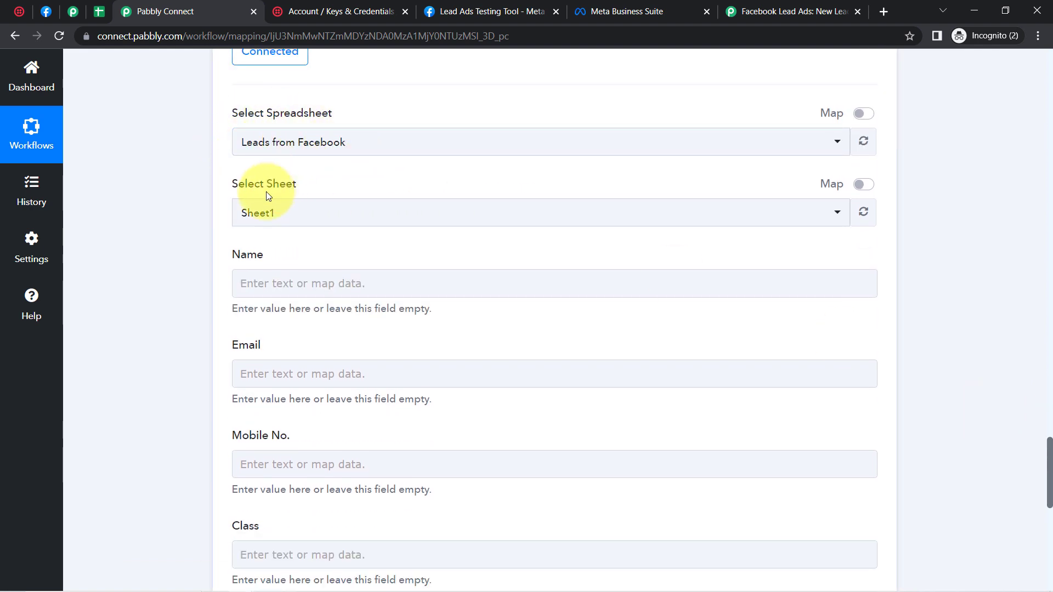
click(369, 216)
click(273, 256)
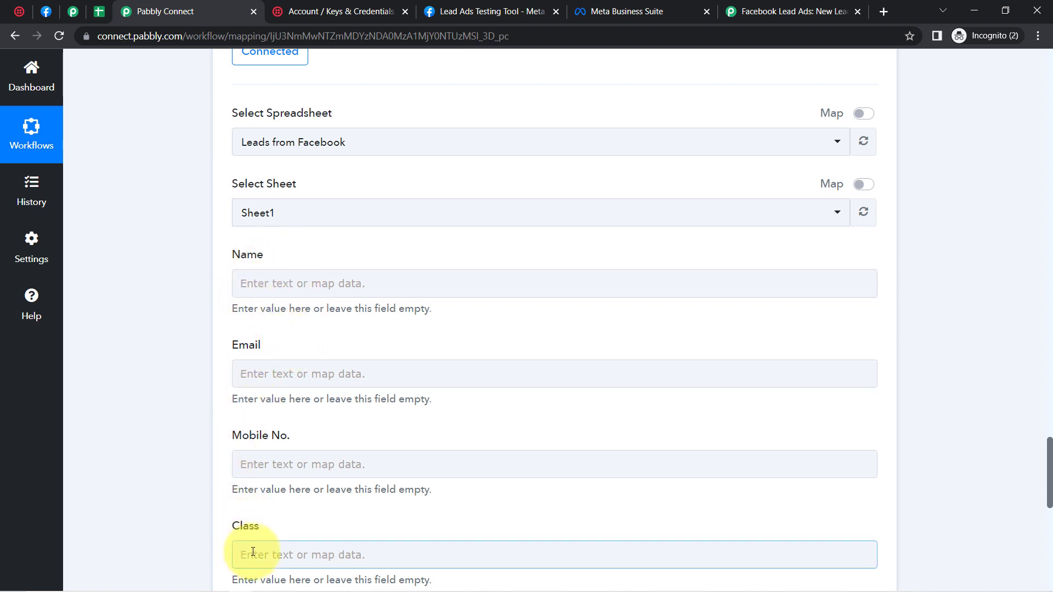
click(244, 287)
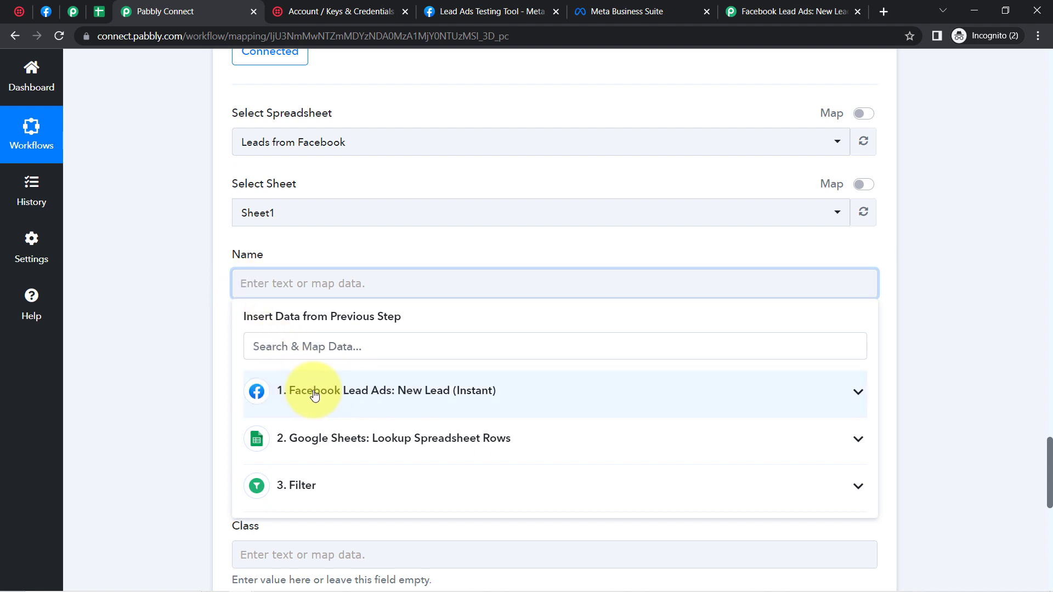
click(288, 392)
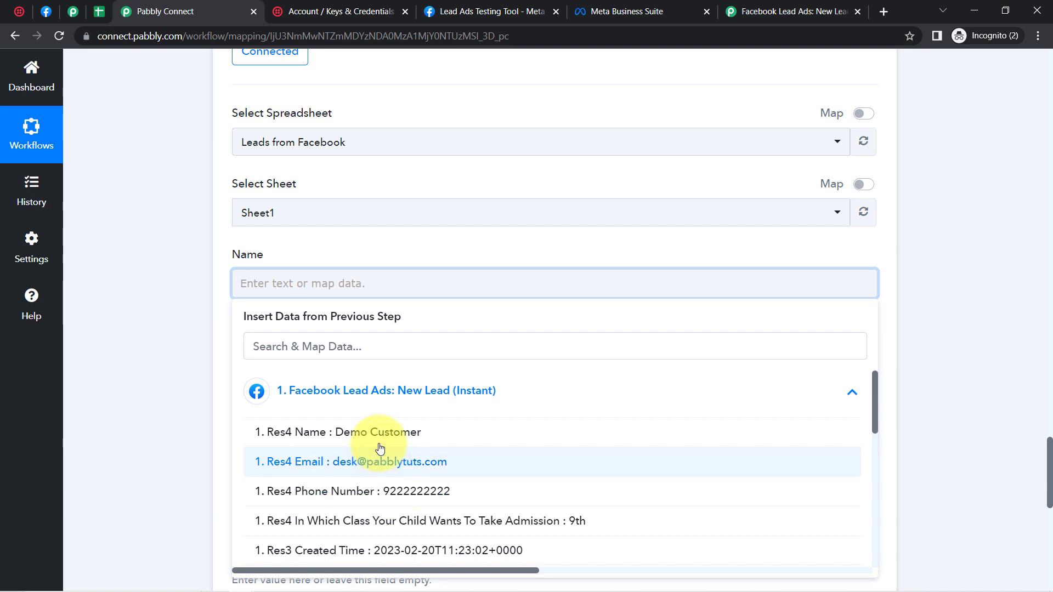
click(146, 365)
drag(1050, 473, 1046, 162)
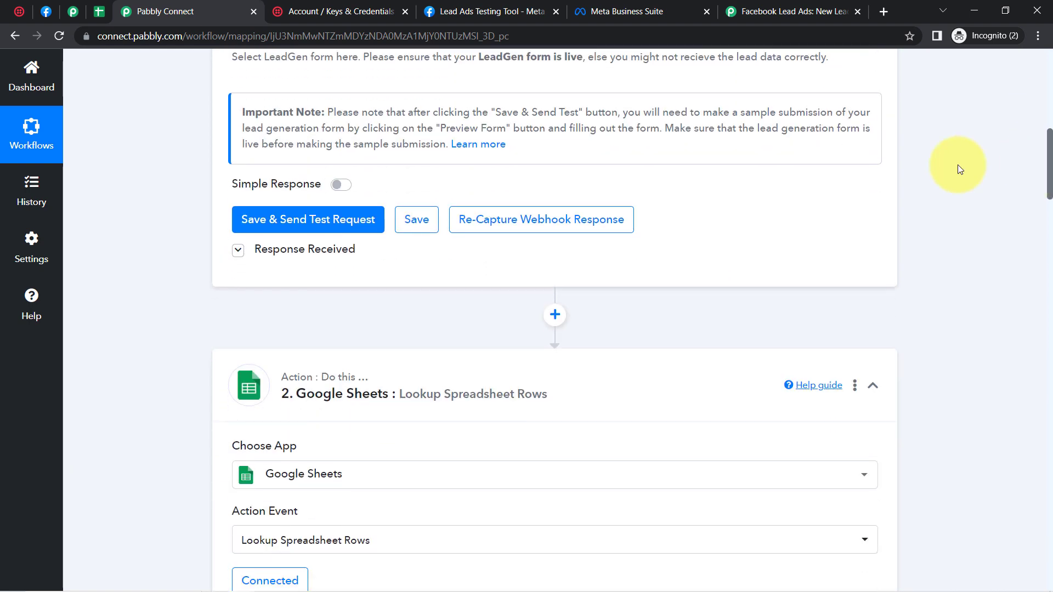
Step: Re-capture the trigger's webhook response, confirming with Yes, and go back to the Lead Ads Testing Tool
click(551, 230)
click(477, 406)
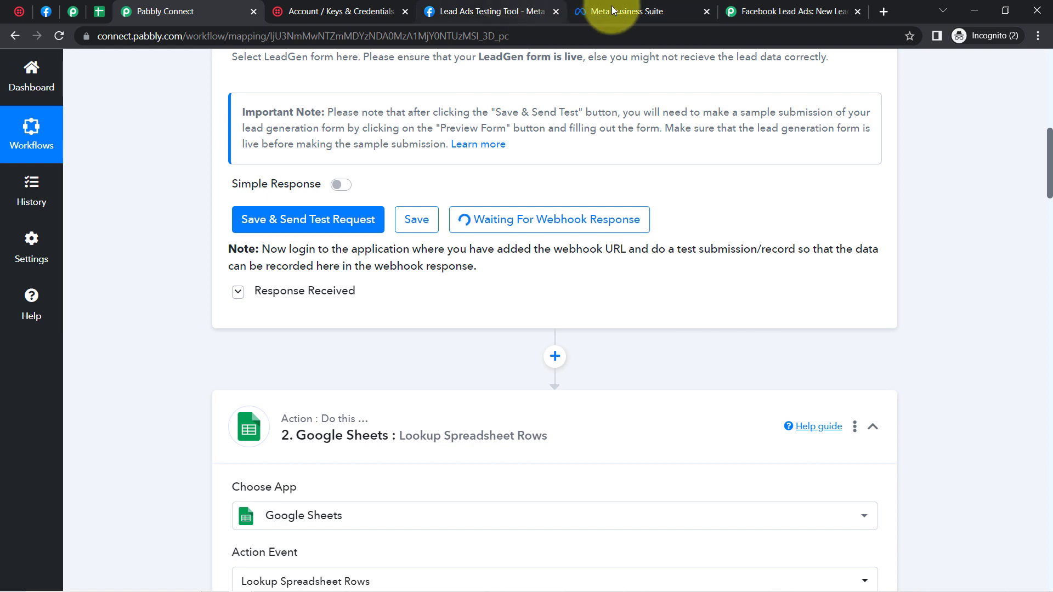
click(469, 12)
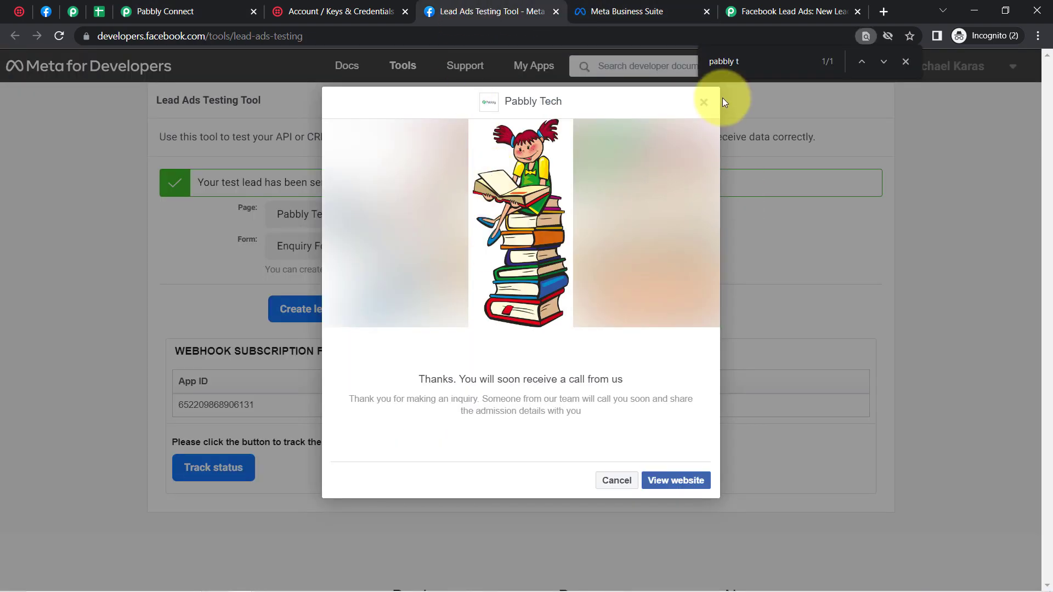
Step: Delete the old test lead and submit a new Test Entry enquiry lead for class 6th
click(705, 105)
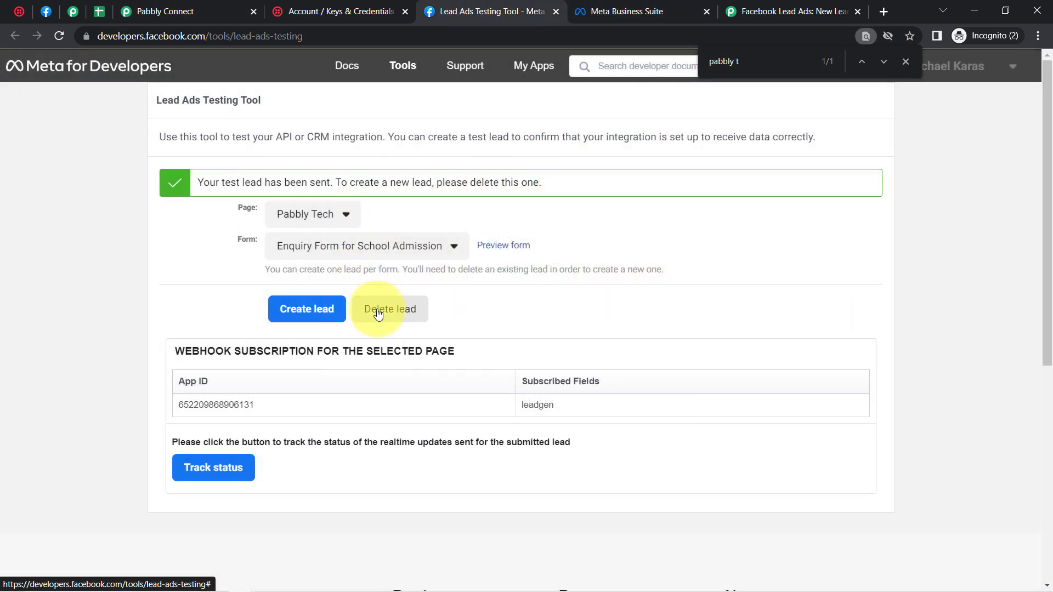
click(378, 312)
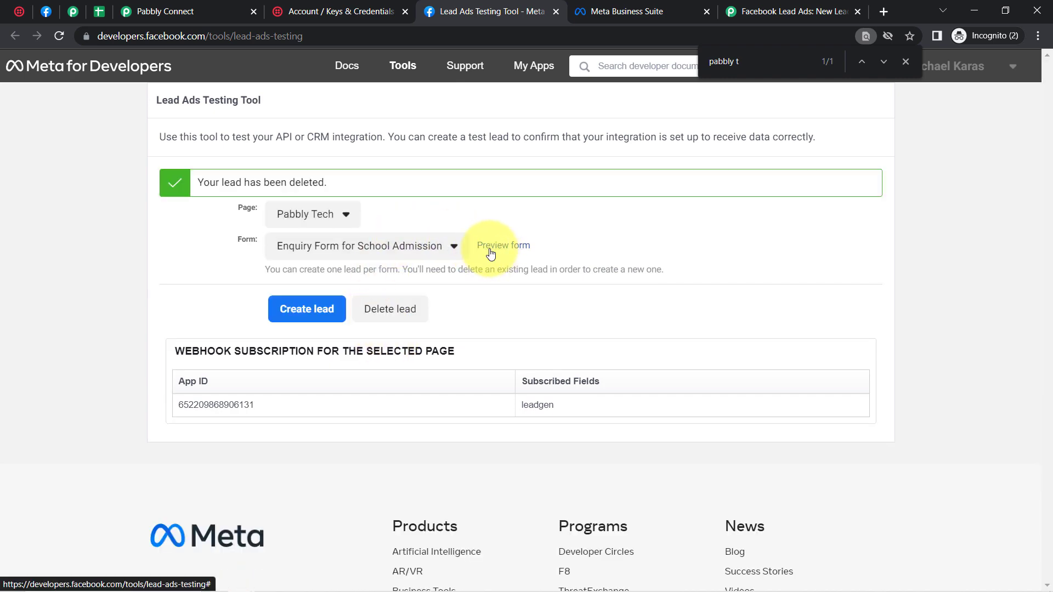
click(494, 254)
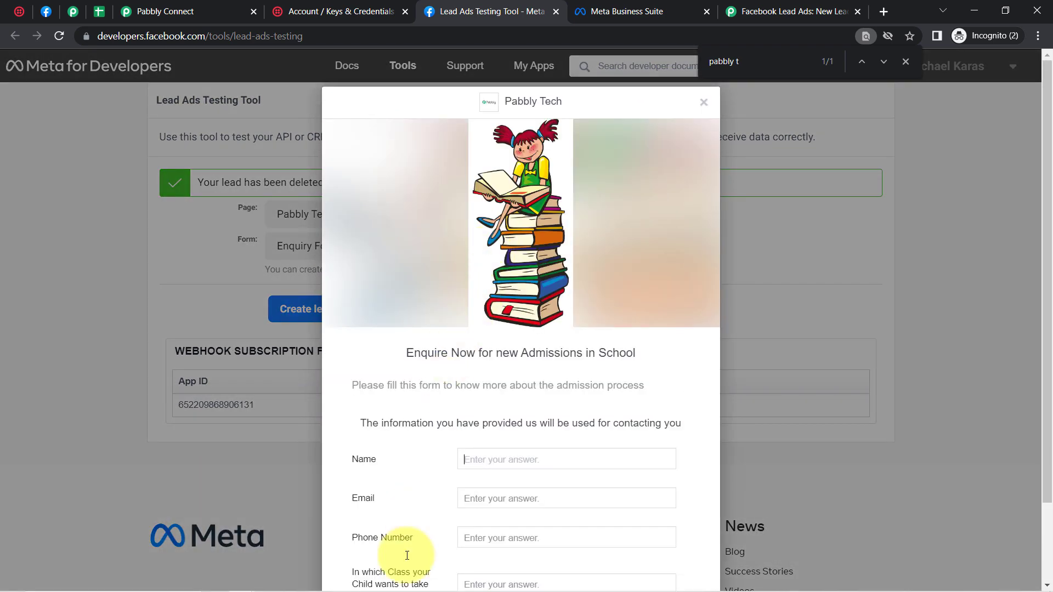
scroll(485, 554, down, 2)
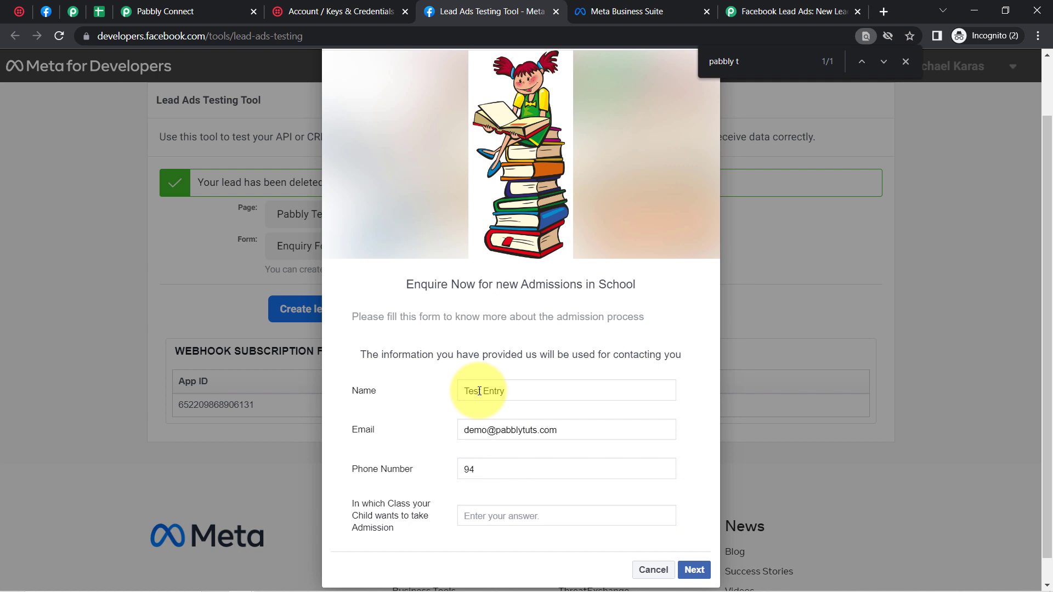
click(695, 570)
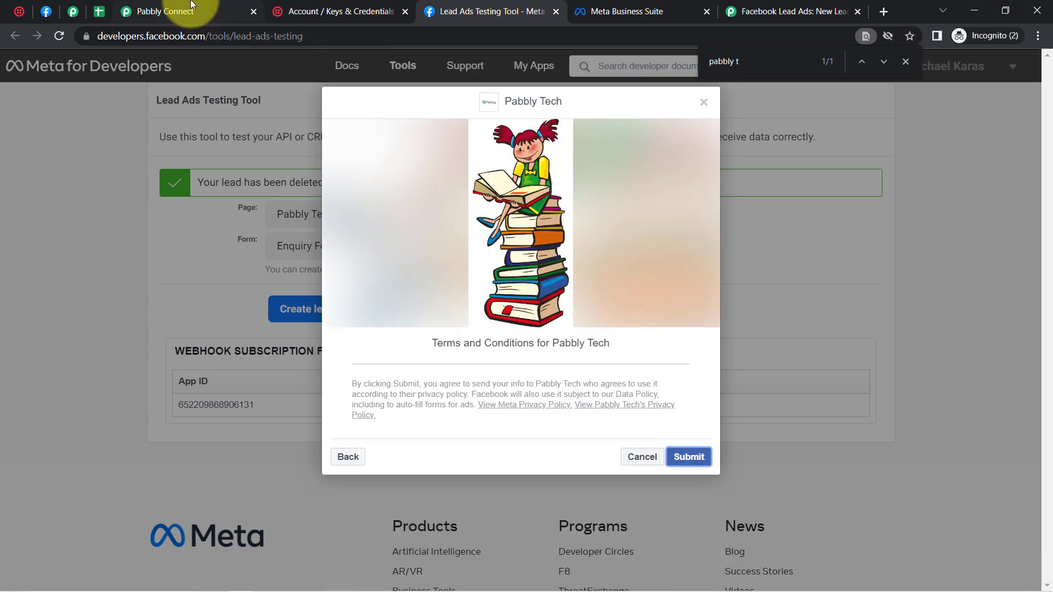
click(689, 457)
click(165, 10)
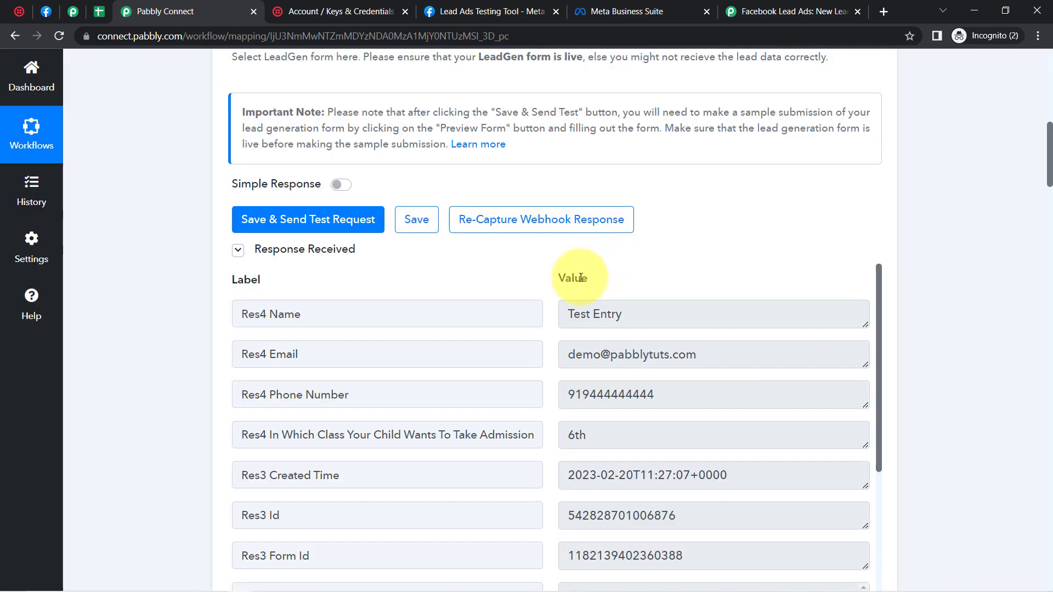
Step: Review the received Test Entry lead's name and email values and the data available for Name
drag(621, 327, 569, 317)
drag(652, 356, 573, 355)
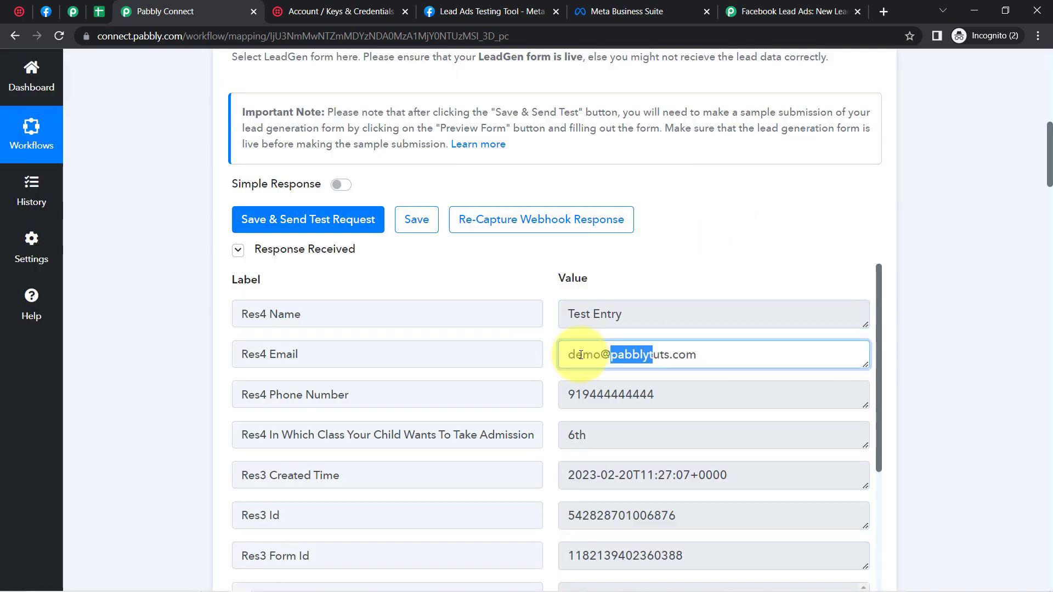
drag(1051, 143, 1038, 497)
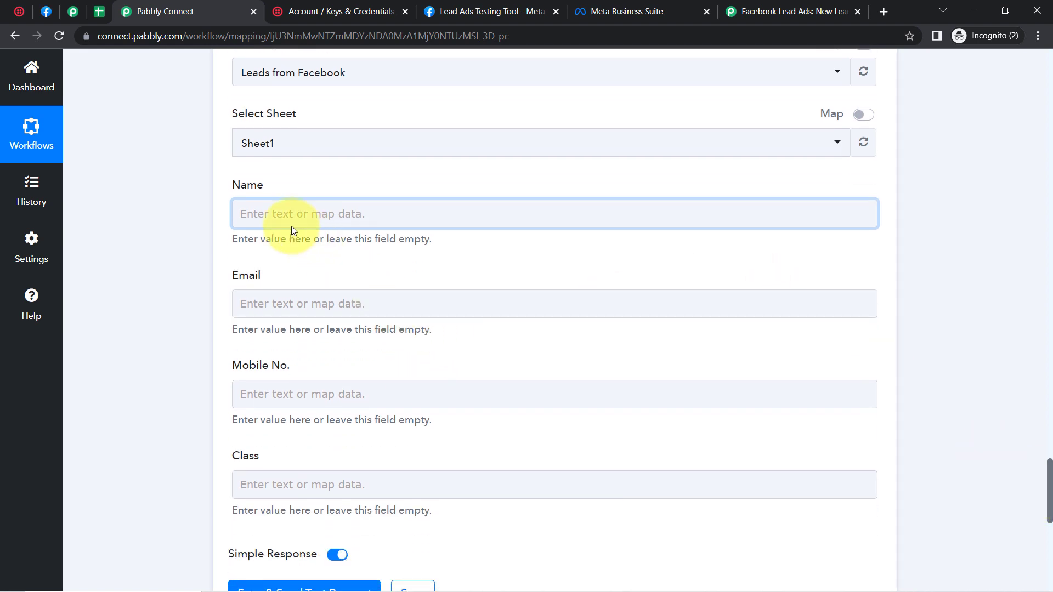
click(268, 211)
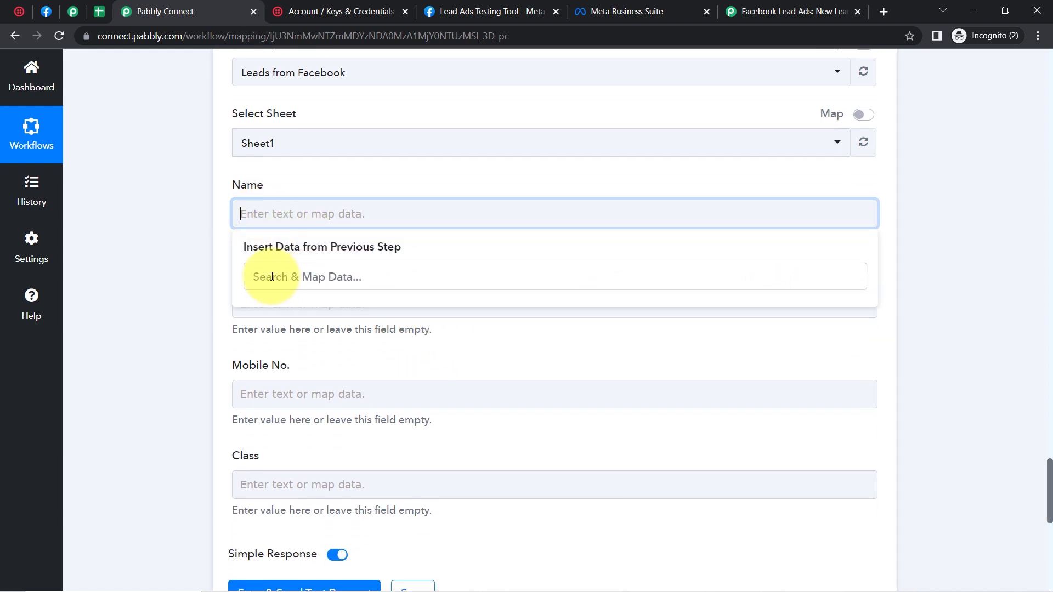
click(188, 258)
Step: Re-save the Google Sheets step with its existing Google Sheets #2 connection
mouse_move(1042, 477)
mouse_down()
mouse_move(1038, 500)
mouse_move(1035, 470)
mouse_up()
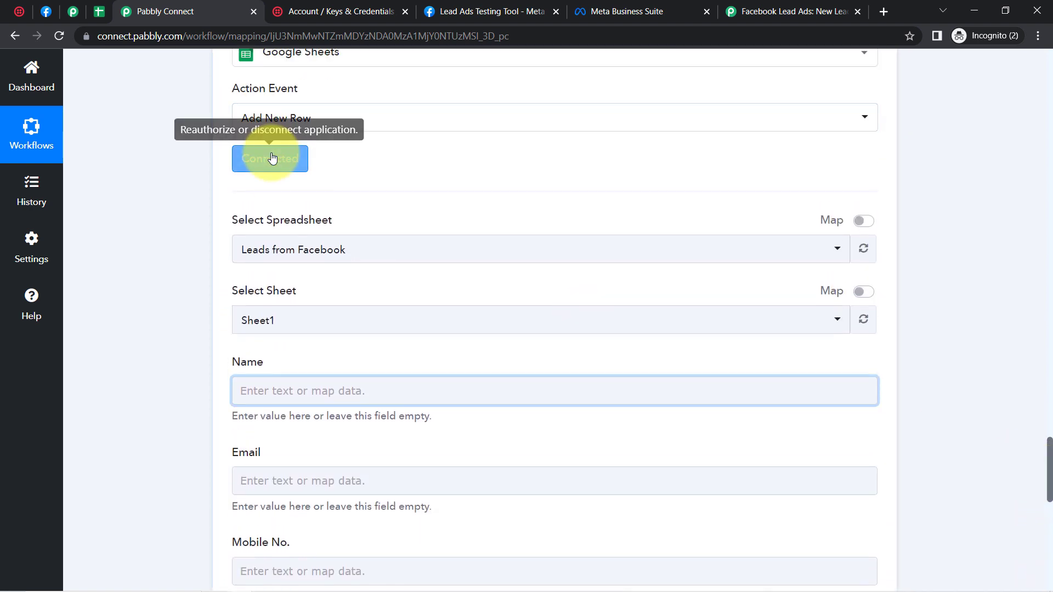
click(272, 158)
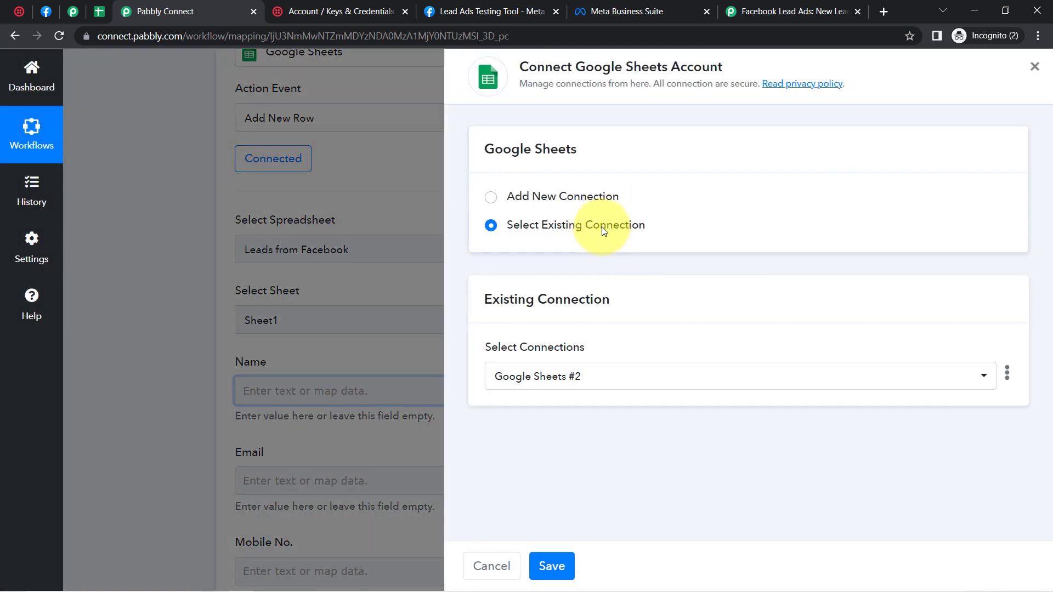
click(567, 559)
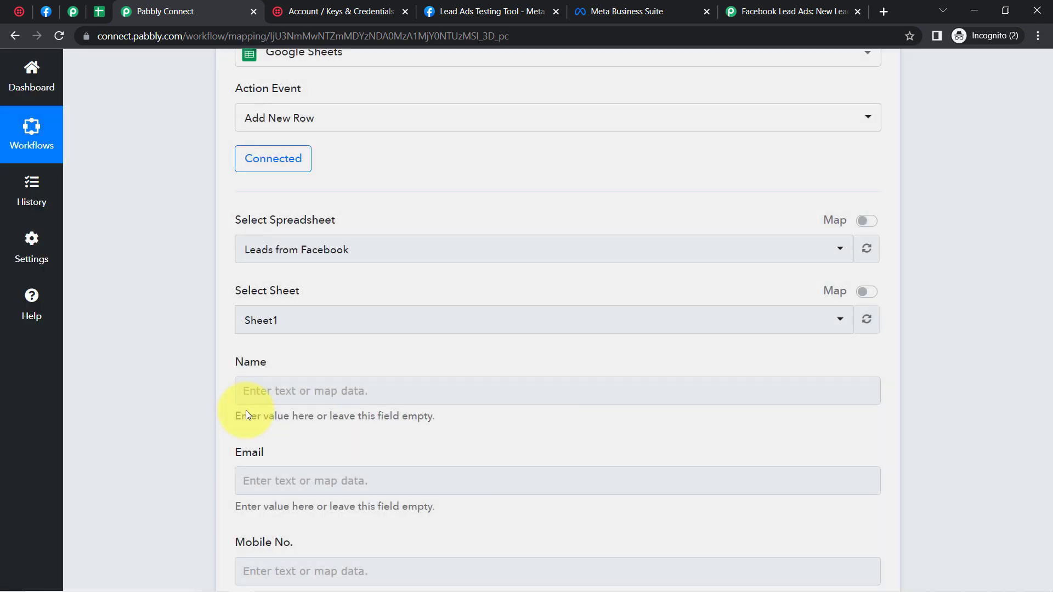
Step: Map the lead's Res4 Name into the Name field, replacing the wrongly inserted email
click(266, 390)
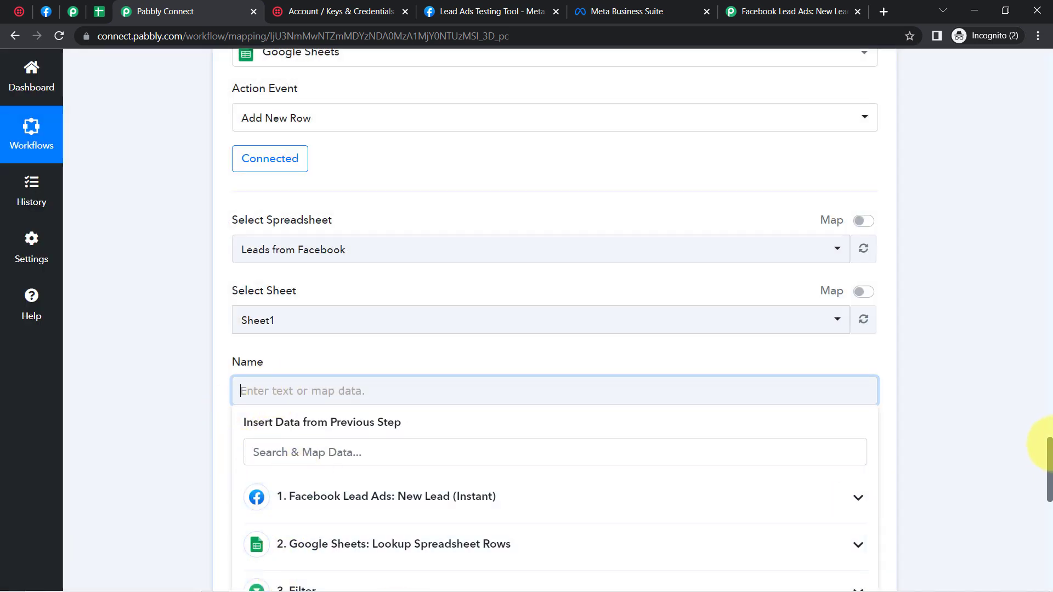
scroll(1037, 483, down, 6)
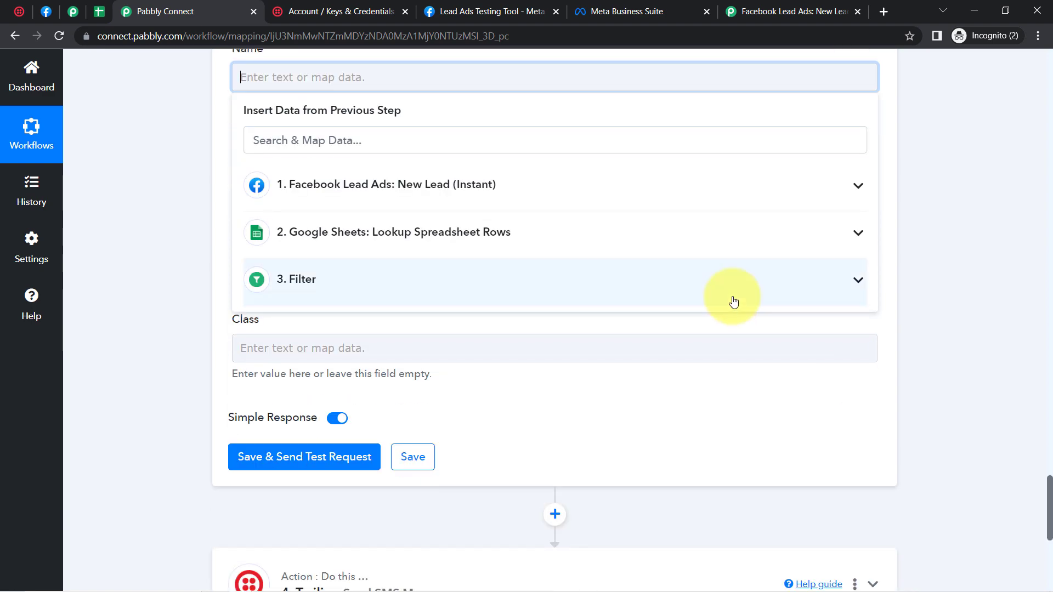
click(354, 184)
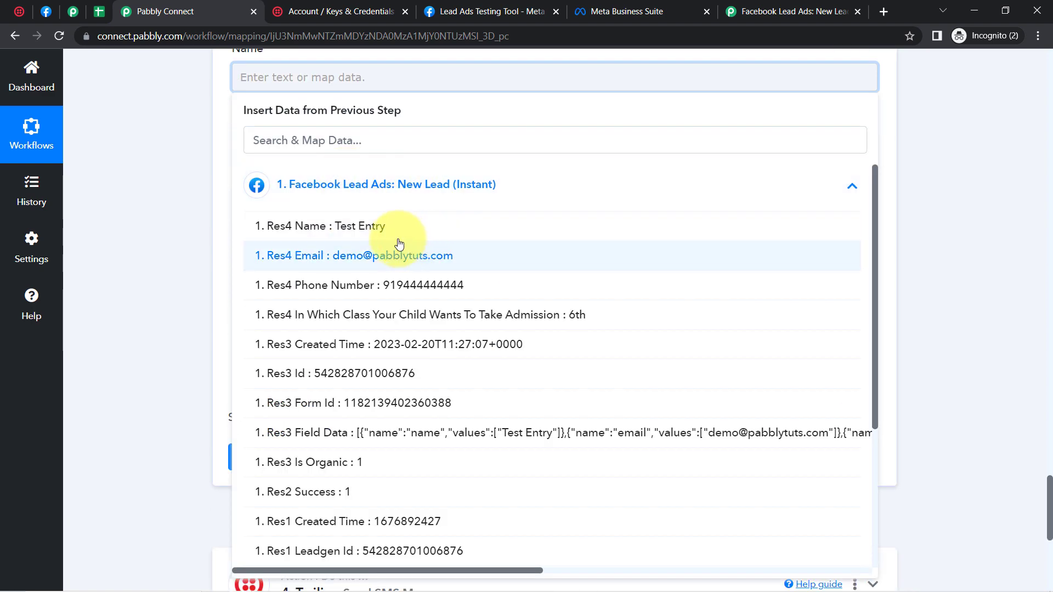
click(415, 254)
click(165, 222)
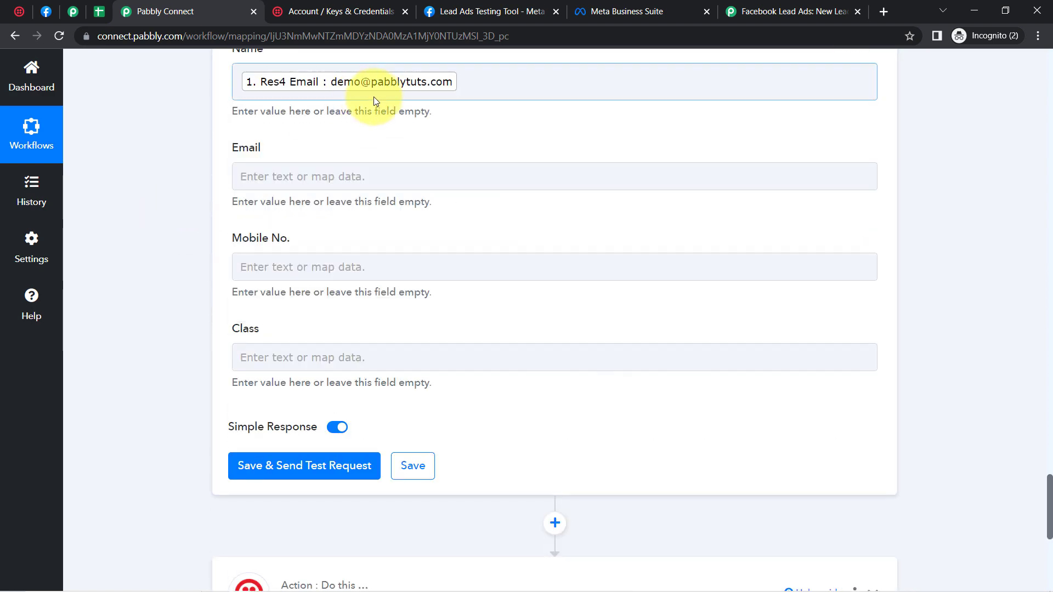
scroll(463, 193, up, 1)
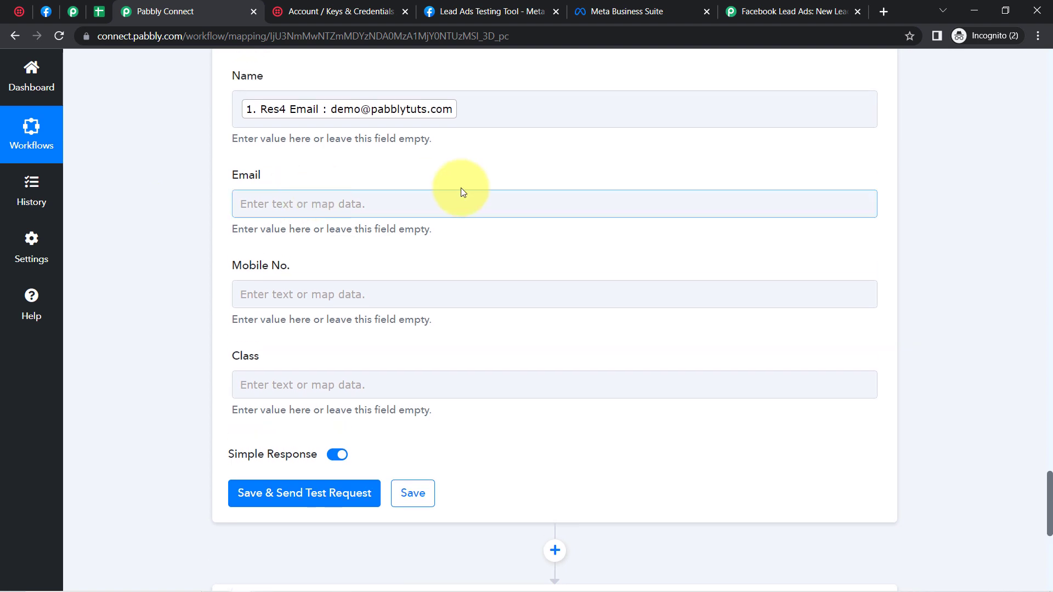
click(505, 117)
key(BackSpace)
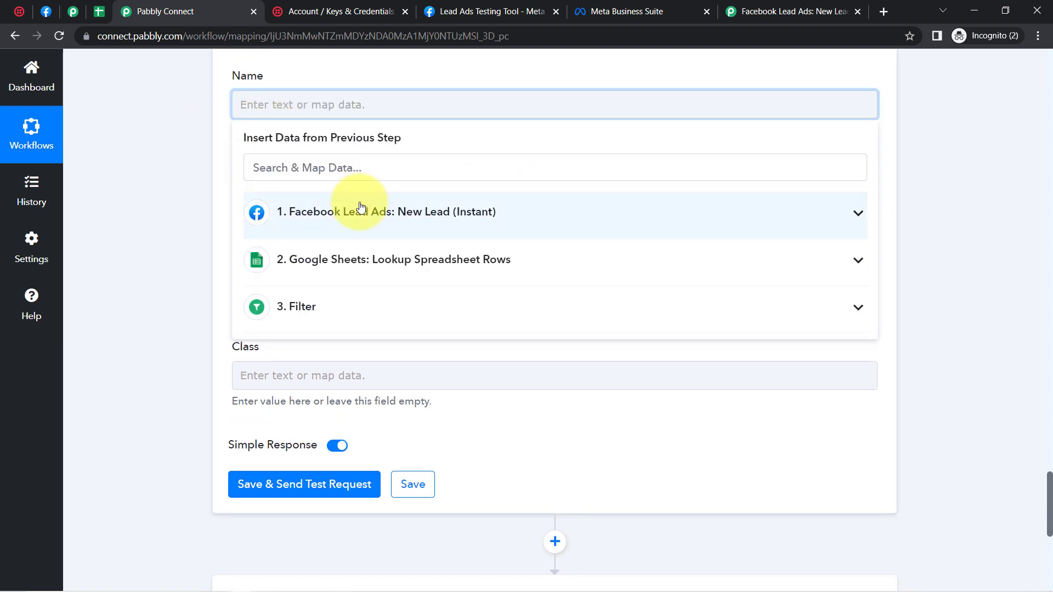
click(372, 216)
click(362, 253)
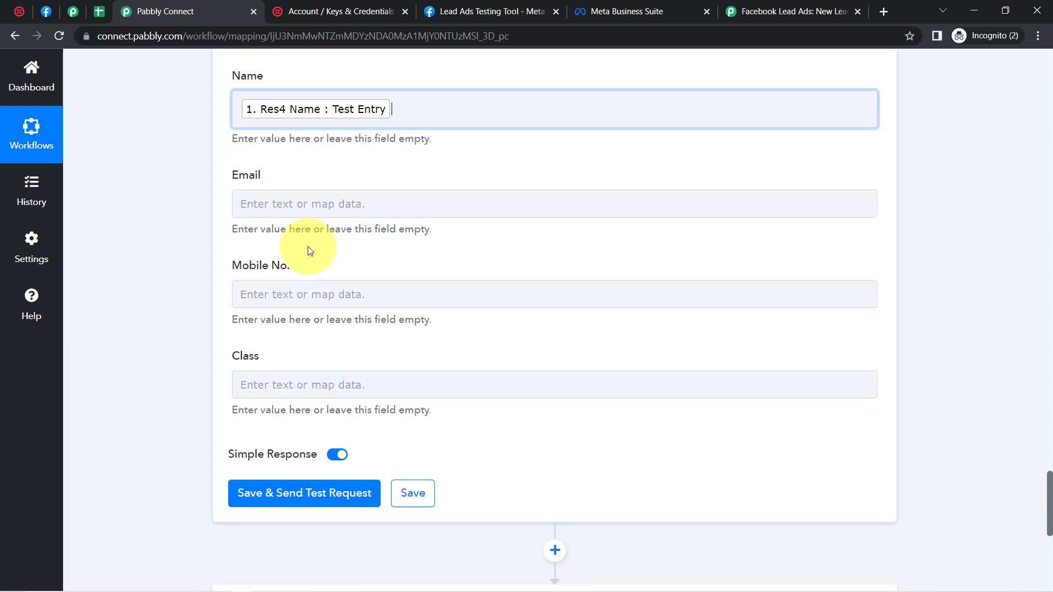
click(165, 217)
Step: Map the lead's email into Email and phone number into Mobile No
click(281, 199)
click(341, 321)
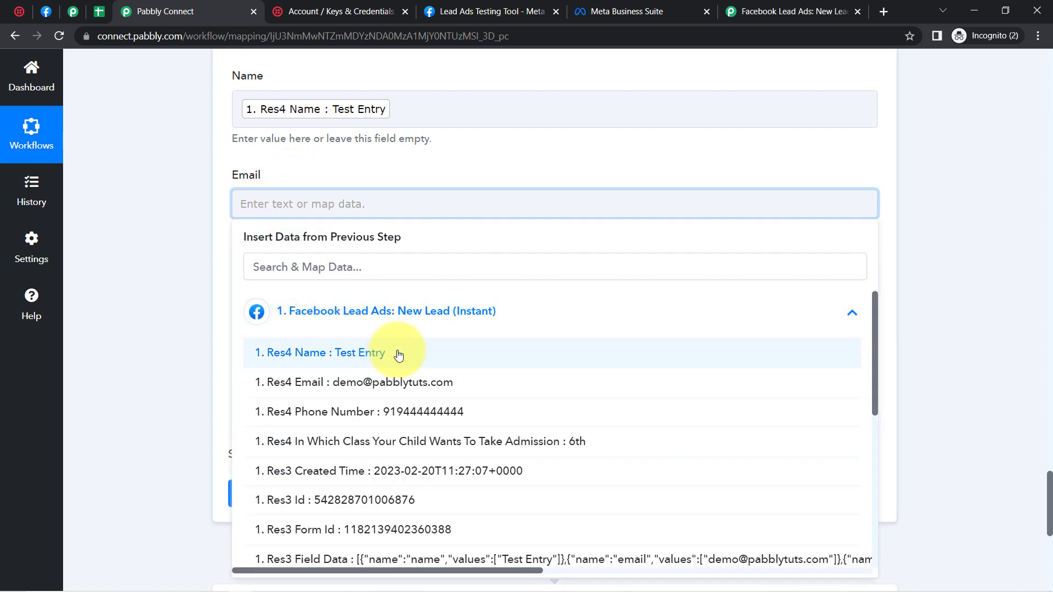
click(406, 391)
click(176, 305)
click(288, 310)
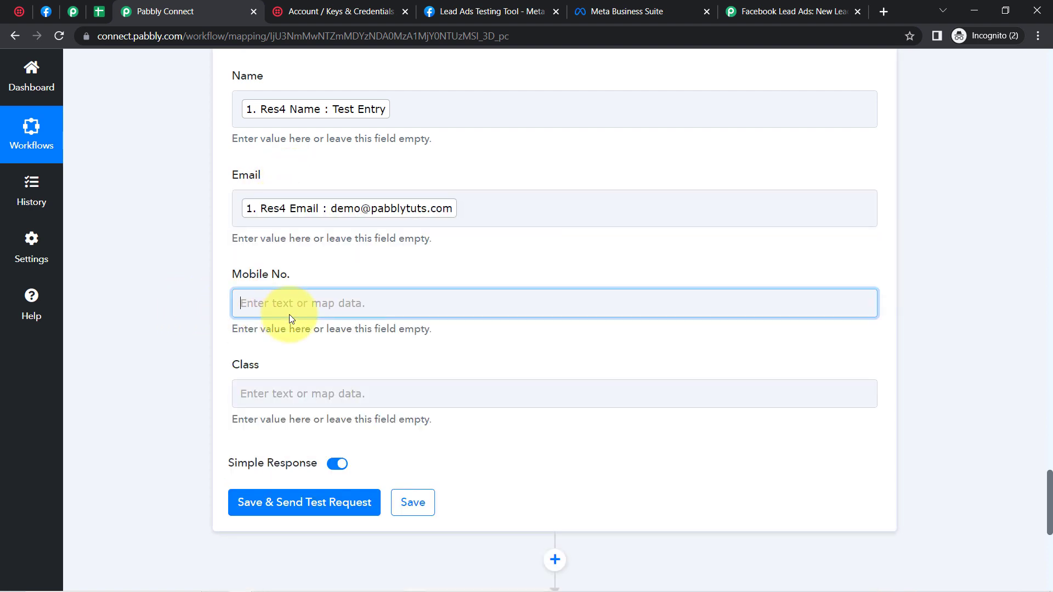
click(400, 424)
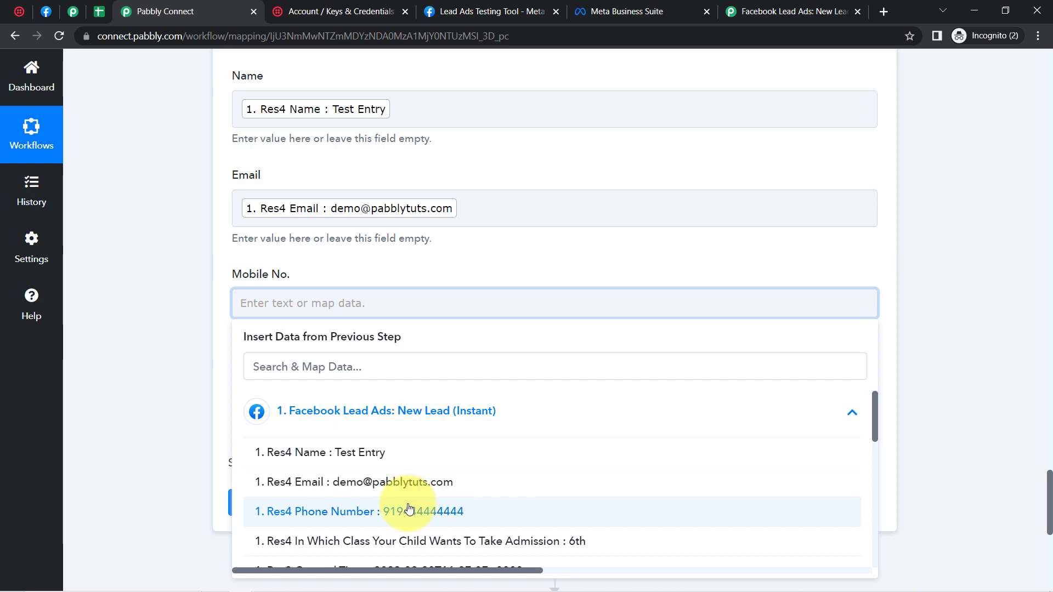
click(411, 508)
click(143, 387)
Step: Map the lead's class into the Class field, then save and send a test row
click(278, 404)
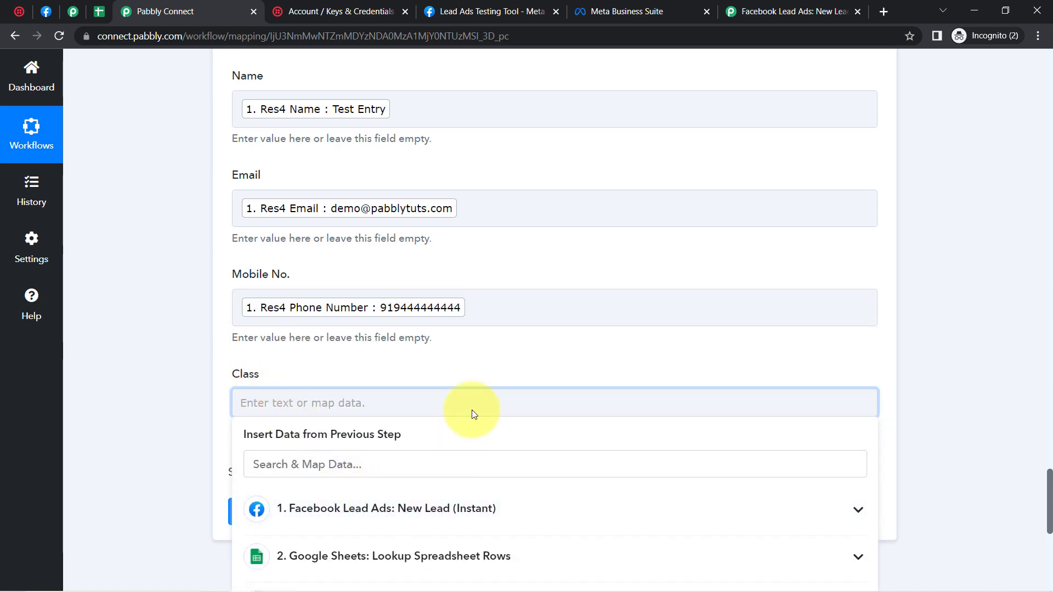
scroll(463, 387, down, 7)
click(364, 99)
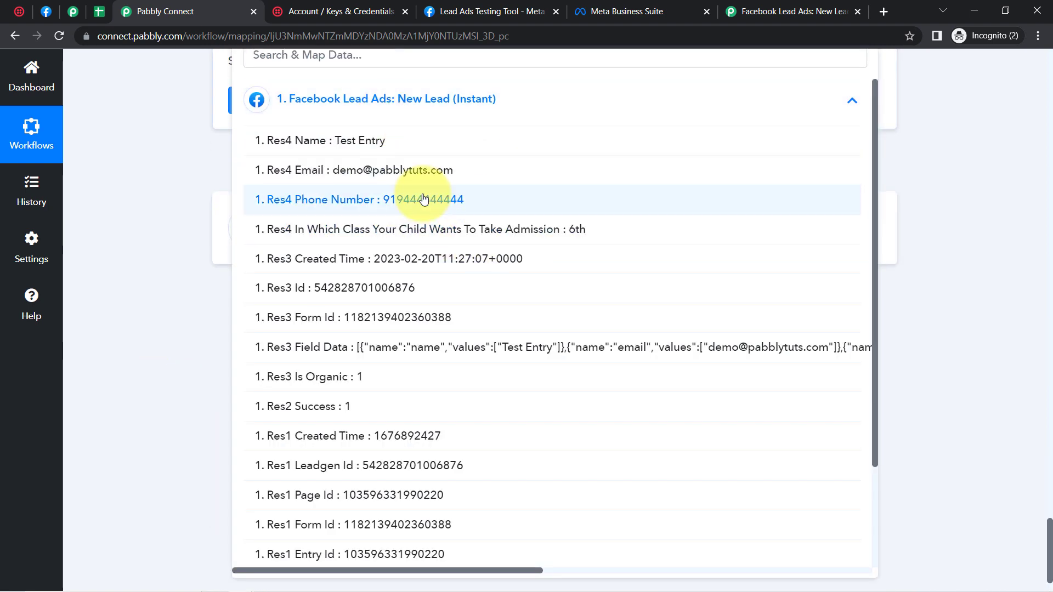
click(528, 229)
click(153, 276)
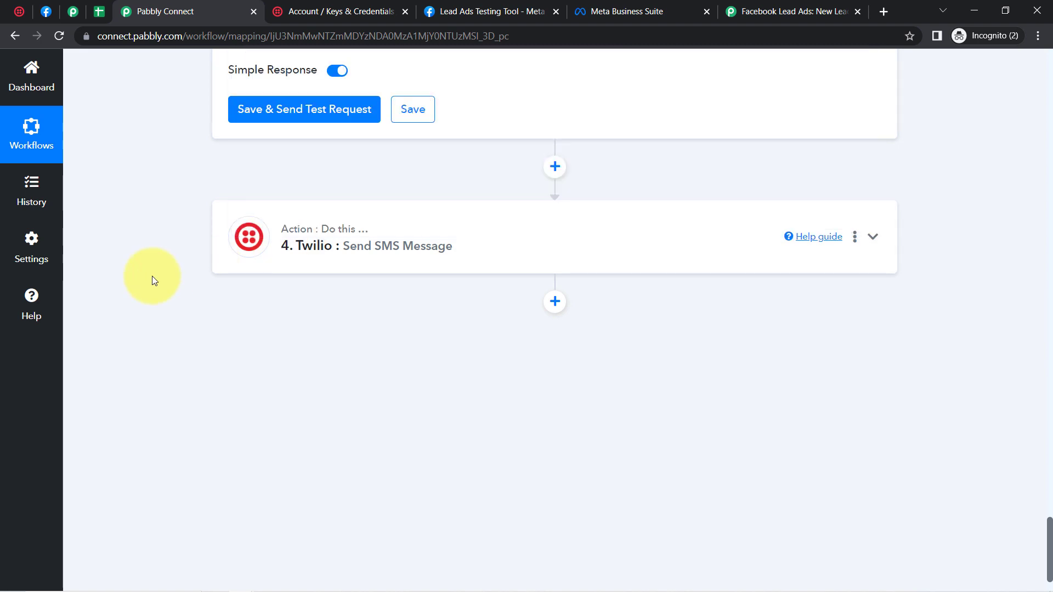
click(280, 109)
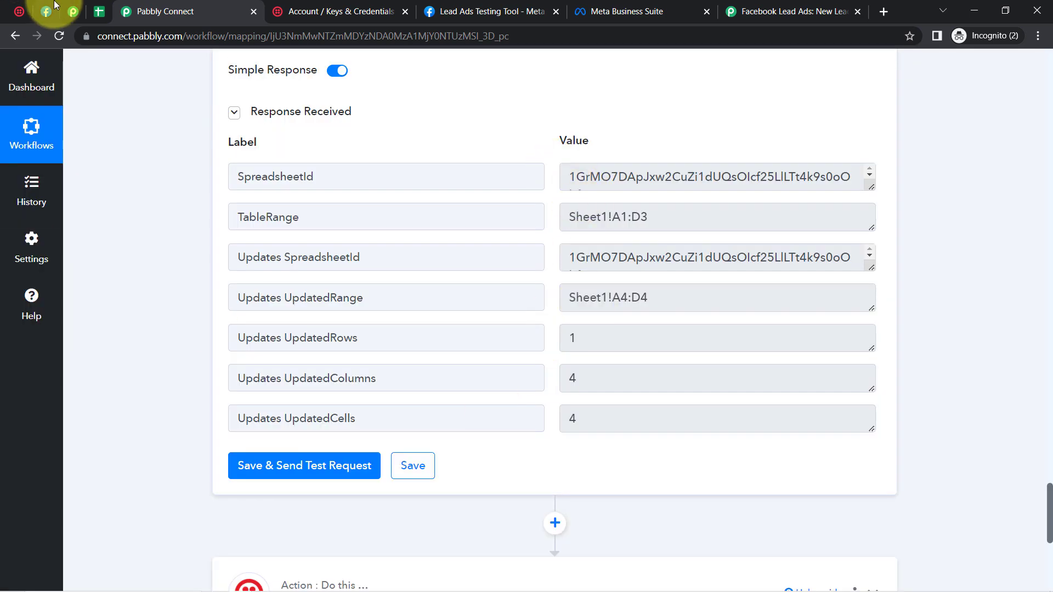
click(98, 12)
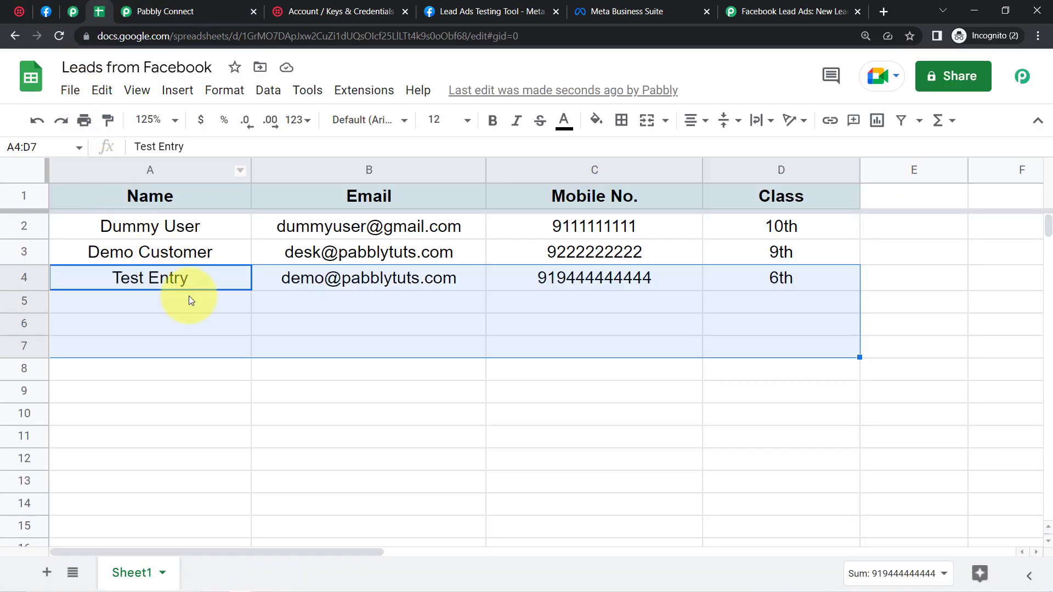
click(199, 323)
click(162, 287)
click(298, 278)
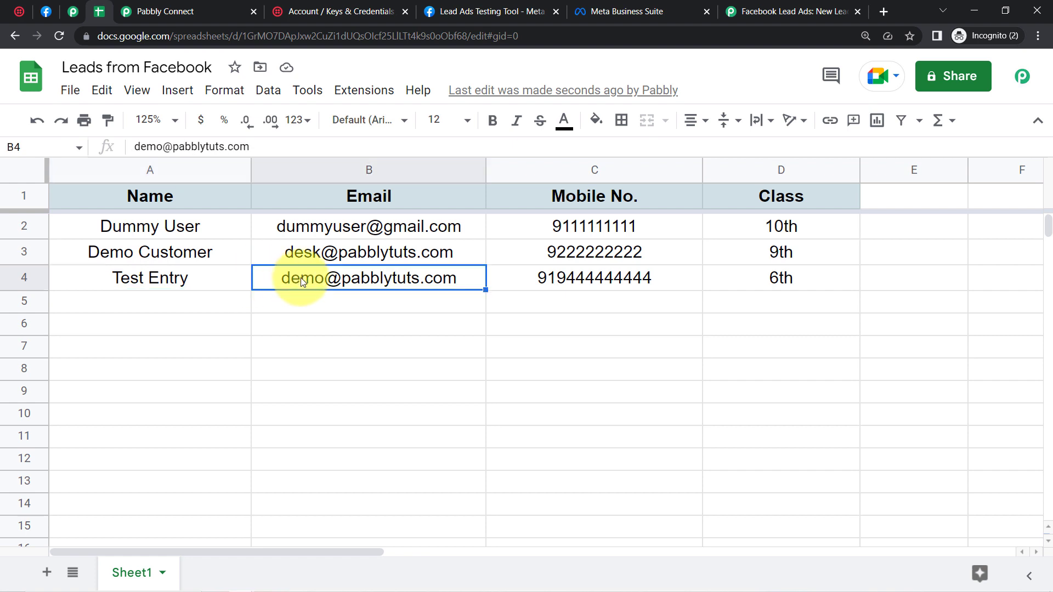
click(687, 272)
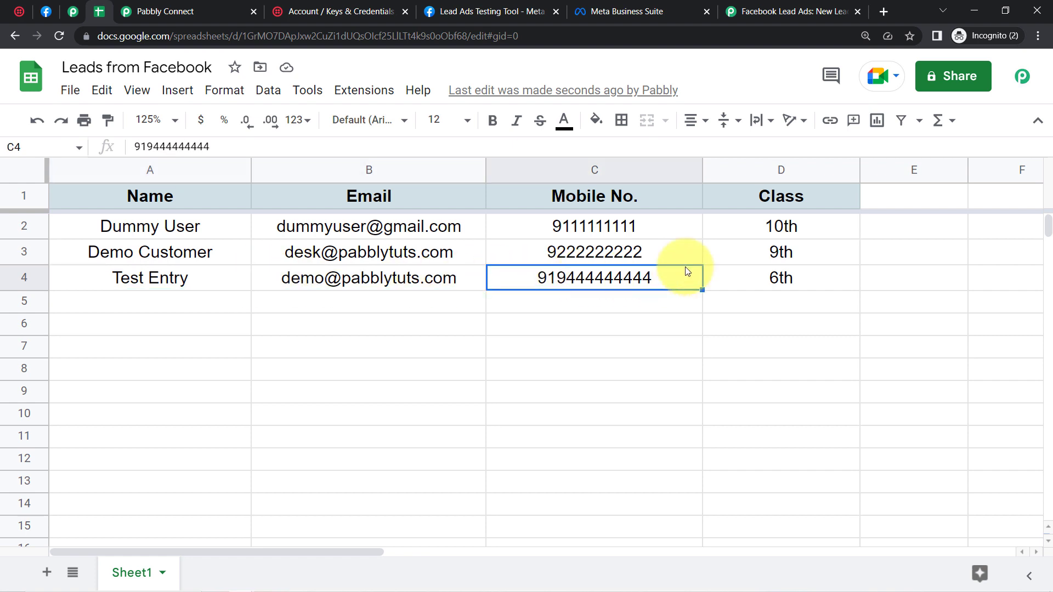
click(769, 272)
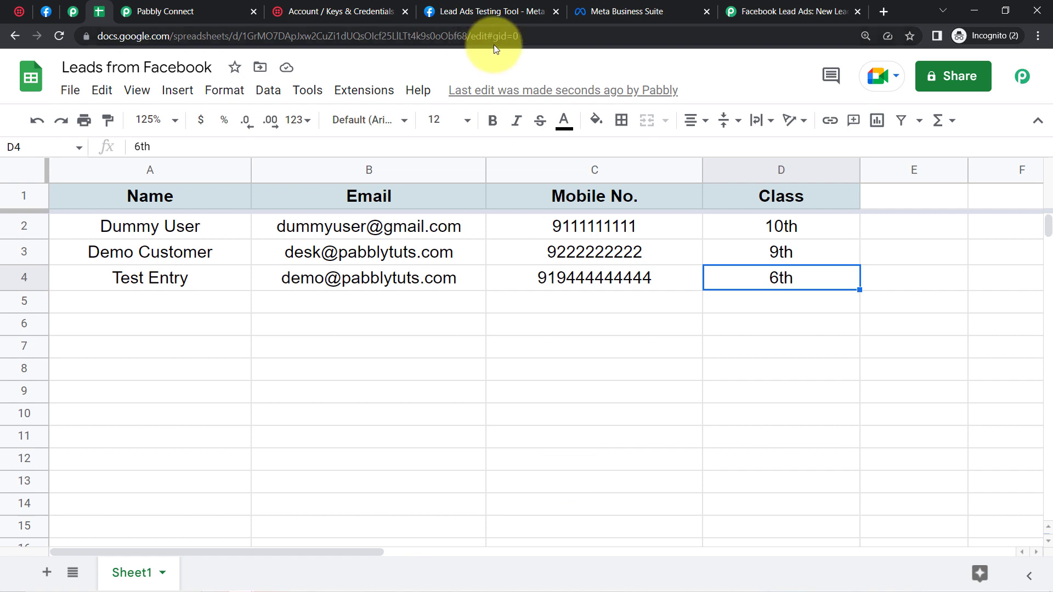
click(165, 11)
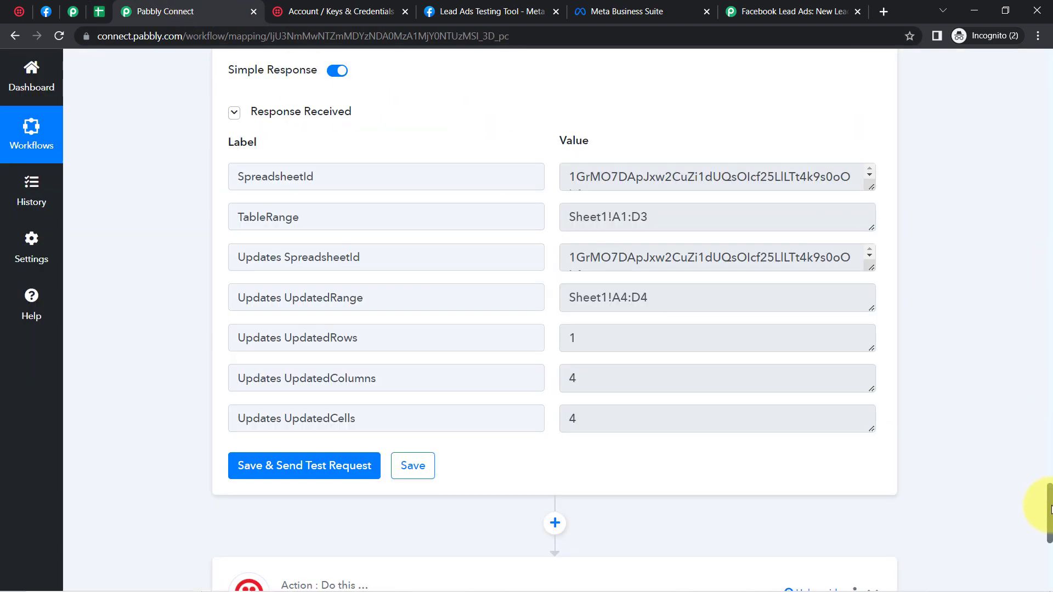
Step: Collapse the Facebook Lead Ads, Google Sheets lookup, Filter and Add New Row steps
drag(1051, 509, 1035, 365)
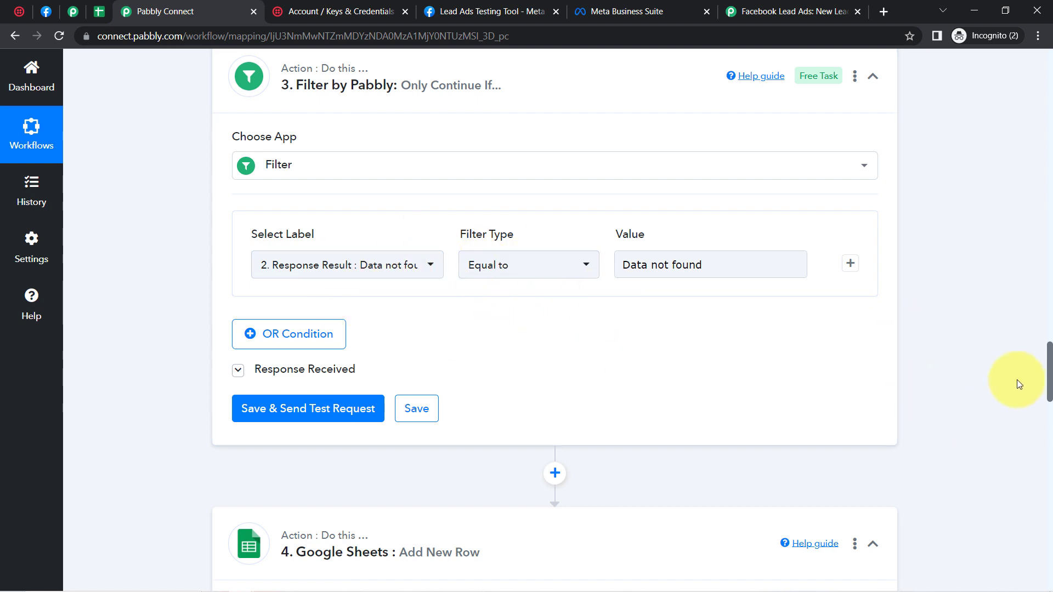
drag(1046, 381, 1029, 85)
click(299, 256)
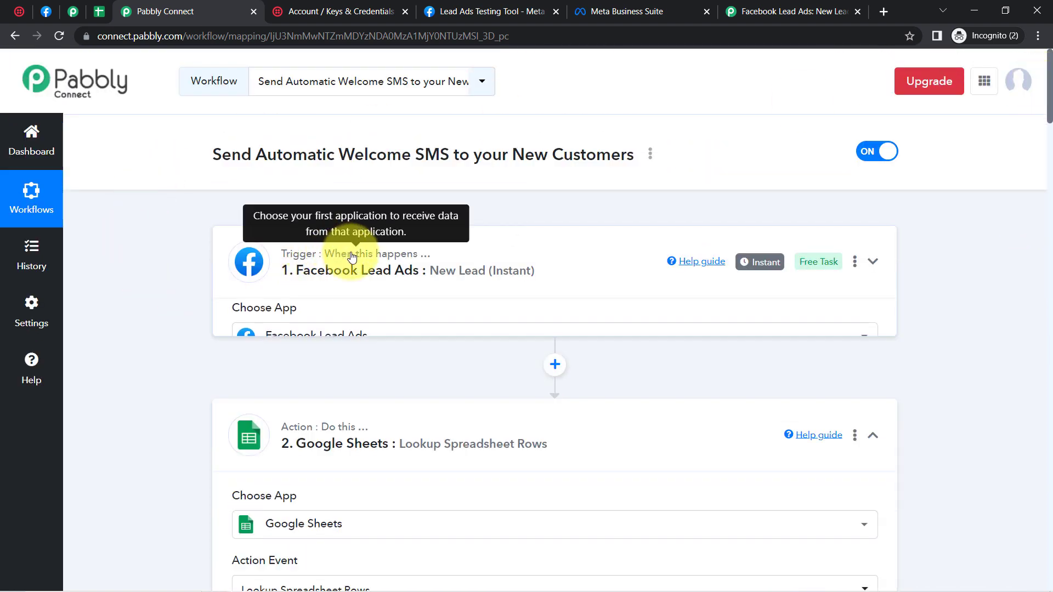
click(385, 399)
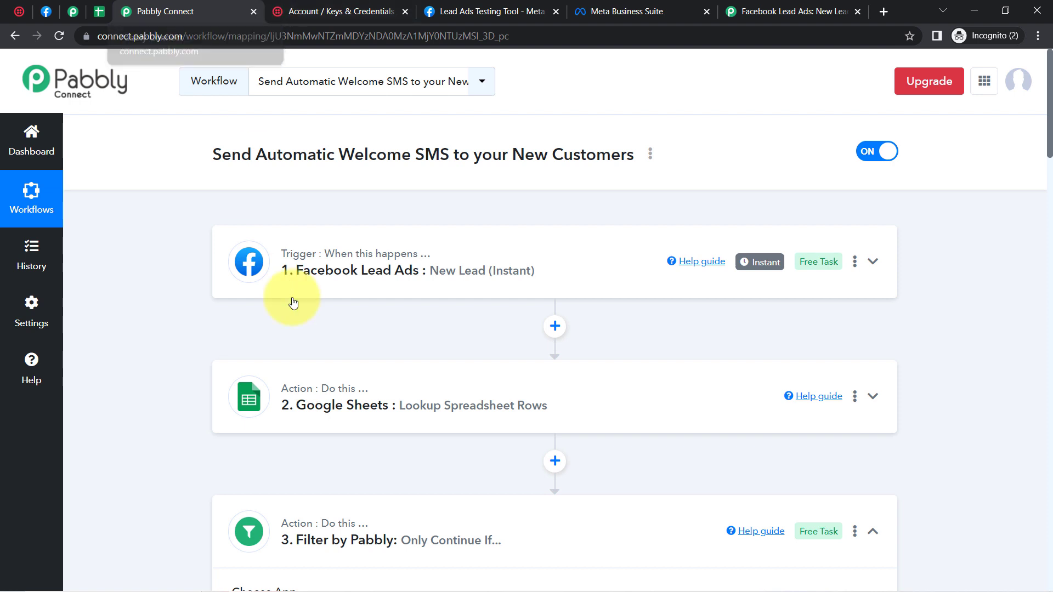
scroll(1050, 165, down, 5)
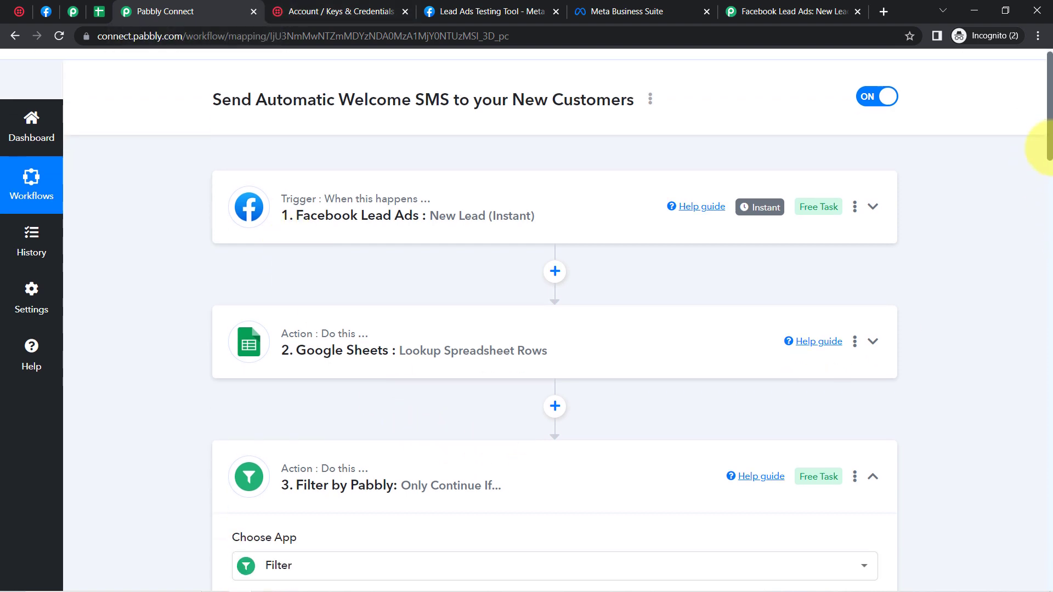
scroll(1049, 189, down, 1)
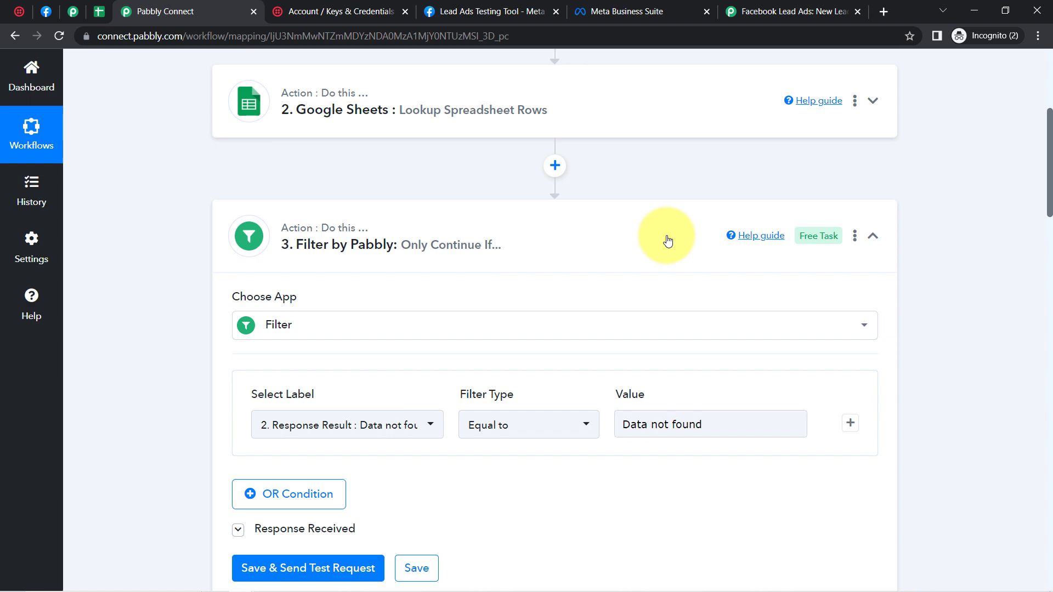
click(562, 232)
scroll(1045, 193, down, 3)
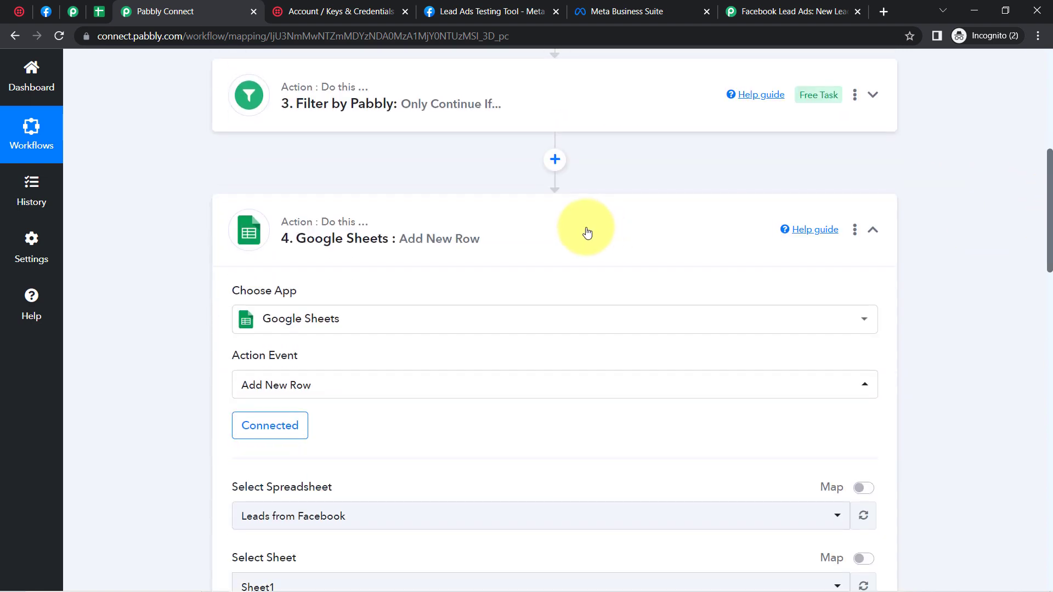
click(603, 225)
drag(1051, 305, 1026, 104)
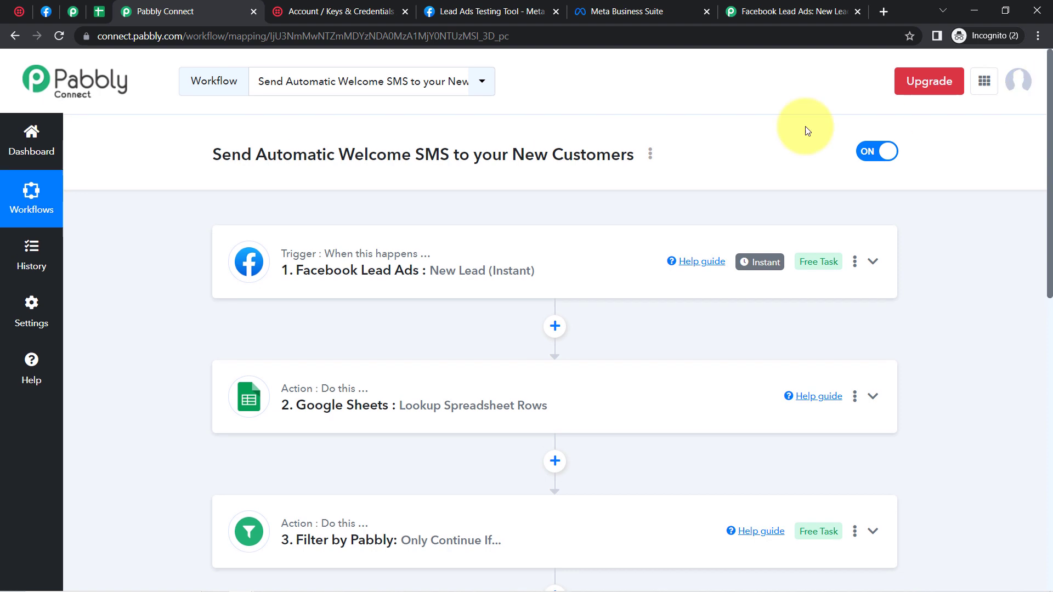
click(651, 155)
Step: Copy the workflow's share link from the Share Workflow dialog and close it
click(604, 229)
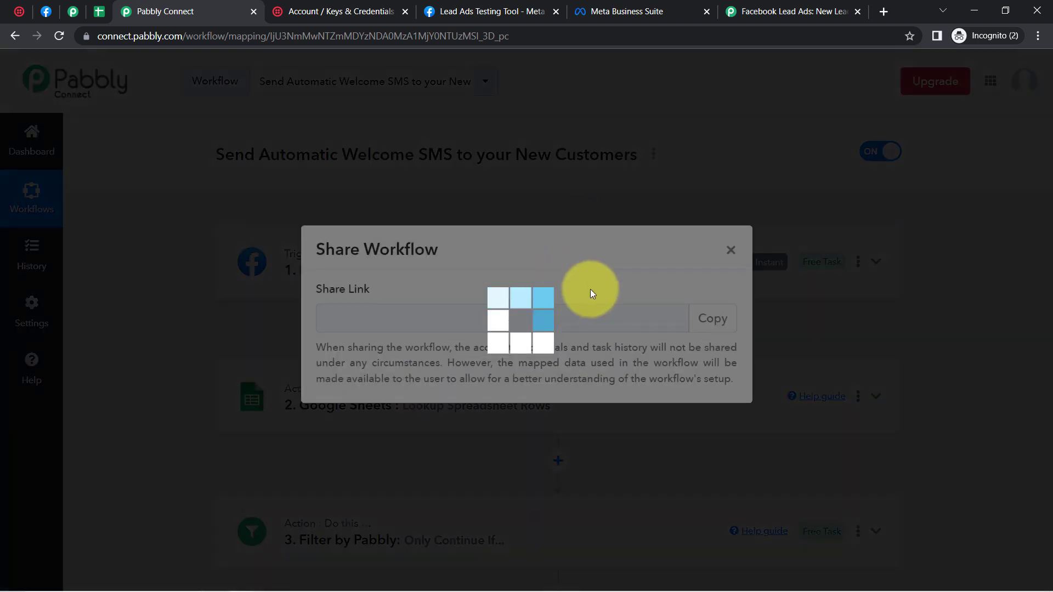
click(709, 324)
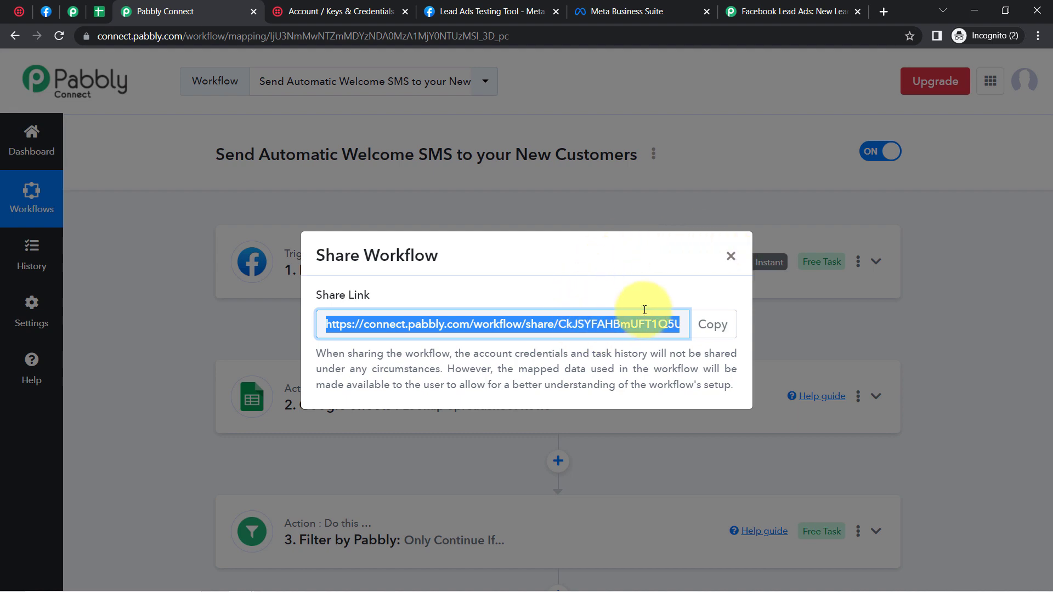
click(731, 257)
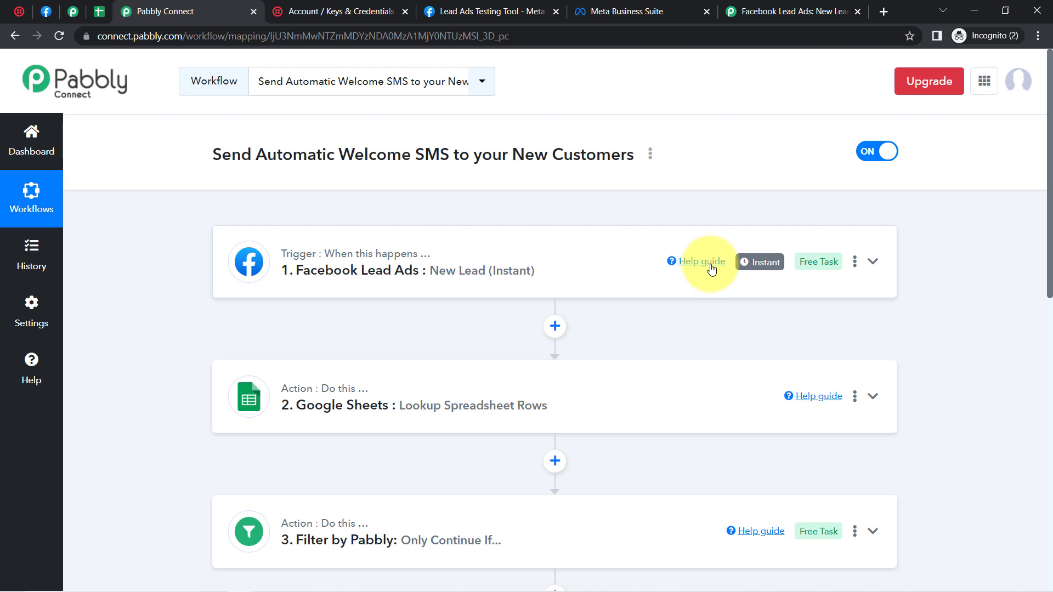